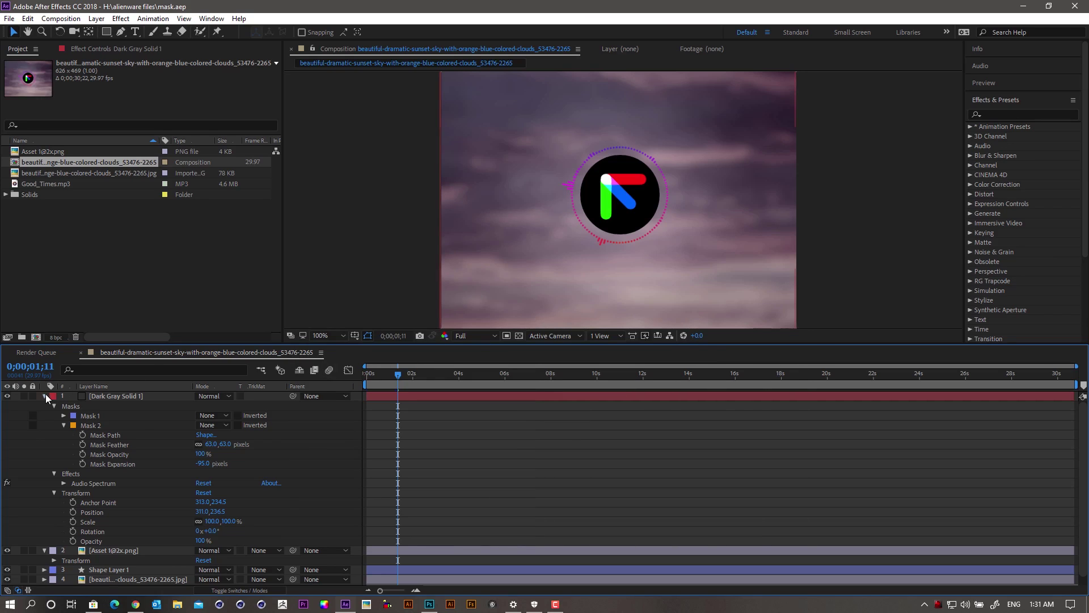
Delete all existing layers from the sunset sky composition
click(45, 396)
key(ctrl+a)
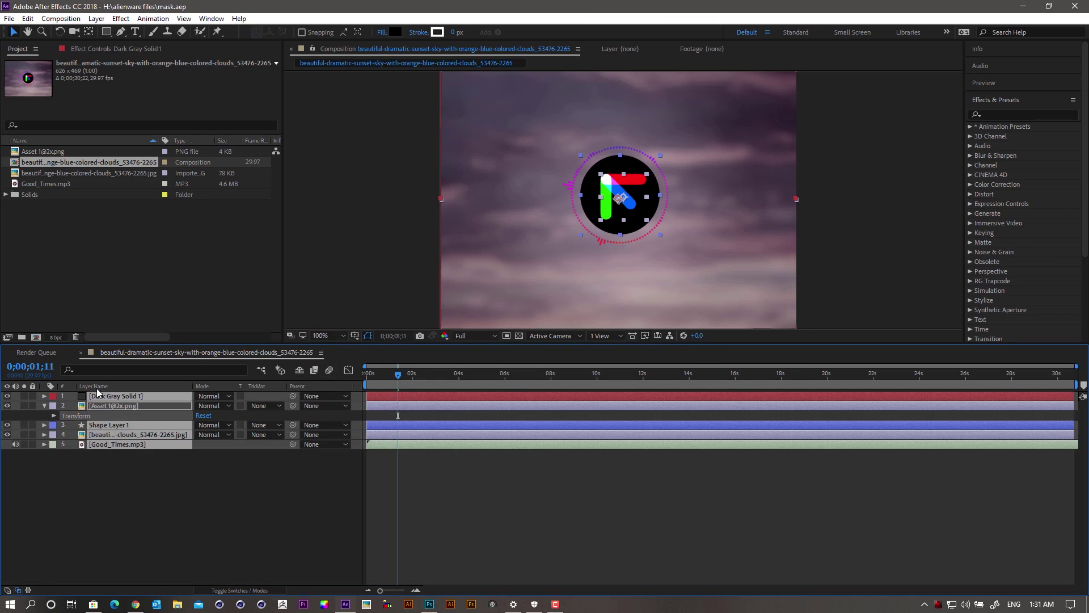
key(Delete)
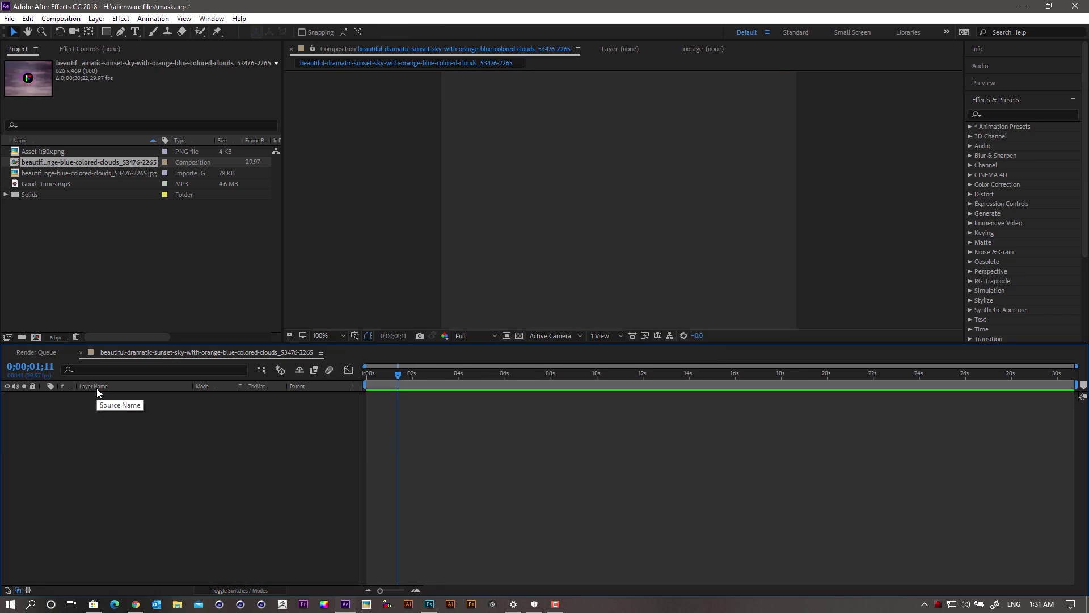
Review the project's source items: the logo PNG, sky composition, sky JPG, Good_Times.mp3 and the Solids folder
click(46, 193)
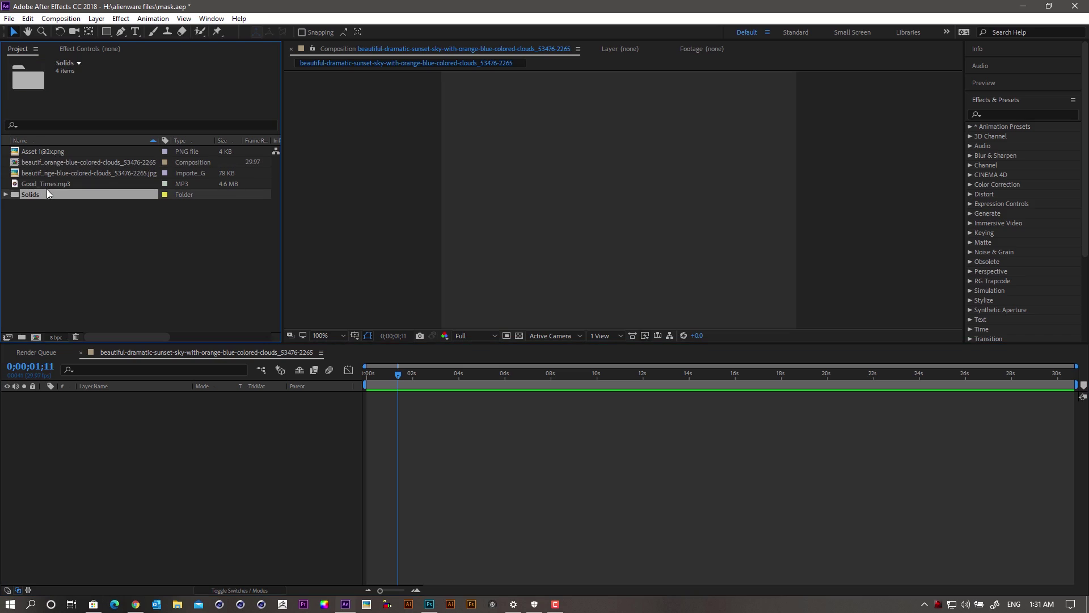
click(57, 184)
click(61, 172)
click(63, 164)
click(62, 155)
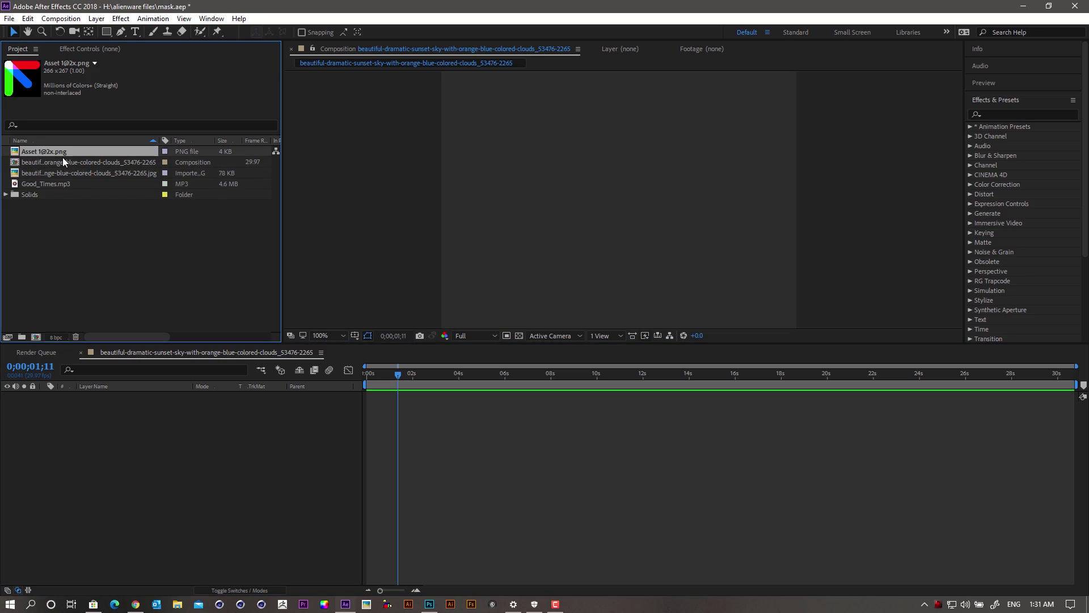
click(73, 162)
click(74, 173)
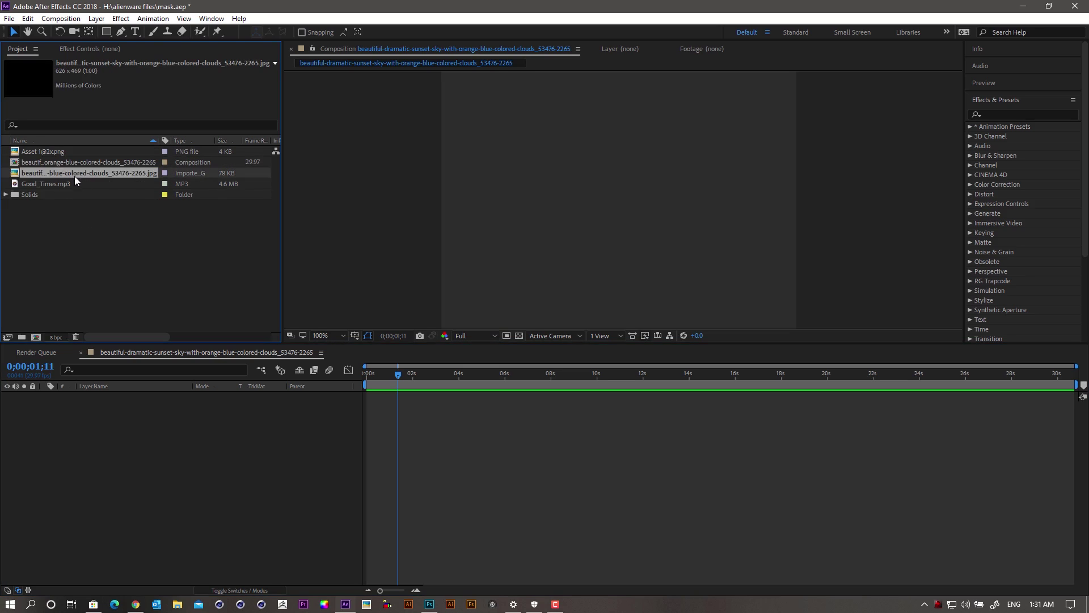
click(71, 184)
click(73, 194)
click(77, 186)
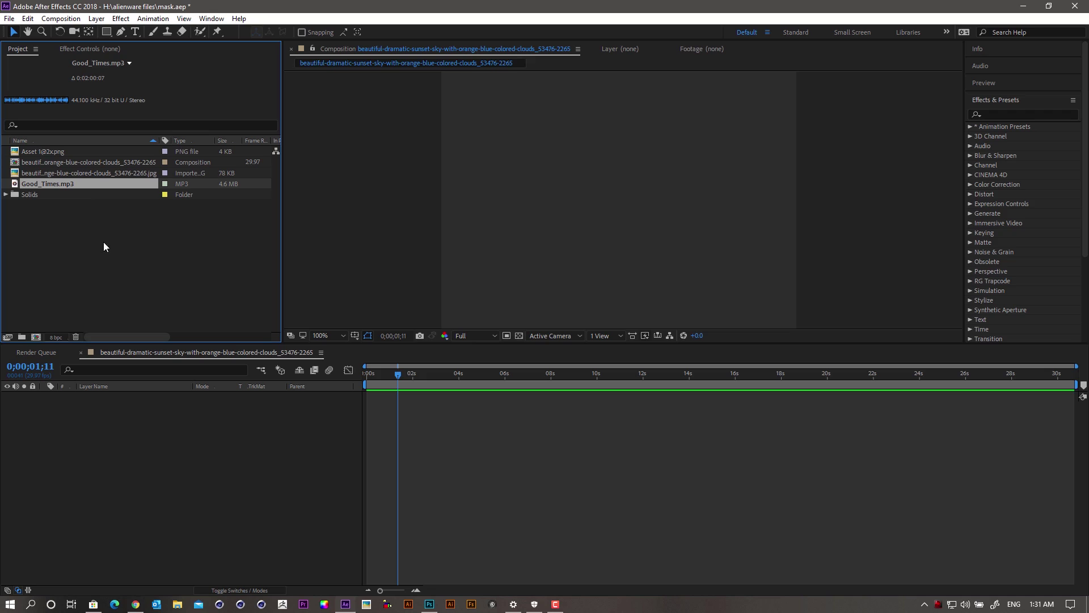
click(9, 18)
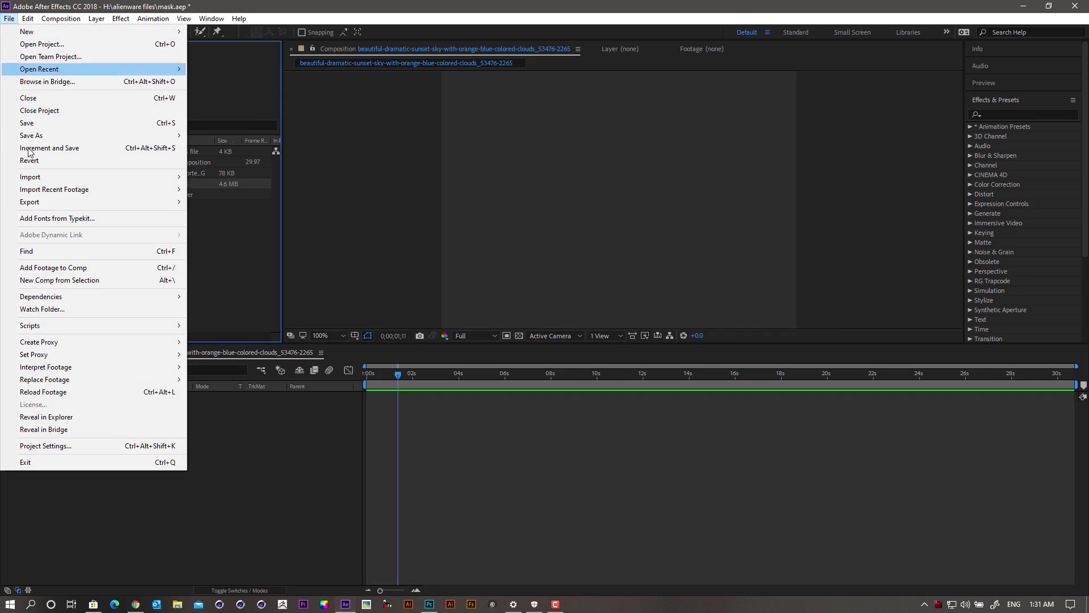
mouse_move(41, 181)
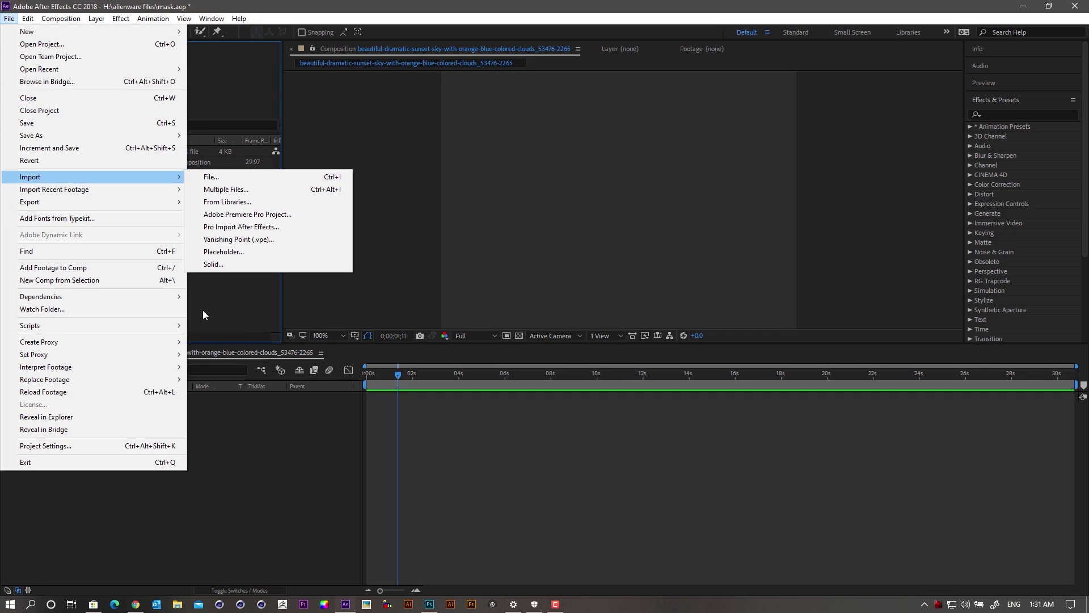
click(176, 278)
right_click(176, 278)
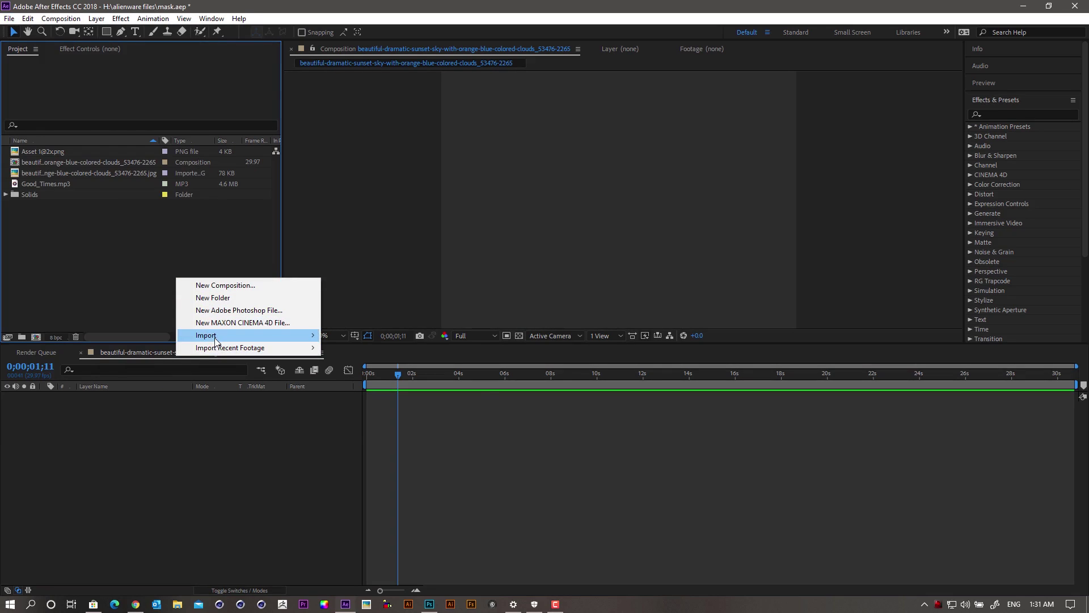
click(126, 304)
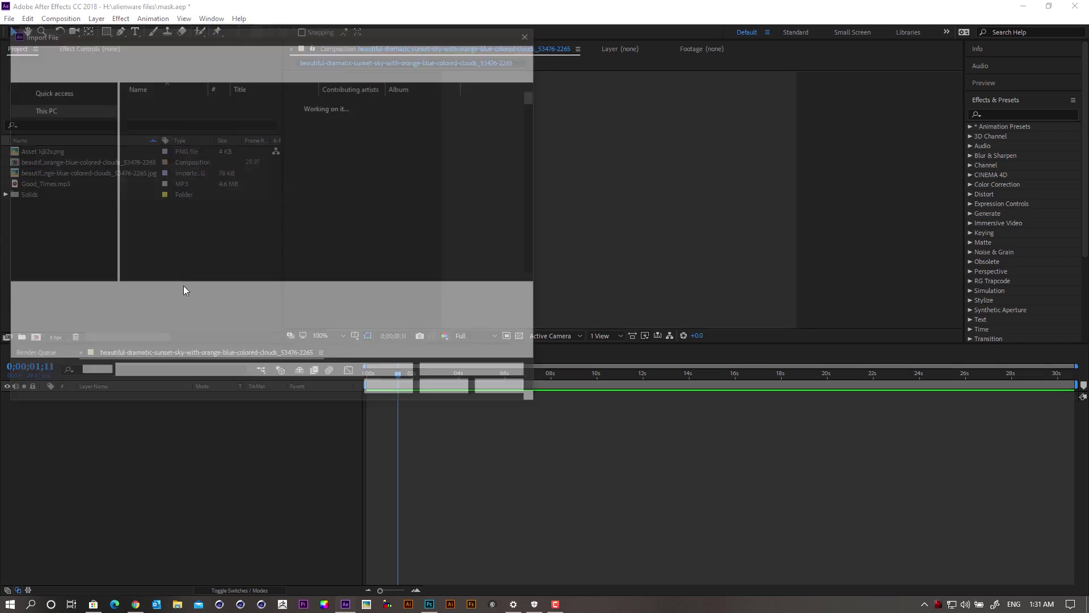
click(531, 34)
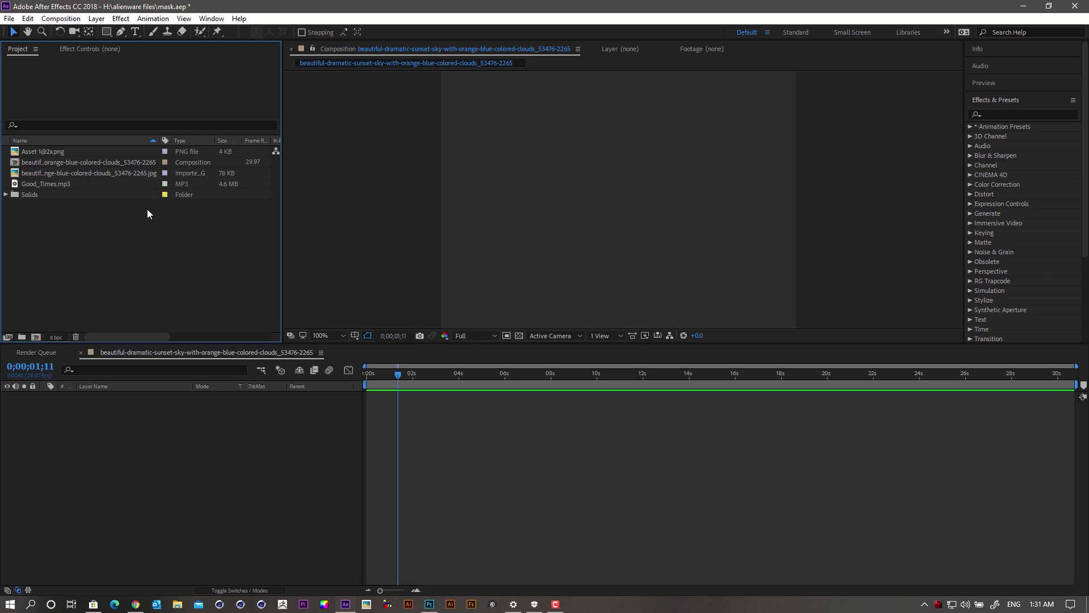
Set the composition's duration to 0;00;30;00 in its Composition Settings
click(65, 20)
click(67, 20)
click(54, 152)
click(64, 20)
click(67, 20)
click(63, 19)
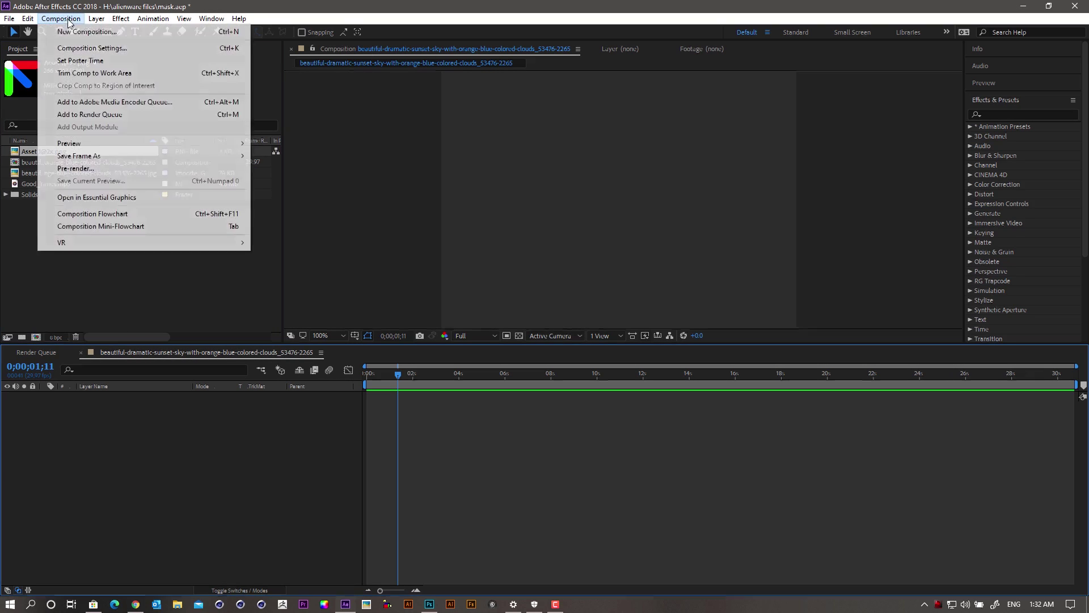
click(82, 50)
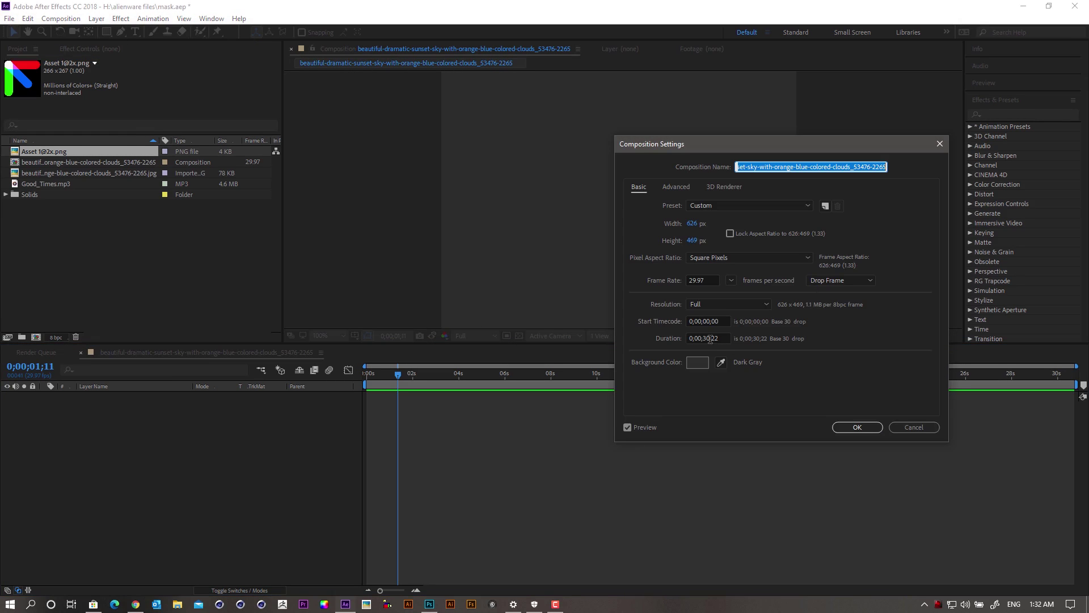
click(708, 338)
click(723, 337)
key(BackSpace)
key(BackSpace)
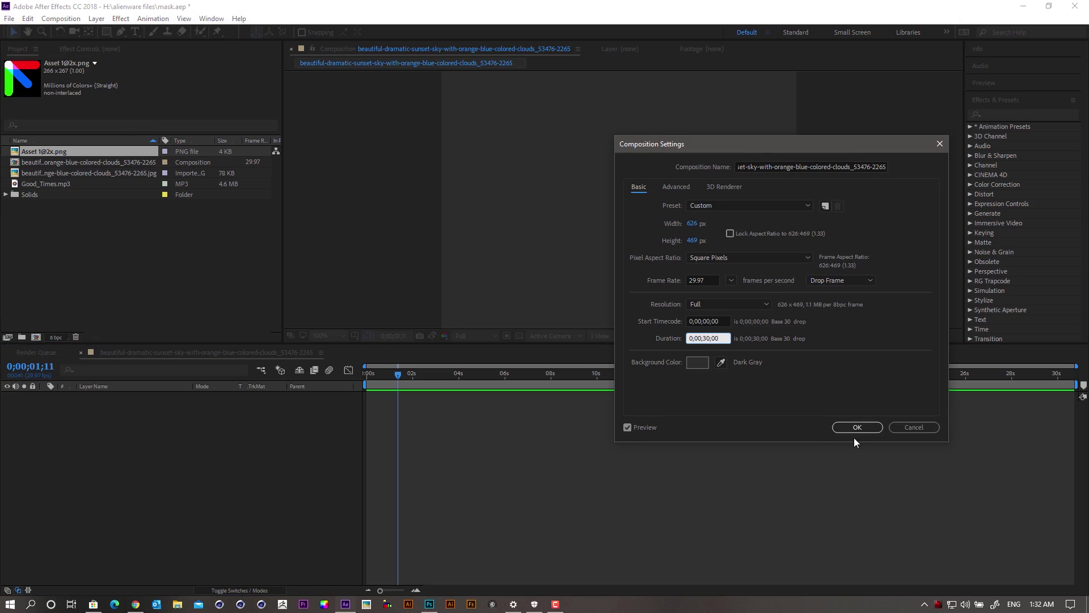
Set the composition size to 1080 px wide and 720 px high without locking the aspect ratio, and apply the settings
click(692, 225)
text(1080)
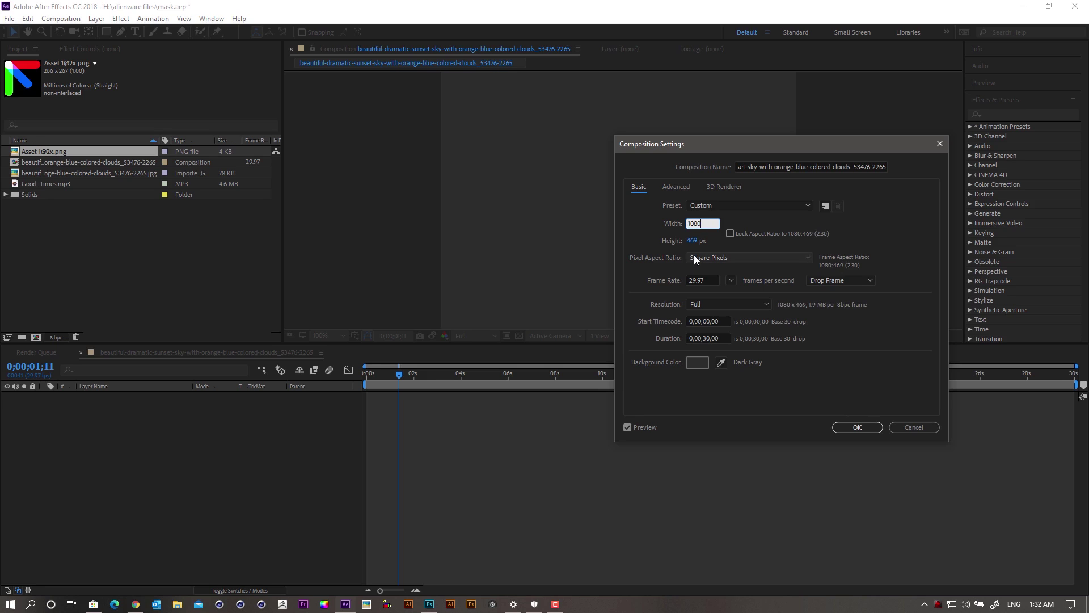
click(730, 233)
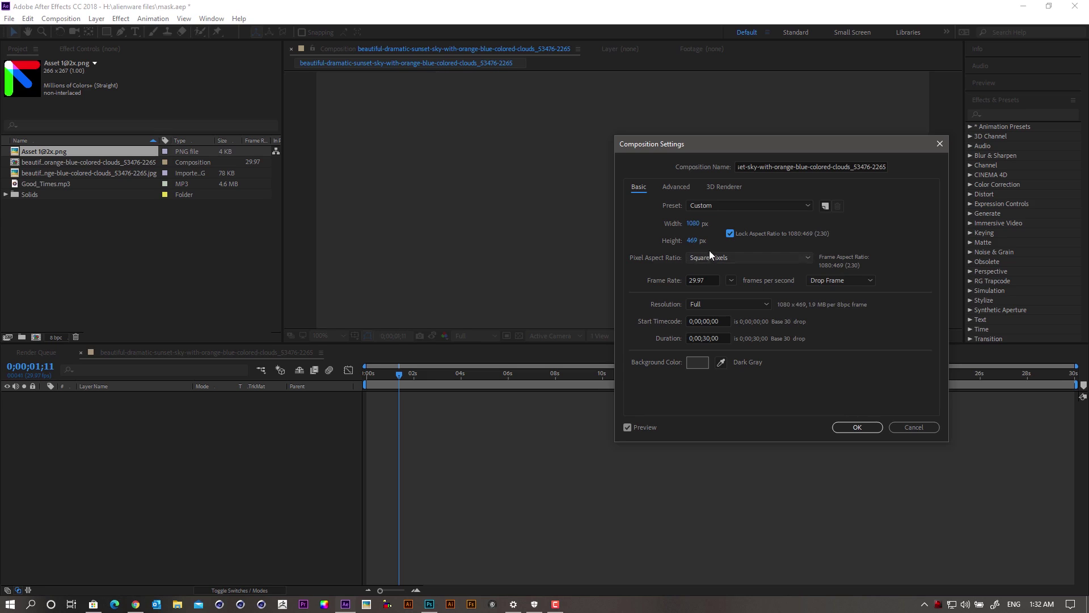
click(694, 241)
click(732, 236)
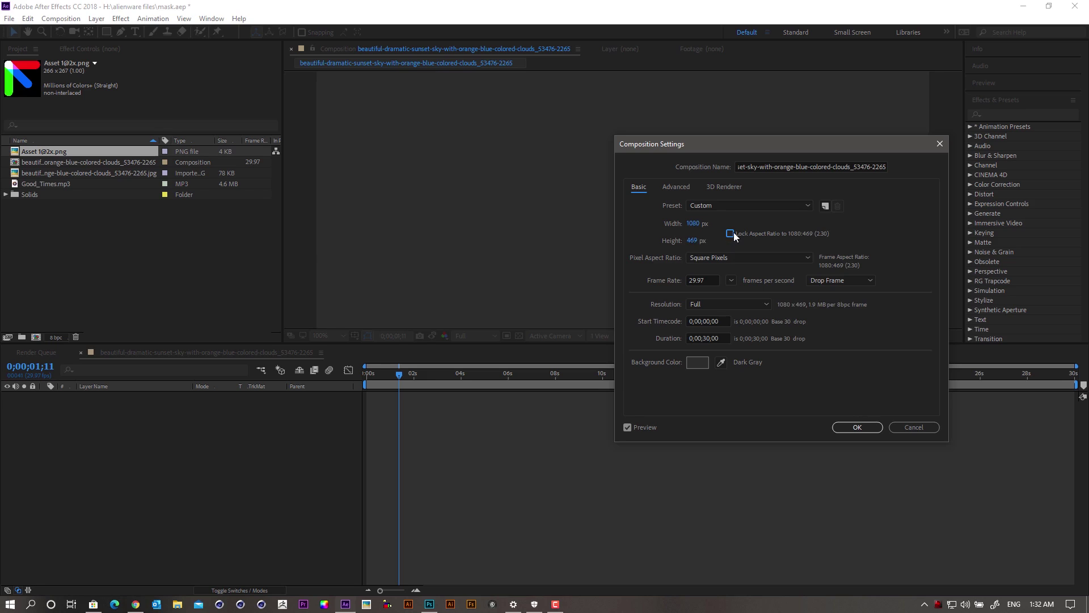
click(694, 240)
text(720)
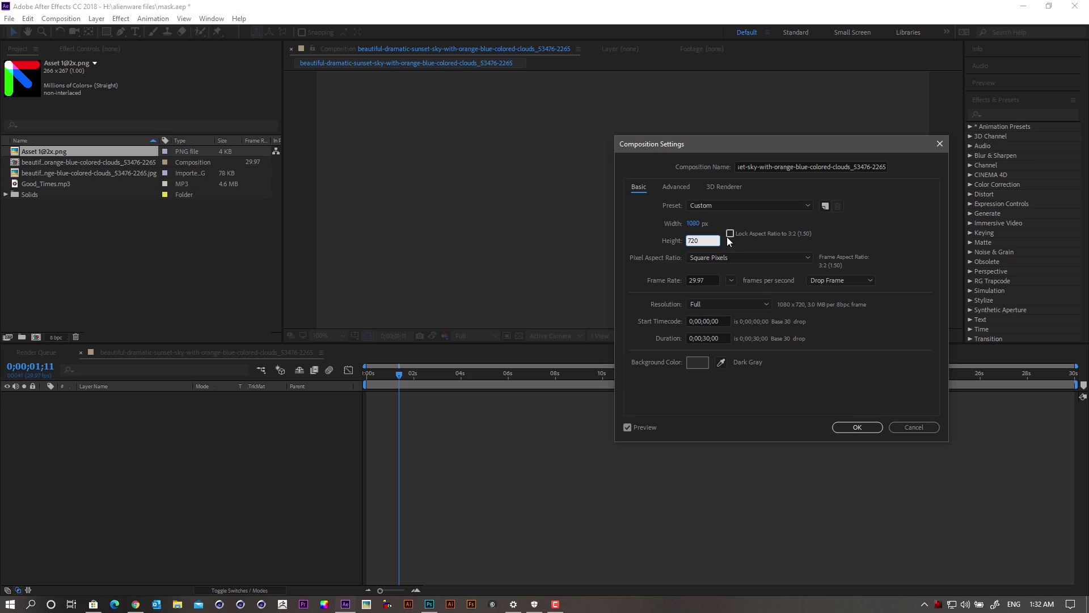
click(763, 289)
click(857, 427)
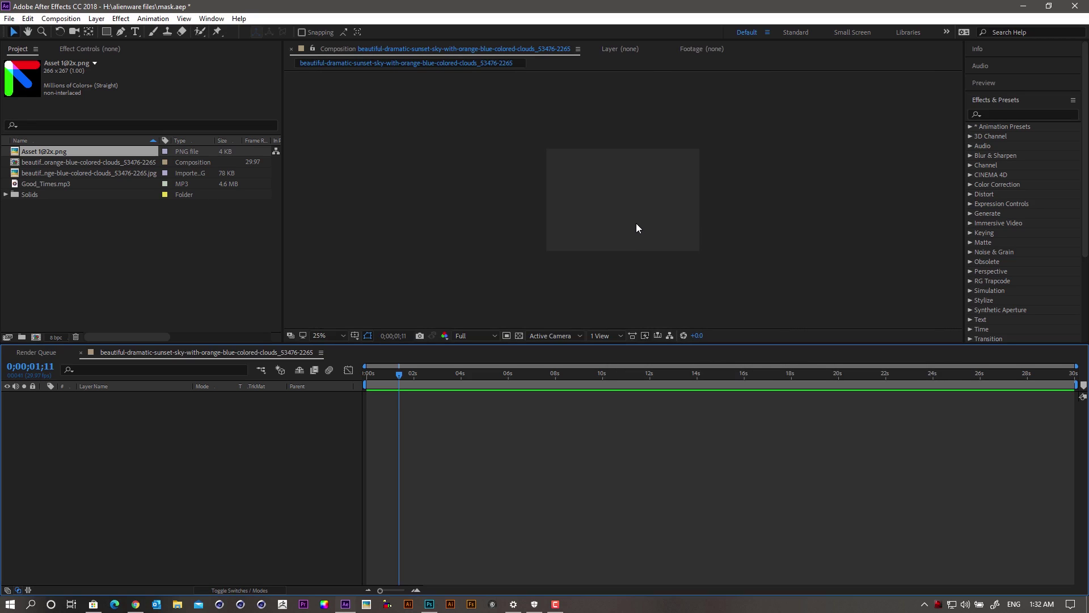
key(period)
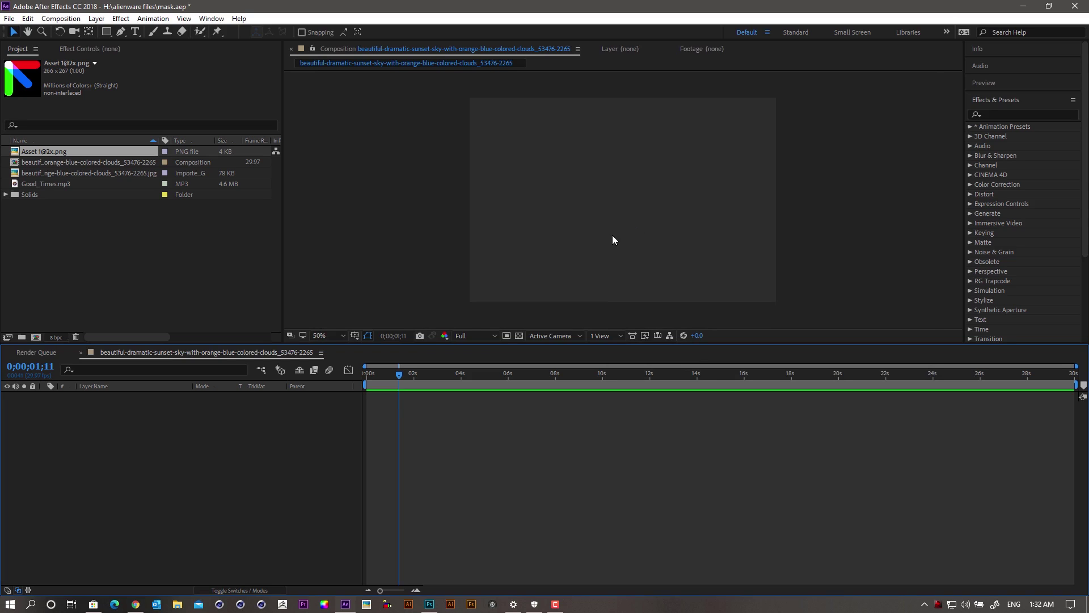
click(56, 185)
ctrl+click(72, 171)
ctrl+click(62, 151)
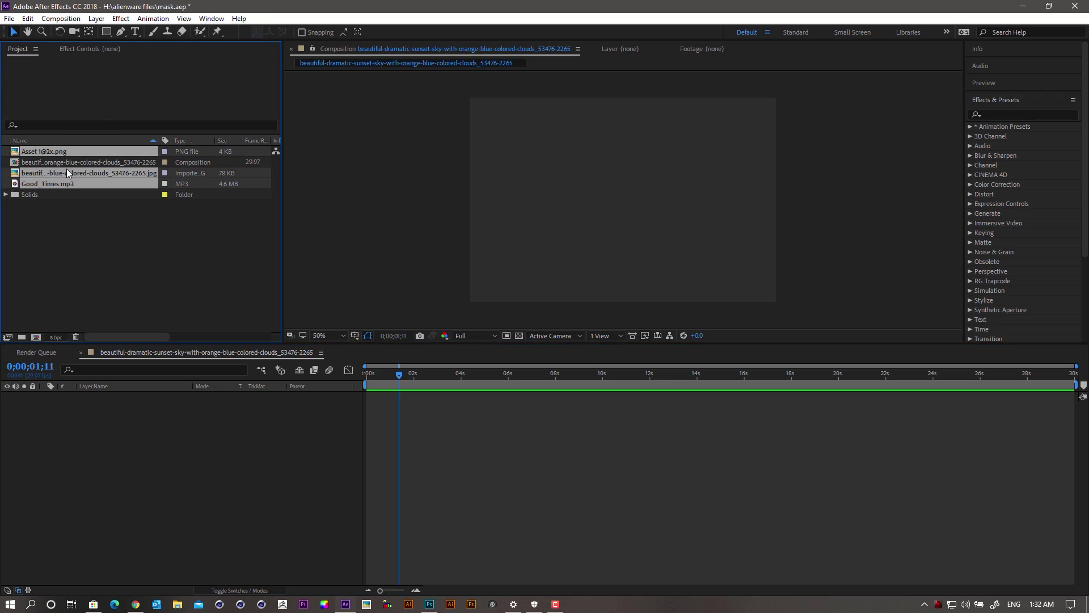
drag(63, 151, 100, 469)
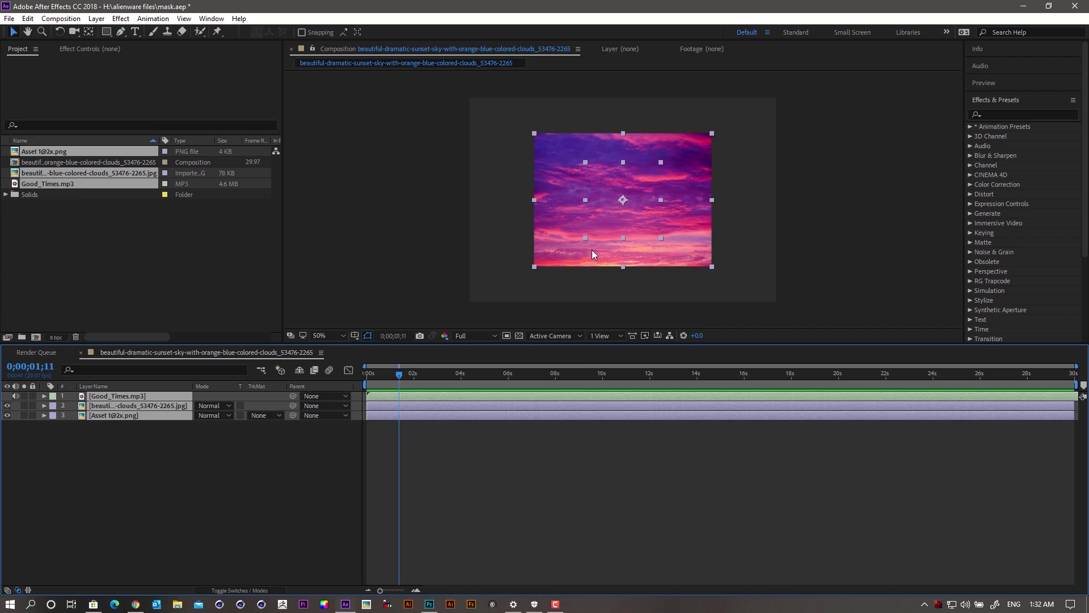
click(172, 493)
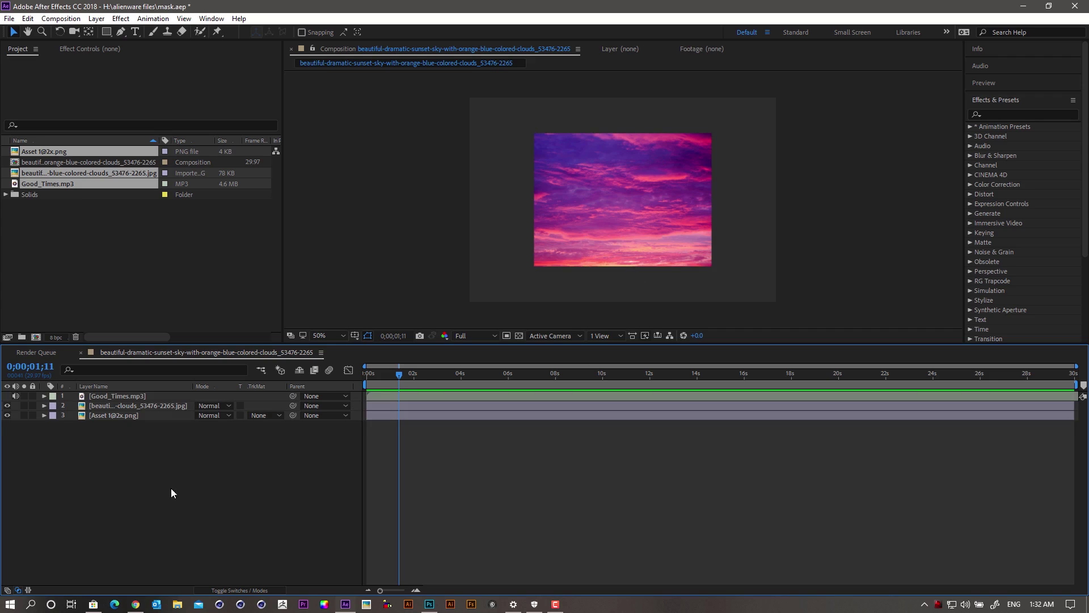
Enlarge the sky image to cover the whole frame and move the Good_Times.mp3 layer to the bottom of the layer stack
click(659, 210)
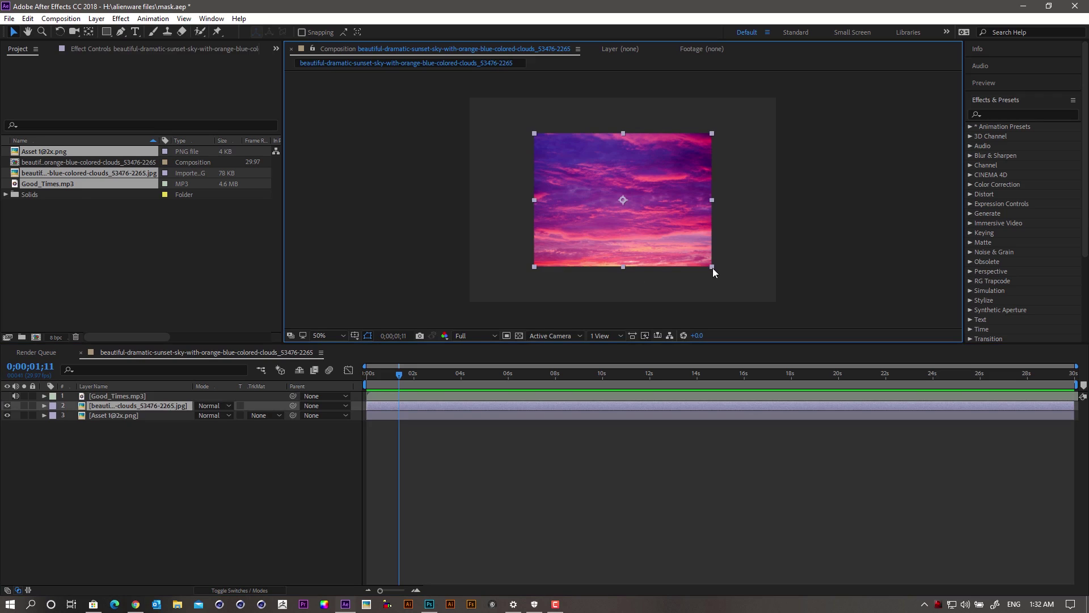
drag(713, 270, 797, 305)
click(144, 460)
click(117, 395)
drag(133, 428, 133, 426)
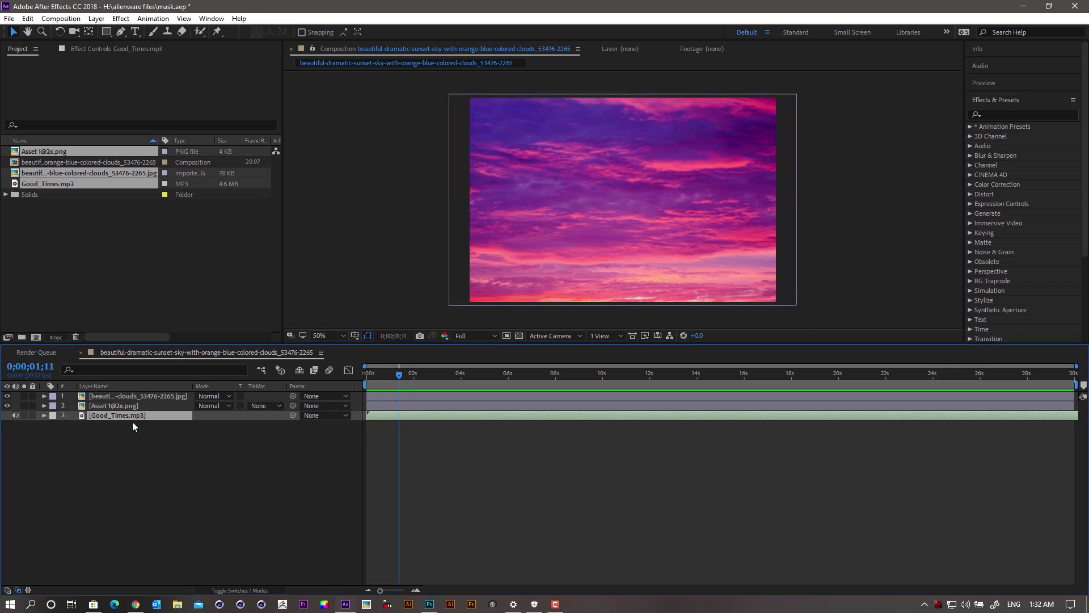
Create a 1080 x 720 px dark gray solid as the top layer and hide it
right_click(159, 466)
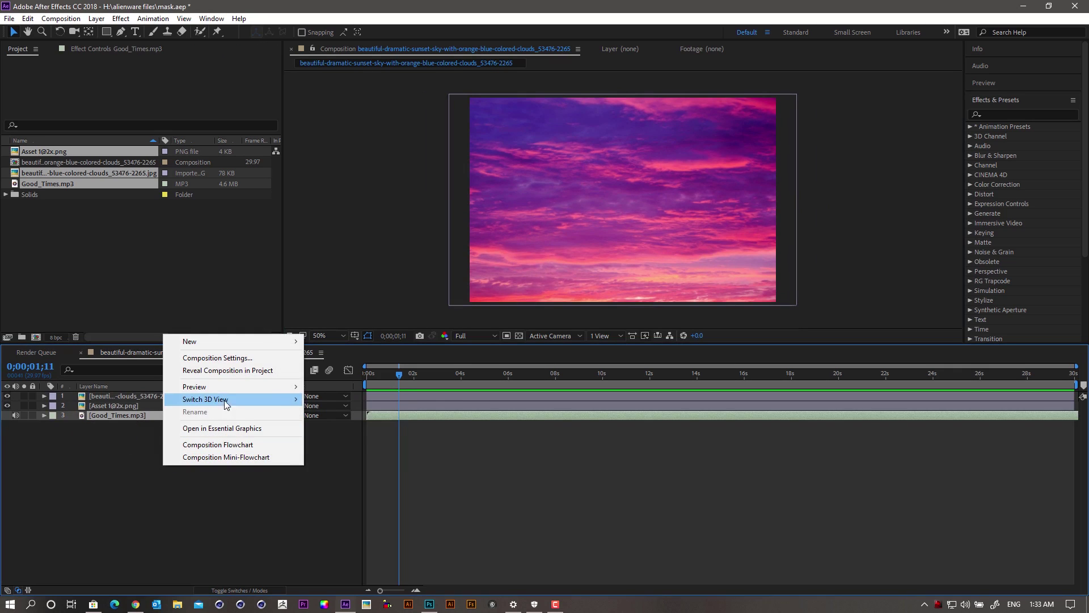
mouse_move(289, 341)
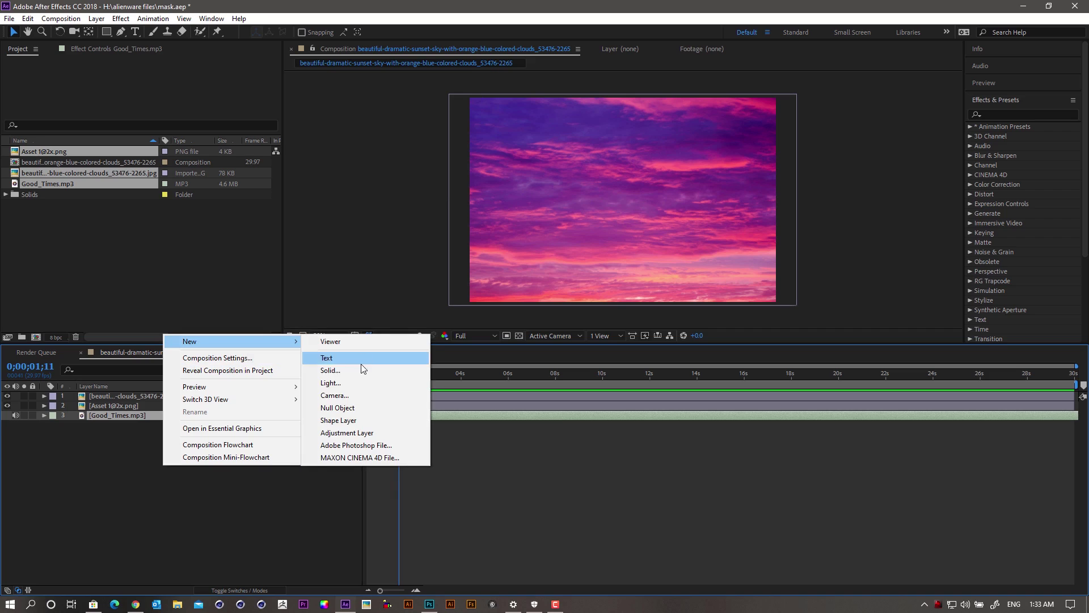
click(338, 375)
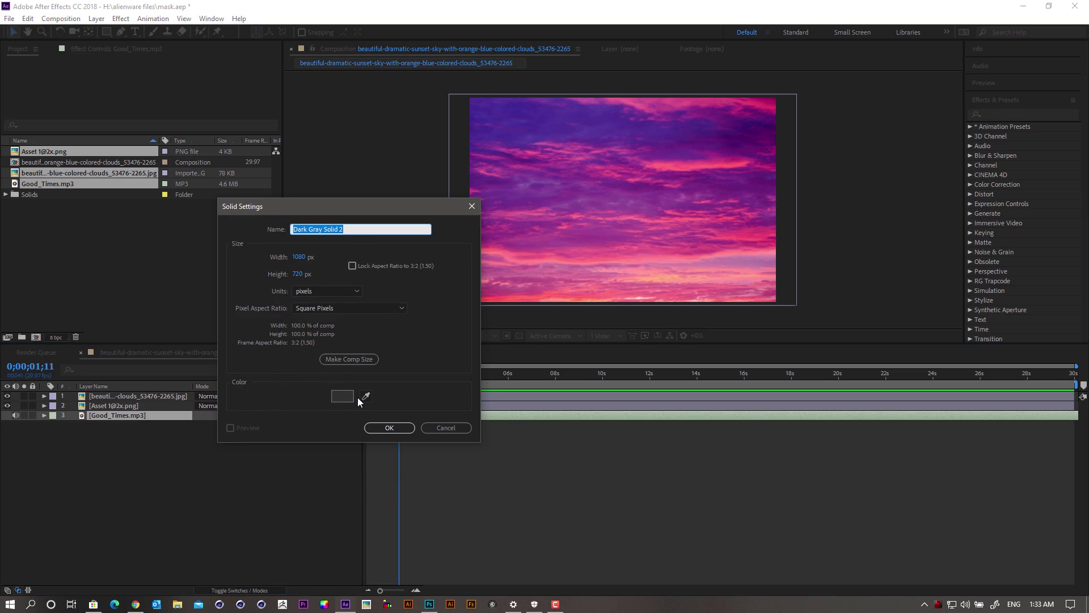
click(380, 425)
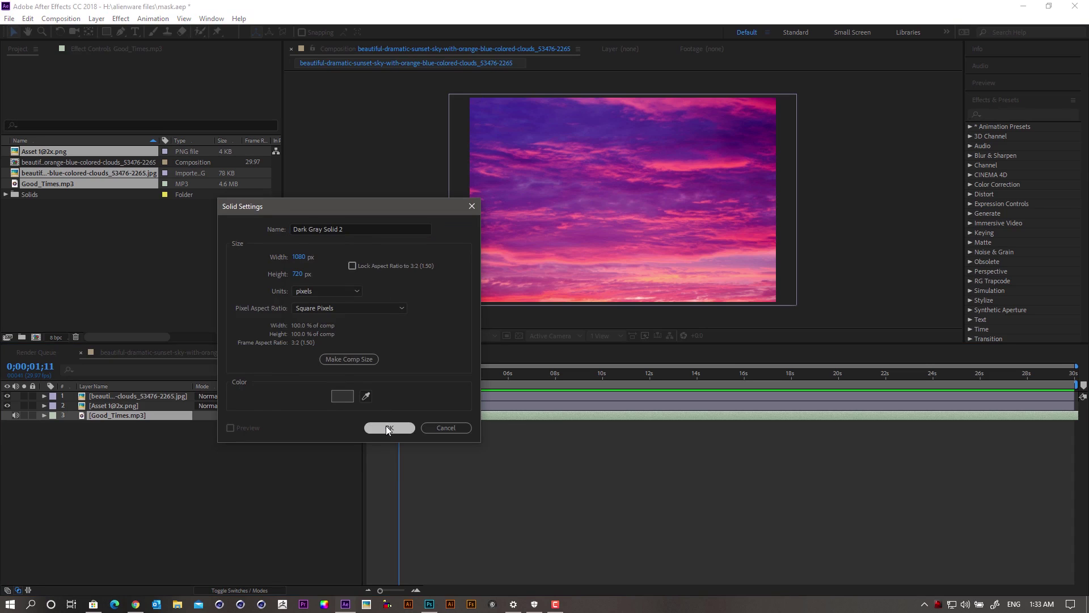
drag(136, 420, 117, 396)
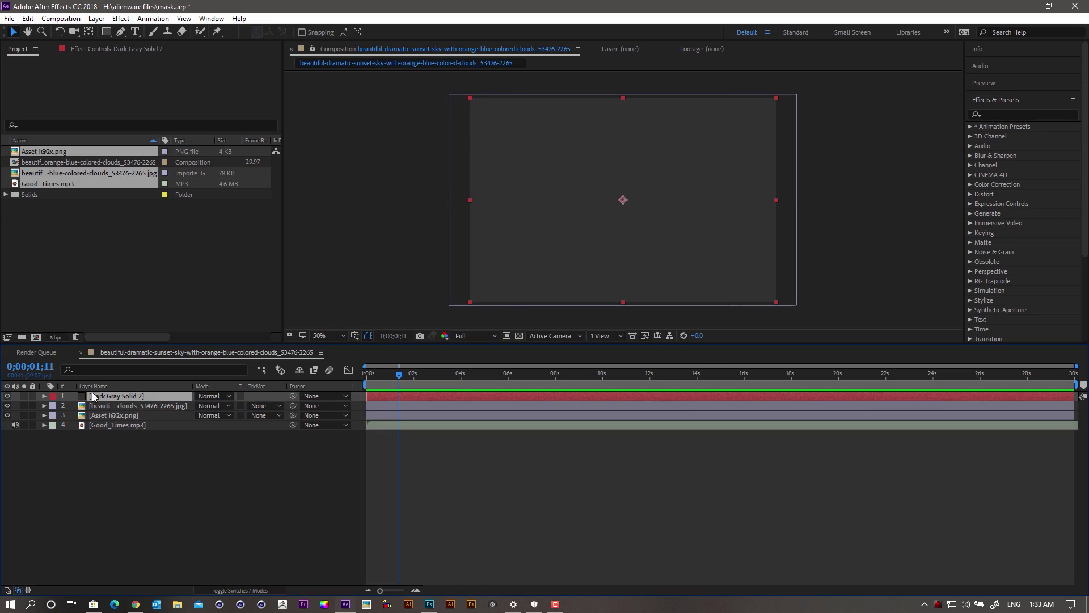
click(8, 396)
Apply the Hue/Saturation effect to the sky image layer and lower its Master Saturation to about -83
click(136, 406)
click(997, 124)
click(998, 115)
text(hues)
key(BackSpace)
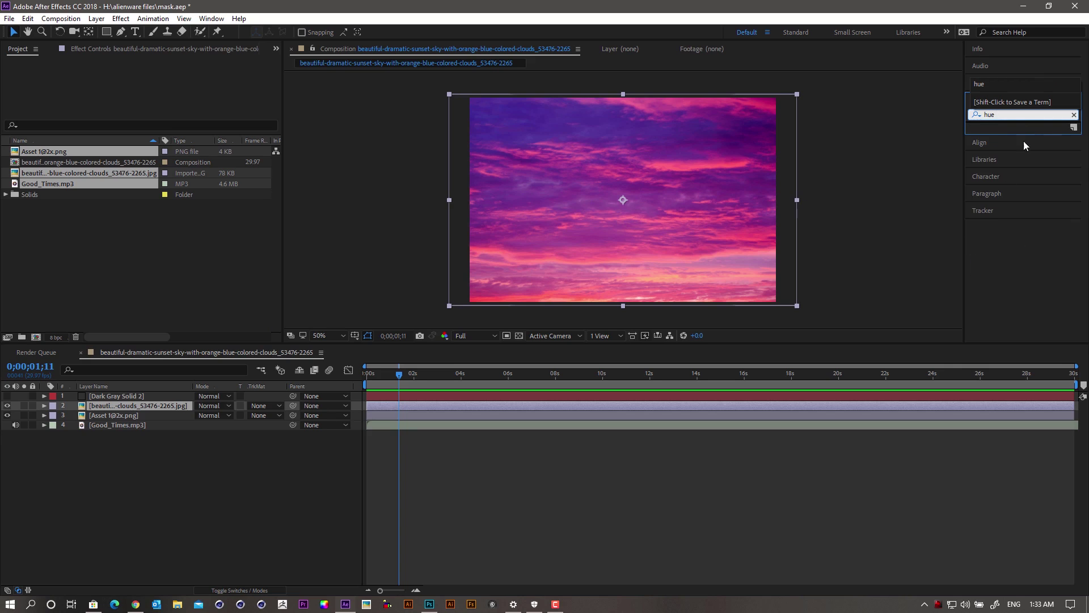
click(1073, 115)
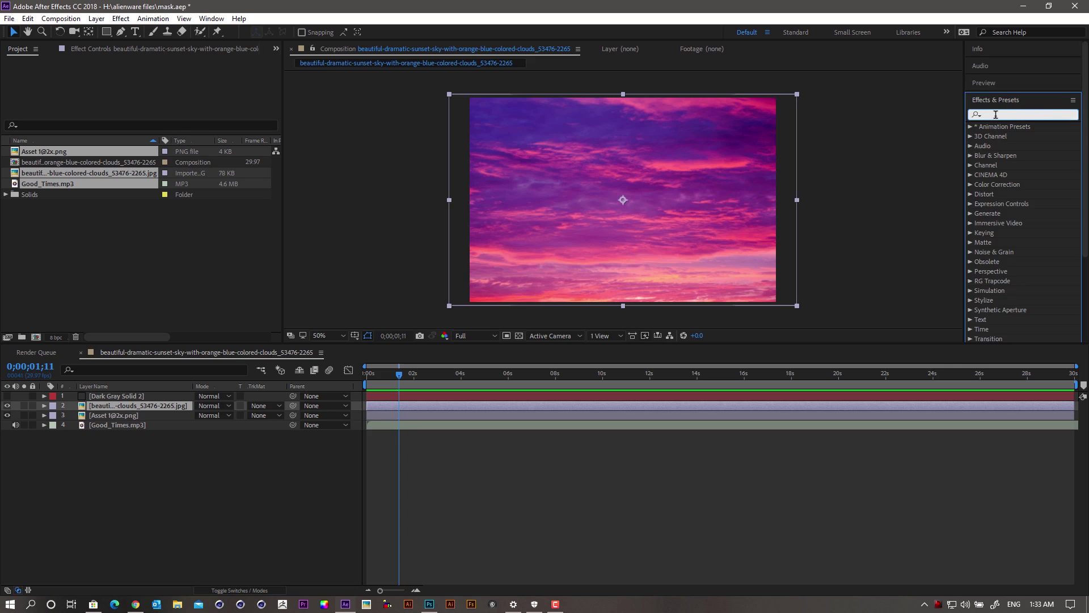
text(hue)
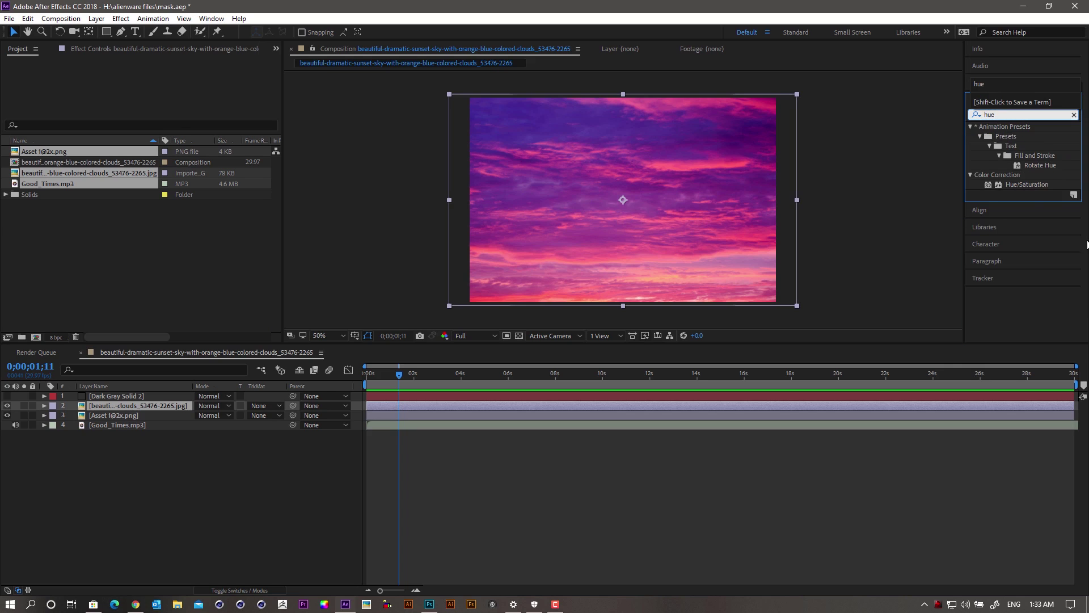
drag(1025, 184, 594, 280)
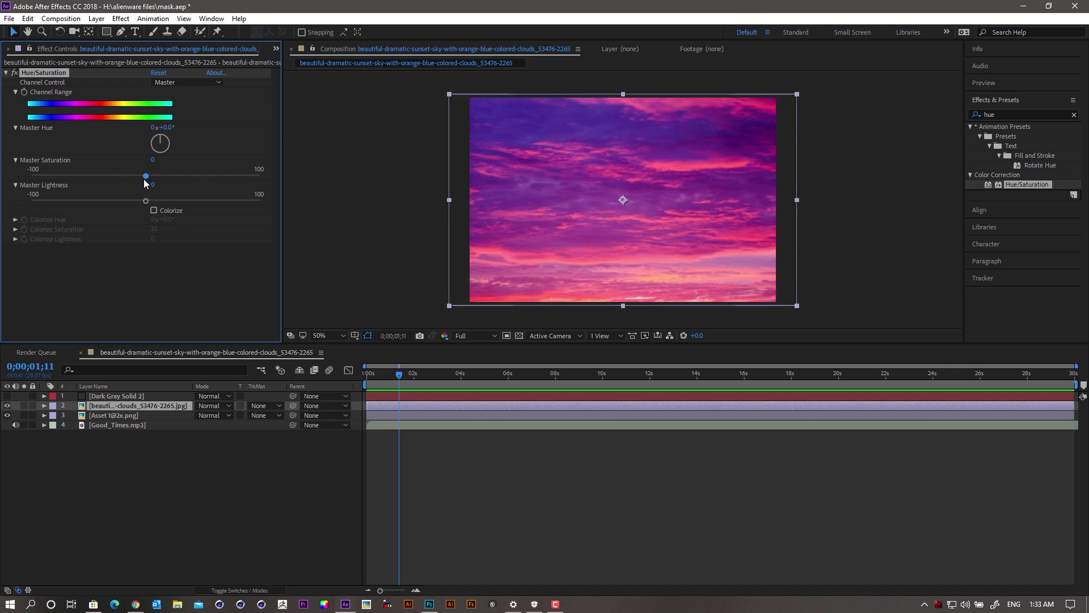
drag(145, 177, 57, 176)
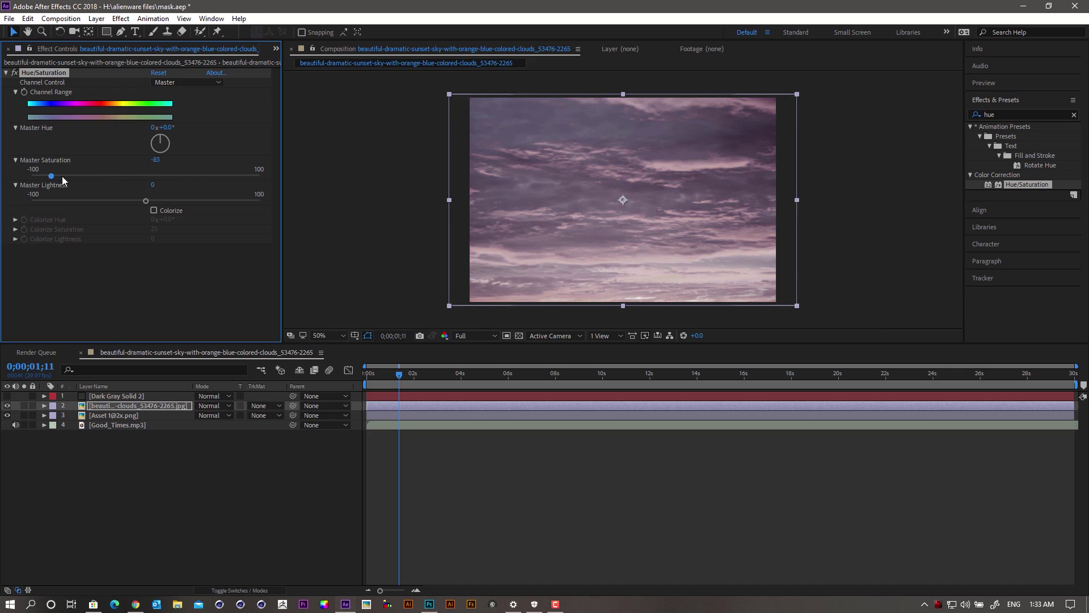
Set the sky image's Hue/Saturation to a Master Saturation of about -55 and a Master Lightness of about -52
click(92, 177)
drag(143, 202, 82, 177)
click(87, 201)
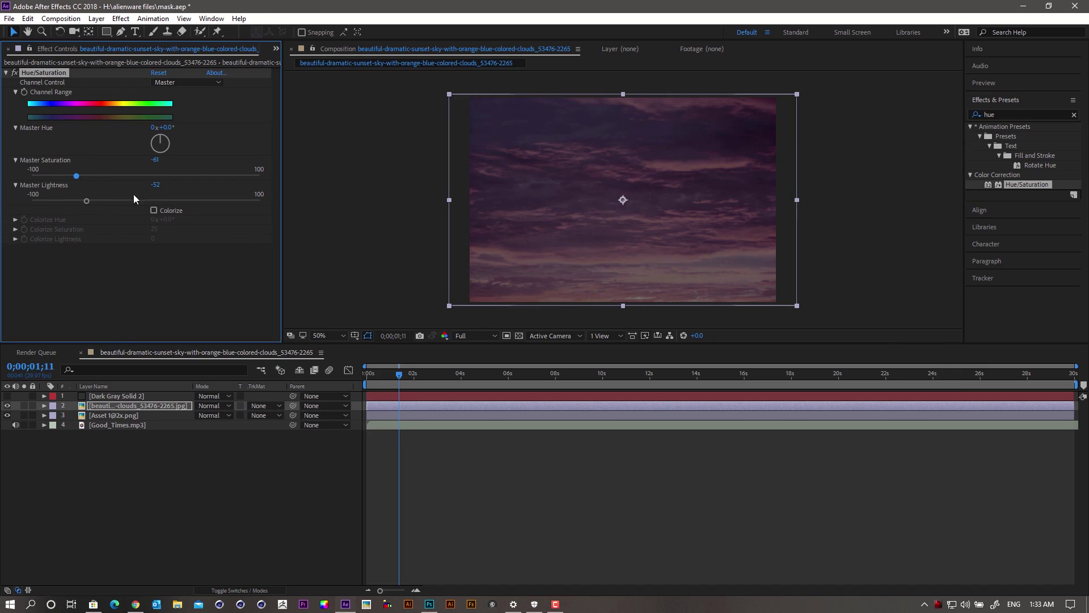
Apply the Gaussian Blur effect to the sky image layer and set its Blurriness to 25
click(991, 115)
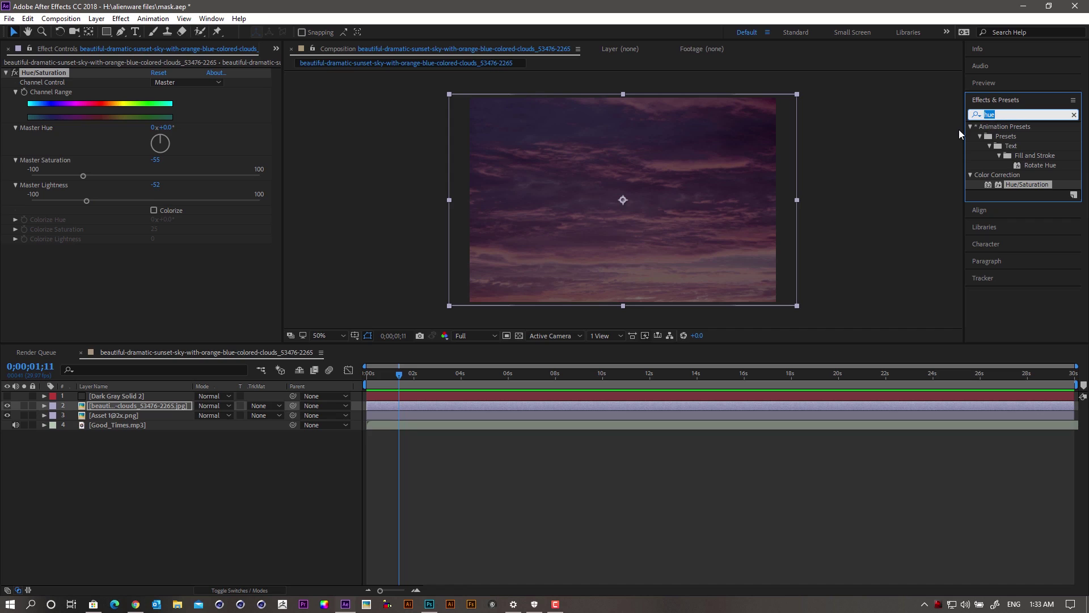
text(gua)
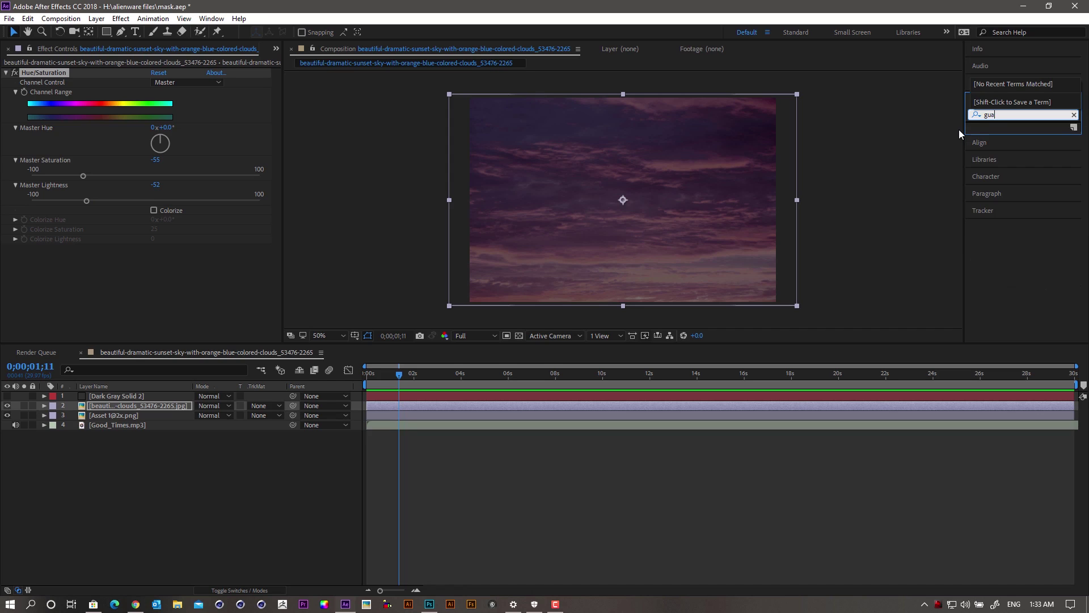
key(BackSpace)
key(BackSpace)
text(aussi)
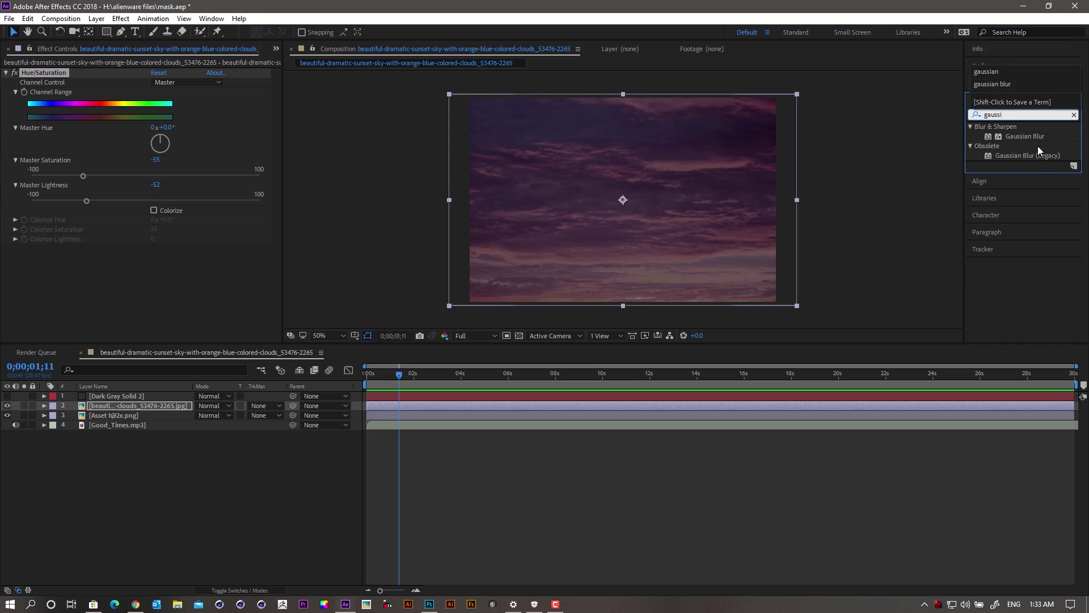
drag(1025, 136, 645, 244)
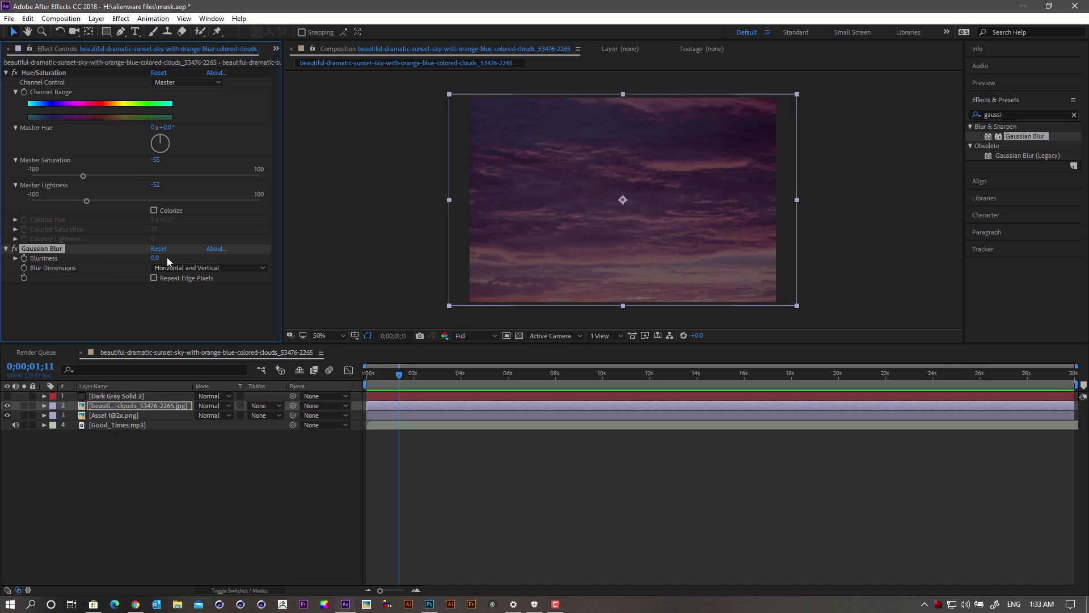
drag(155, 262, 201, 270)
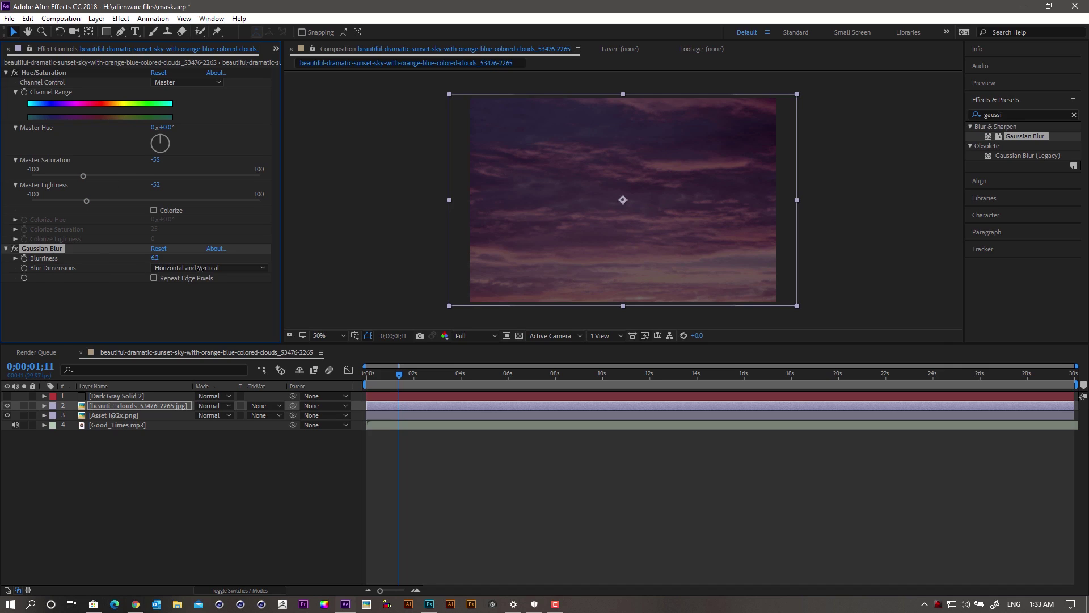
click(156, 259)
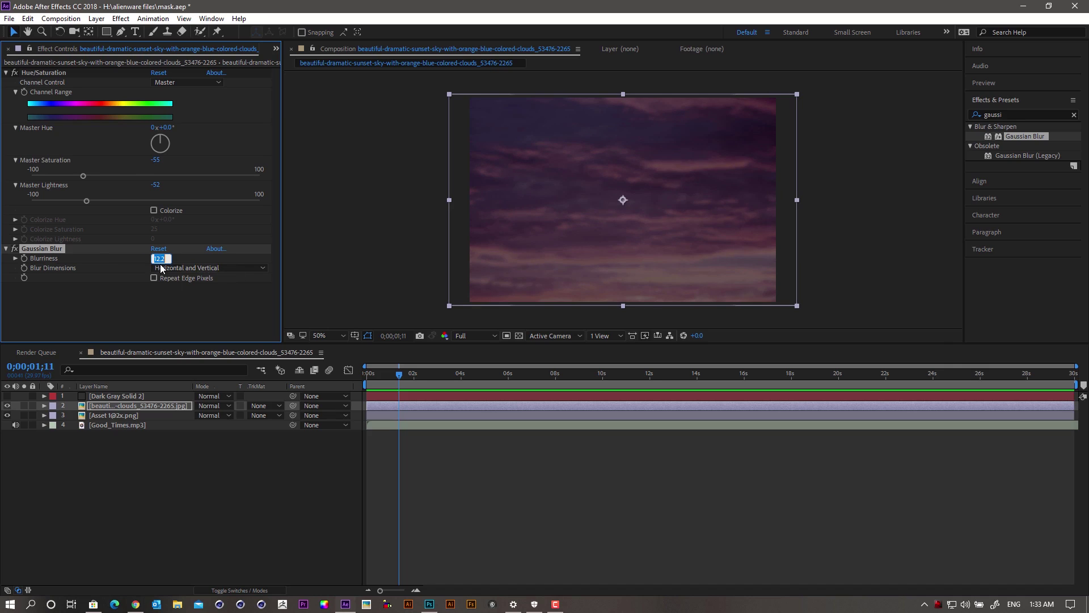
text(25)
key(Return)
drag(43, 72, 83, 315)
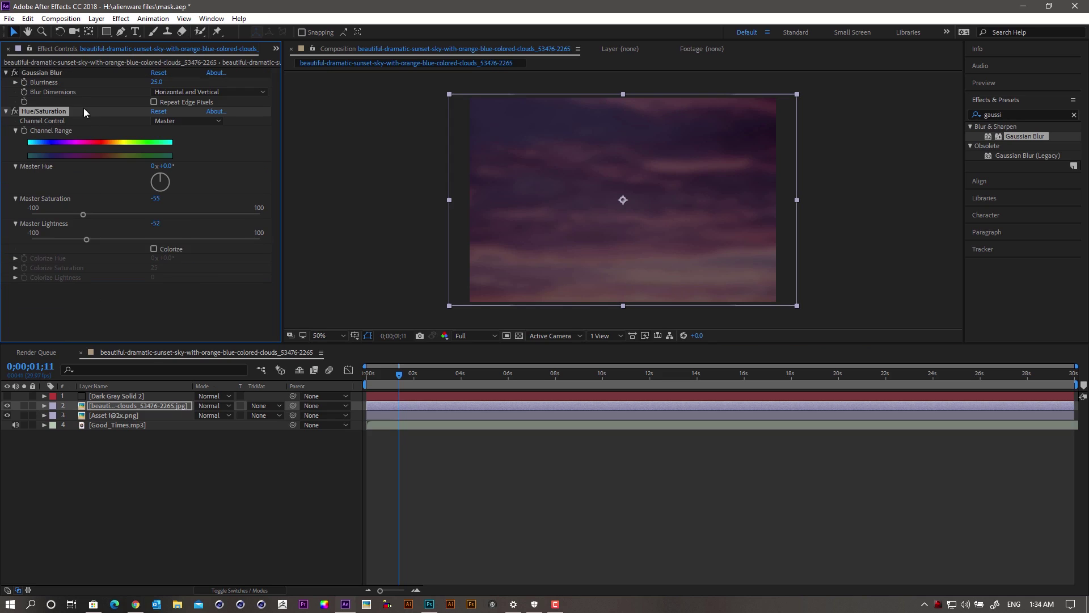
click(6, 112)
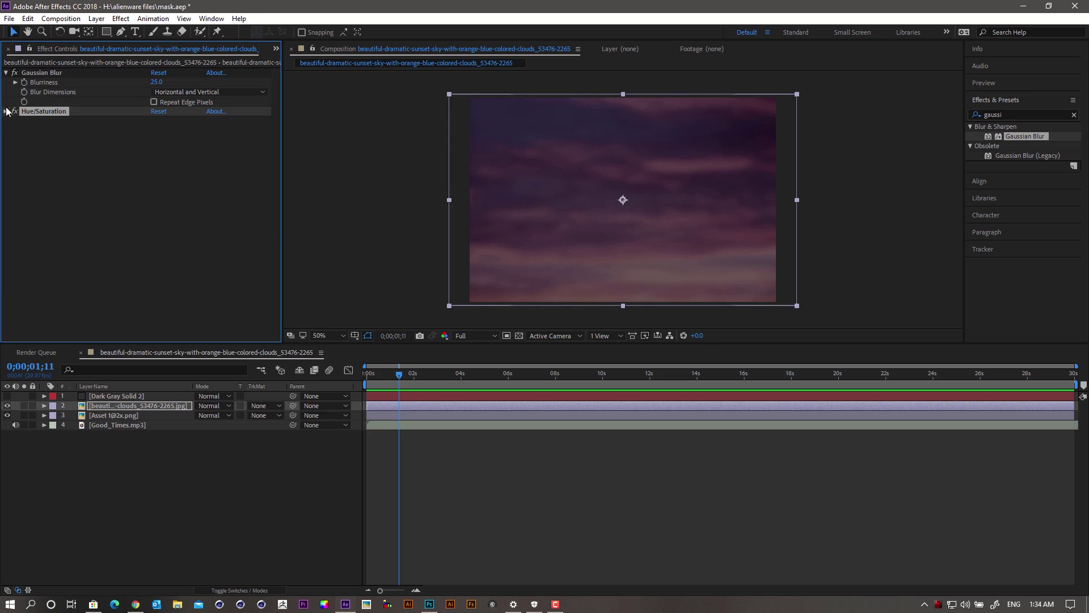
click(6, 111)
drag(44, 111, 57, 84)
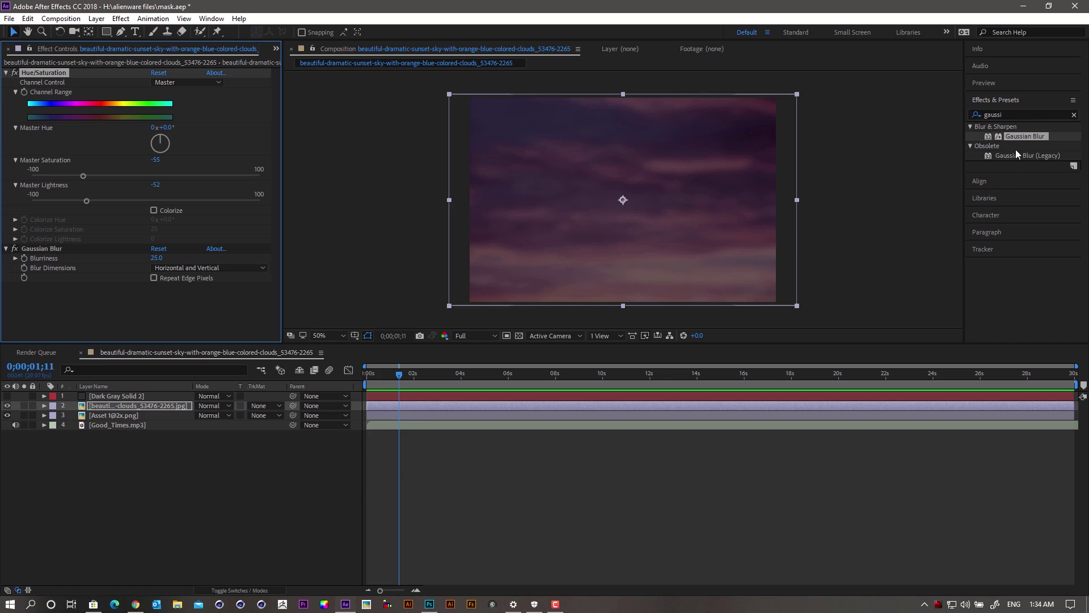
Apply the Gradient Ramp effect to the sky image layer and collapse its Hue/Saturation settings
click(1009, 114)
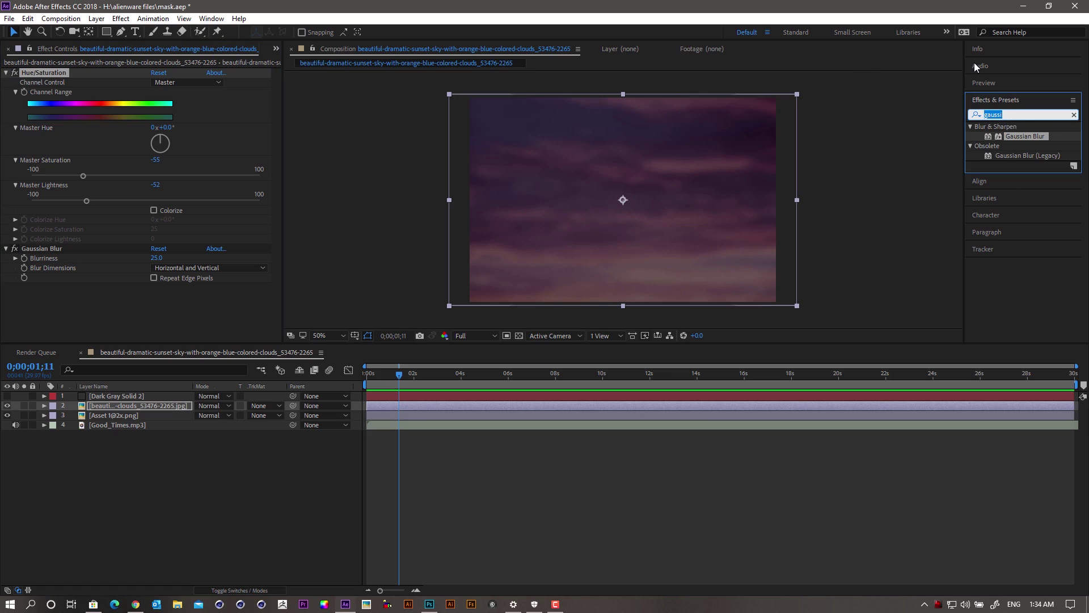
key(BackSpace)
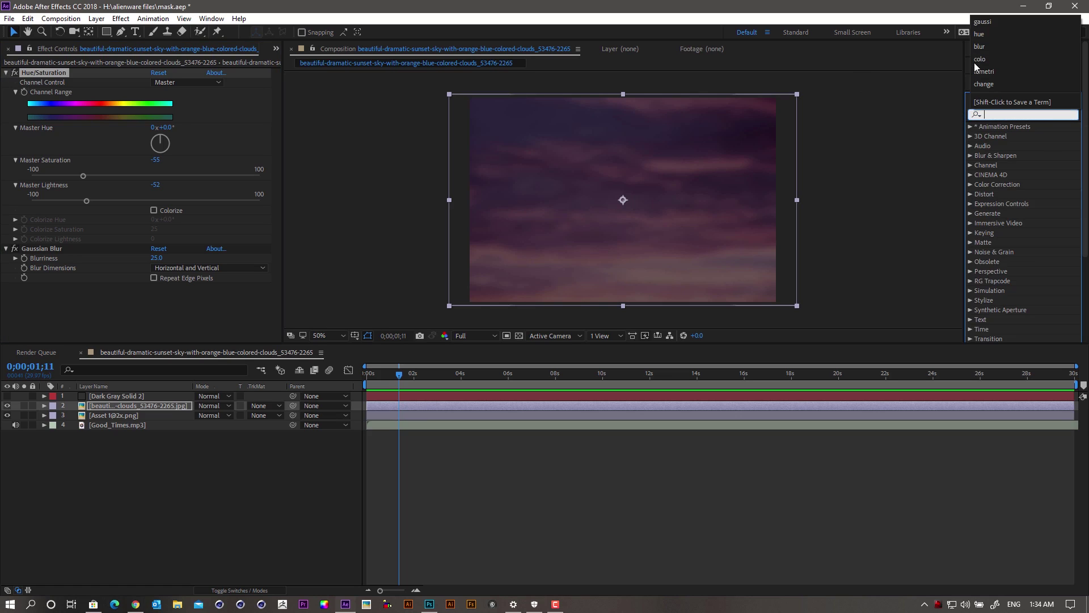
text(ramo)
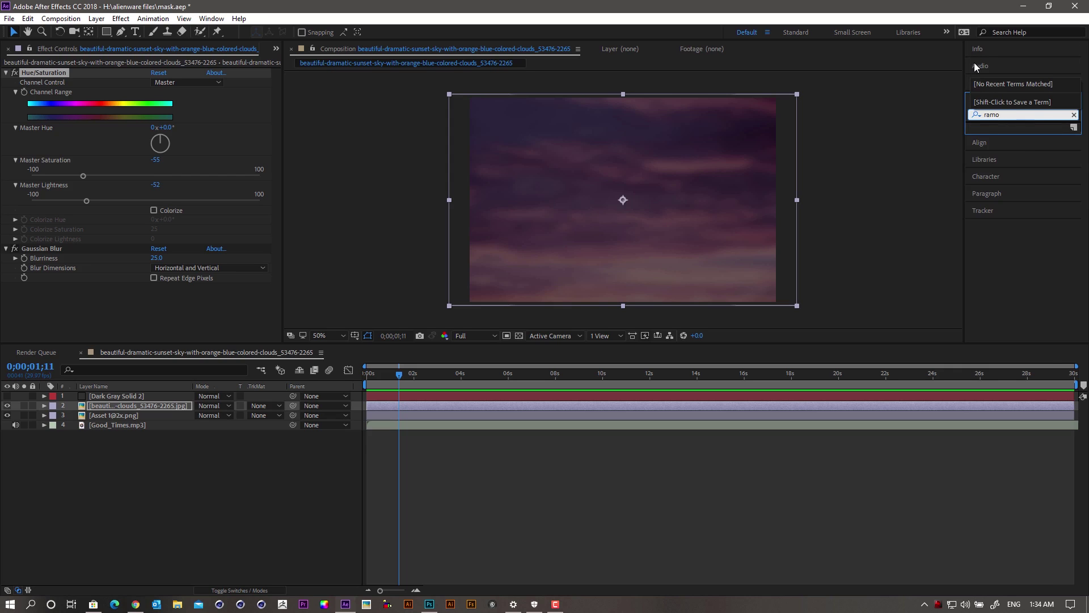
key(BackSpace)
text(p)
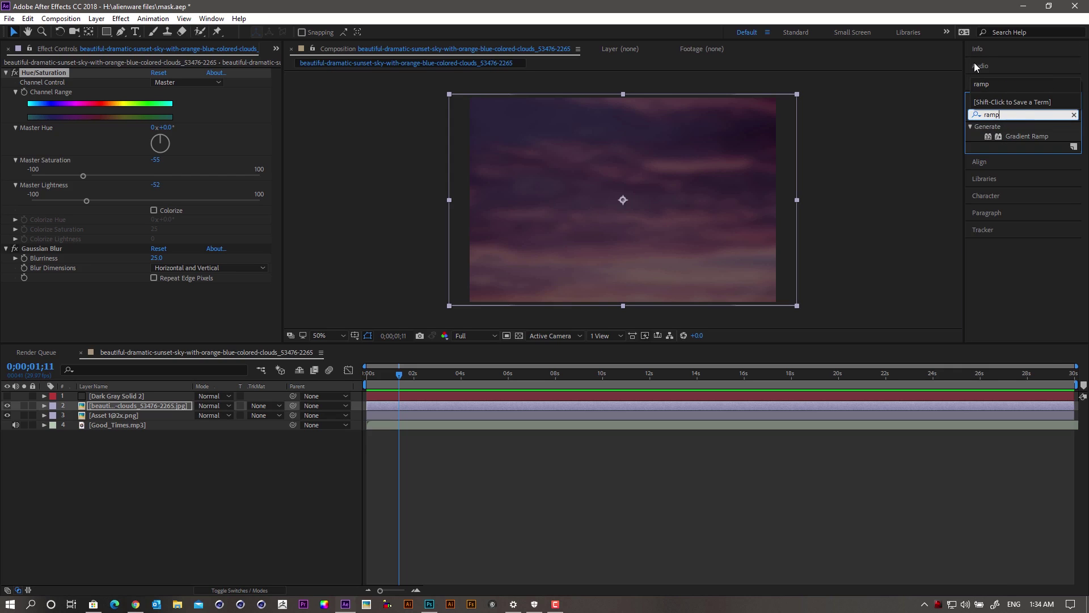
drag(1029, 138, 605, 257)
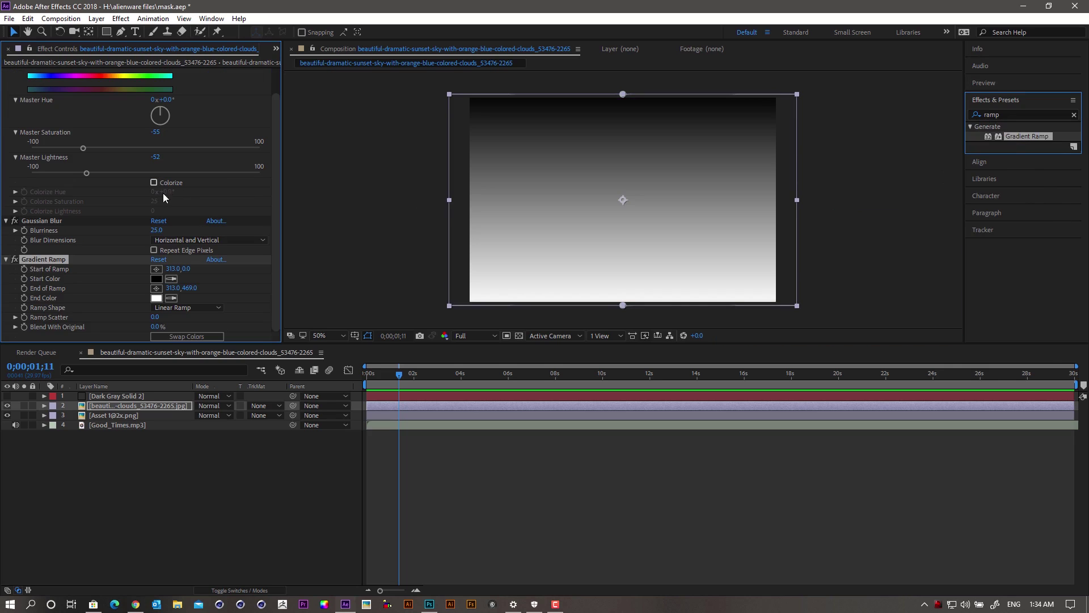
click(16, 77)
scroll(274, 90, up, 2)
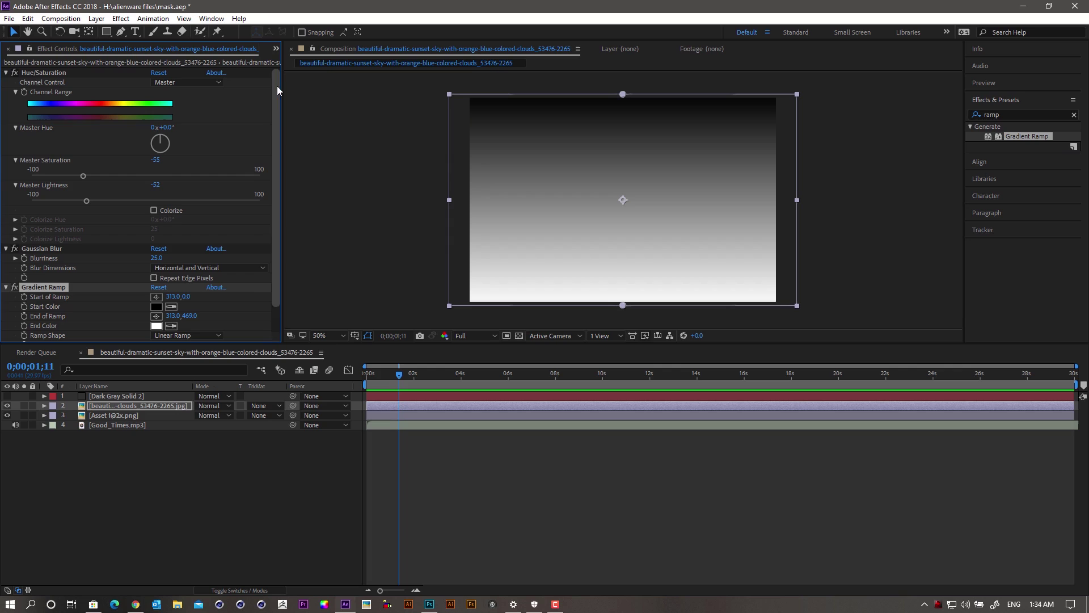
click(6, 74)
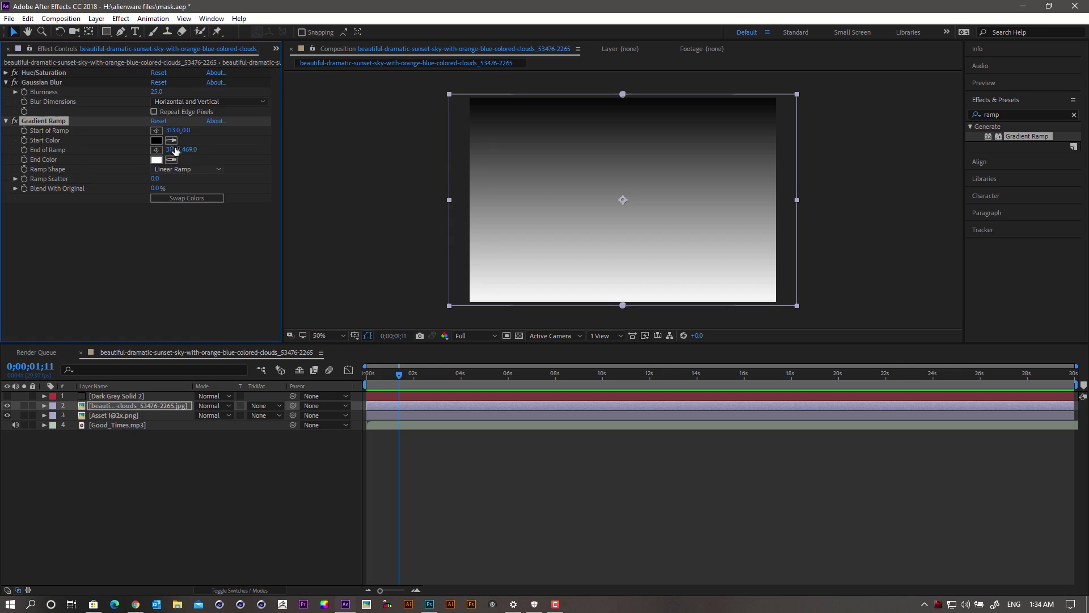
Change the Gradient Ramp to a Radial Ramp and swap its start and end colors
click(179, 170)
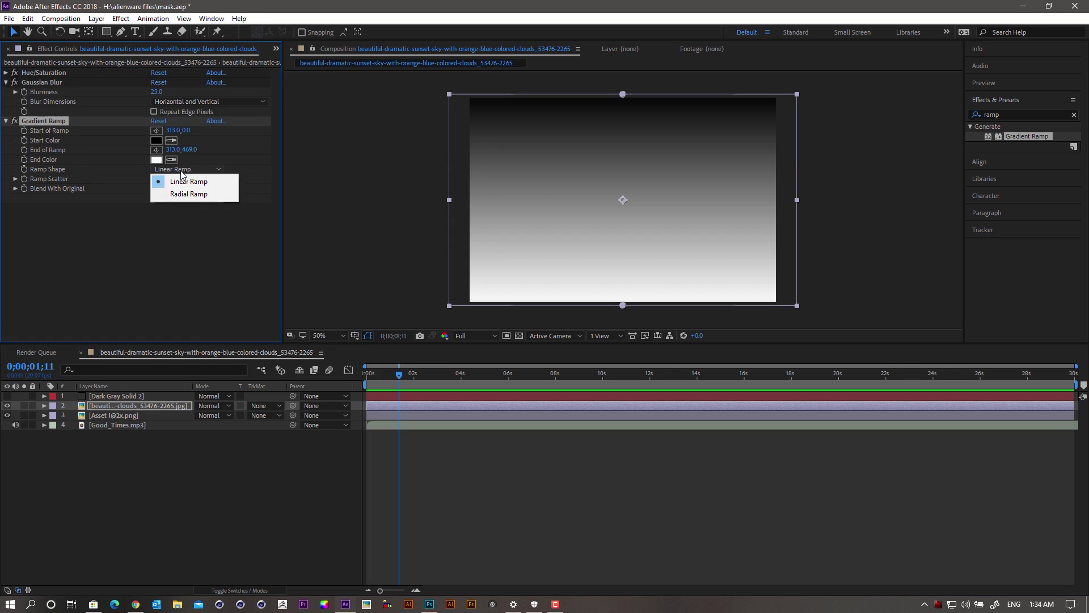
click(187, 194)
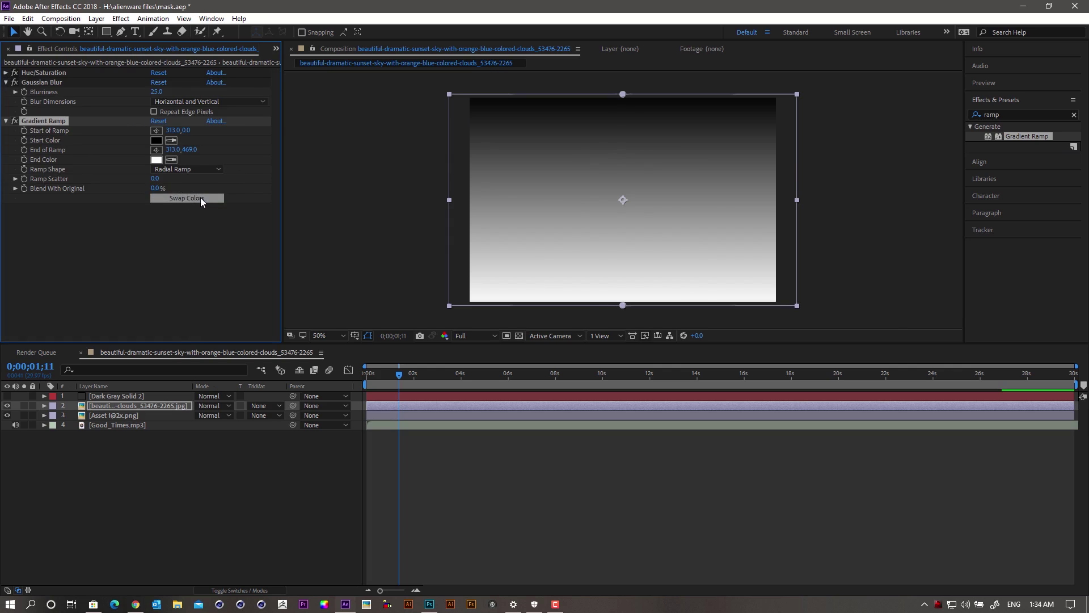
click(169, 197)
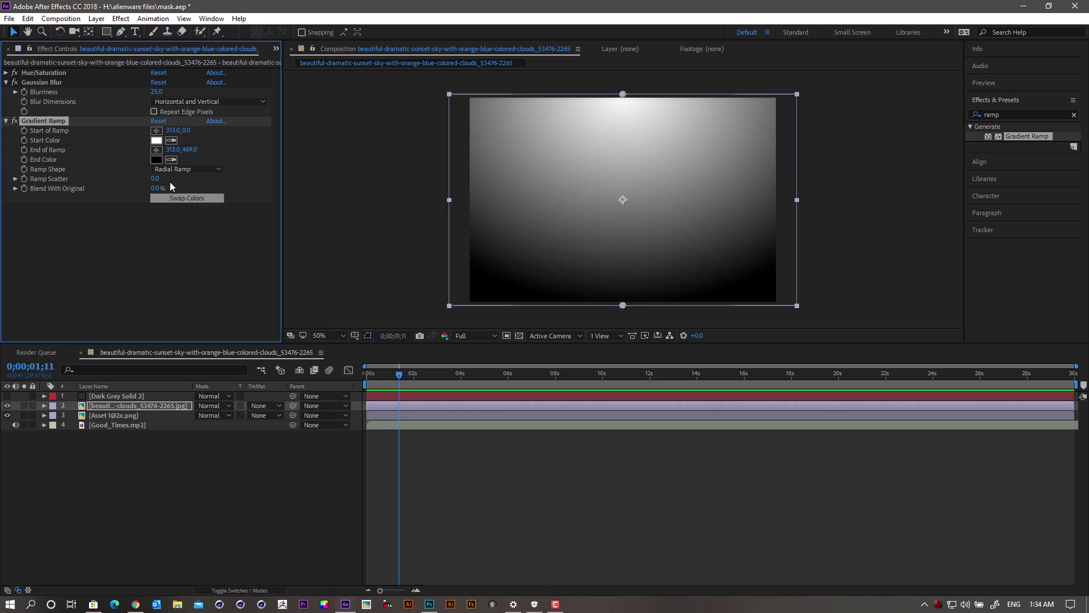
Place the ramp's start near the frame center and its end at the lower-right corner, and blend it about 60% with the original
click(156, 150)
click(624, 207)
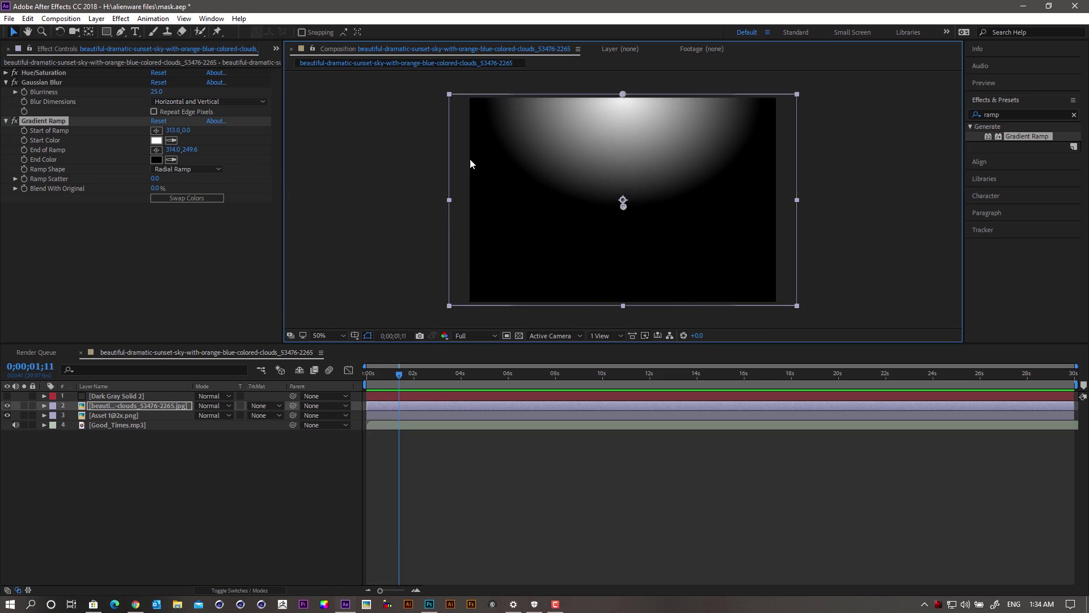
click(157, 131)
click(624, 204)
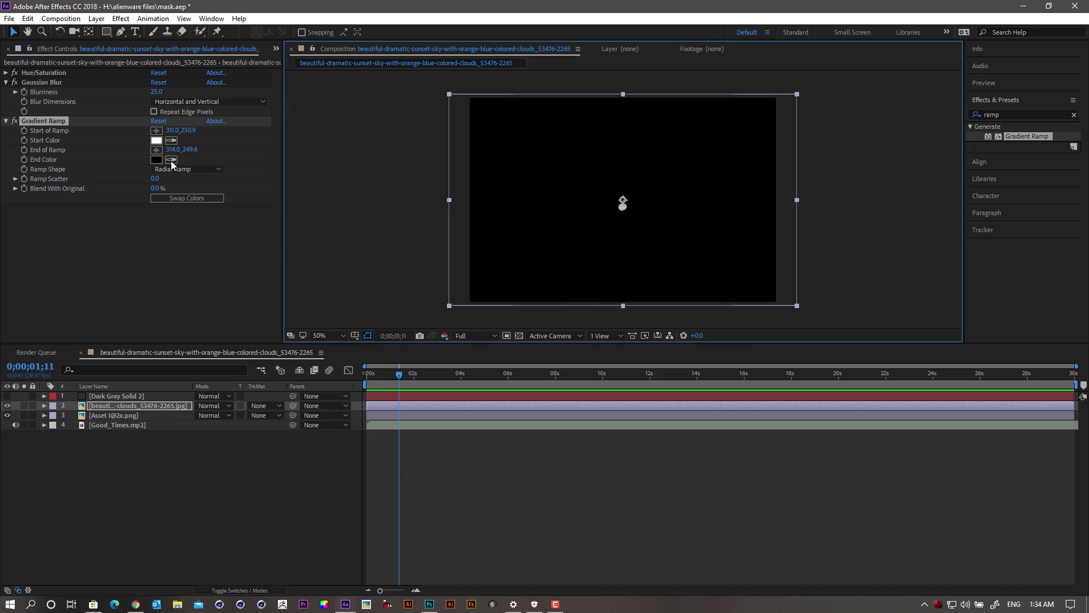
click(156, 150)
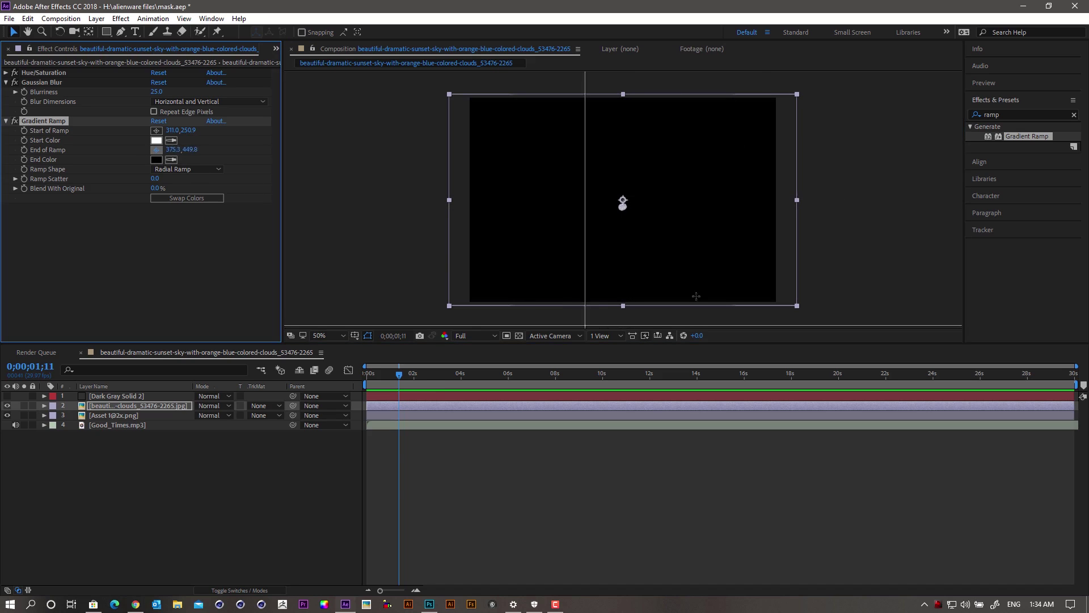
click(775, 299)
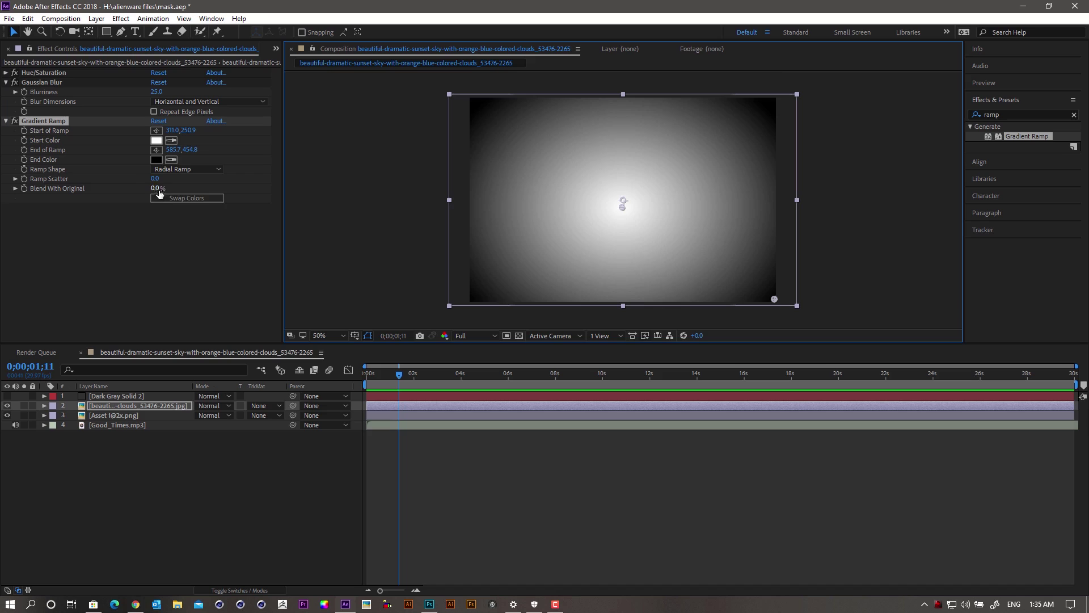
drag(156, 191, 210, 198)
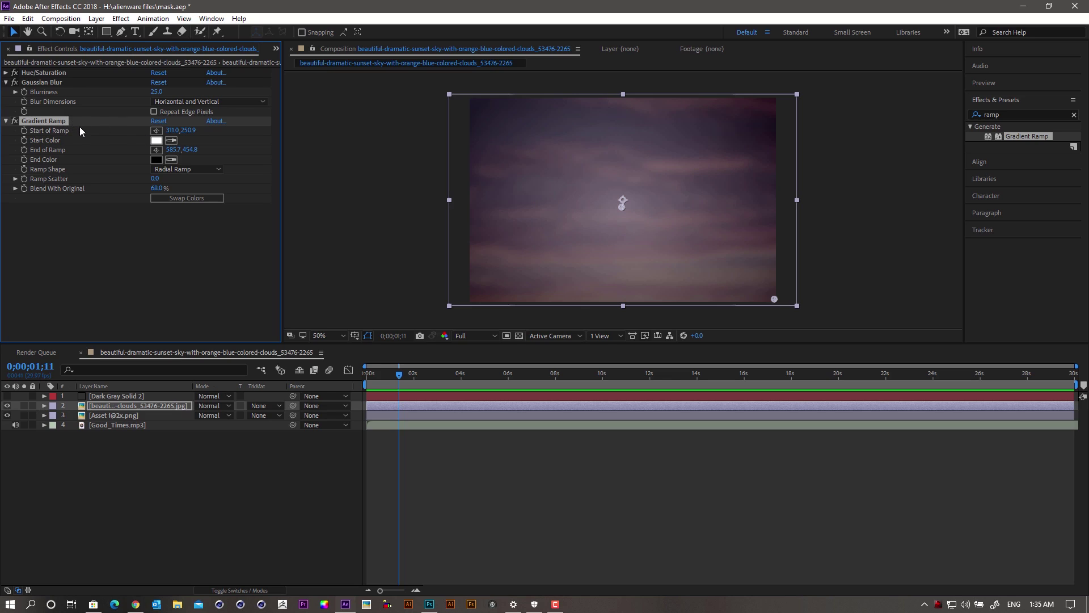
Move the Gradient Ramp effect off the sky image onto a new adjustment layer directly above it
key(Delete)
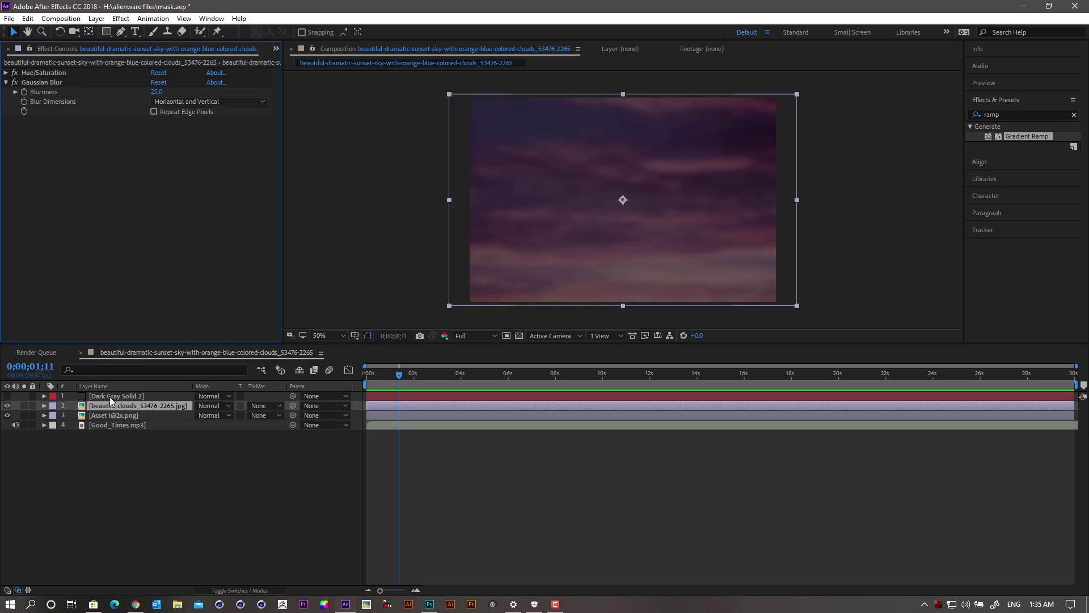
right_click(156, 480)
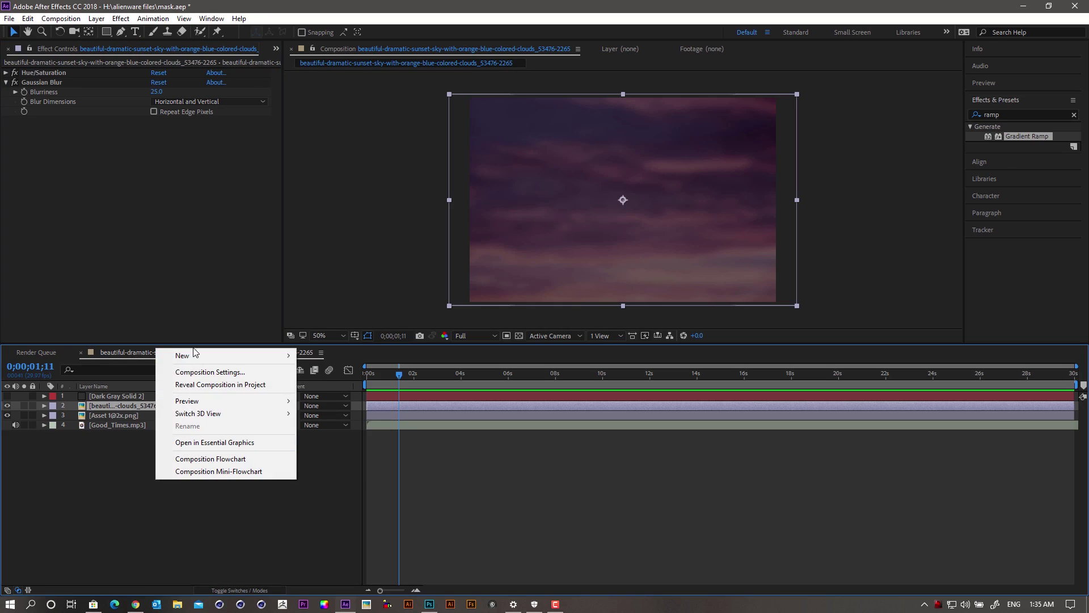
mouse_move(199, 359)
click(323, 445)
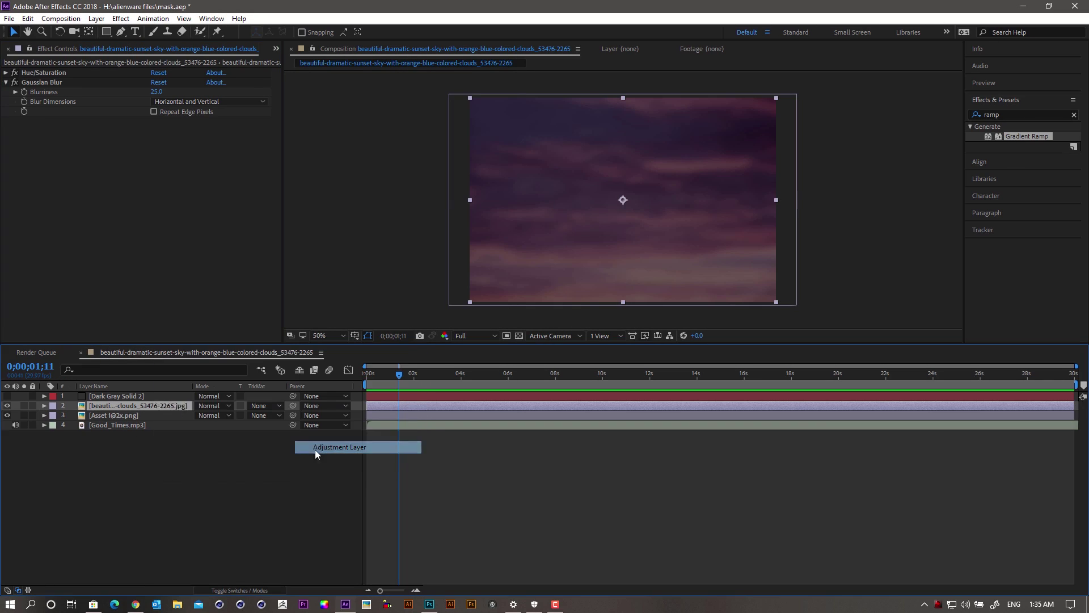
click(121, 405)
key(ctrl+v)
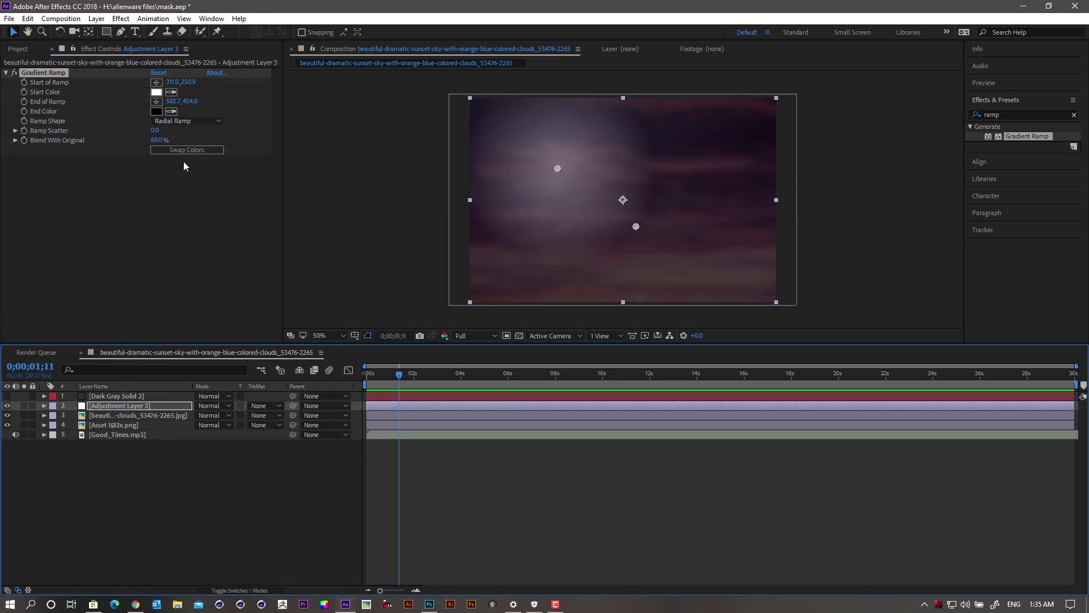
Set the adjustment layer's blending mode to Multiply
click(132, 405)
click(230, 410)
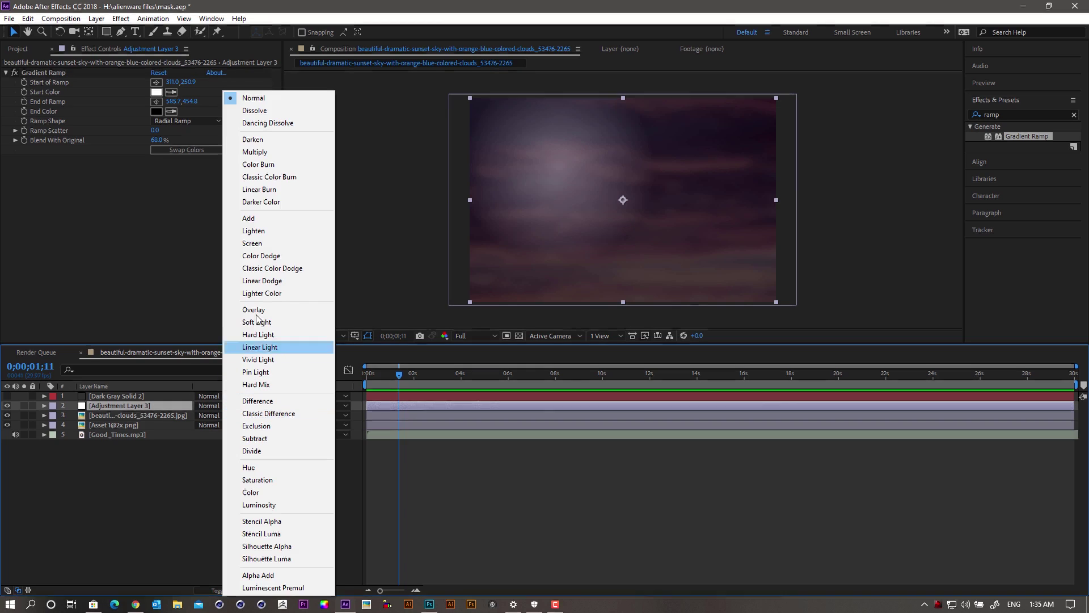
click(281, 152)
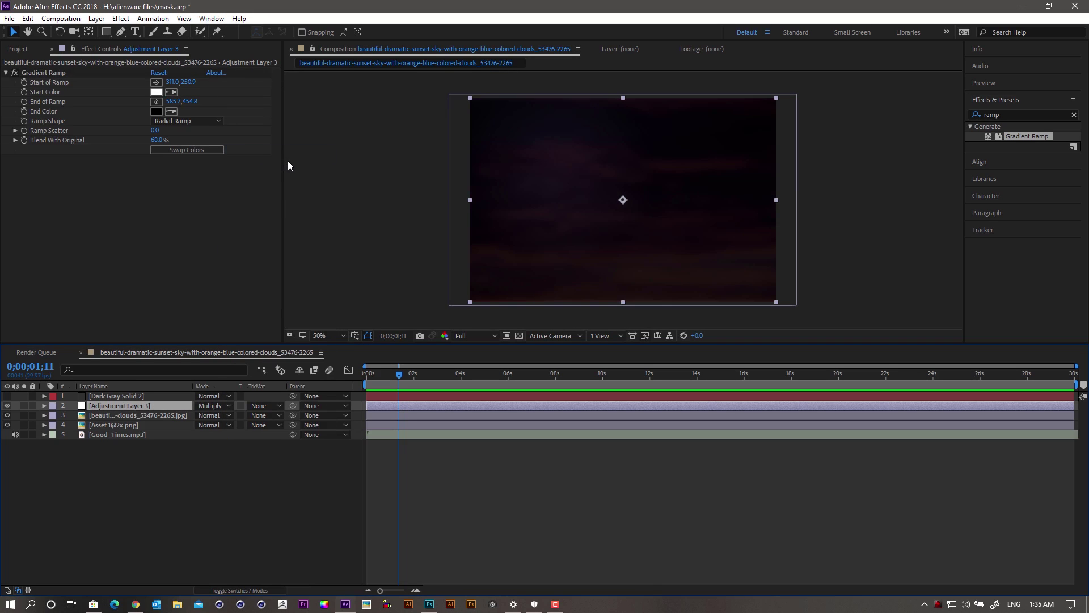
Reposition the adjustment layer's ramp to start at about 546, 350 and end at about 1062, 706, and set Blend With Original to 23%
click(156, 82)
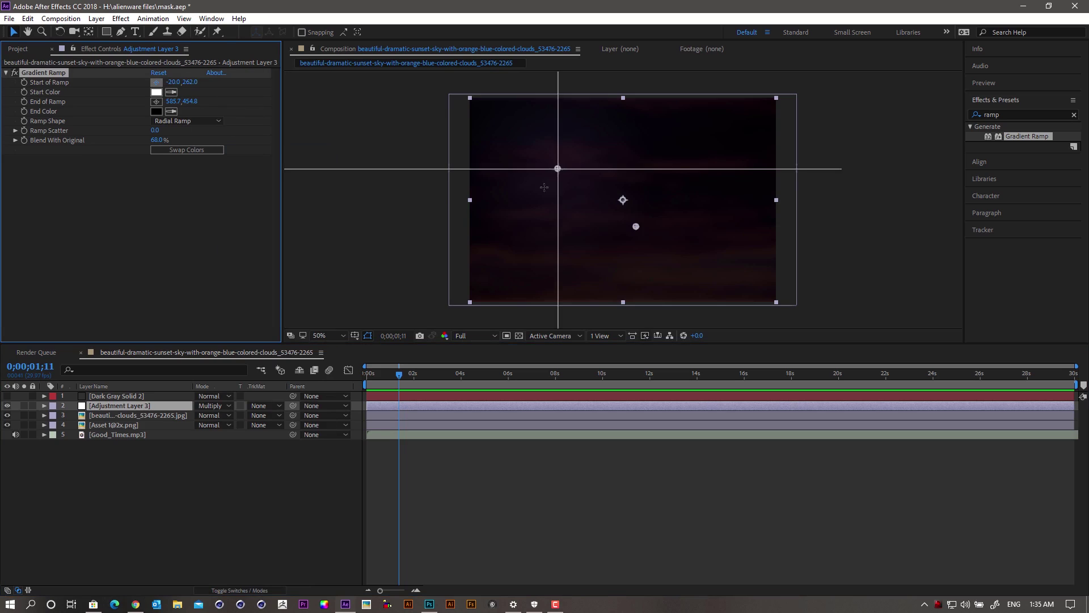
click(625, 198)
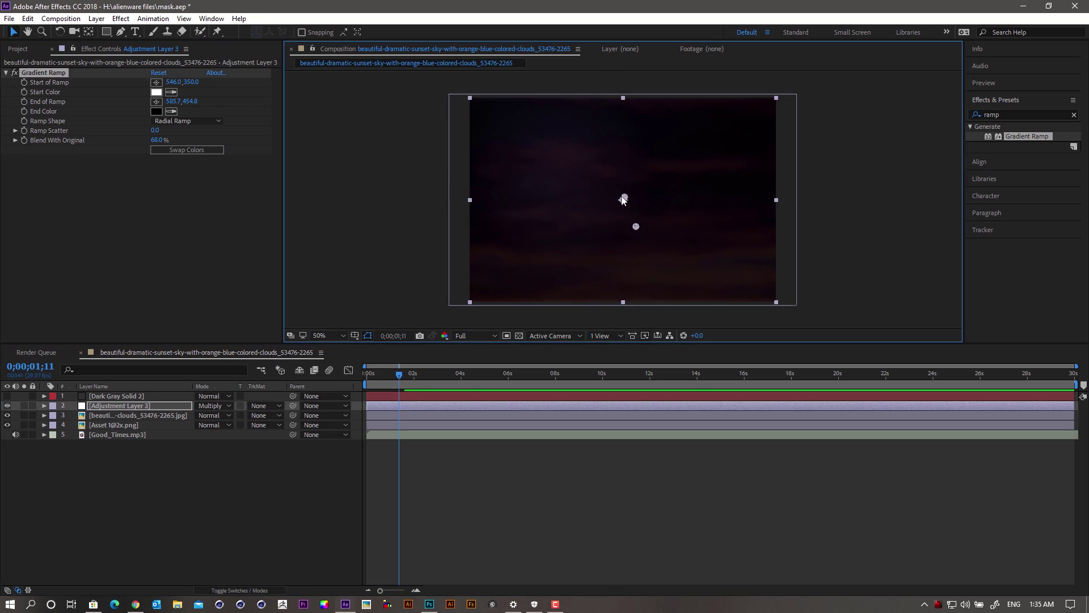
click(156, 102)
click(771, 297)
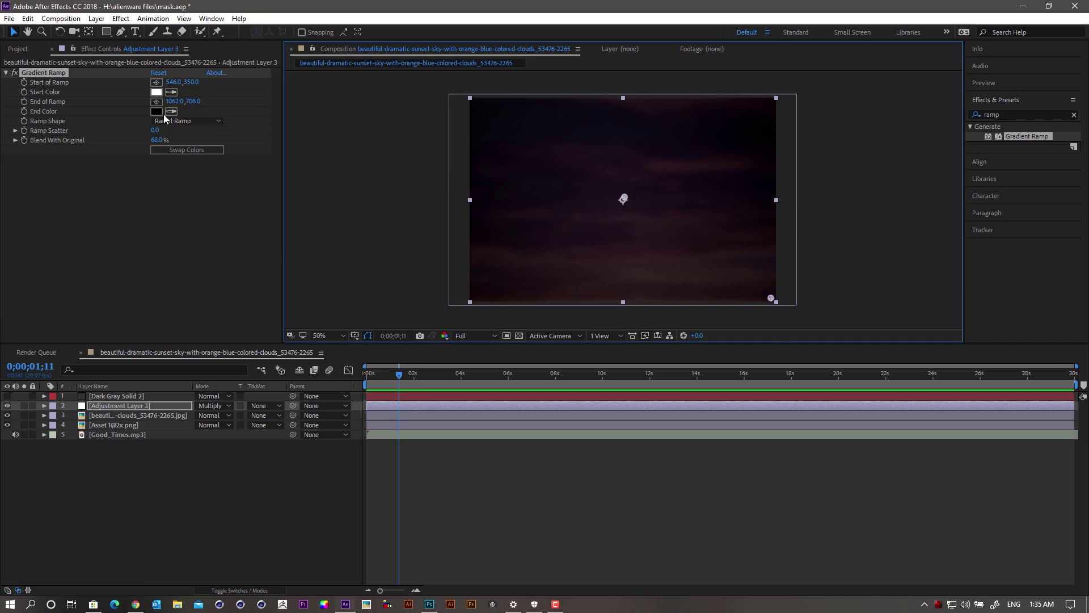
drag(178, 145, 116, 148)
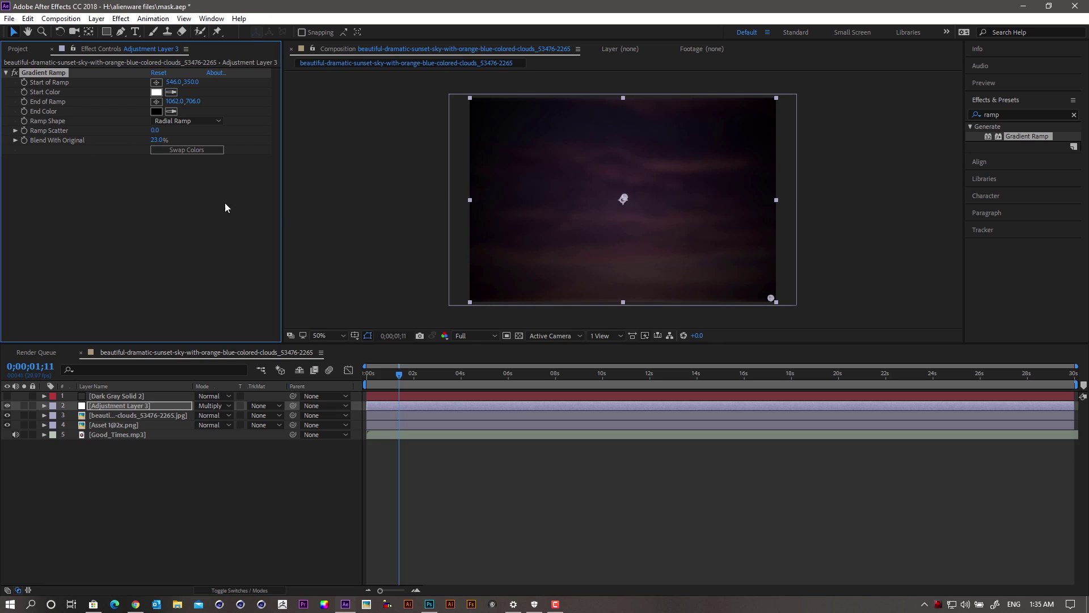
click(579, 310)
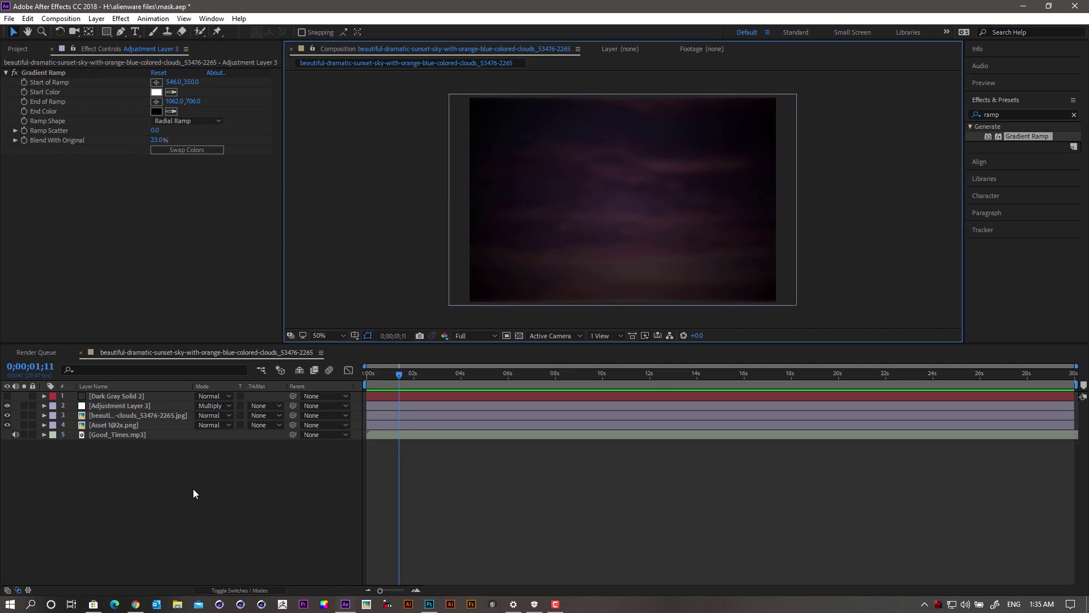
click(129, 404)
click(105, 425)
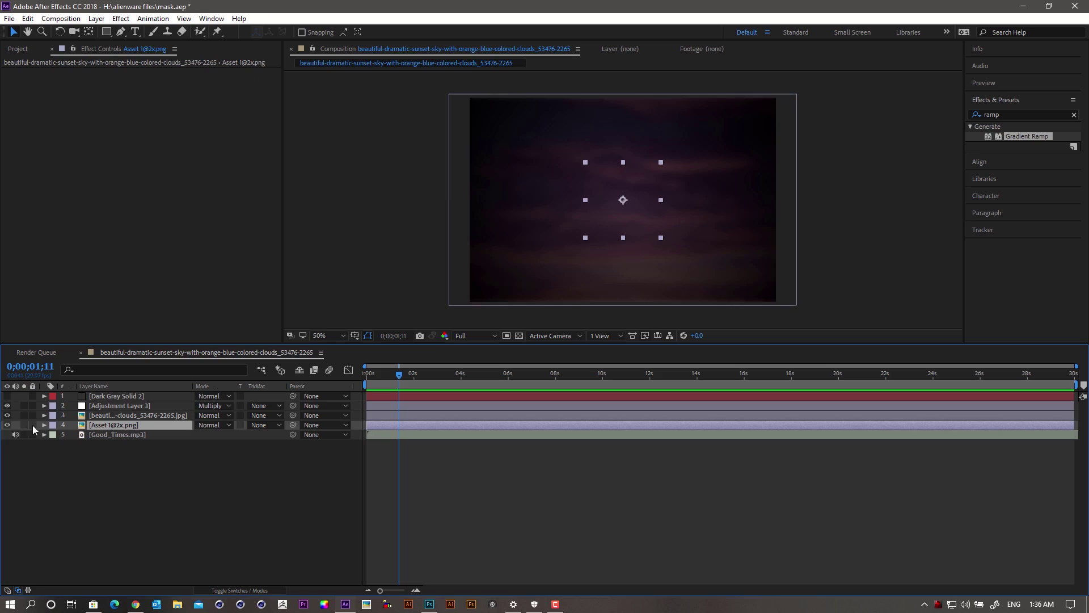
drag(127, 425, 127, 407)
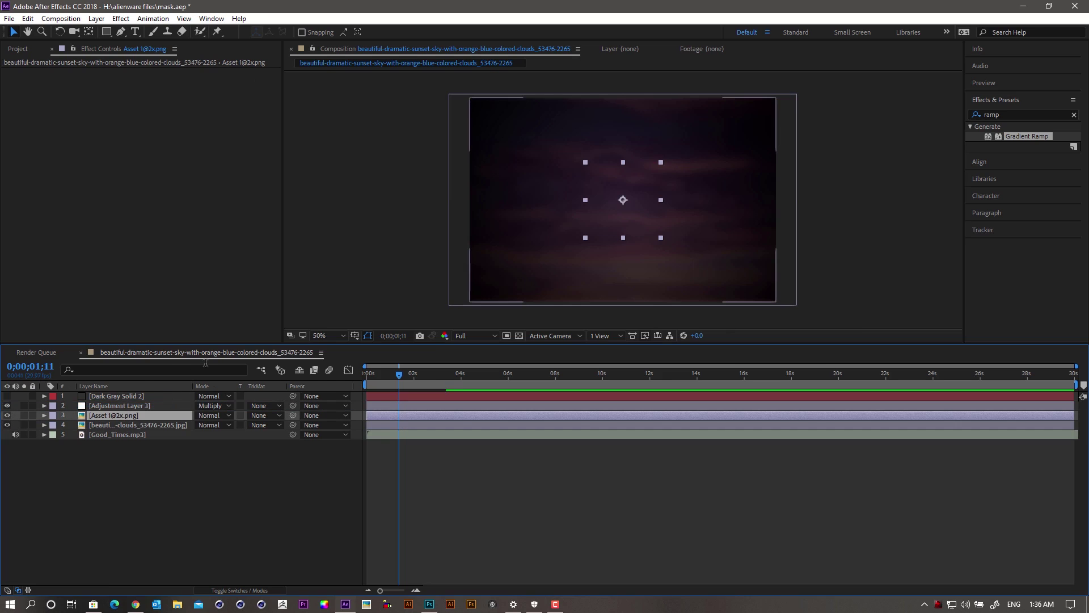
Scale the logo down proportionally to less than half its size, keeping it centered in the frame
click(657, 169)
drag(657, 170, 639, 182)
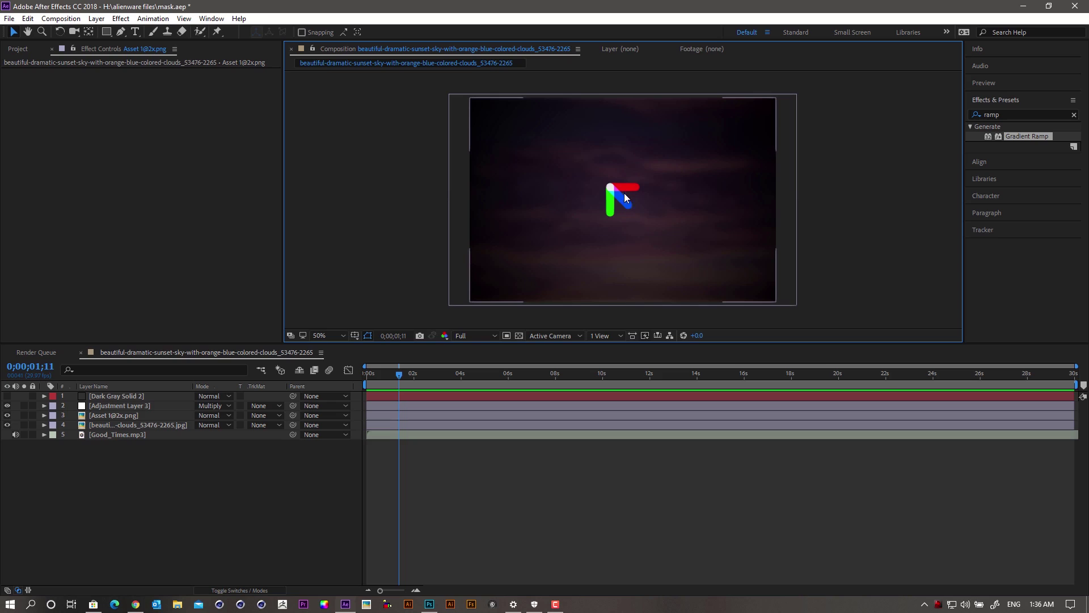
click(626, 198)
click(906, 211)
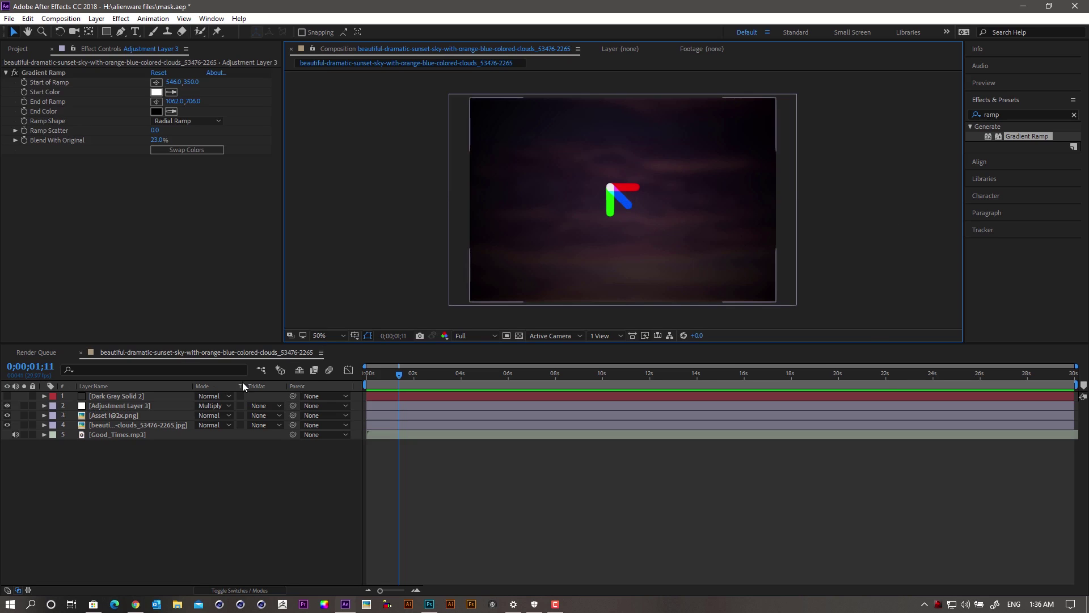
Enlarge the logo slightly and proportionally around its center
click(141, 405)
click(611, 211)
click(107, 416)
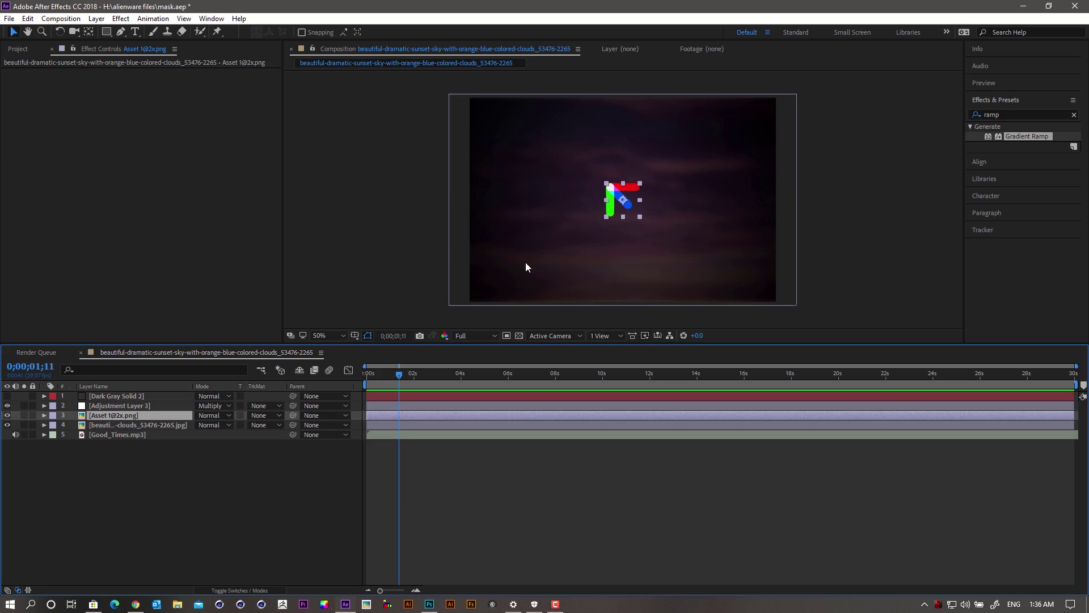
click(649, 225)
click(182, 405)
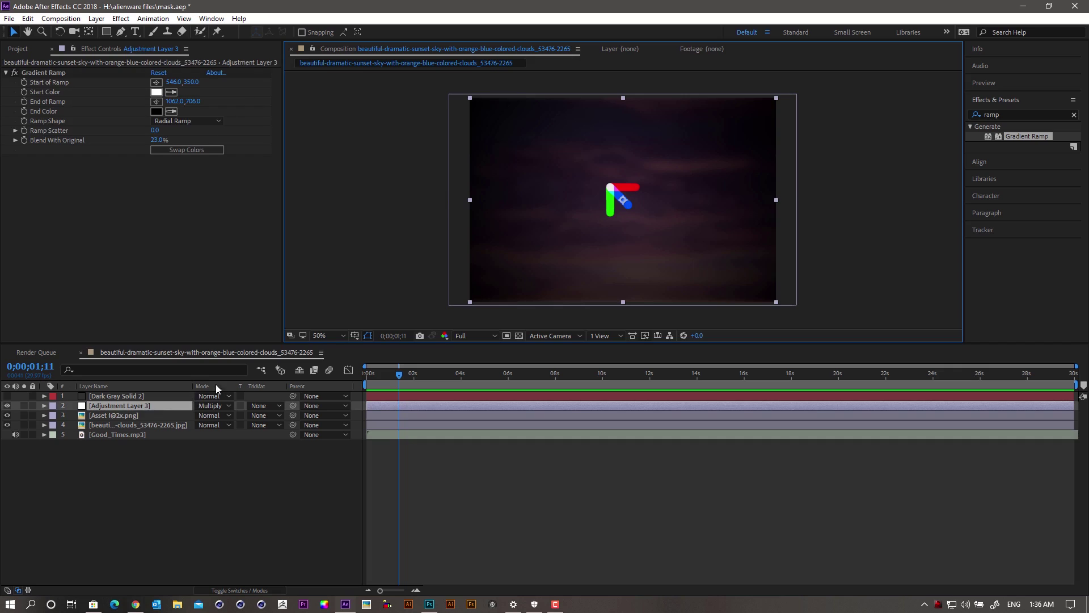
click(146, 412)
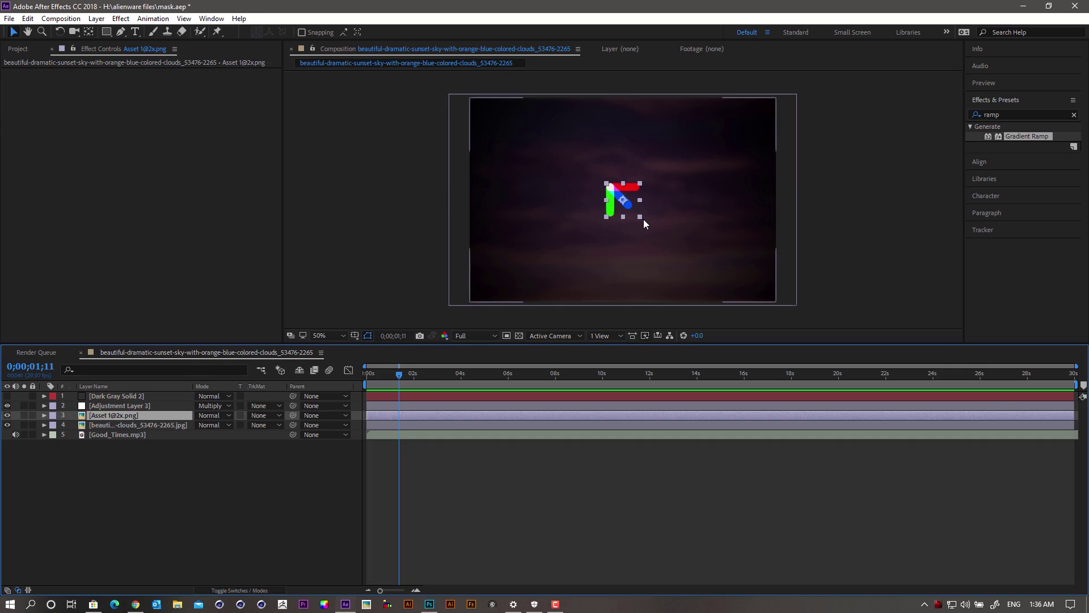
mouse_move(639, 216)
mouse_down()
mouse_move(654, 230)
mouse_move(645, 224)
mouse_up()
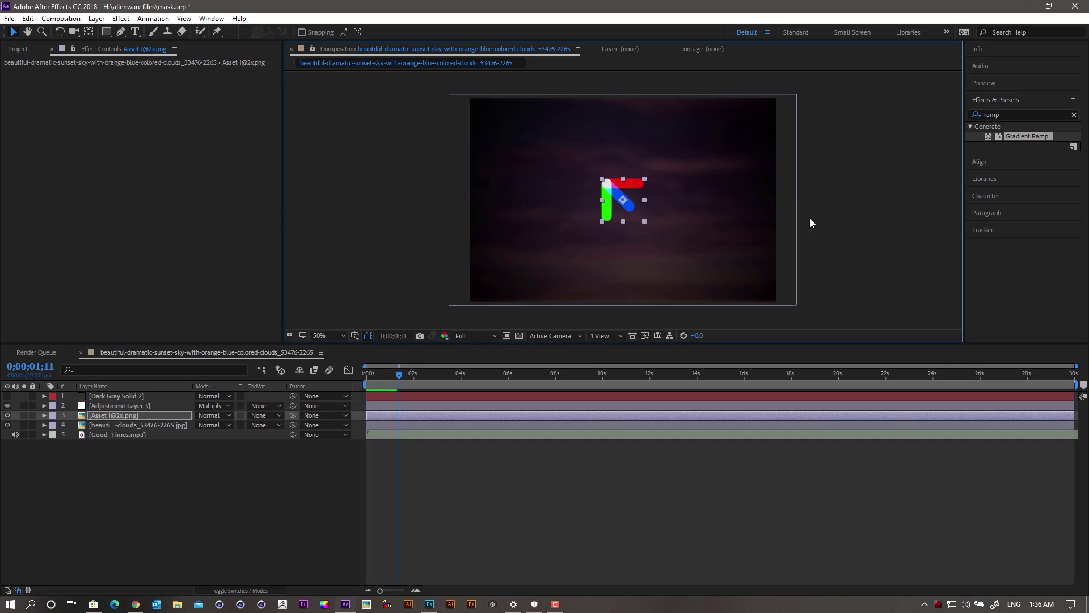
click(883, 240)
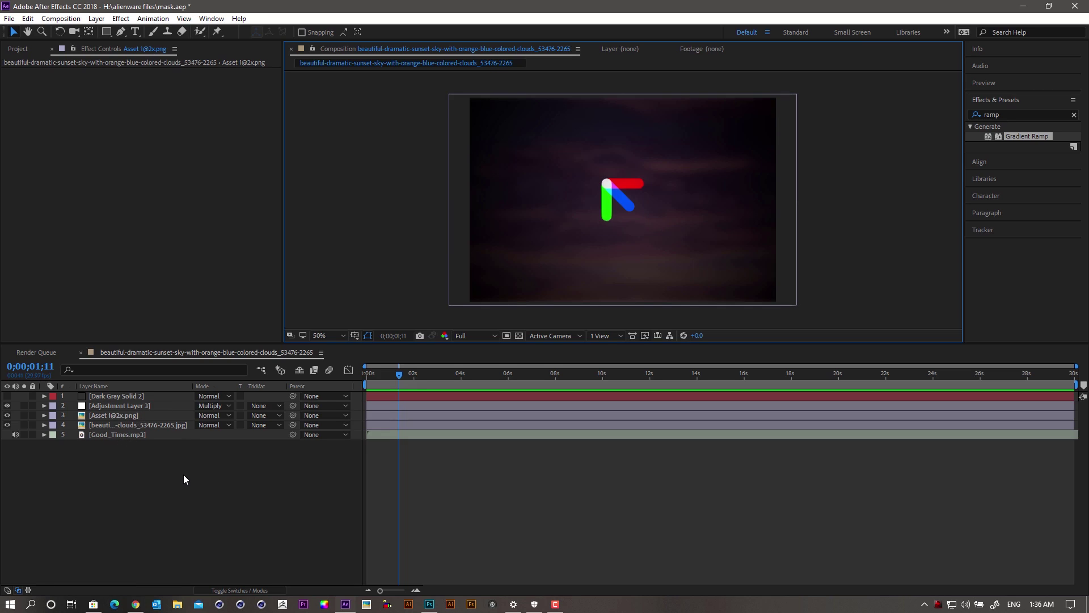
click(7, 396)
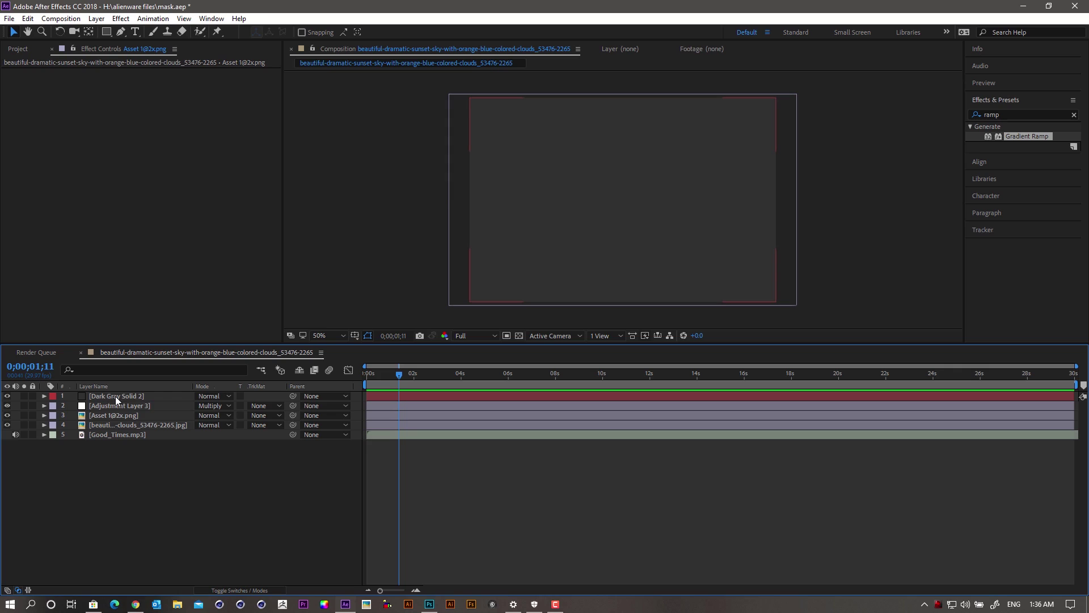
click(8, 396)
click(109, 418)
click(127, 415)
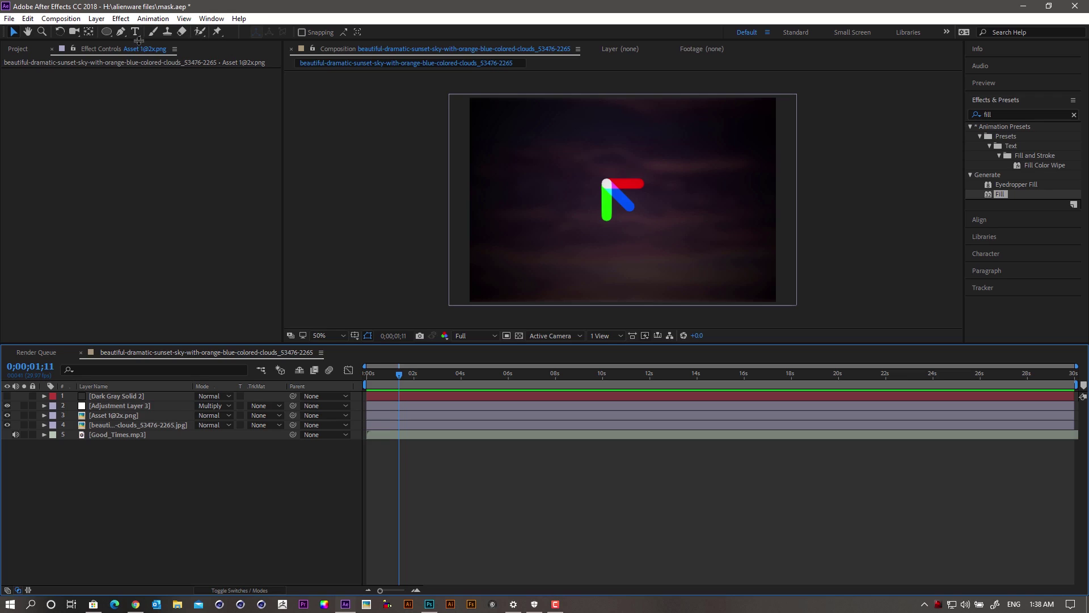
drag(112, 457, 136, 394)
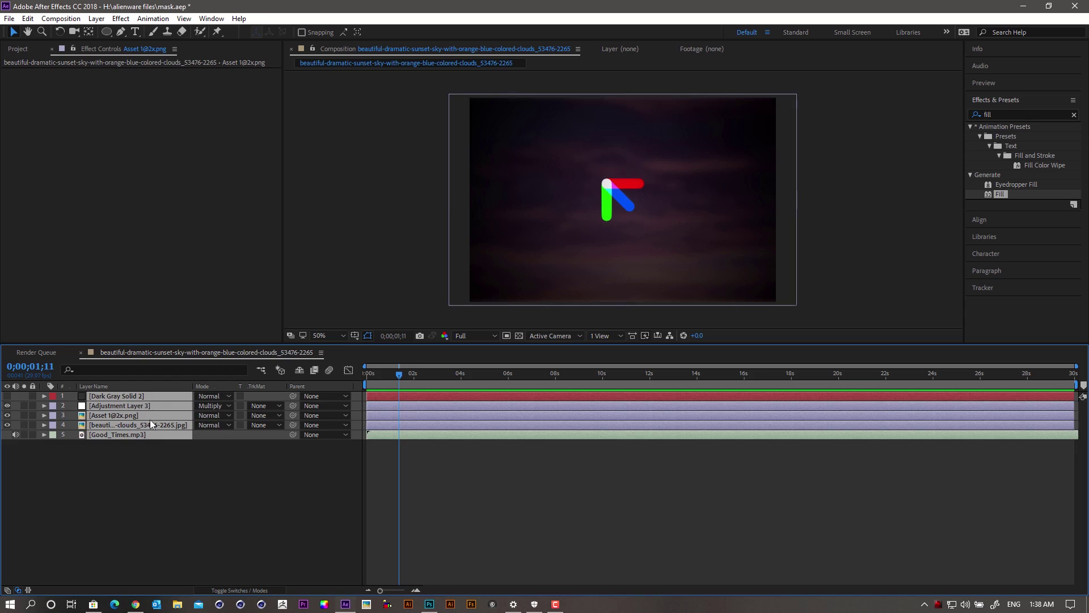
With no layer selected, draw a circle on a new shape layer large enough to surround the logo, and fill it with black
click(158, 381)
click(107, 32)
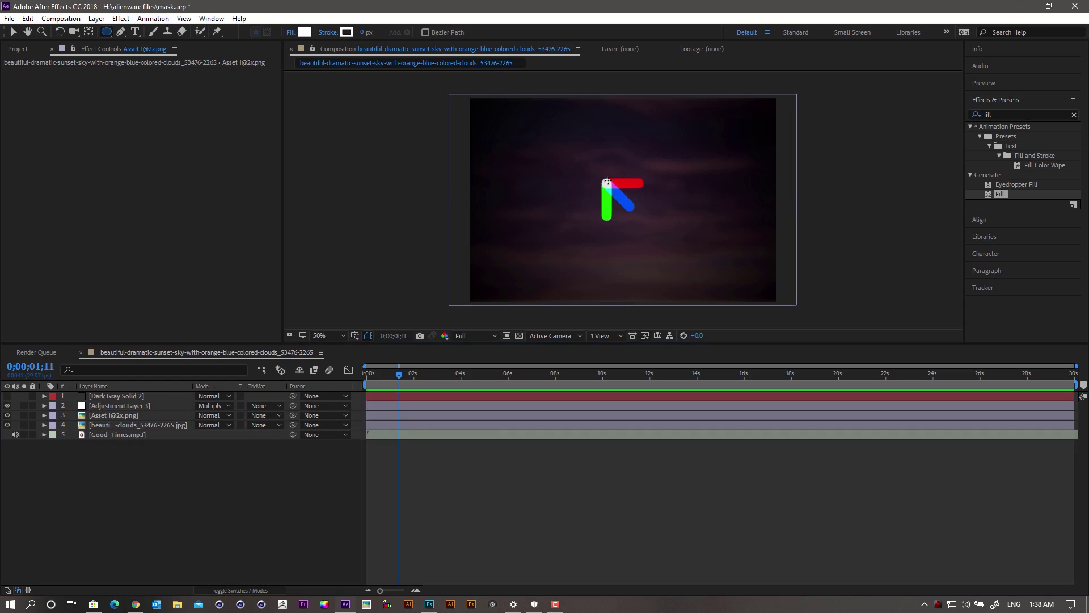
drag(612, 191, 641, 230)
click(304, 32)
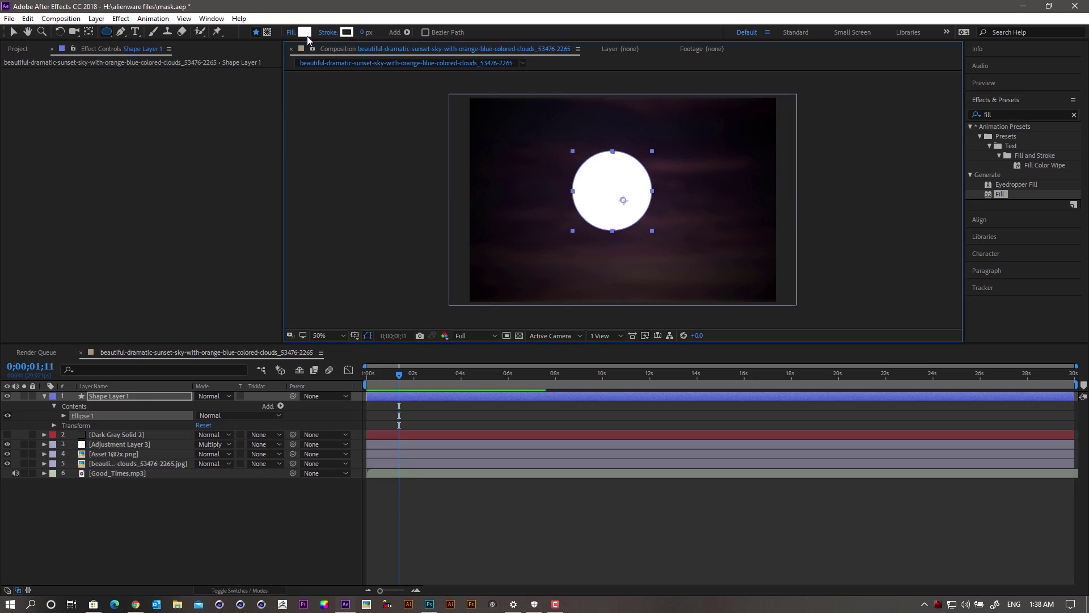
drag(672, 322, 665, 338)
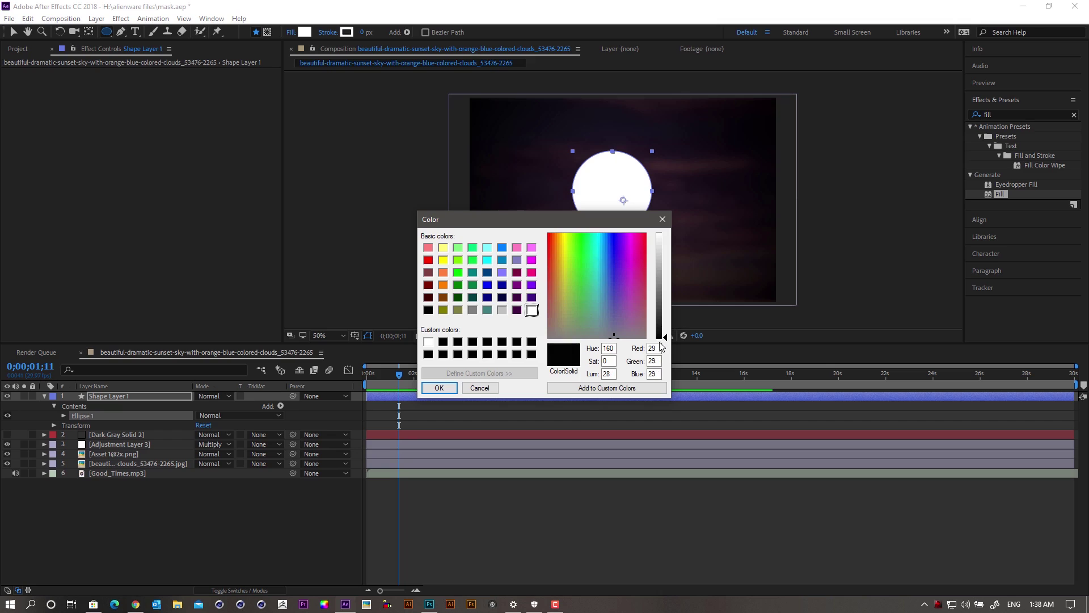
click(439, 388)
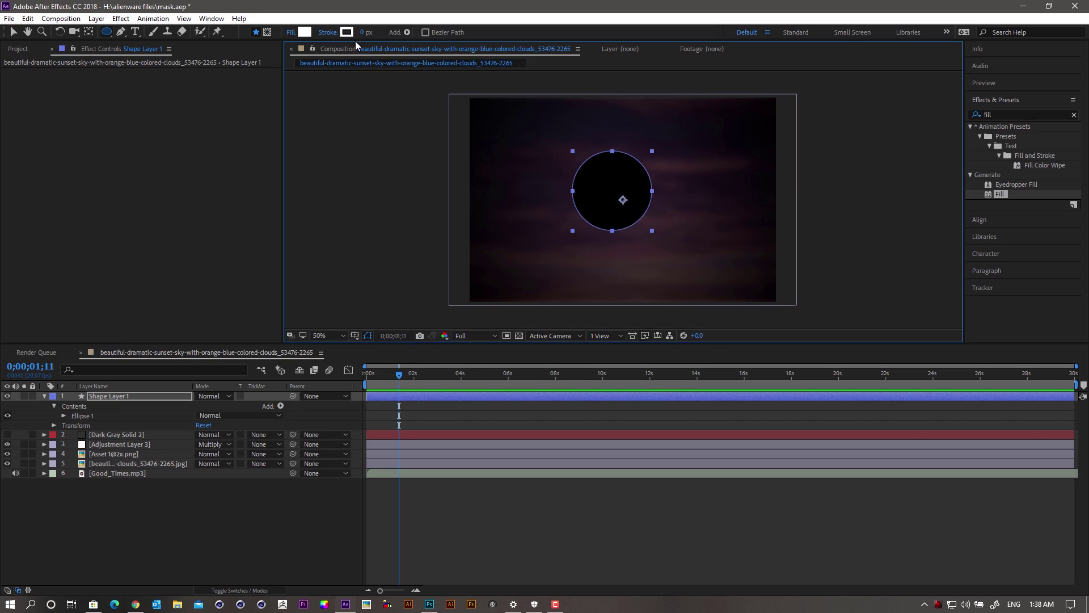
Set the circle's stroke to none
click(328, 32)
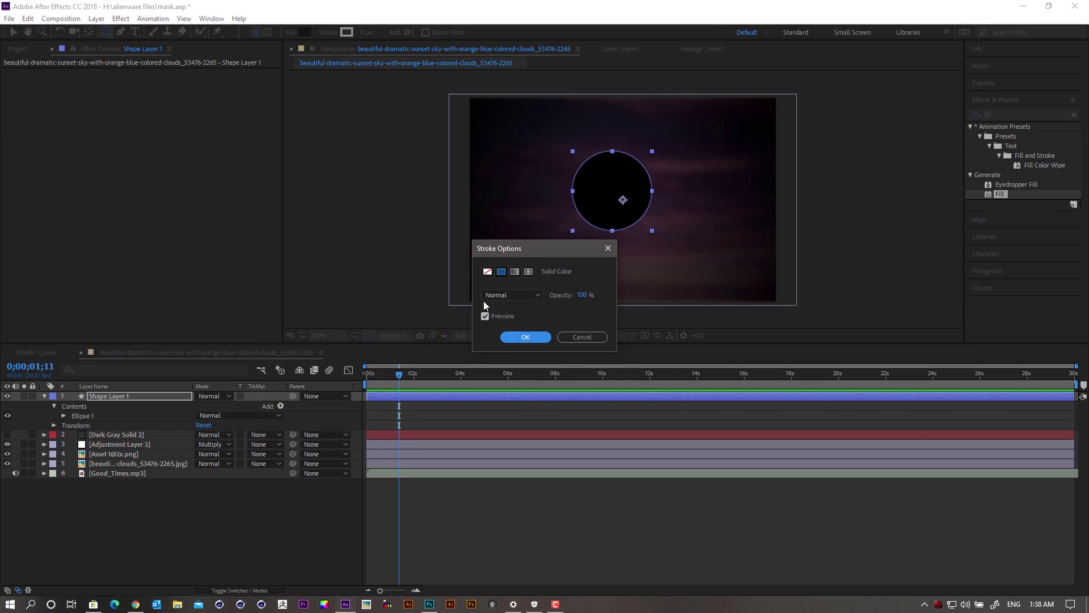
click(487, 273)
click(522, 337)
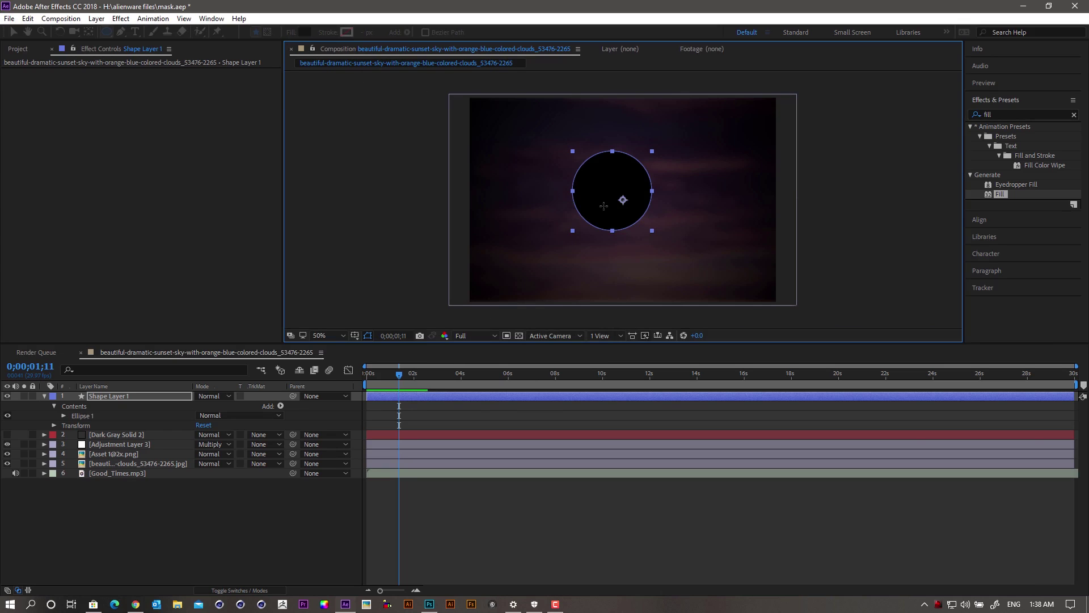
Move the circle's shape layer directly below the logo layer and above the sky image
click(111, 397)
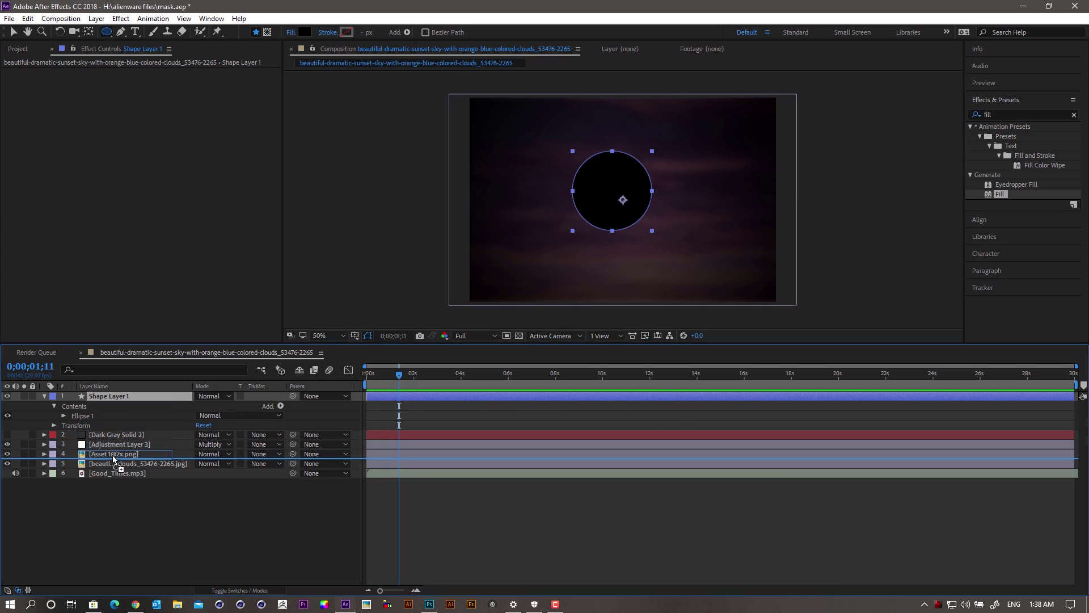
key(ctrl+bracketleft)
key(ctrl+bracketleft)
key(ctrl+bracketleft)
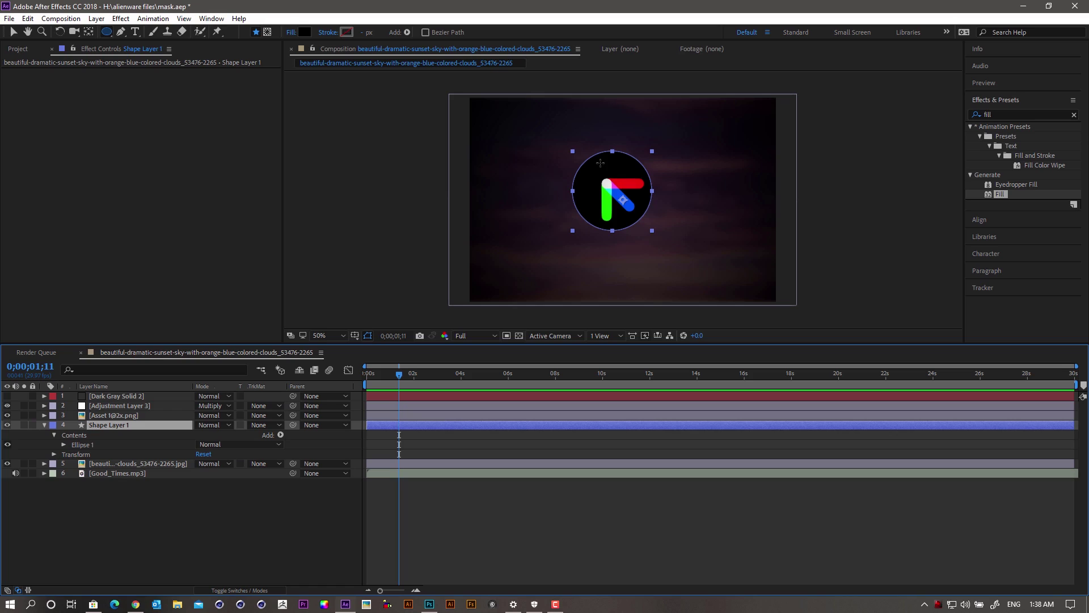
Shrink the black circle slightly and center it around the logo, with its anchor point moved to the circle's middle
key(v)
drag(607, 170, 629, 203)
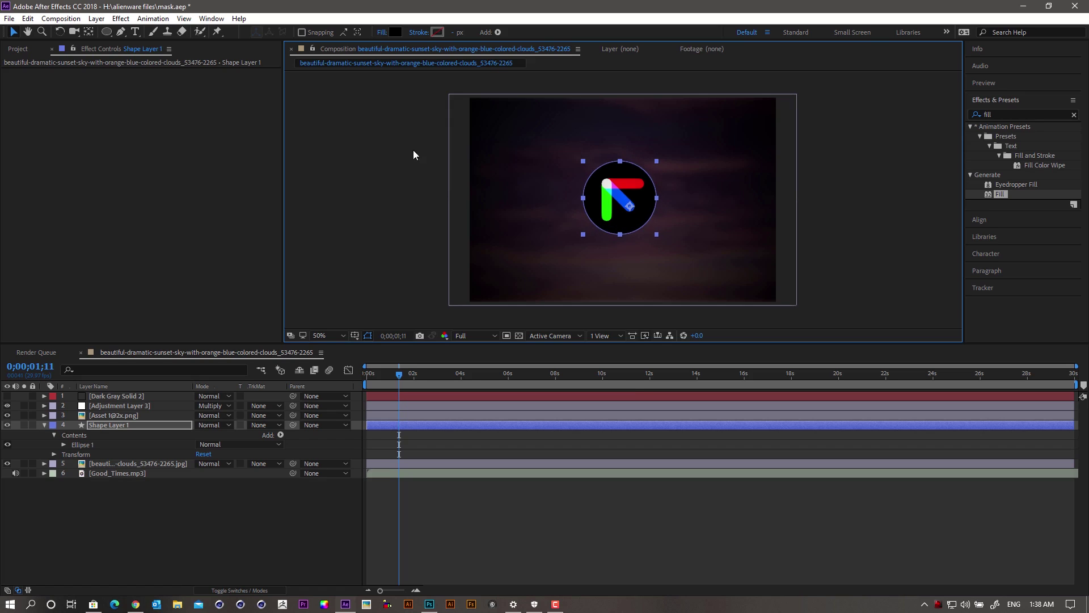
click(88, 32)
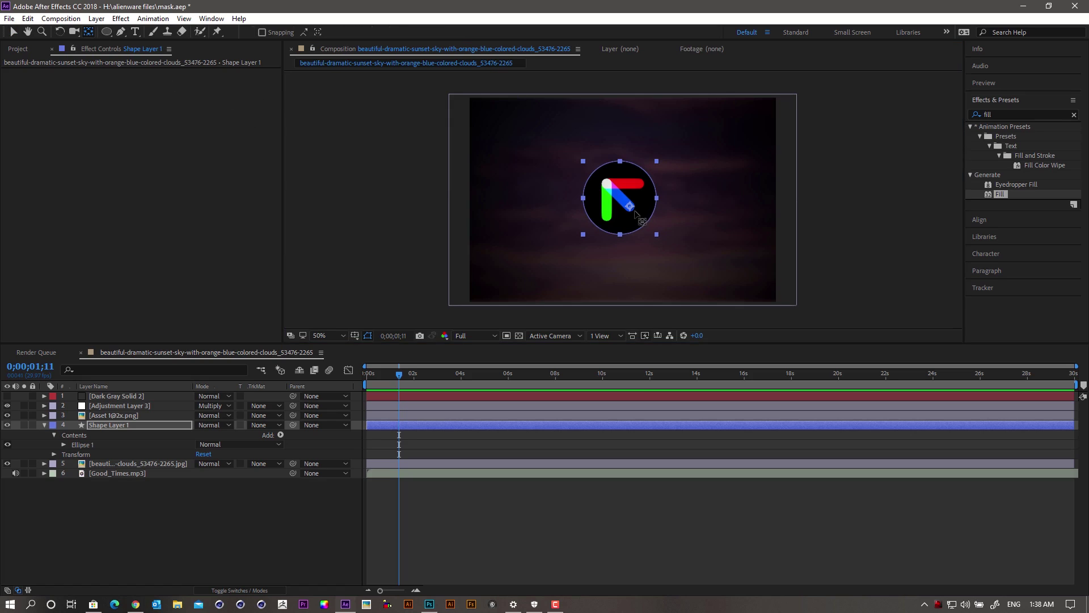
drag(630, 207, 619, 198)
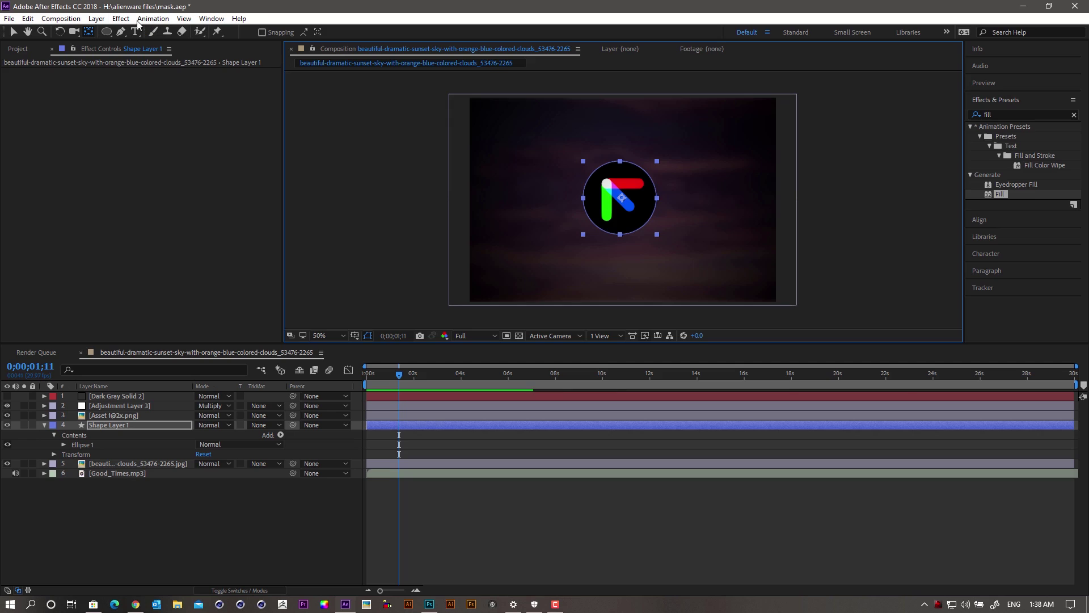
click(436, 267)
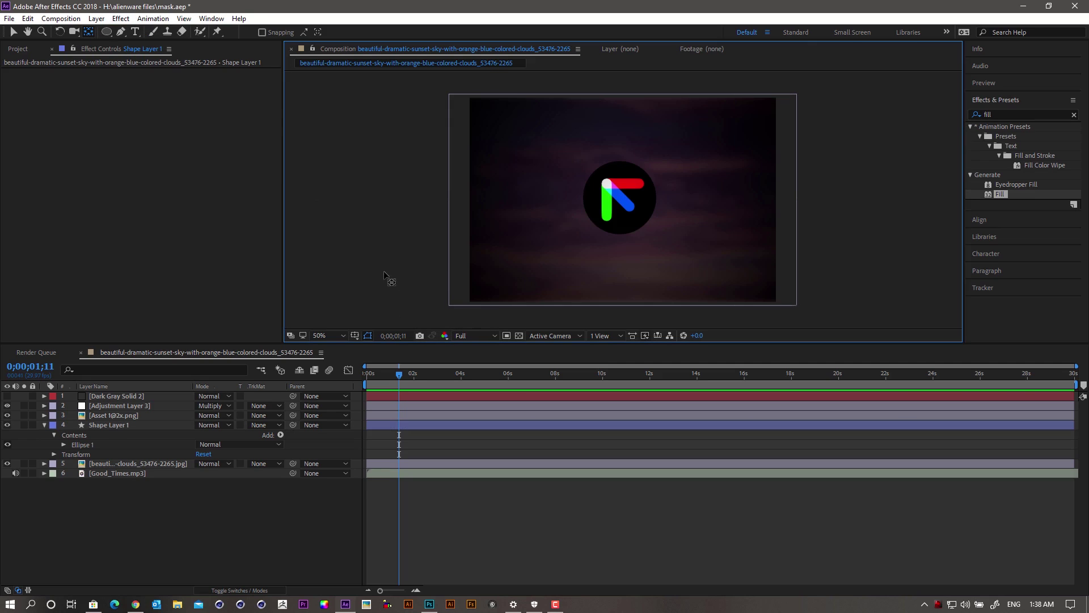
Show the Dark Gray Solid 2 layer and apply the Audio Spectrum effect to it
click(8, 396)
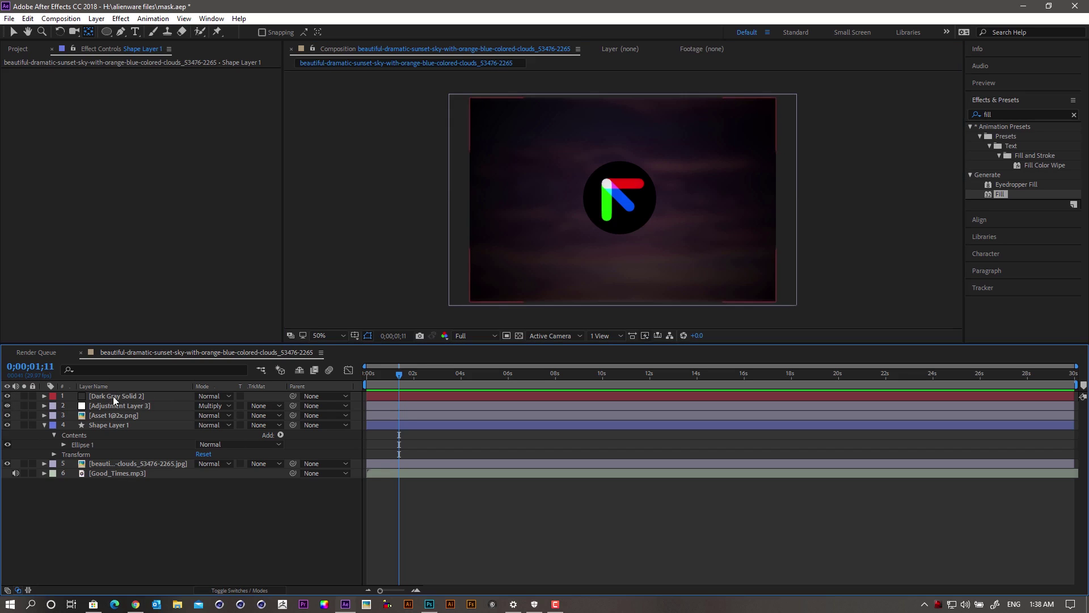
click(113, 395)
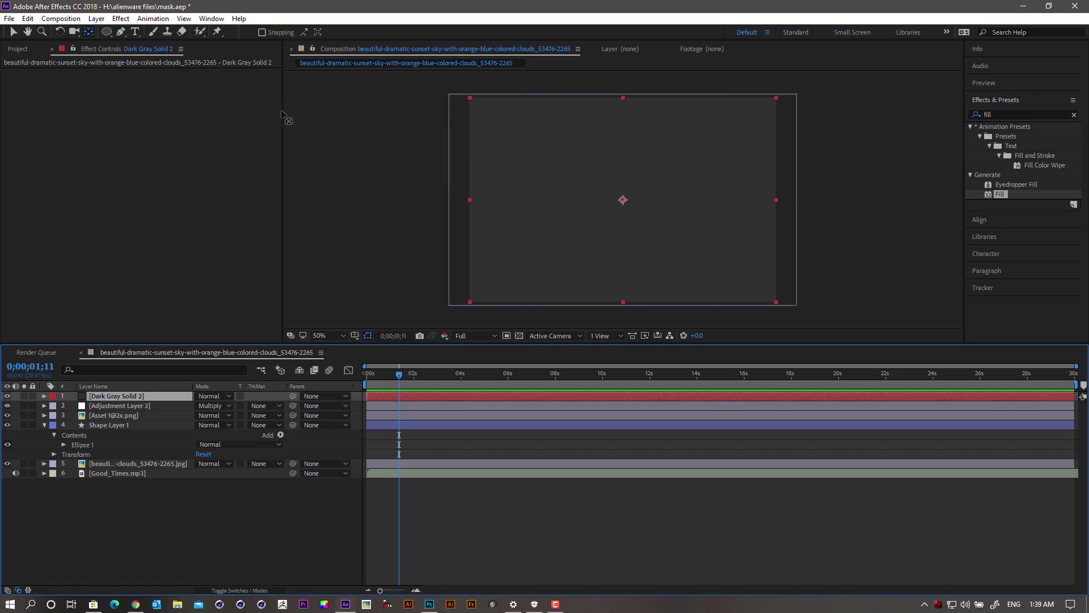
click(121, 18)
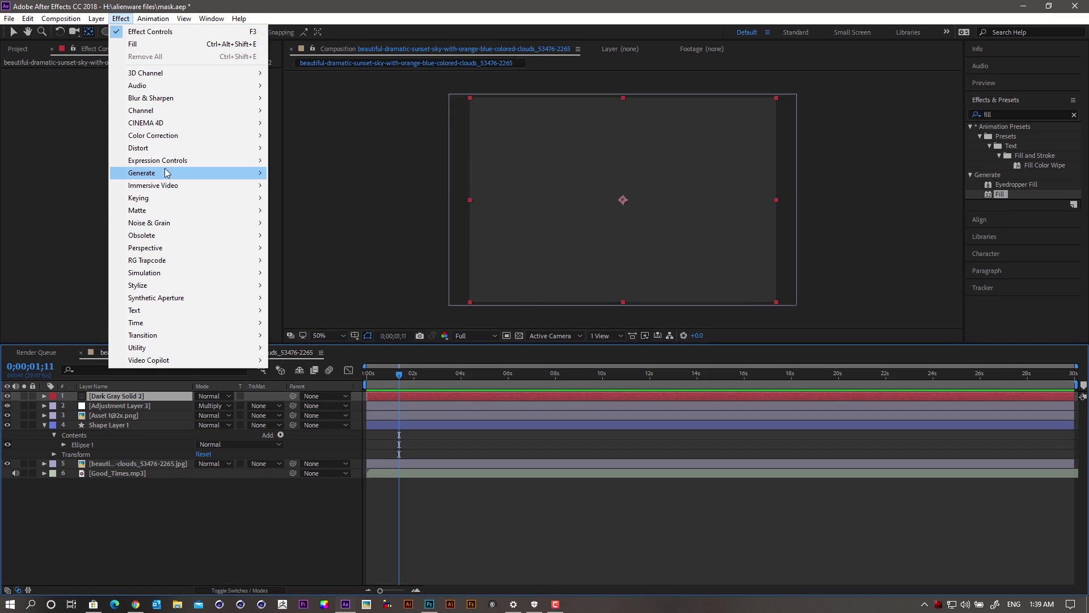
mouse_move(168, 175)
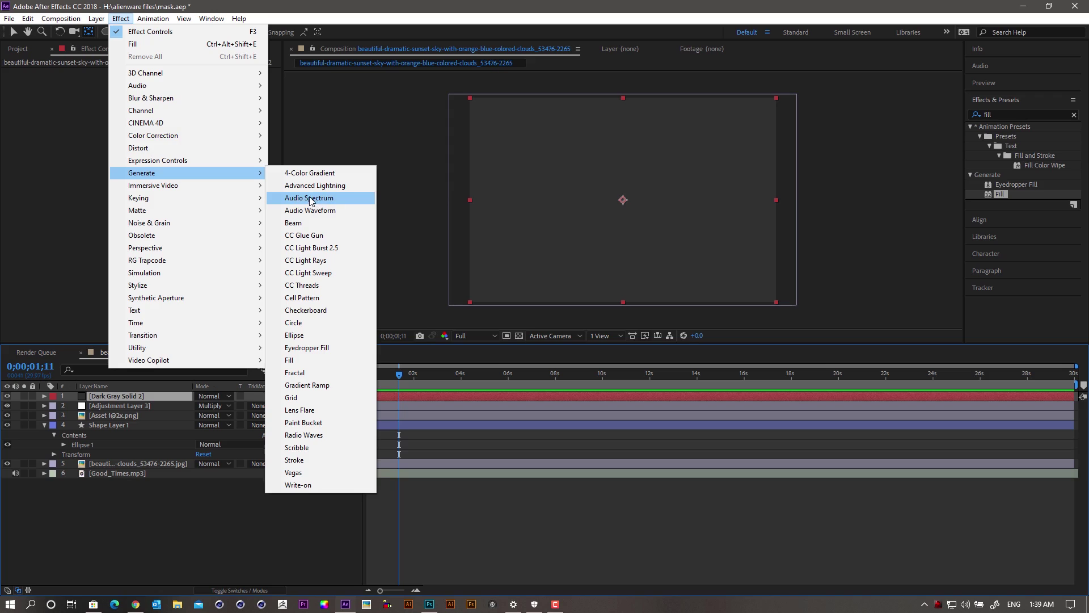
click(1006, 115)
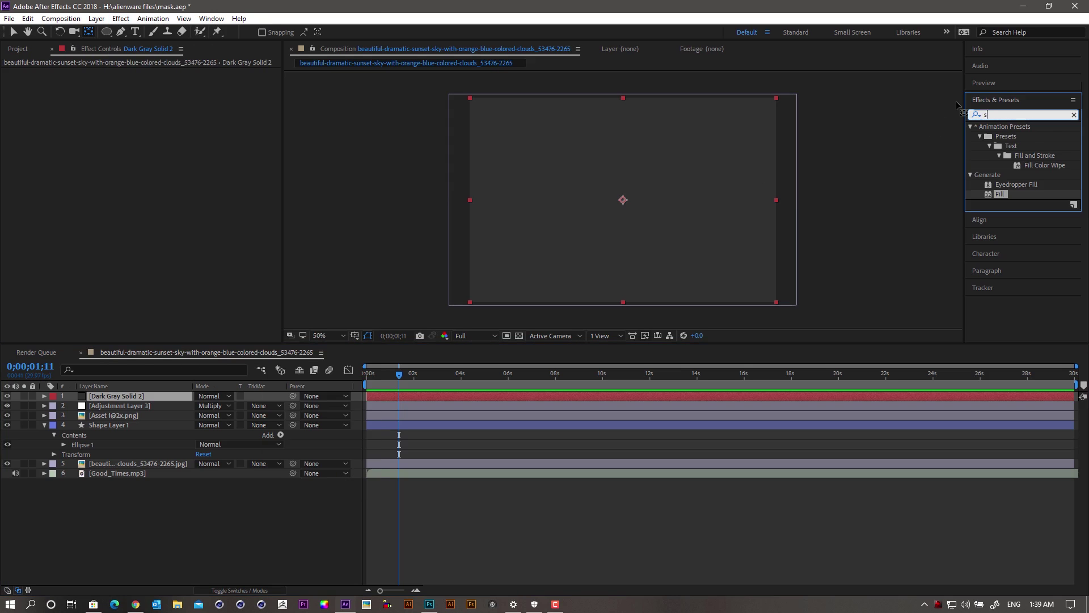
text(spect)
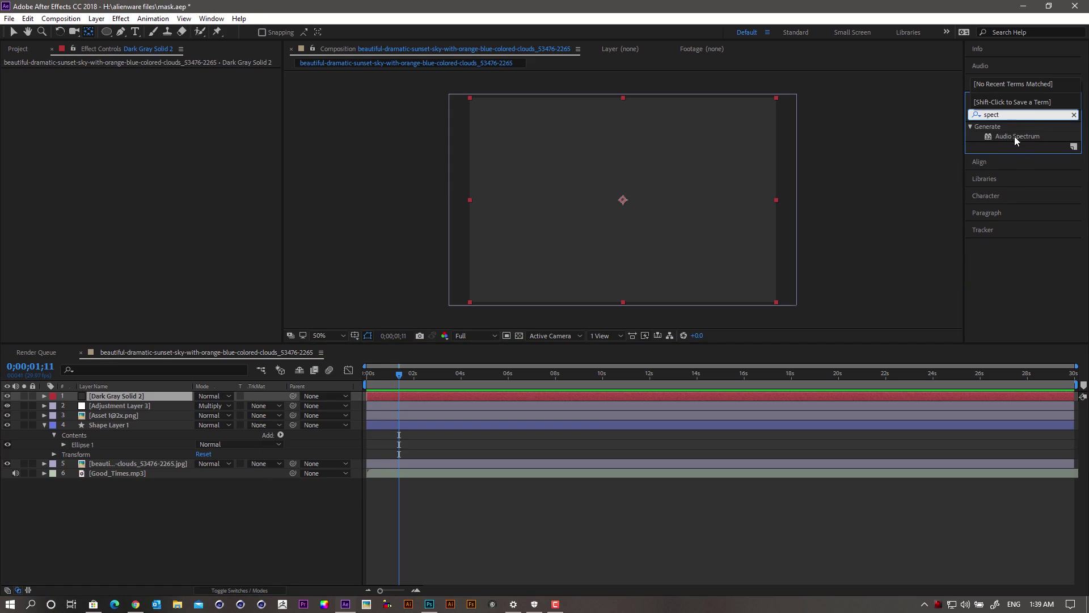
drag(1016, 135, 140, 394)
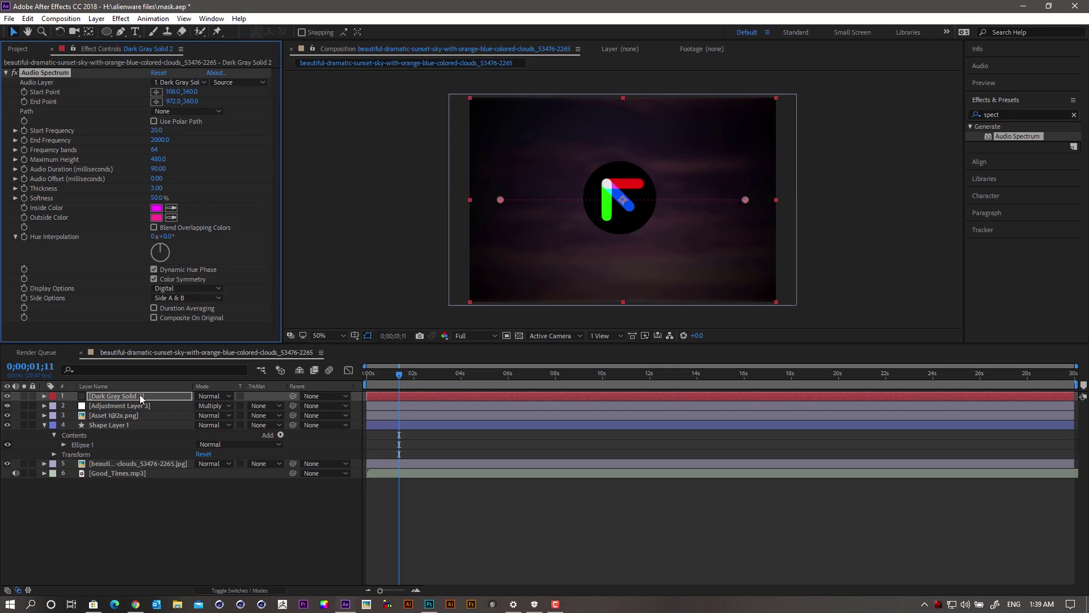
Add the Audio Waveform effect to the Dark Gray Solid 2 layer as well
click(1014, 116)
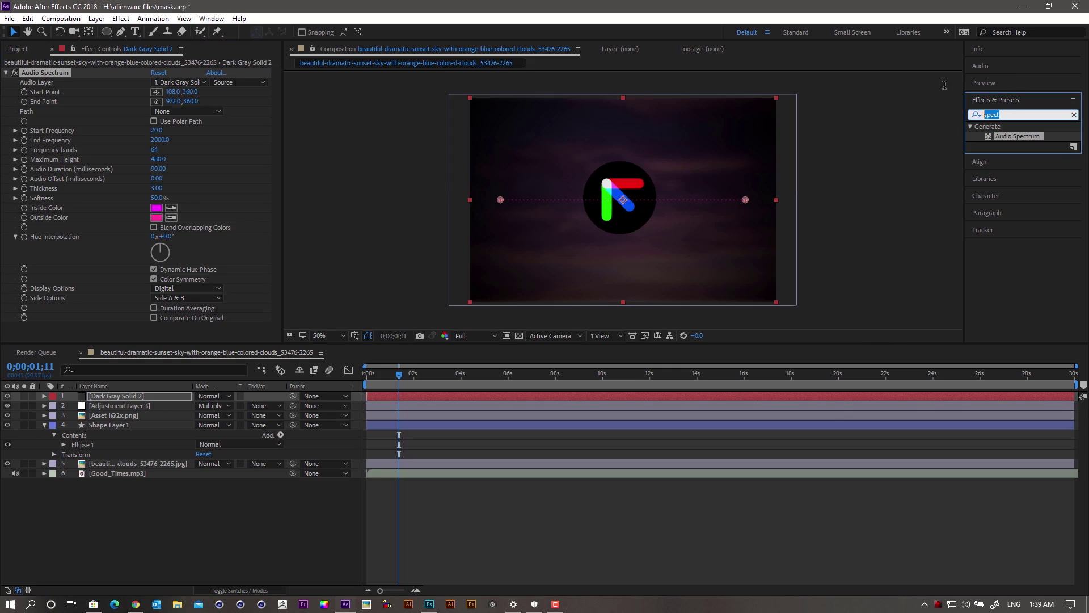
text(wave)
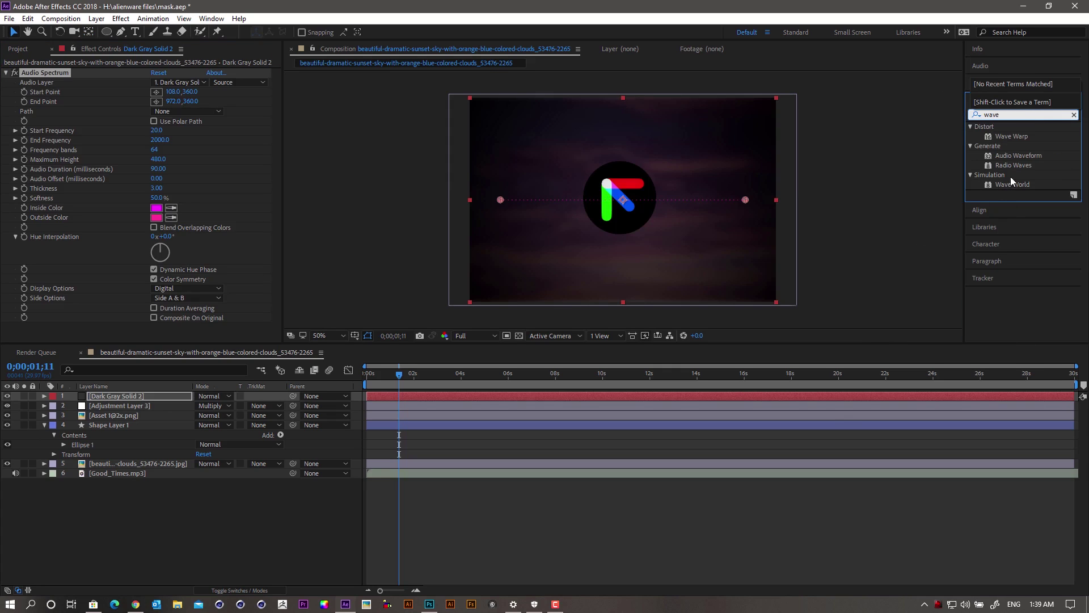
drag(1019, 155, 150, 396)
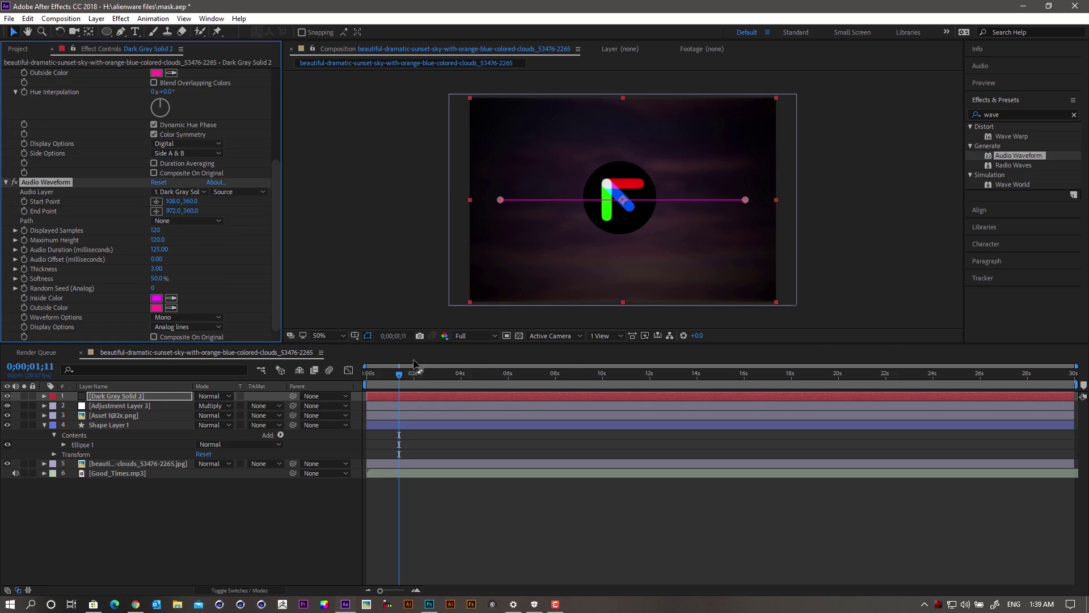
Set the Audio Waveform effect's audio layer to Good_Times.mp3 and scrub through the timeline to check the waveform
click(401, 377)
drag(429, 380, 411, 380)
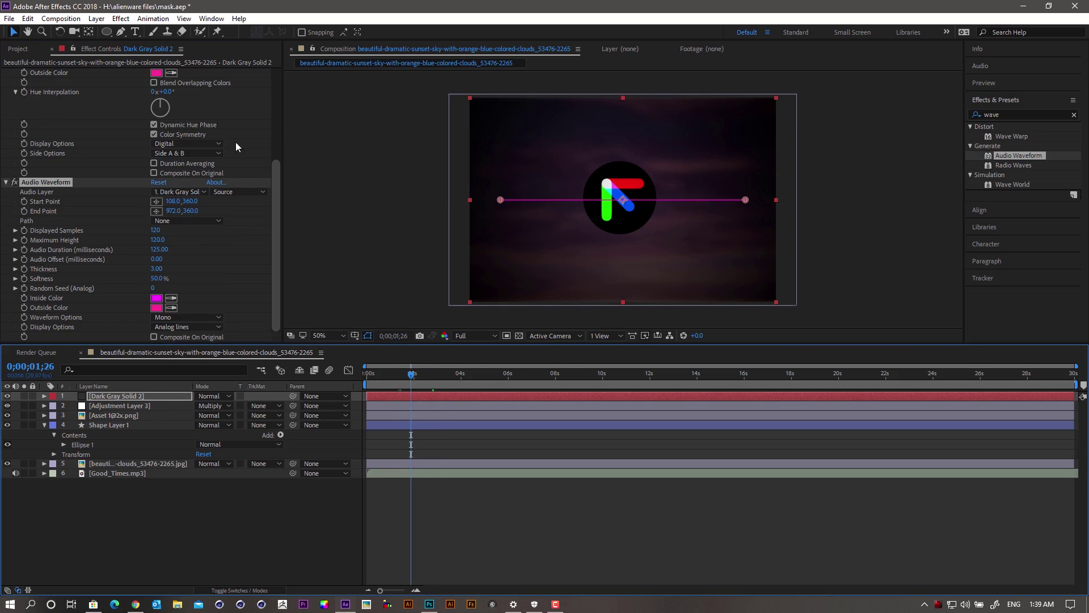
scroll(278, 123, up, 5)
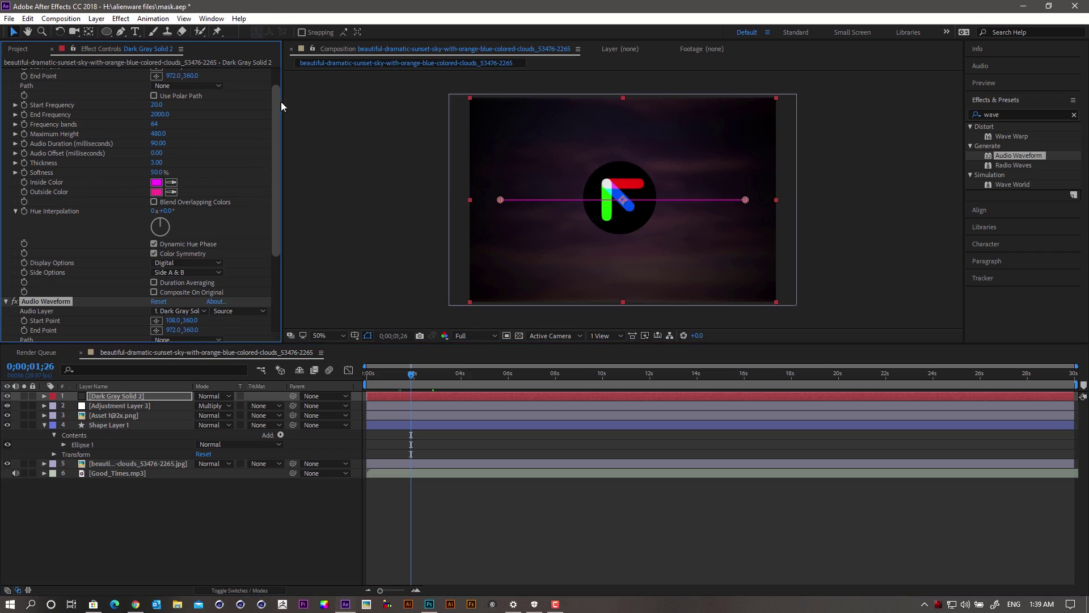
scroll(274, 84, up, 5)
drag(273, 76, 265, 184)
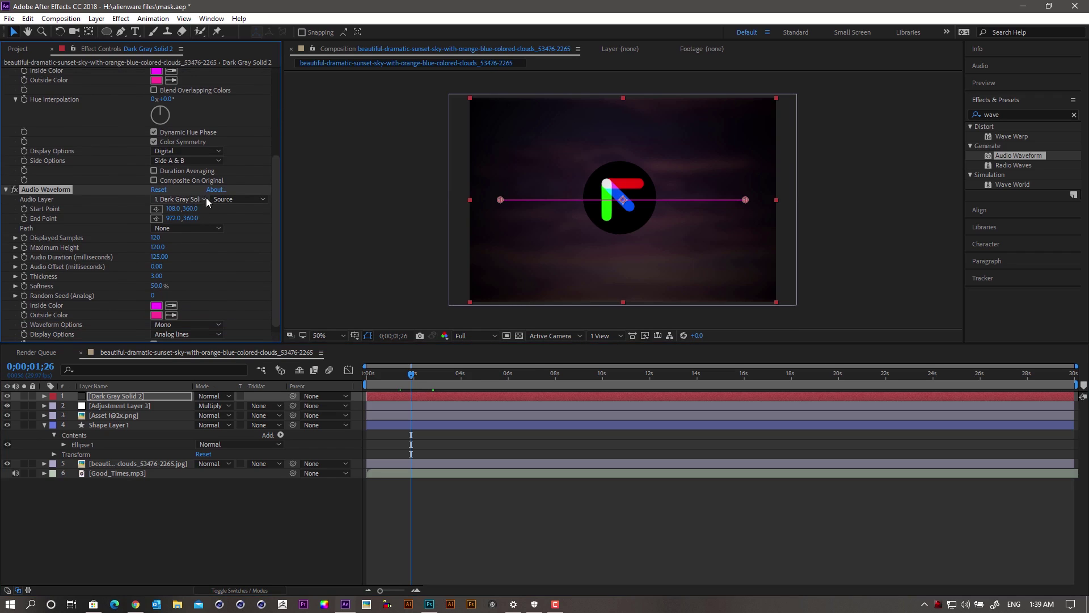
click(205, 199)
click(204, 200)
click(204, 199)
click(201, 290)
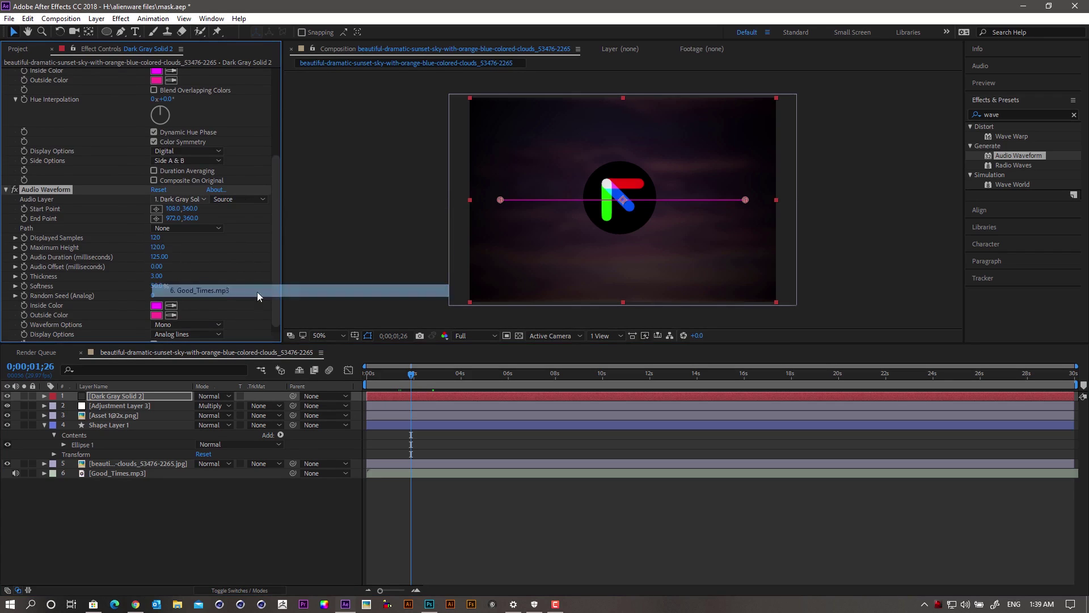
drag(413, 380, 619, 383)
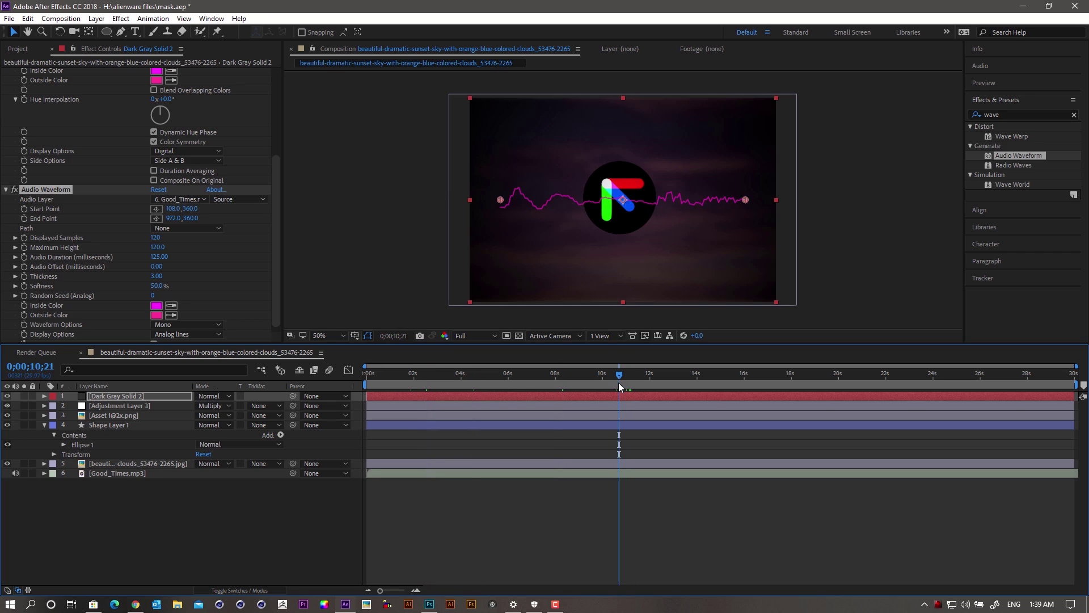
Remove the Audio Waveform effect and set the Audio Spectrum's audio layer to Good_Times.mp3, checking it at several times
click(90, 226)
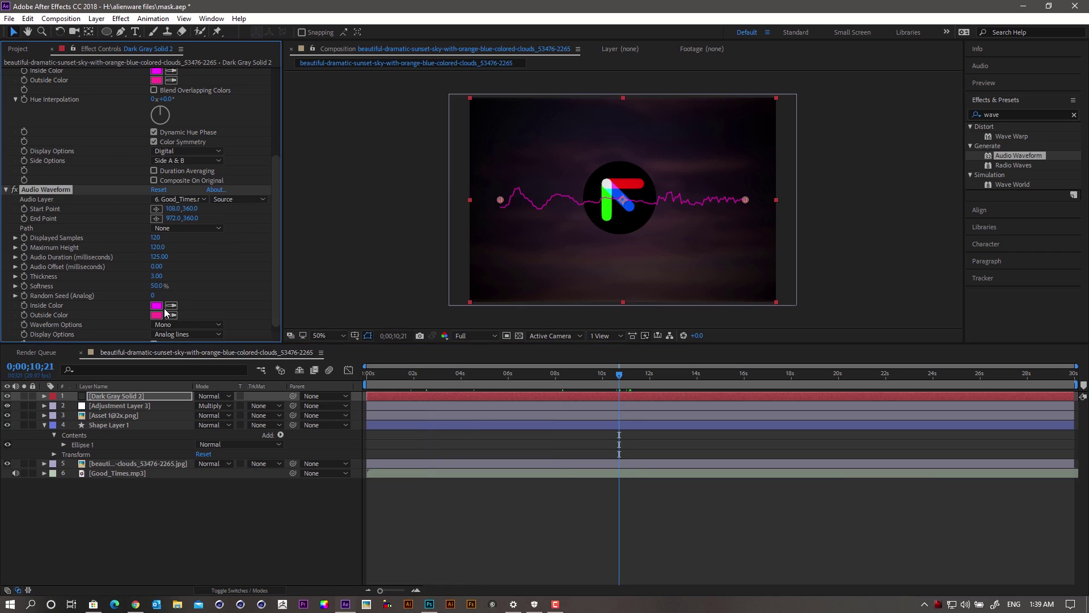
key(Delete)
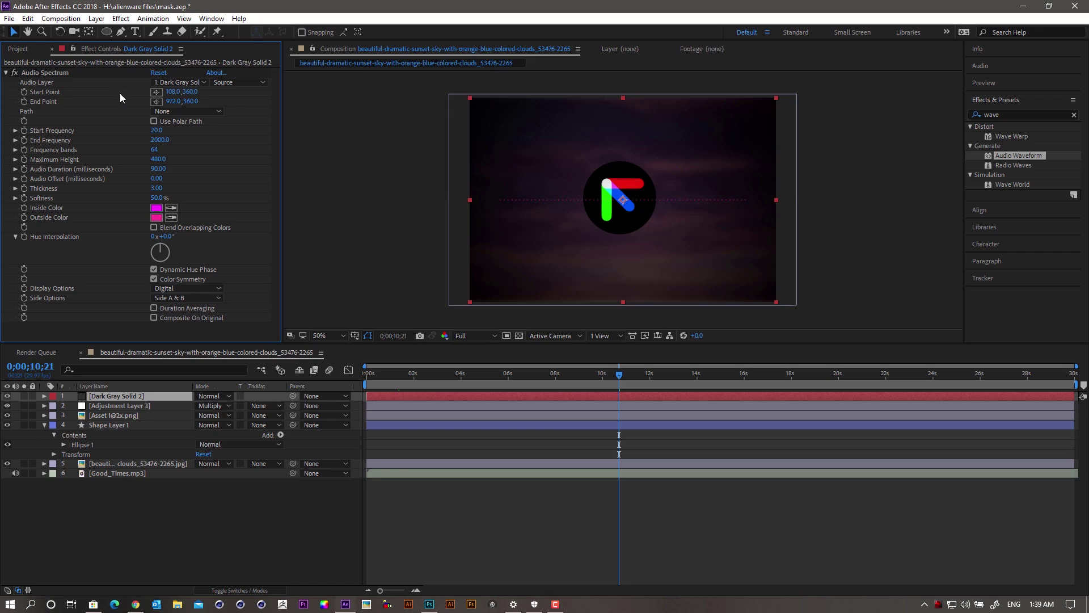
click(203, 83)
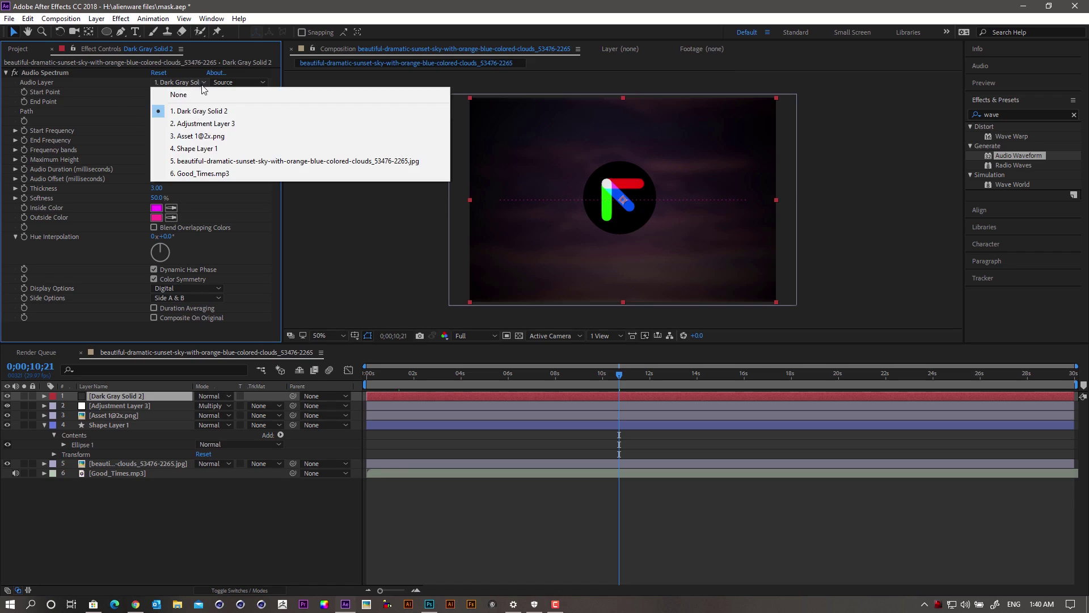
click(209, 174)
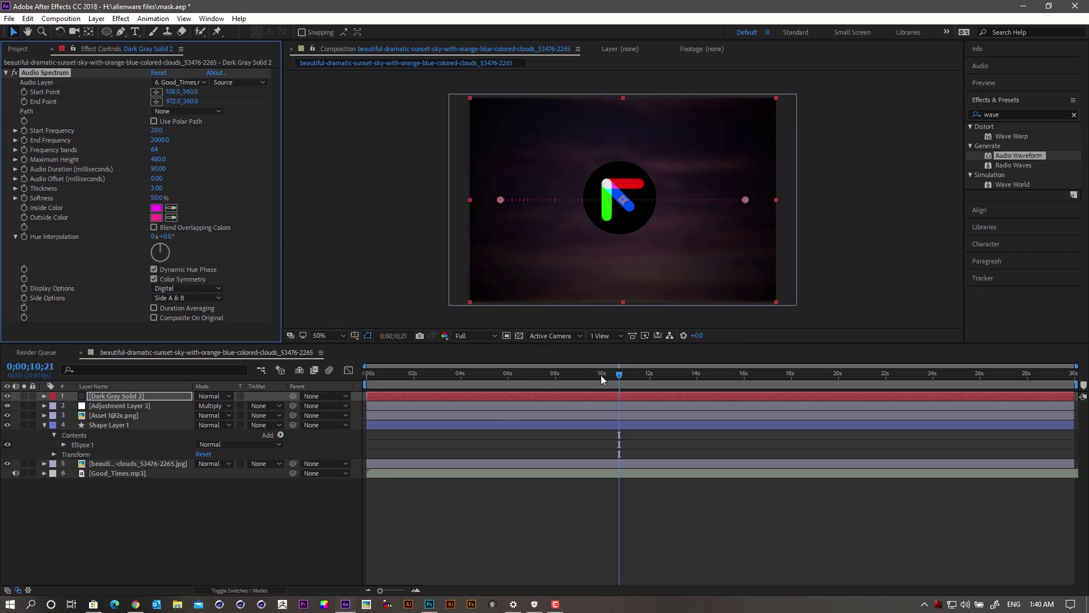
click(469, 375)
drag(502, 384, 575, 391)
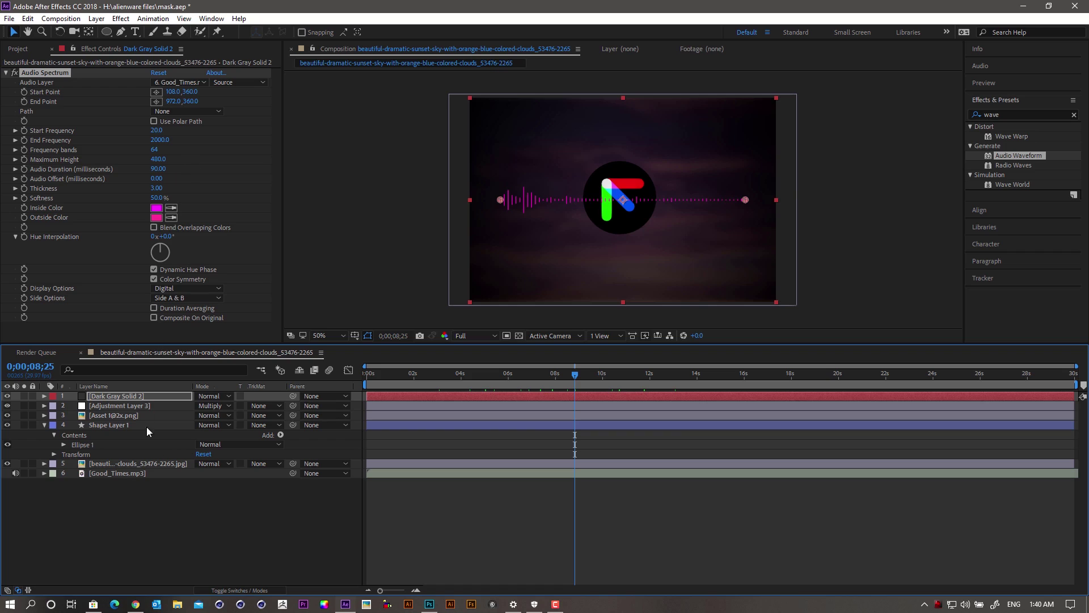
Draw a circular mask on the Dark Gray Solid 2 layer, slightly larger than the black circle and centered around it
click(247, 519)
click(138, 396)
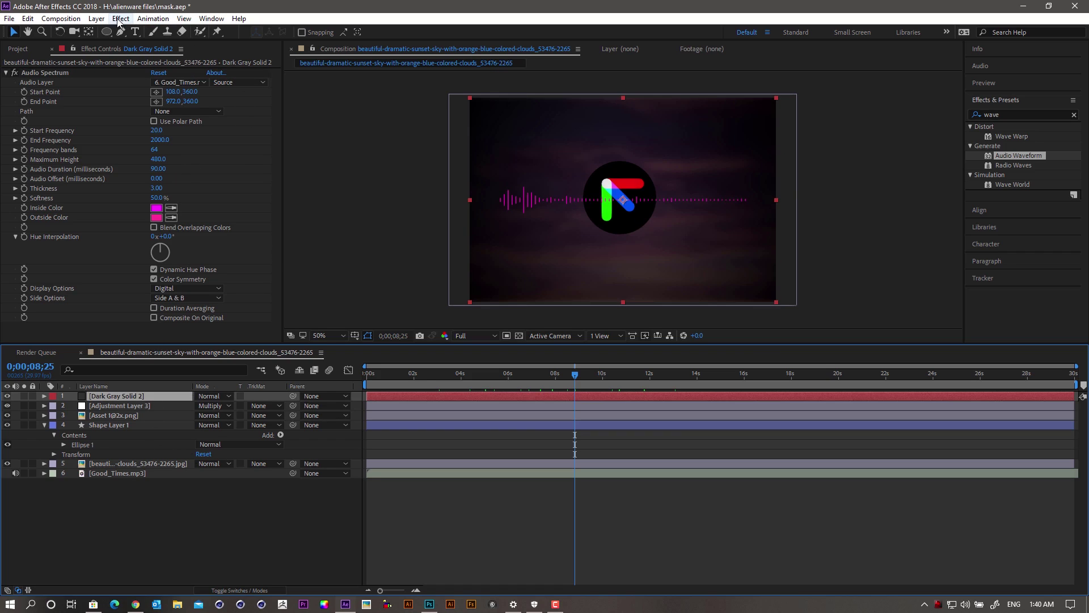
click(106, 31)
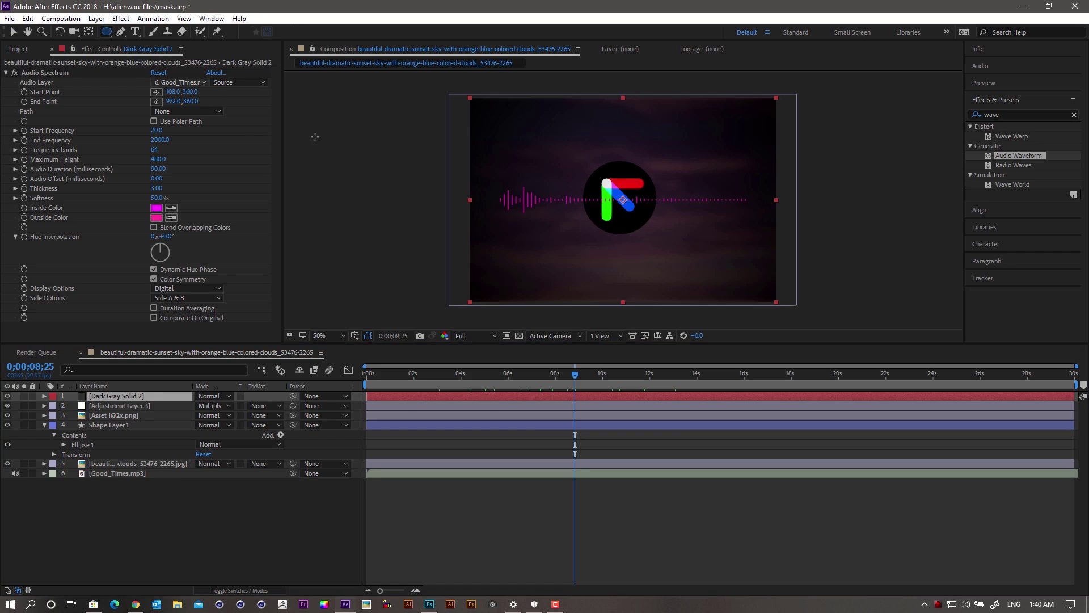
drag(605, 182, 634, 230)
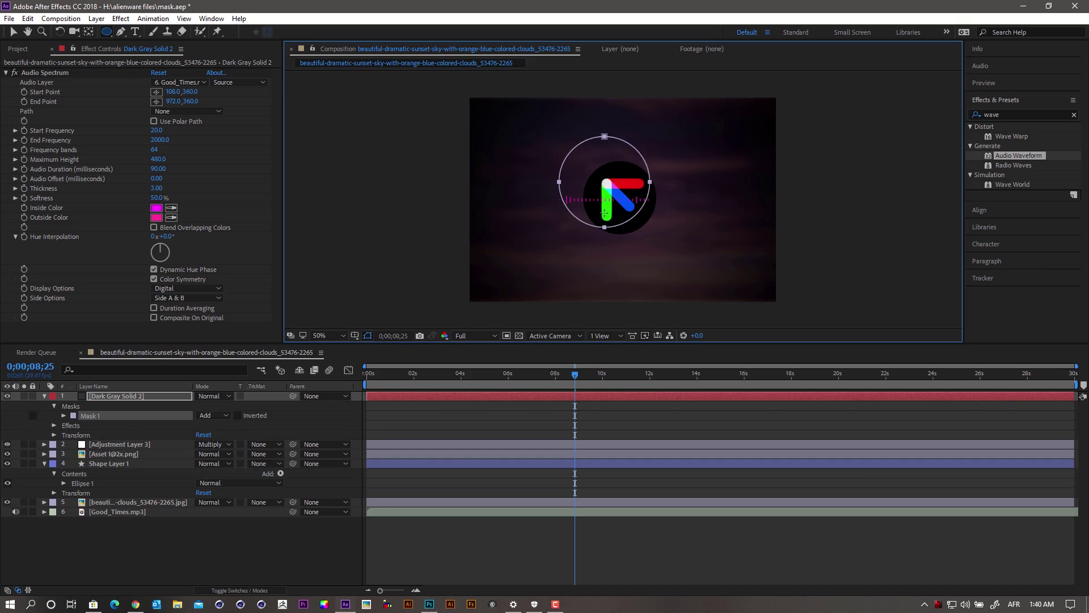
key(v)
drag(621, 144, 636, 158)
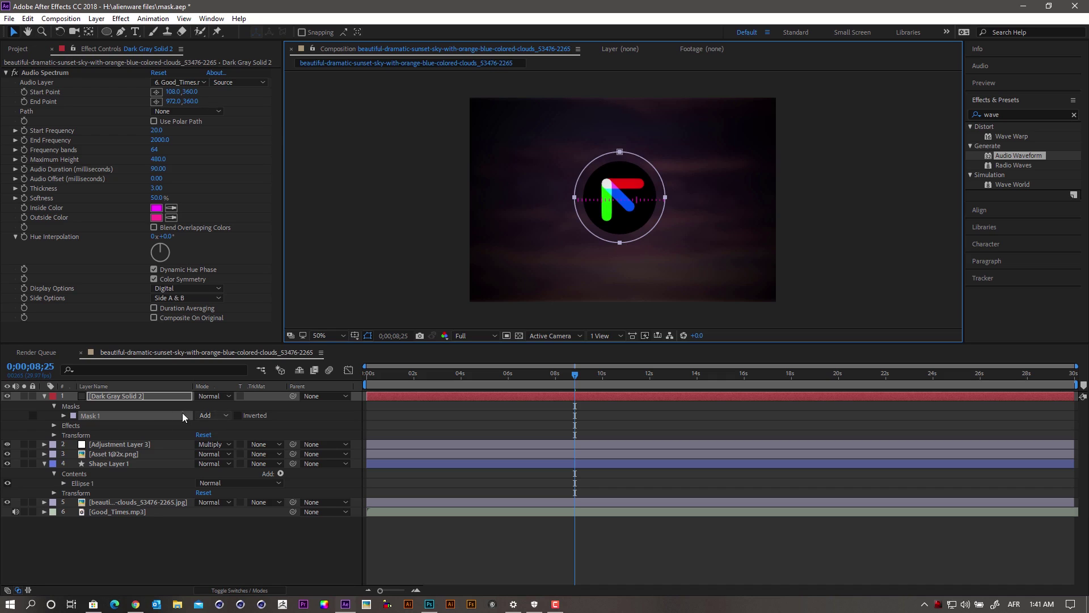
Try Mask 1 as the Audio Spectrum path with Use Polar Path enabled, and set the mask mode to None
click(220, 416)
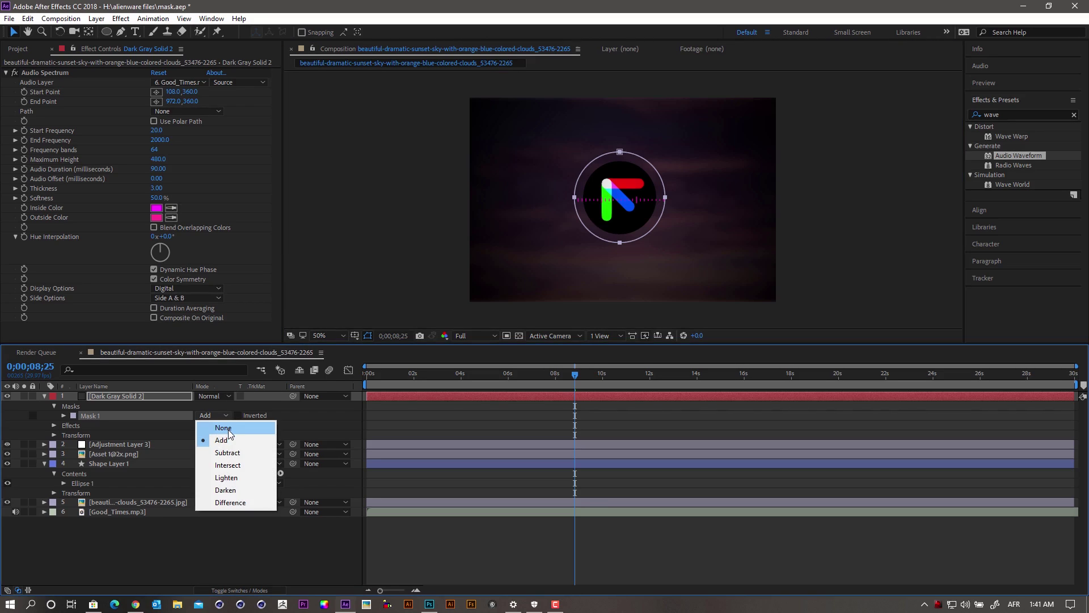
click(215, 114)
click(213, 112)
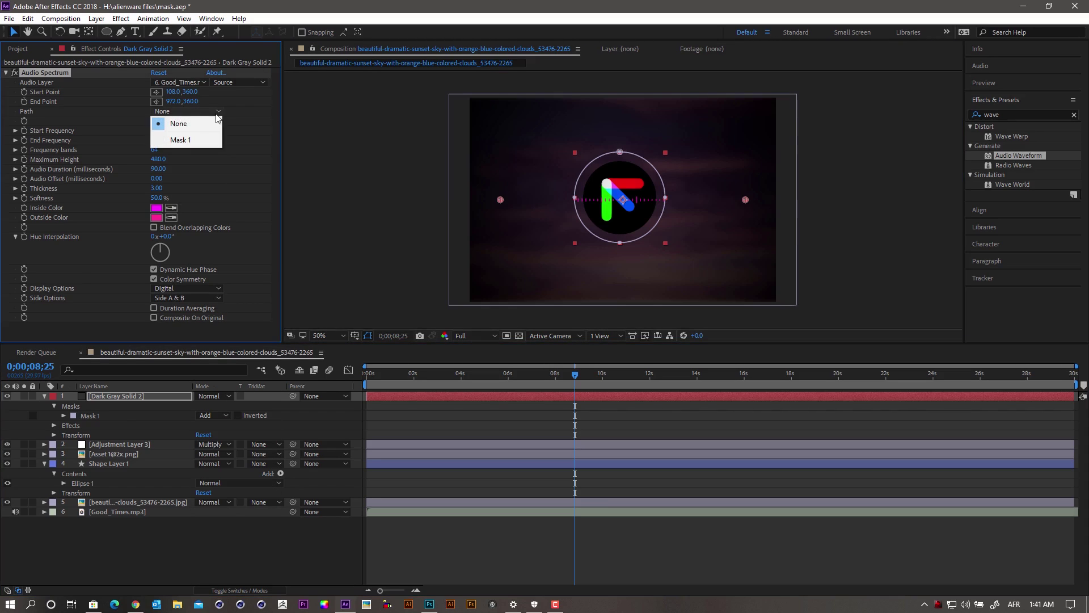
click(193, 141)
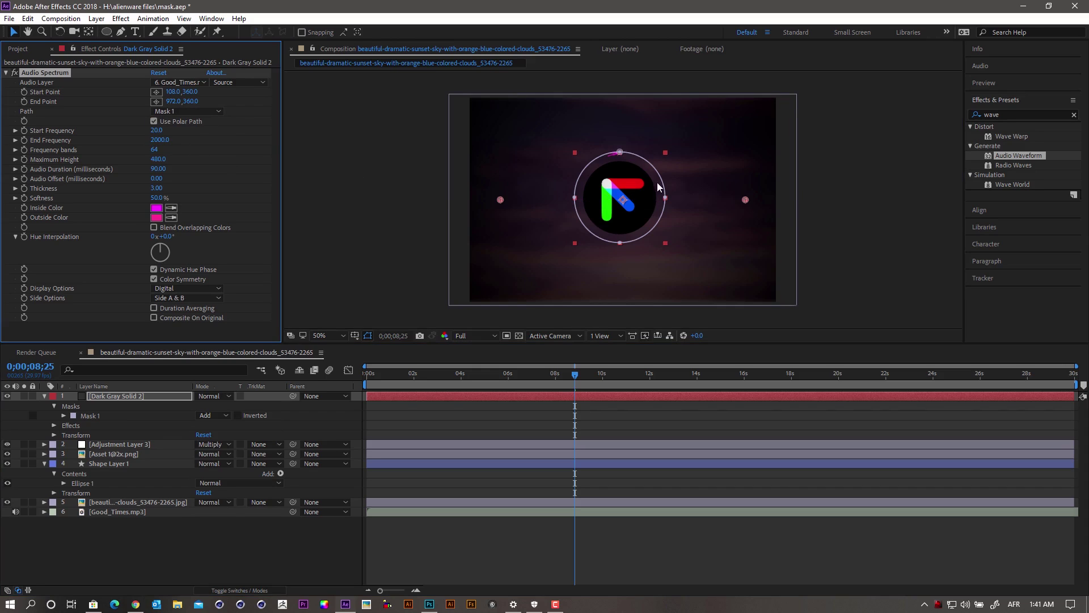
click(224, 414)
click(232, 429)
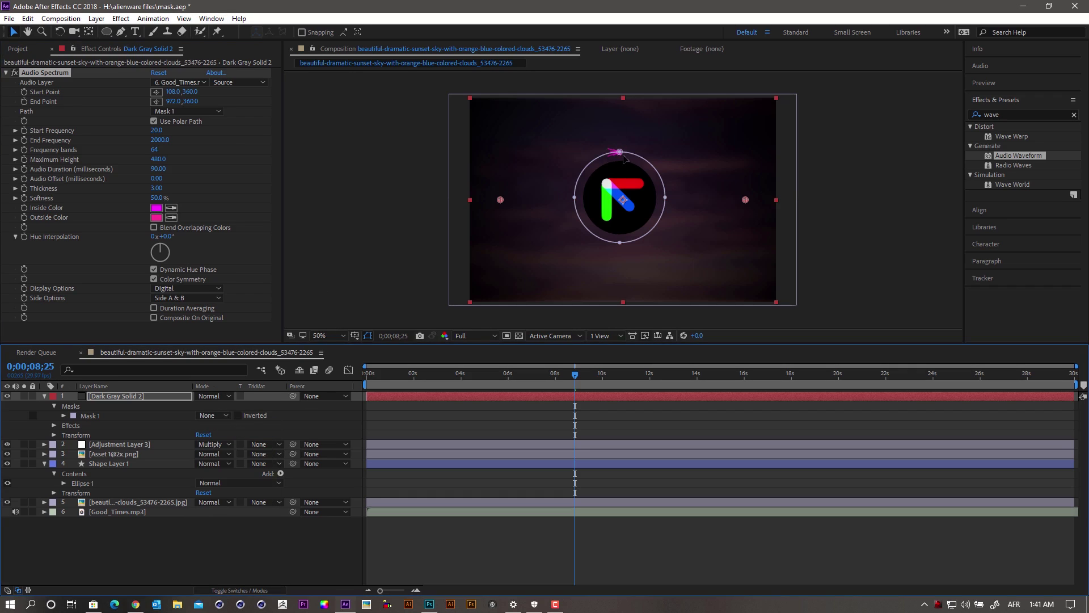
click(403, 273)
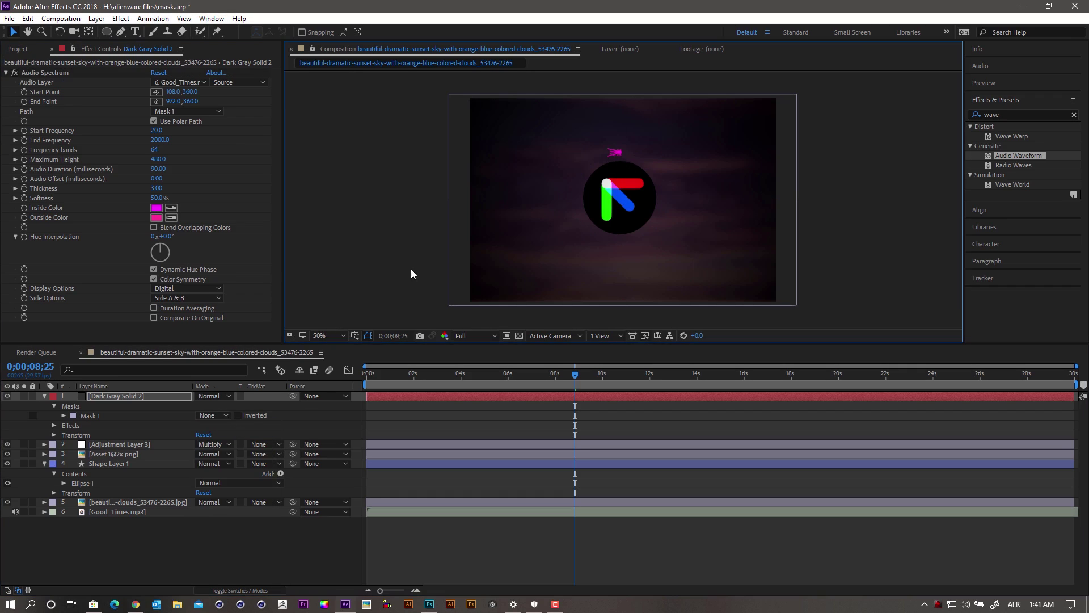
Undo the spectrum path, polar path and mask mode changes, keeping the circular mask centered around the logo
key(ctrl+z)
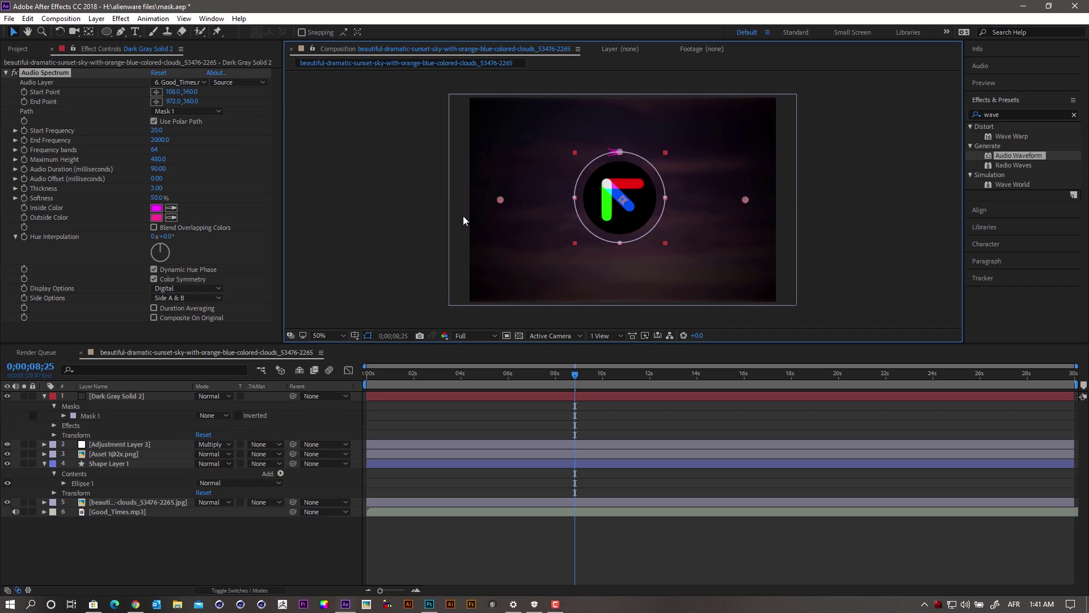
key(ctrl+z)
key(ctrl+z)
key(ctrl+z)
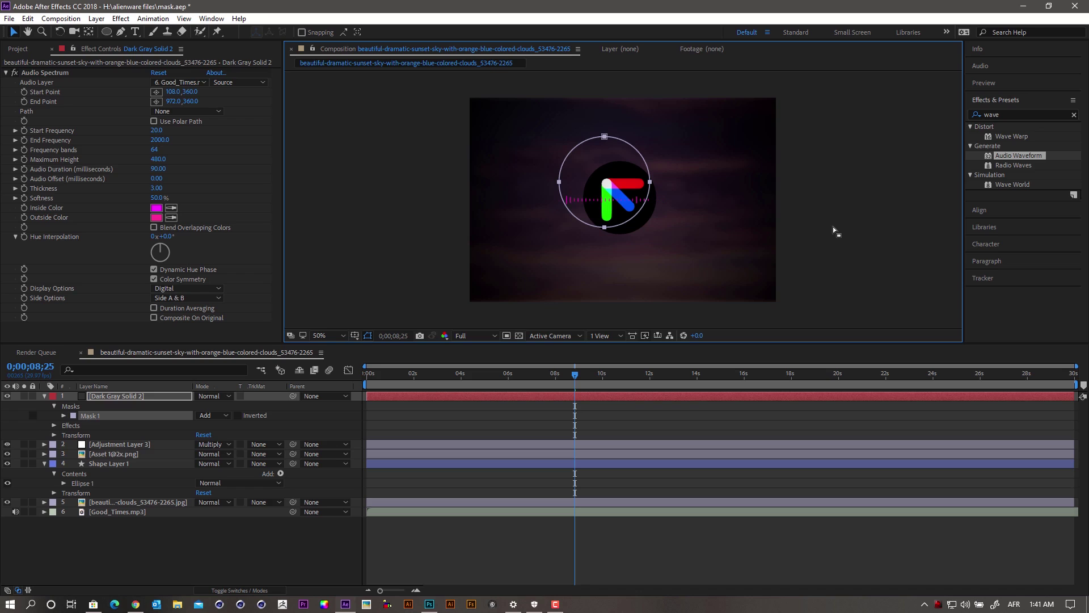
key(ctrl+z)
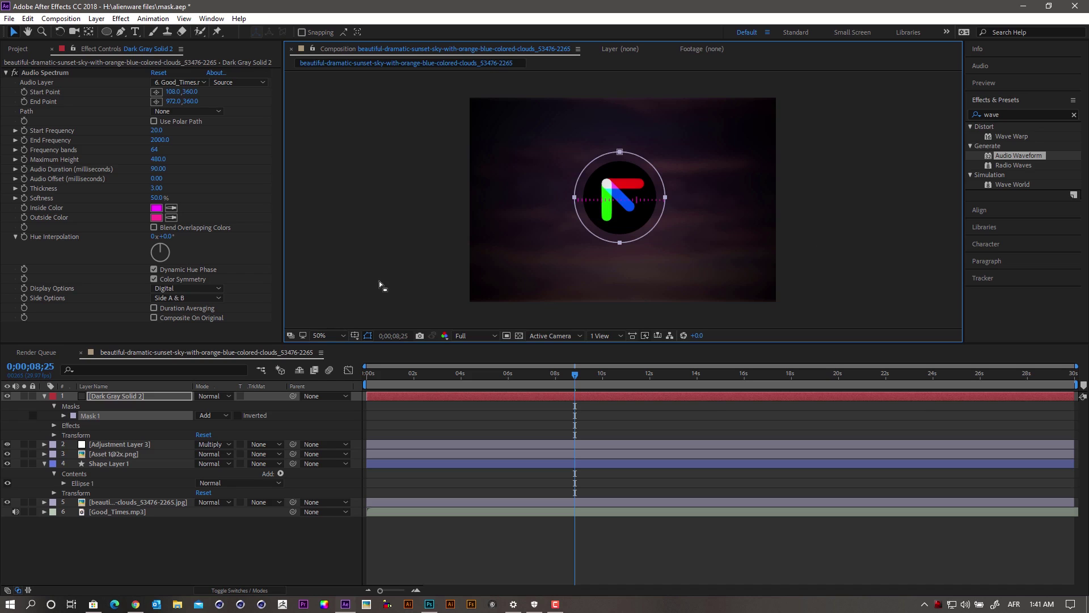
Set Mask 1's mode to None and choose Mask 1 as the Audio Spectrum path, without the polar path option
click(589, 244)
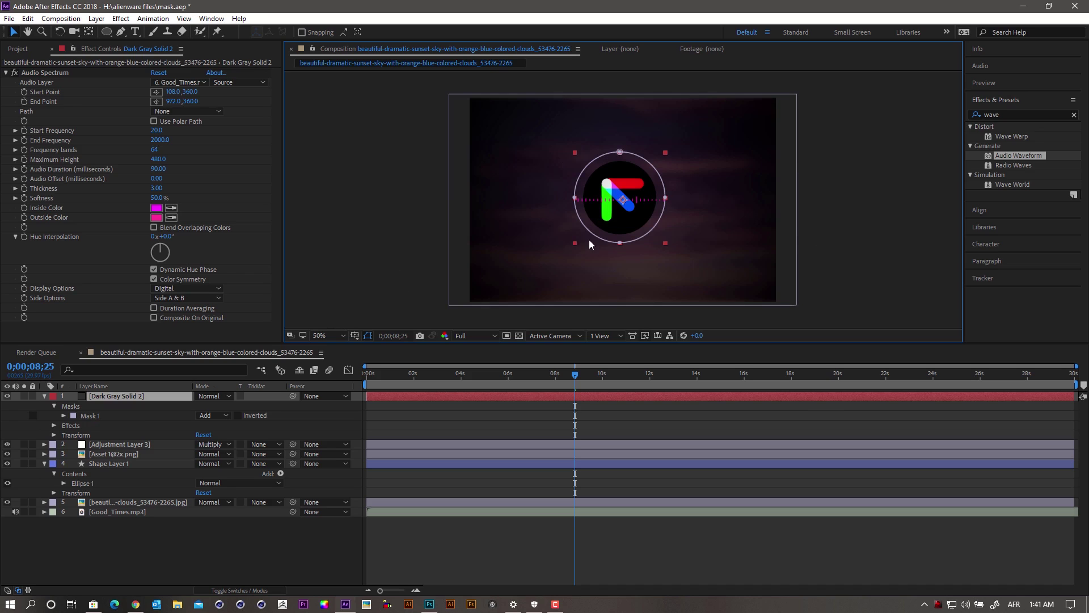
click(214, 416)
click(187, 111)
click(189, 141)
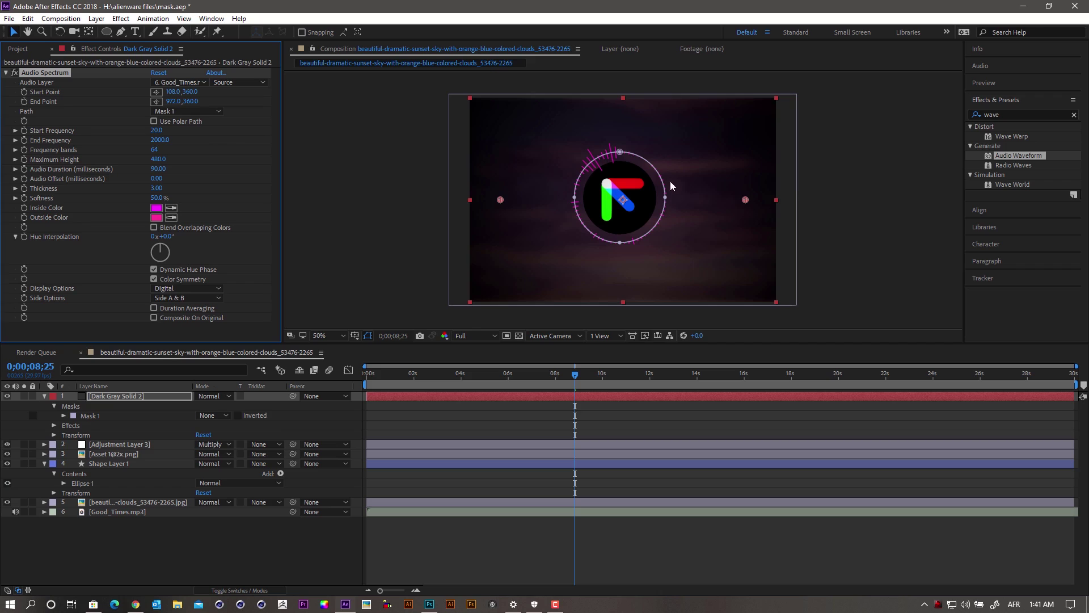
Hide the mask outline in the composition view and view the circular spectrum at 100% zoom
click(367, 336)
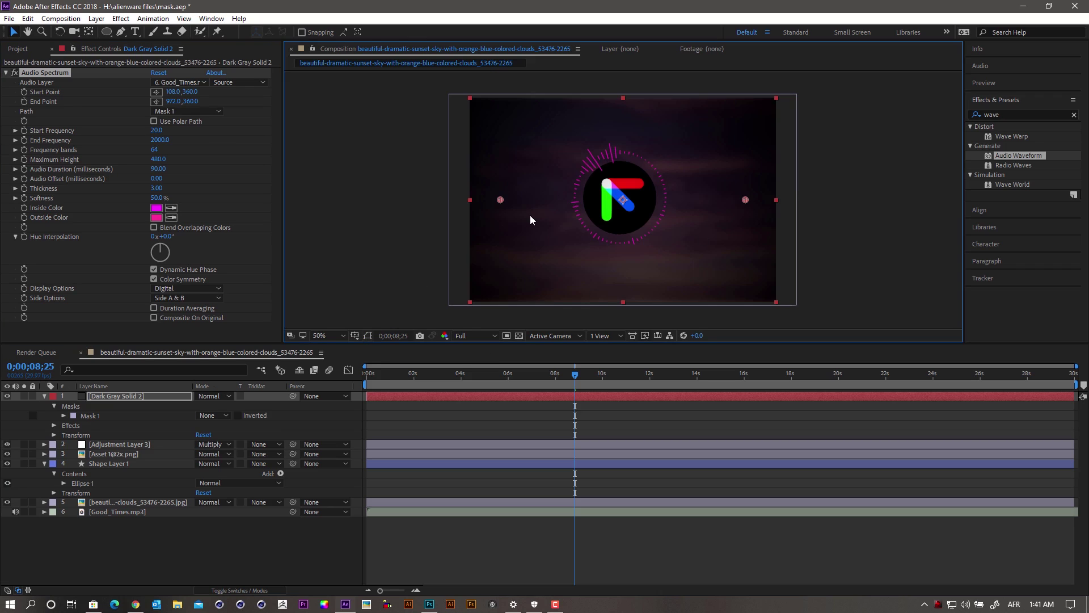
key(slash)
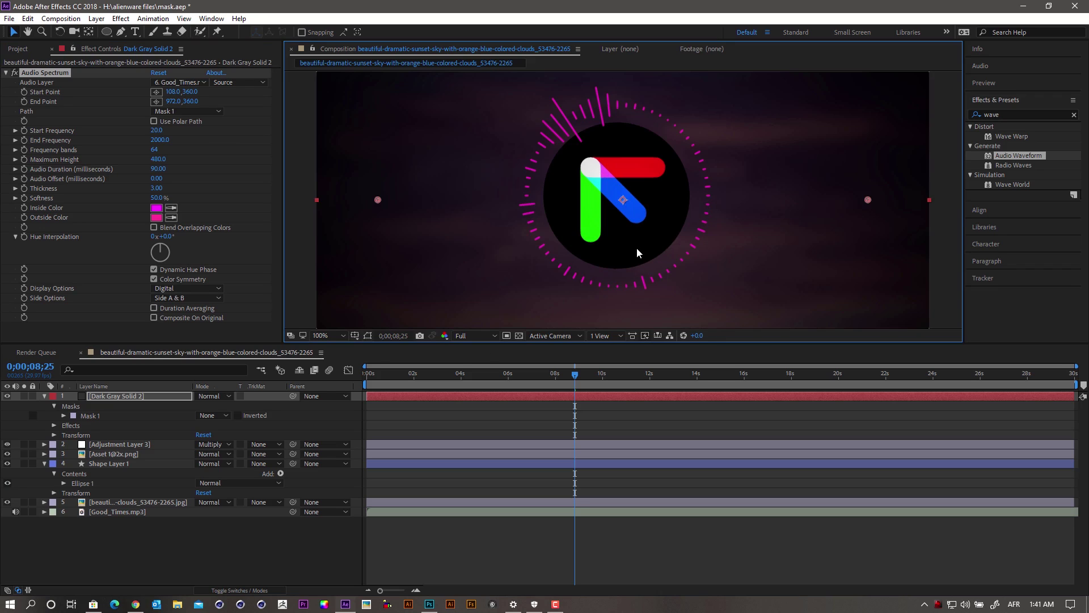
click(370, 334)
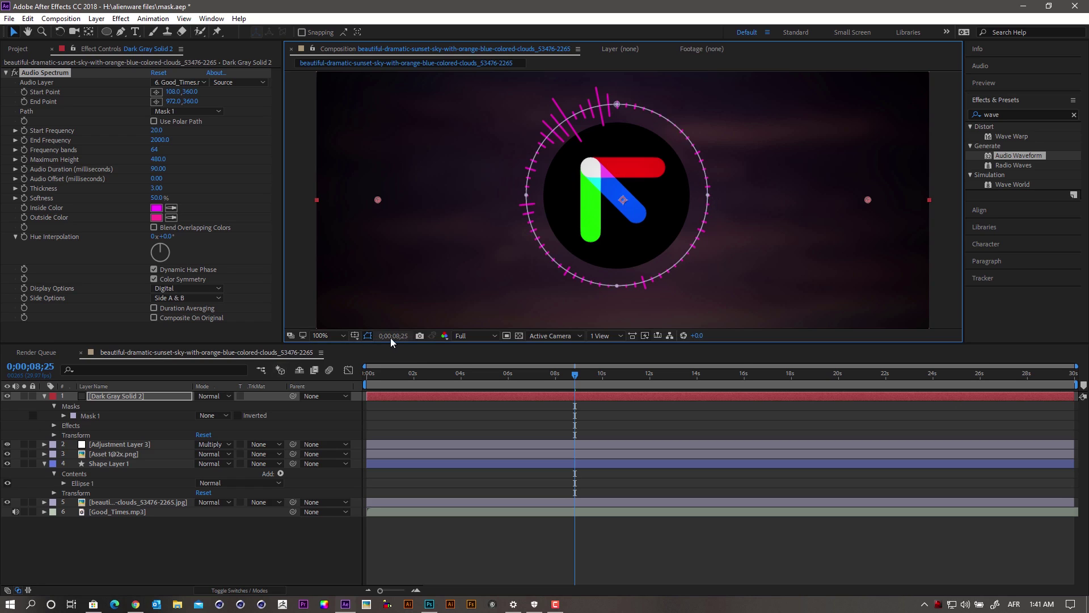
click(368, 336)
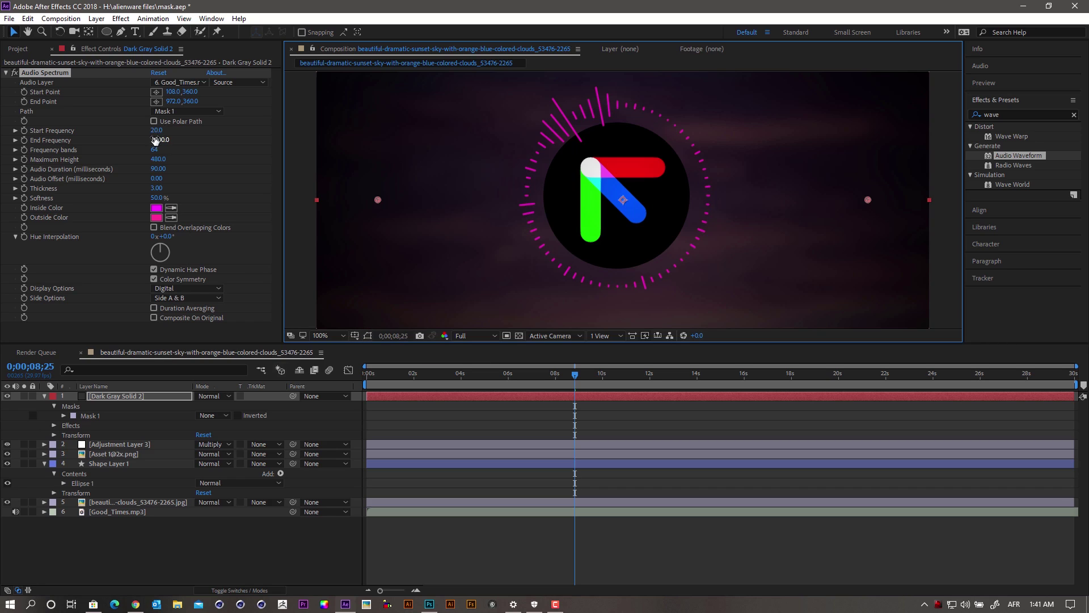
Try different Audio Spectrum frequency ranges, and settle on a start frequency of 1 and an end frequency of 2000
drag(155, 130, 114, 133)
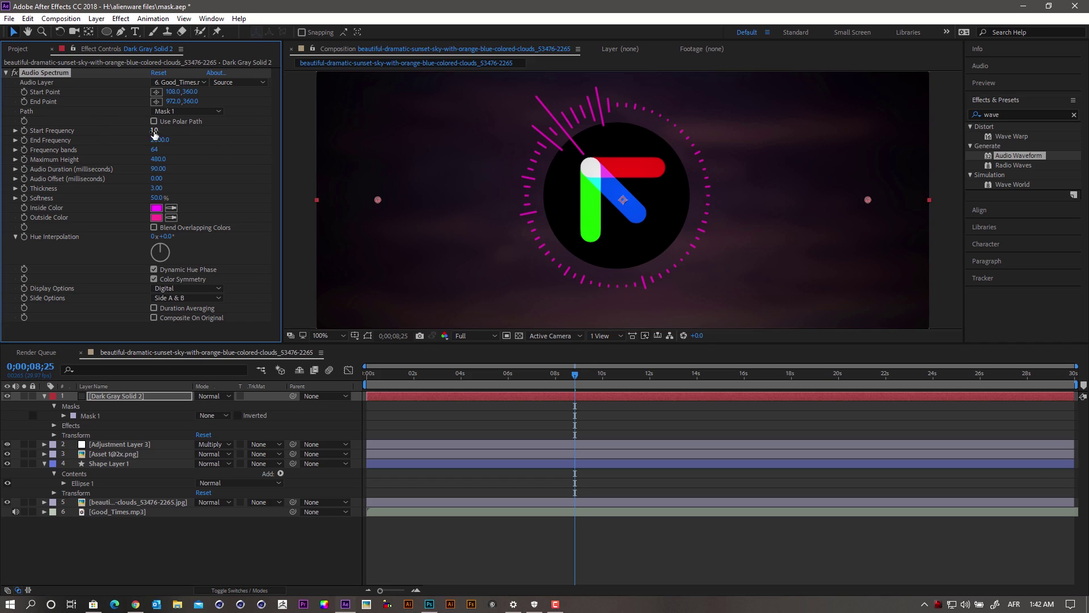
drag(156, 129, 185, 135)
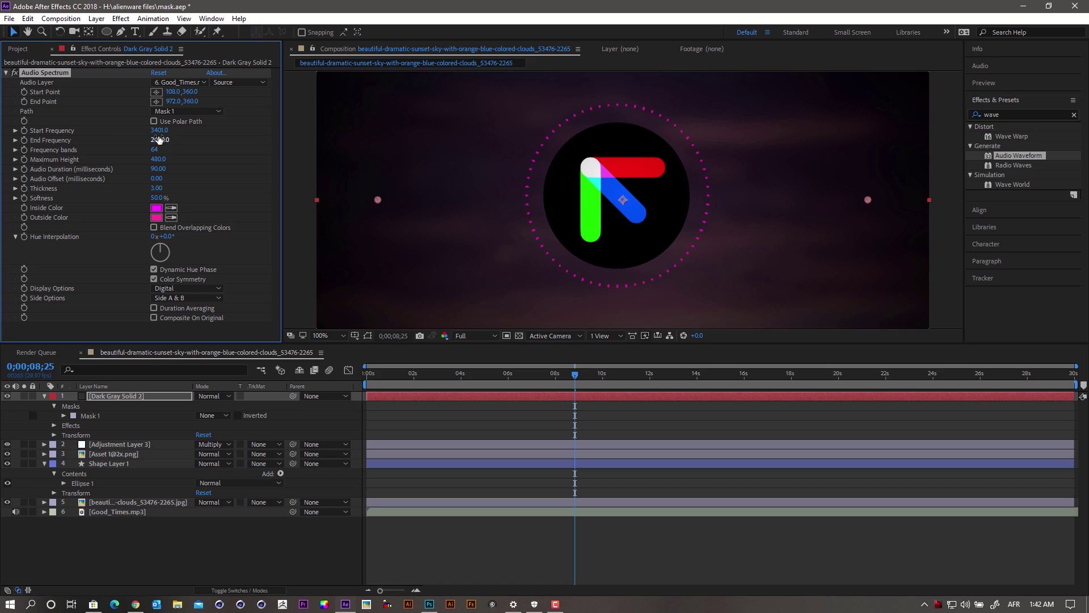
drag(158, 134, 140, 132)
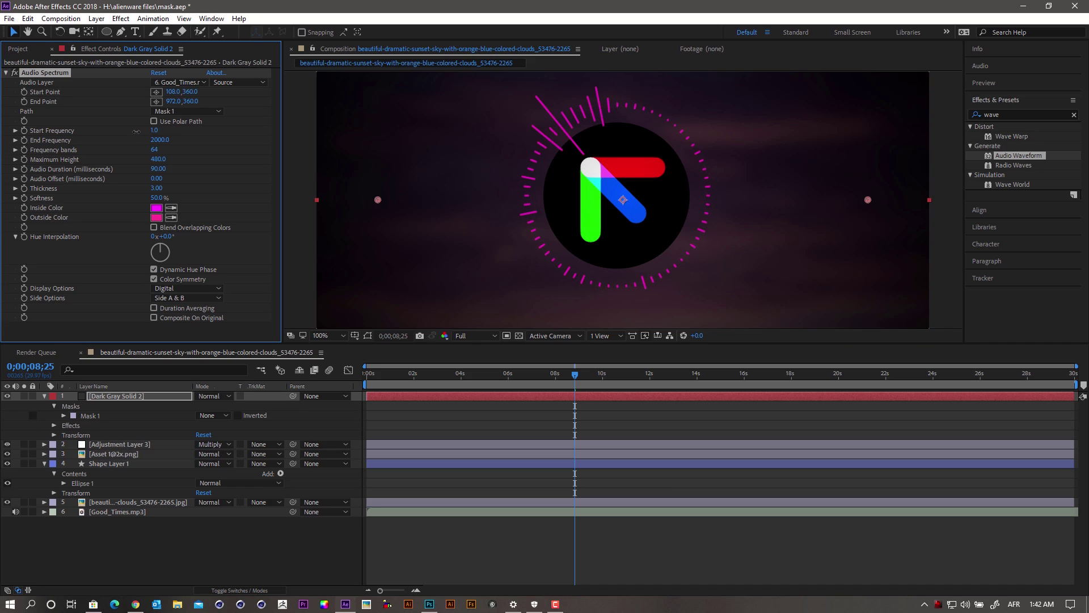
drag(137, 131, 136, 131)
drag(163, 145, 290, 128)
drag(290, 126, 170, 149)
Try the Audio Spectrum with 1 and with about 789 frequency bands, checking the look at different times
drag(136, 152, 92, 157)
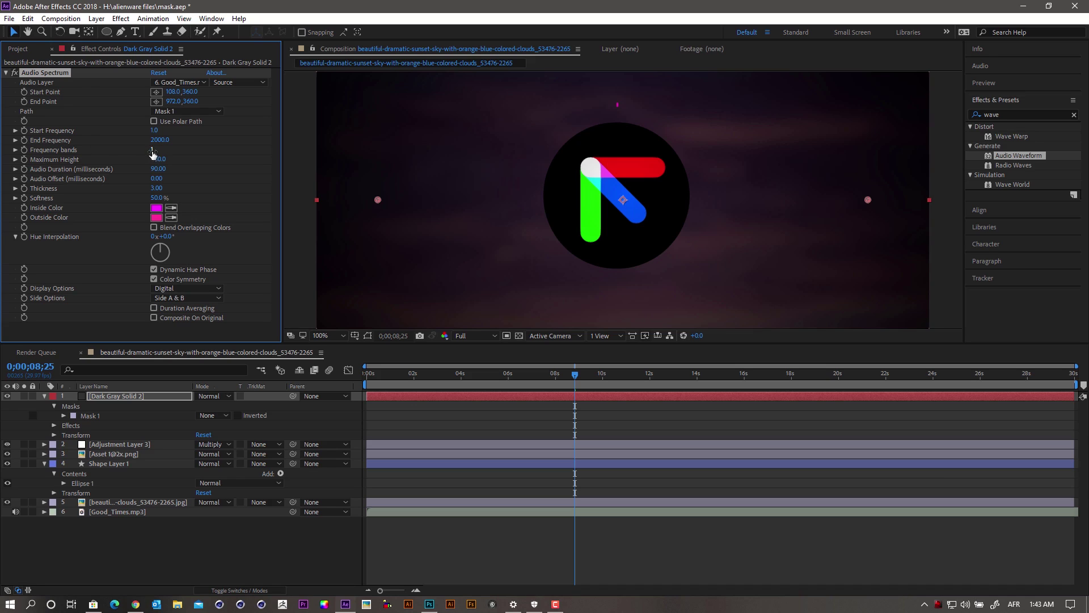
click(579, 375)
drag(642, 383, 612, 384)
drag(153, 151, 682, 231)
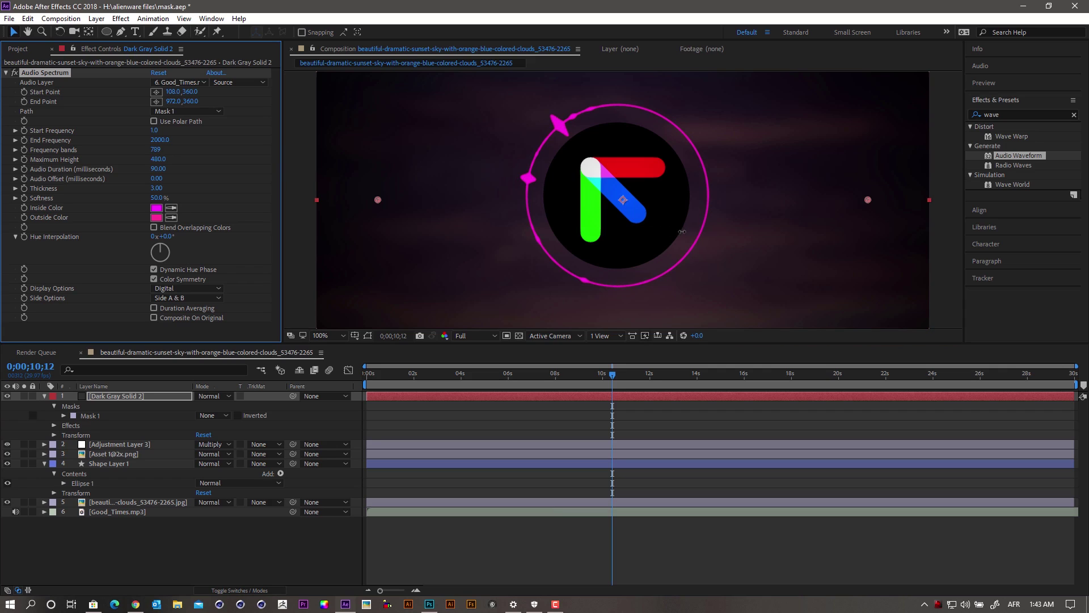
click(727, 379)
drag(727, 379, 726, 379)
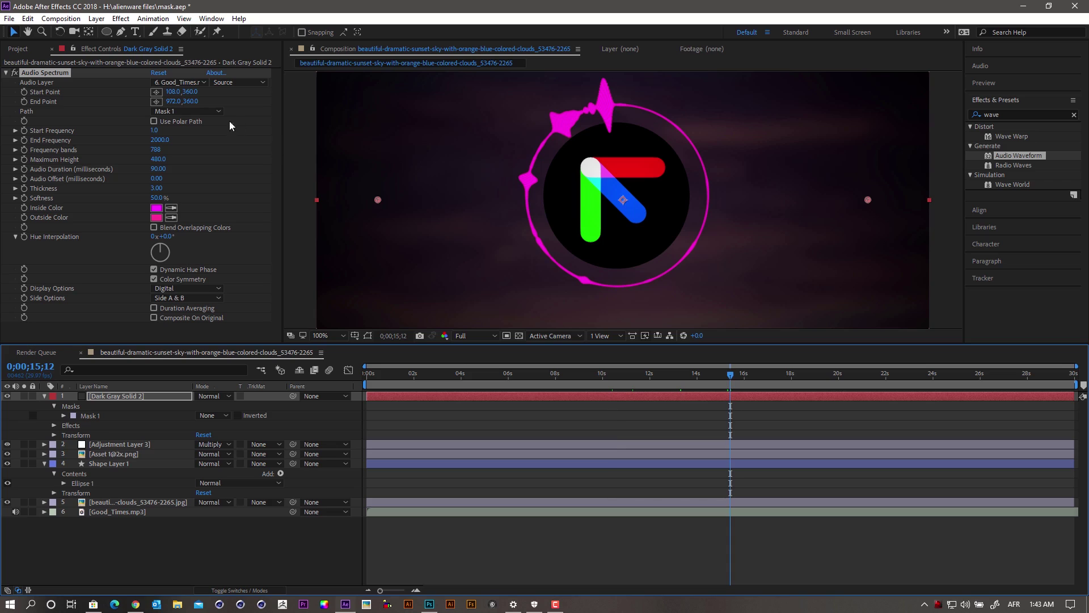
Try 300 frequency bands for the Audio Spectrum, and settle on 100
drag(157, 152, 95, 159)
click(158, 149)
text(300)
key(Return)
click(162, 150)
text(100)
key(Return)
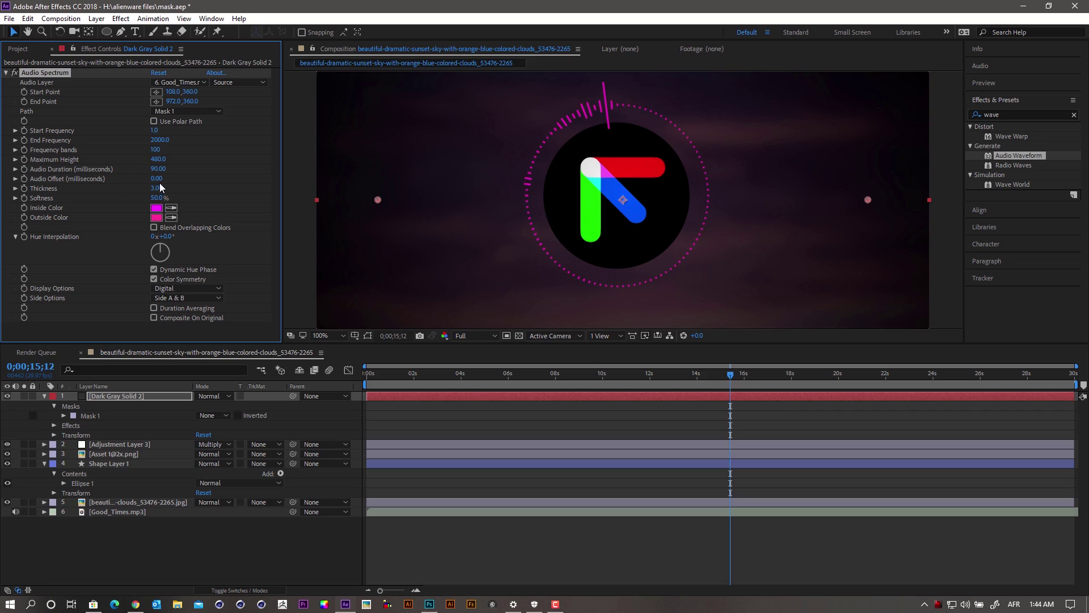
Set the Audio Spectrum's frequency bands to 150, try a maximum height of about 2020, and settle on 480
click(156, 150)
click(157, 149)
drag(167, 159, 254, 169)
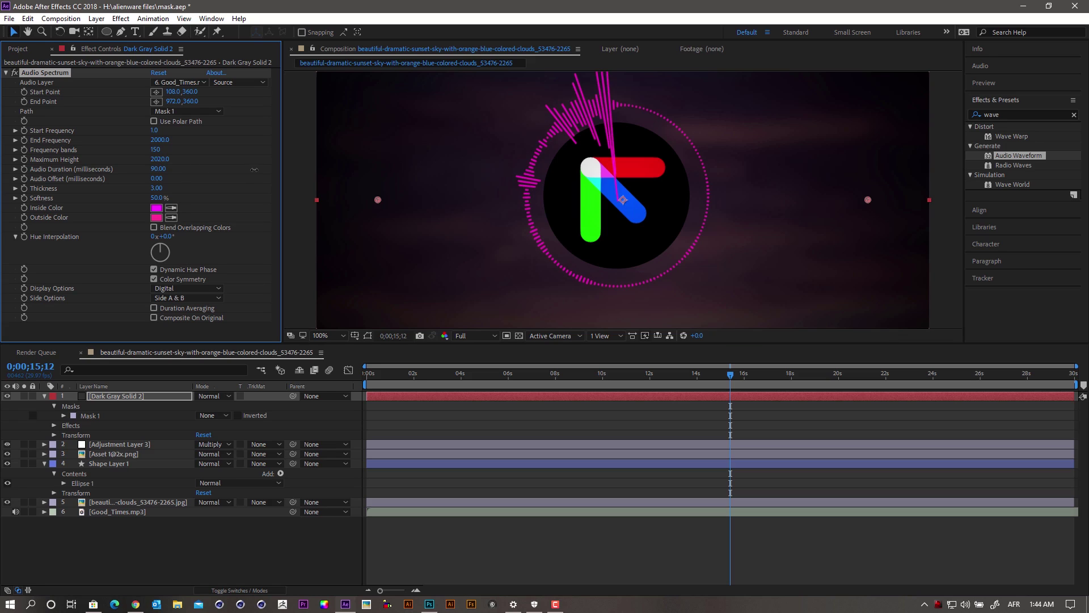
drag(254, 170, 152, 155)
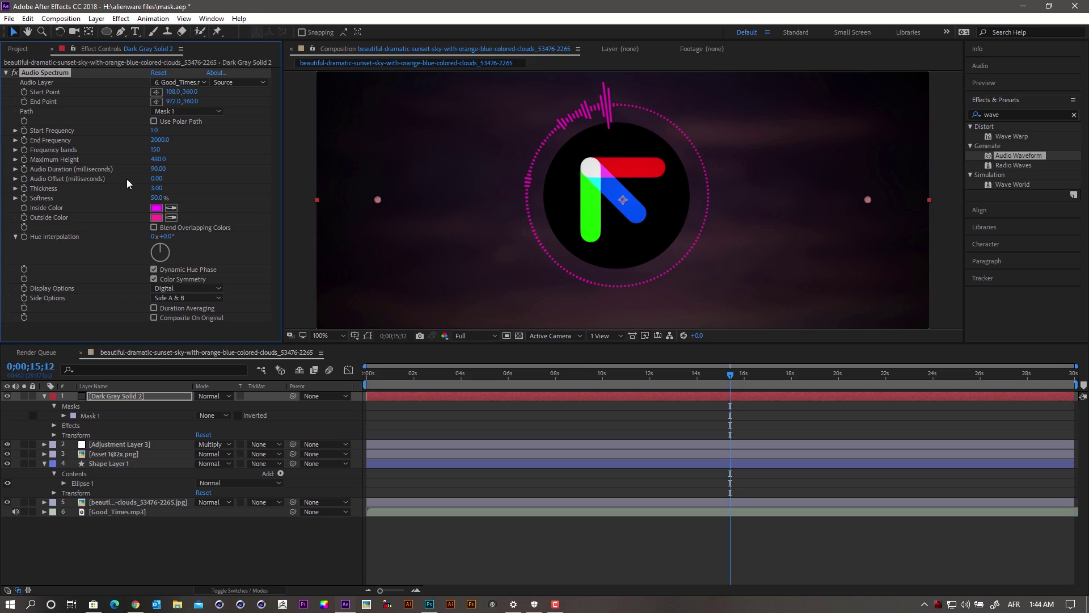
Try an audio offset of 250 milliseconds for the Audio Spectrum, and return it to 0
click(163, 175)
click(154, 178)
text(250)
key(Return)
drag(173, 180, 169, 179)
drag(169, 180, 160, 181)
Try a spectrum thickness of 5, and settle on 4
mouse_move(160, 192)
mouse_down()
mouse_move(179, 190)
mouse_move(165, 196)
mouse_up()
click(160, 187)
text(5)
key(Return)
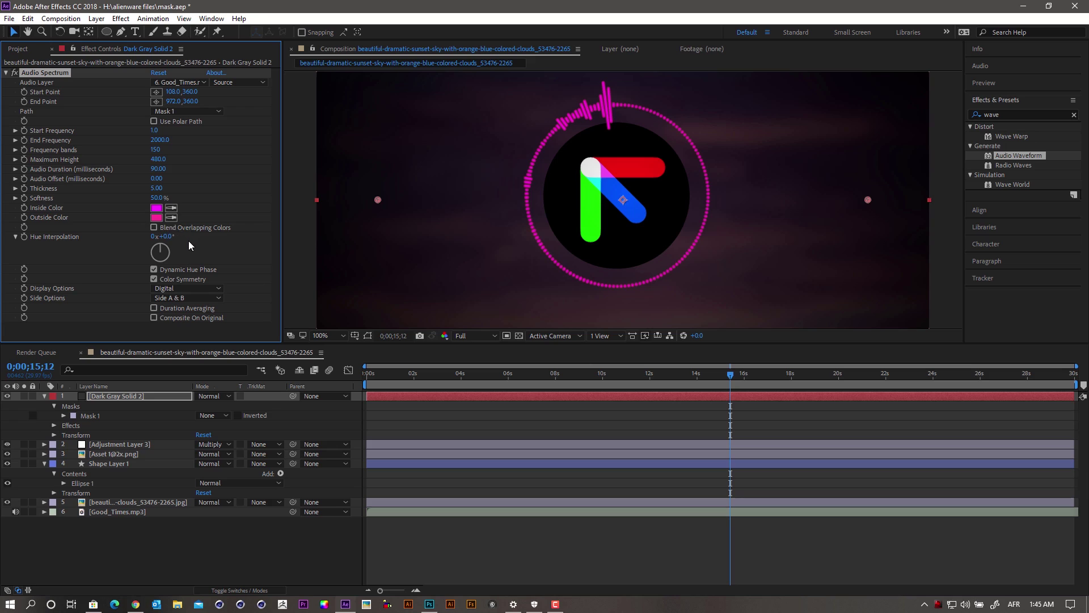
click(160, 188)
text(4)
key(Return)
Set the spectrum's inside color to white and sample that white for the outside color
click(156, 207)
click(659, 233)
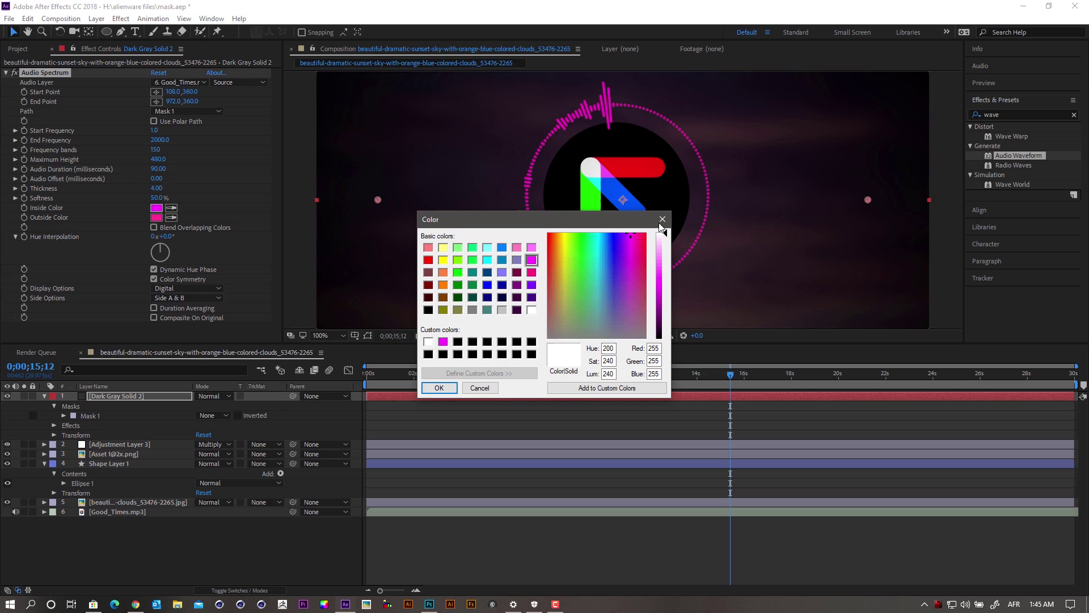
click(445, 386)
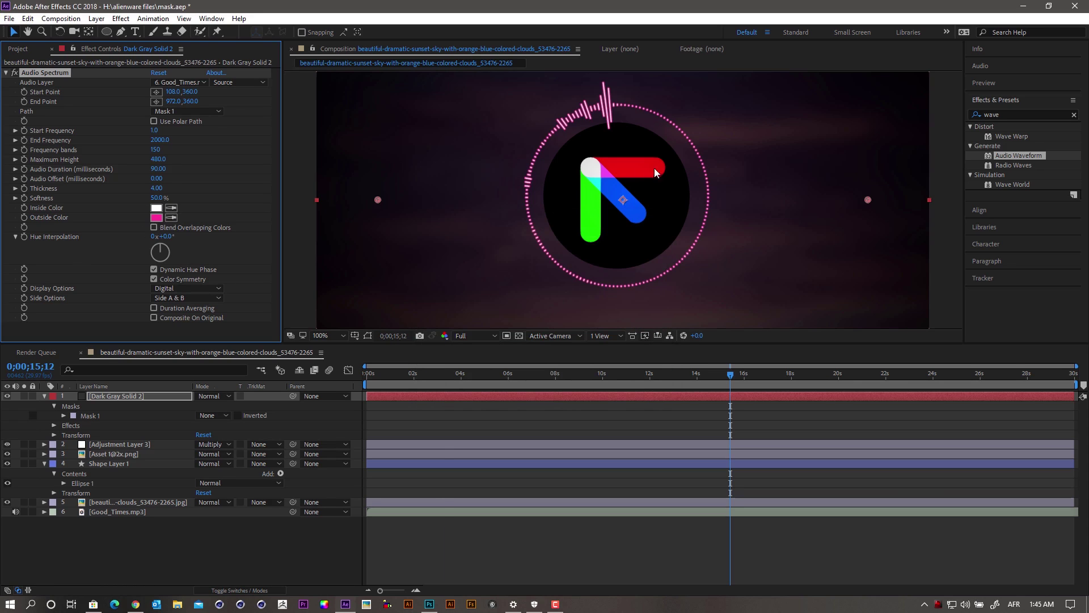
click(171, 218)
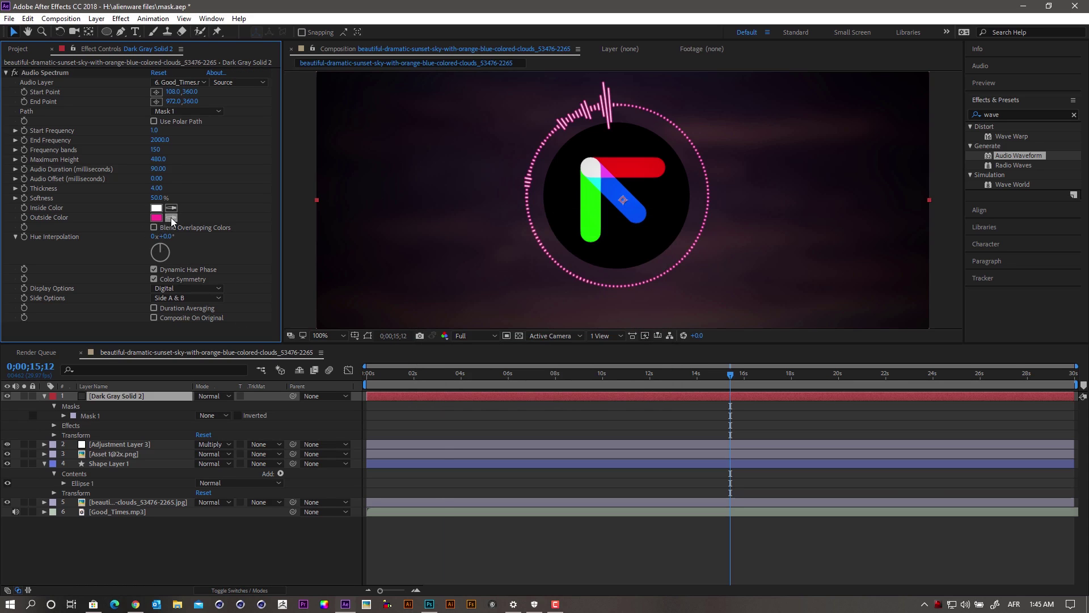
click(156, 208)
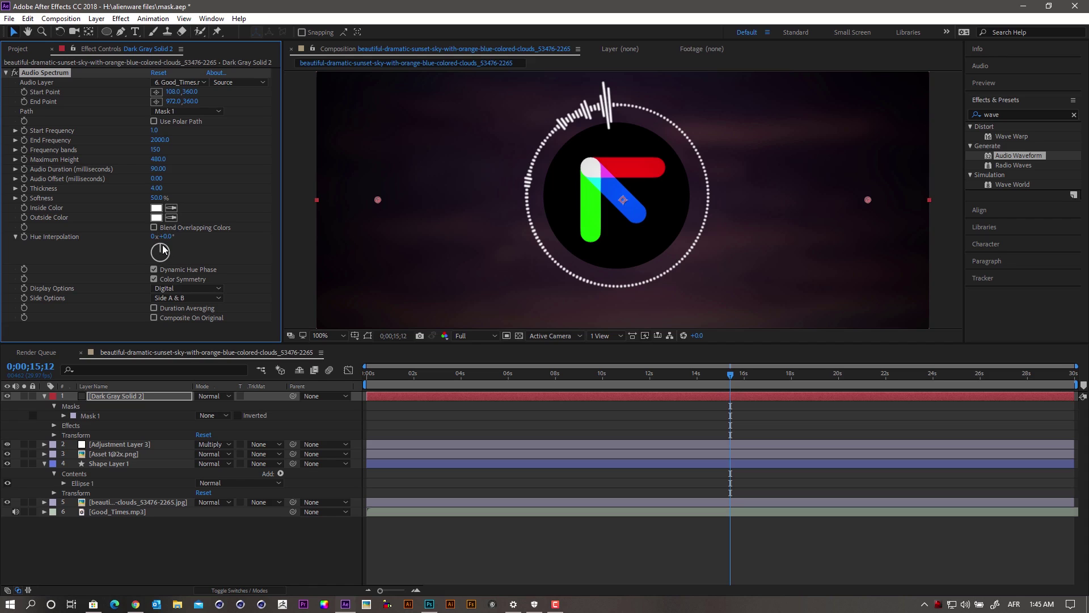
Try a red inside color and an olive outside color for the spectrum
click(157, 209)
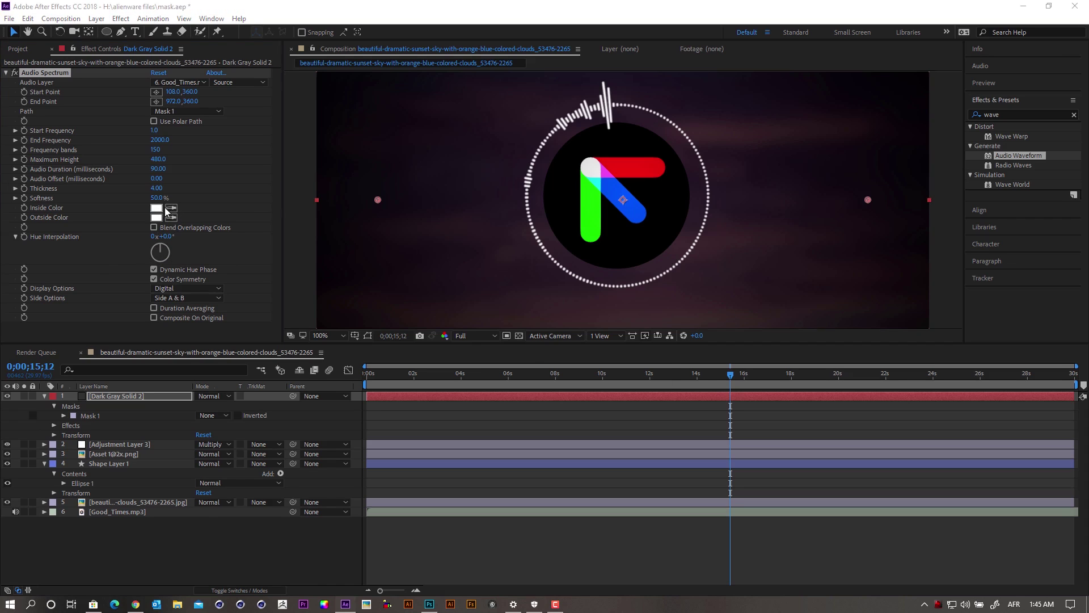
click(645, 245)
click(659, 287)
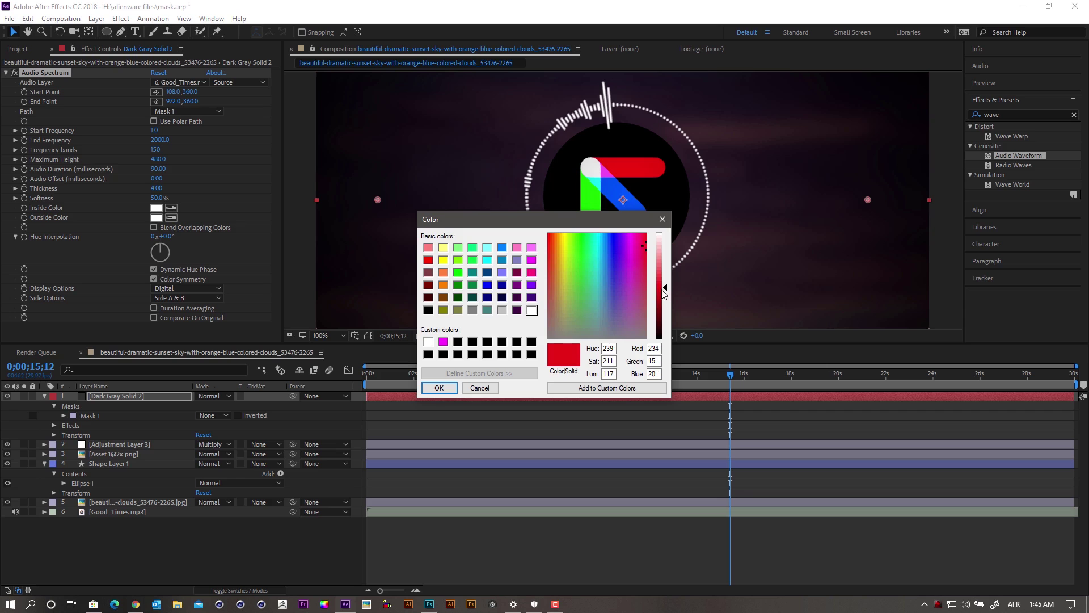
click(439, 388)
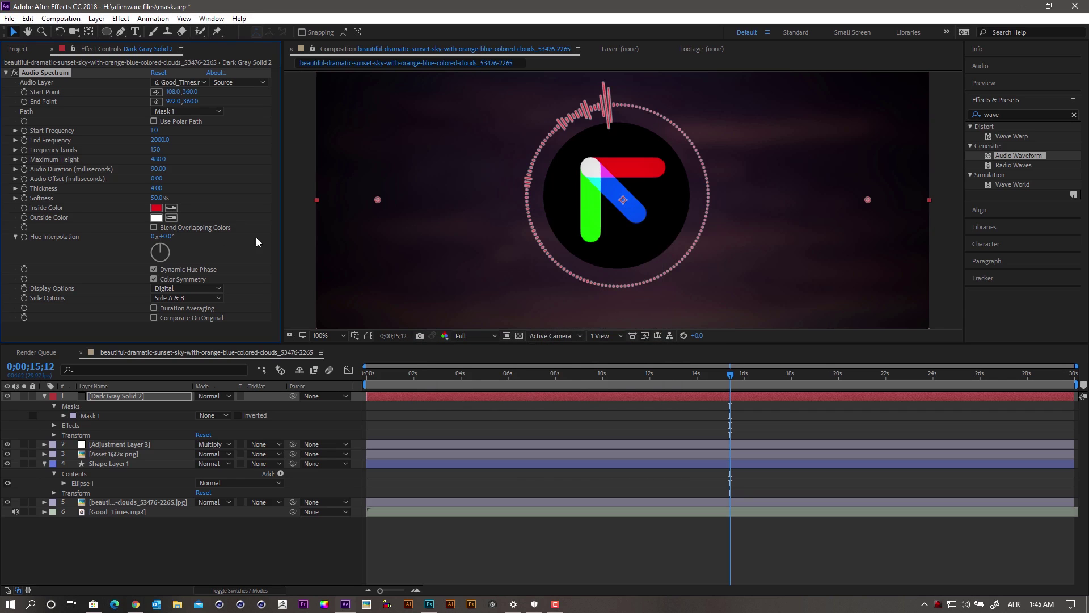
click(157, 218)
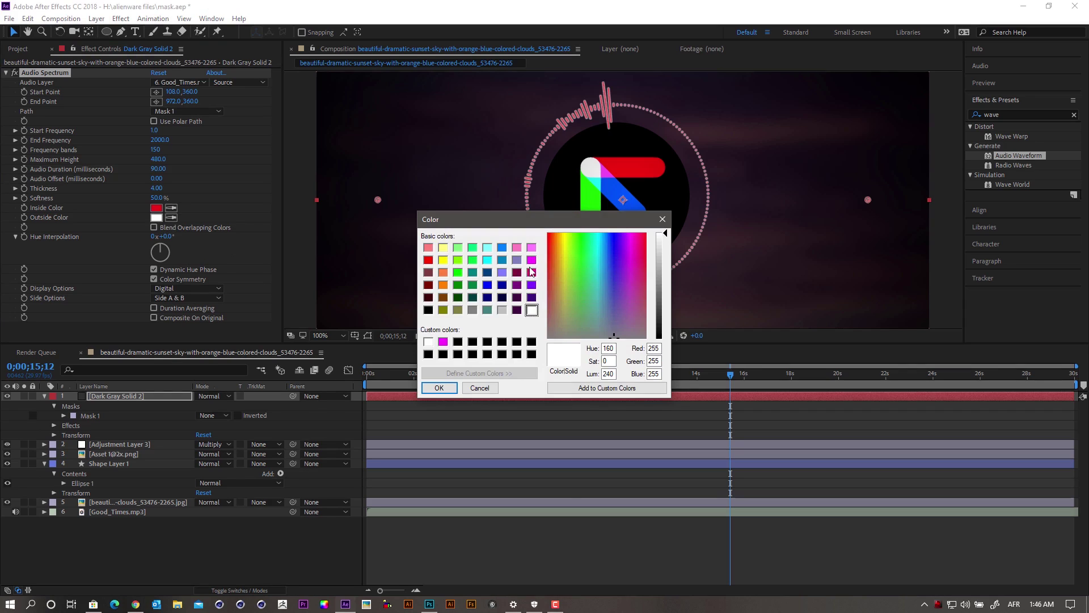
click(443, 310)
click(439, 388)
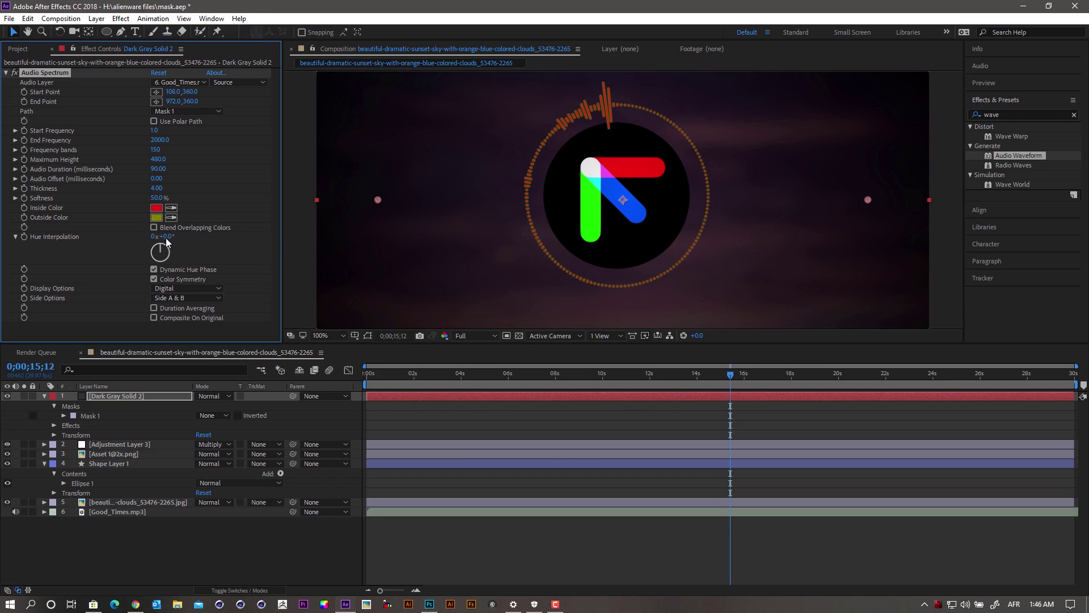
Try a hue interpolation of 281°, keep the red inside color, and check the spectrum at about 7 seconds
drag(177, 174, 118, 246)
click(157, 209)
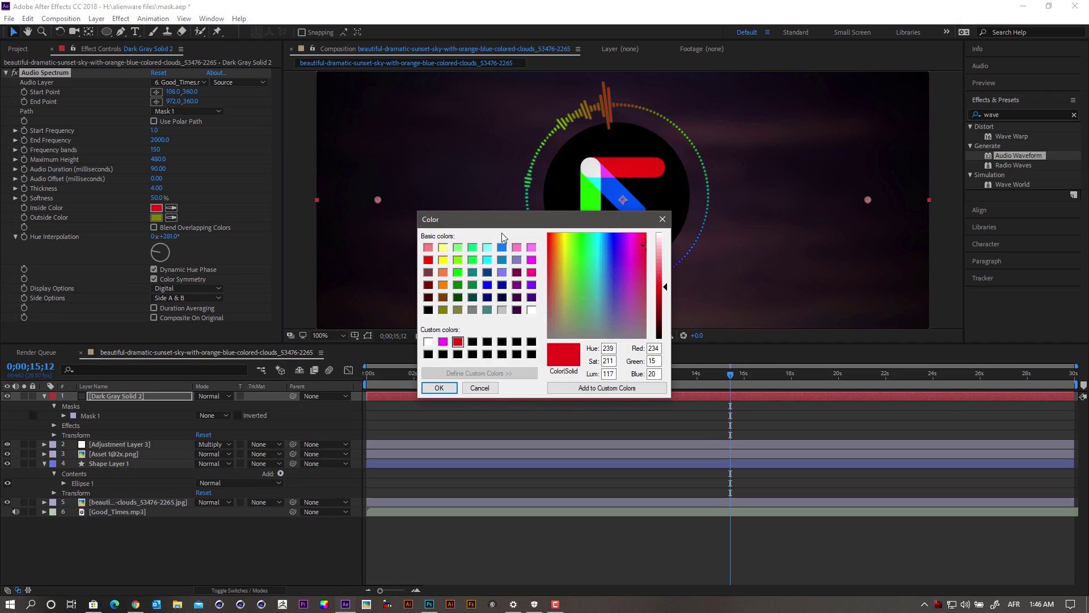
click(438, 388)
drag(621, 376, 549, 393)
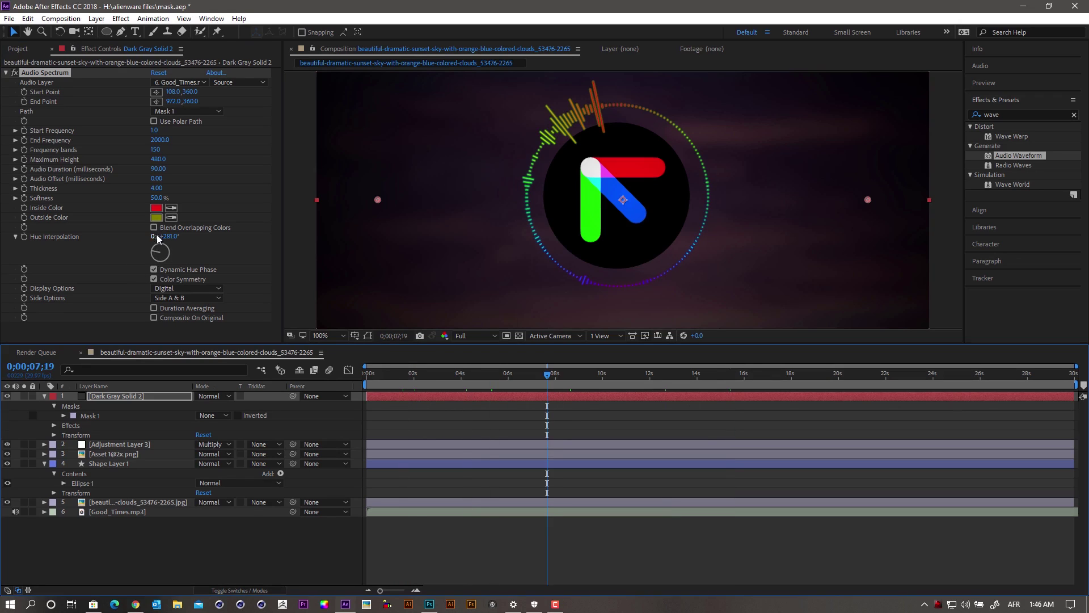
Try a hue interpolation of 8x+352° for the spectrum, and reduce it to 1x+352°
drag(170, 236, 147, 240)
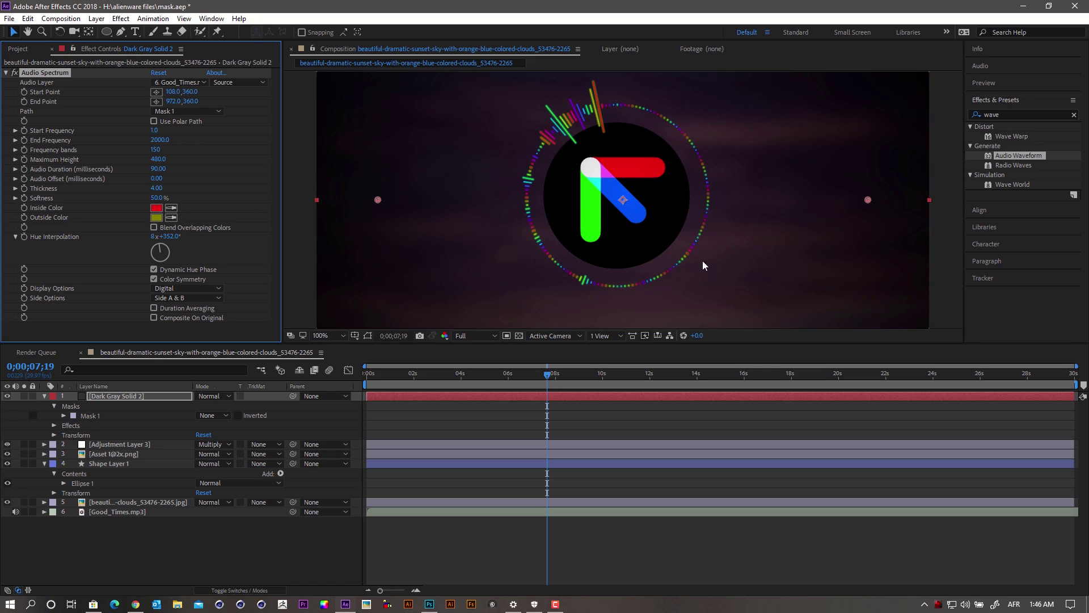
click(154, 236)
text(1)
key(Return)
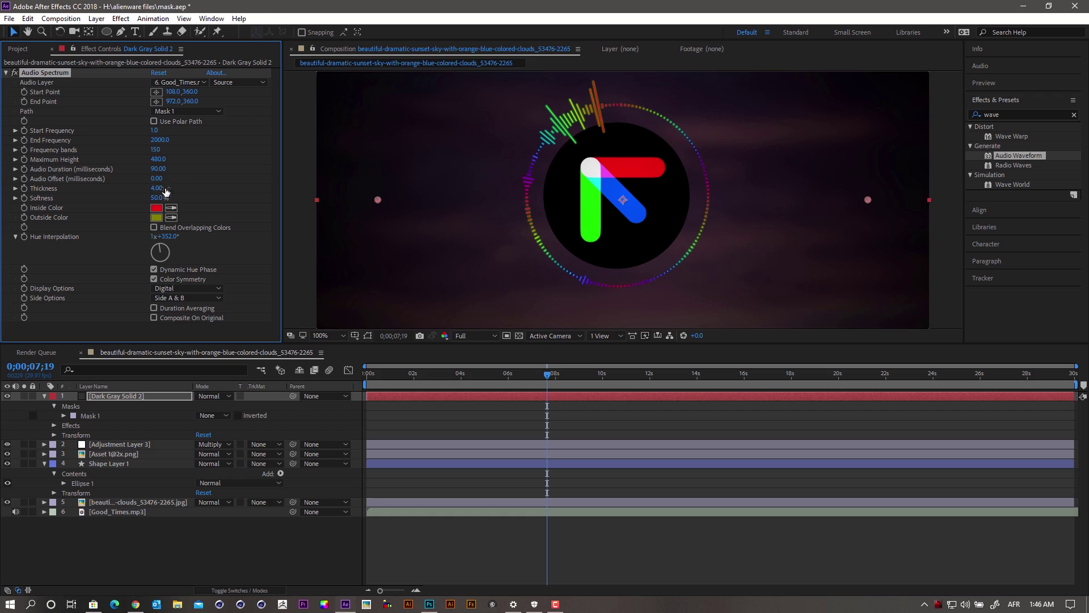
Set the spectrum's inside color to white and sample that white for the outside color, making the whole ring white
click(156, 209)
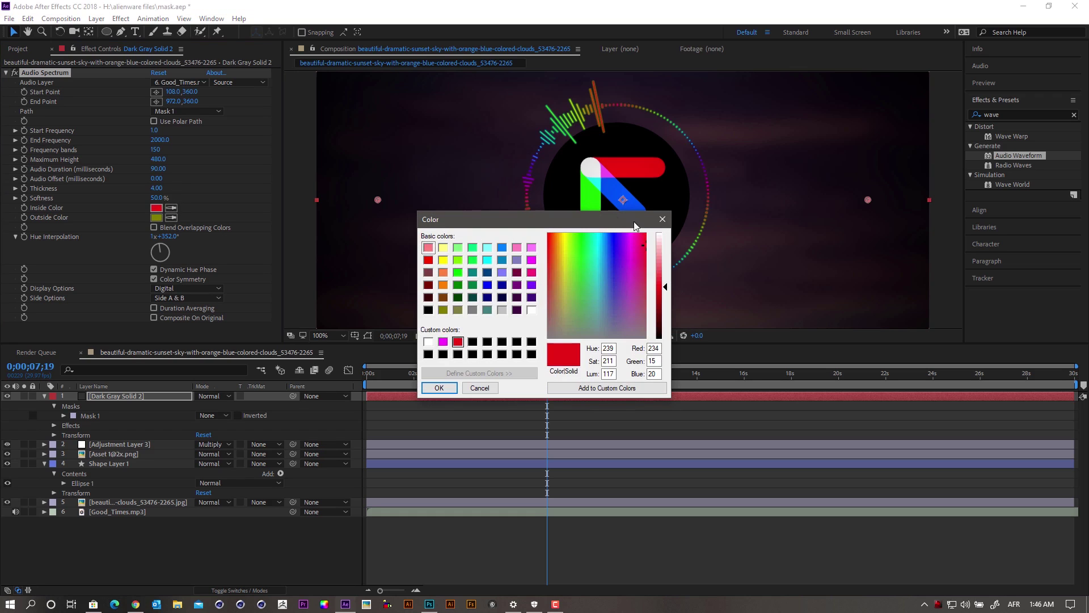
drag(656, 246, 657, 227)
click(439, 388)
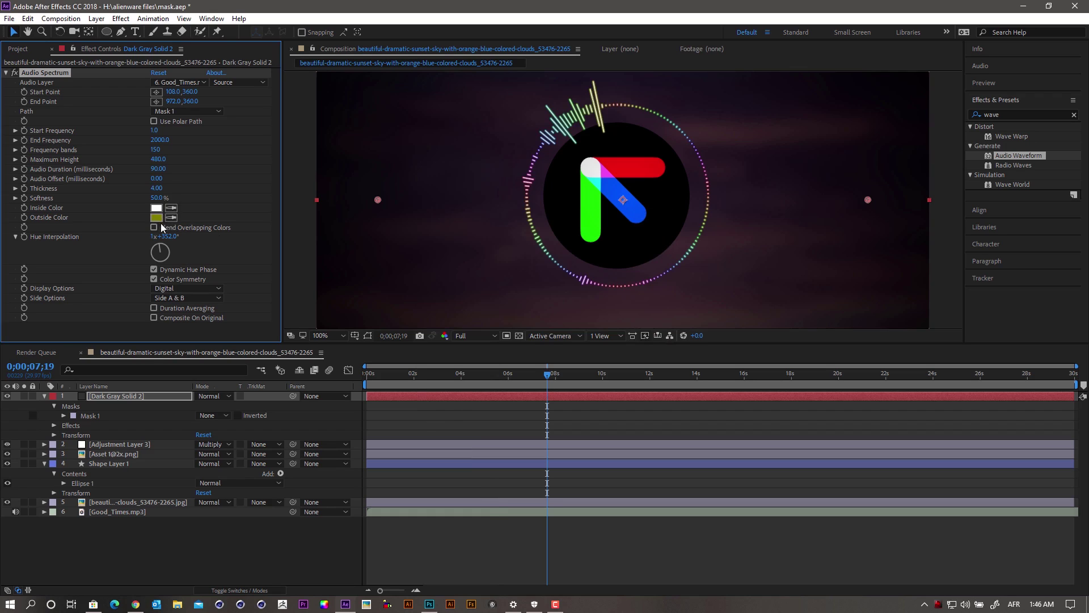
click(587, 257)
click(170, 217)
click(157, 208)
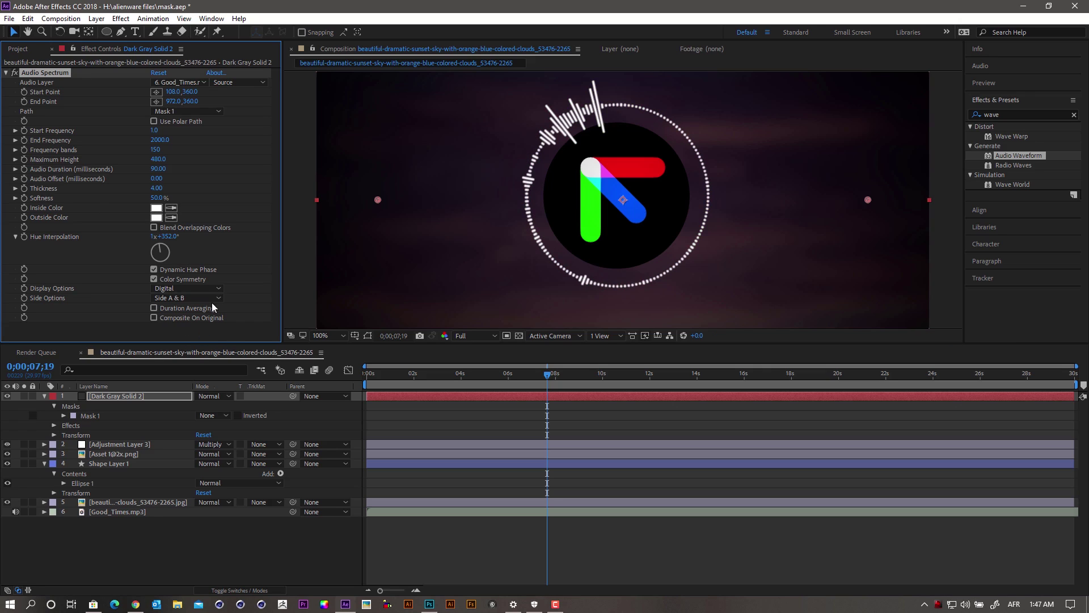
click(198, 288)
click(187, 299)
click(156, 217)
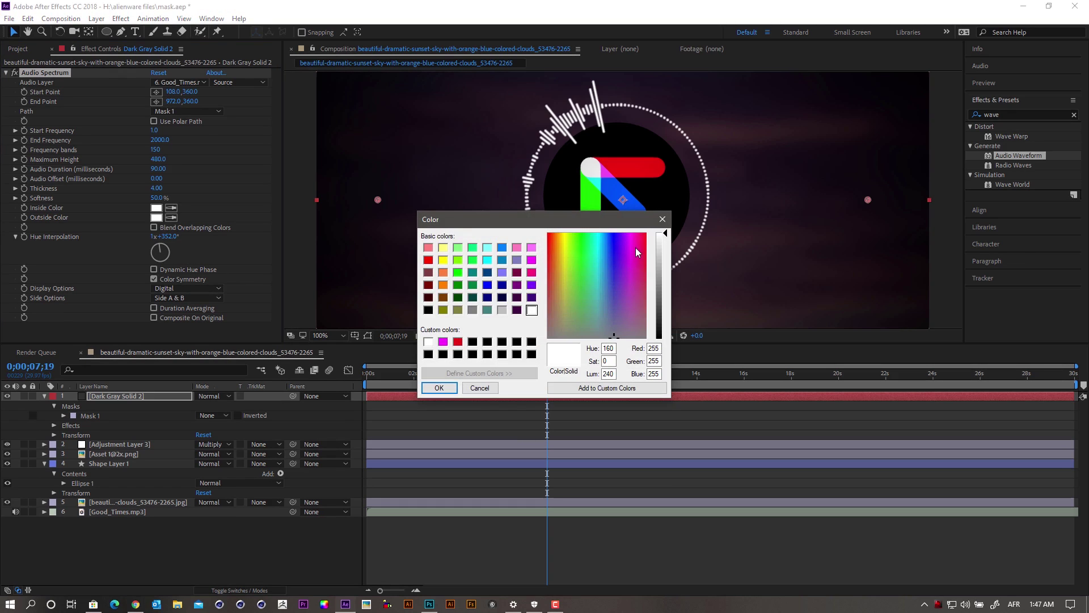
click(645, 239)
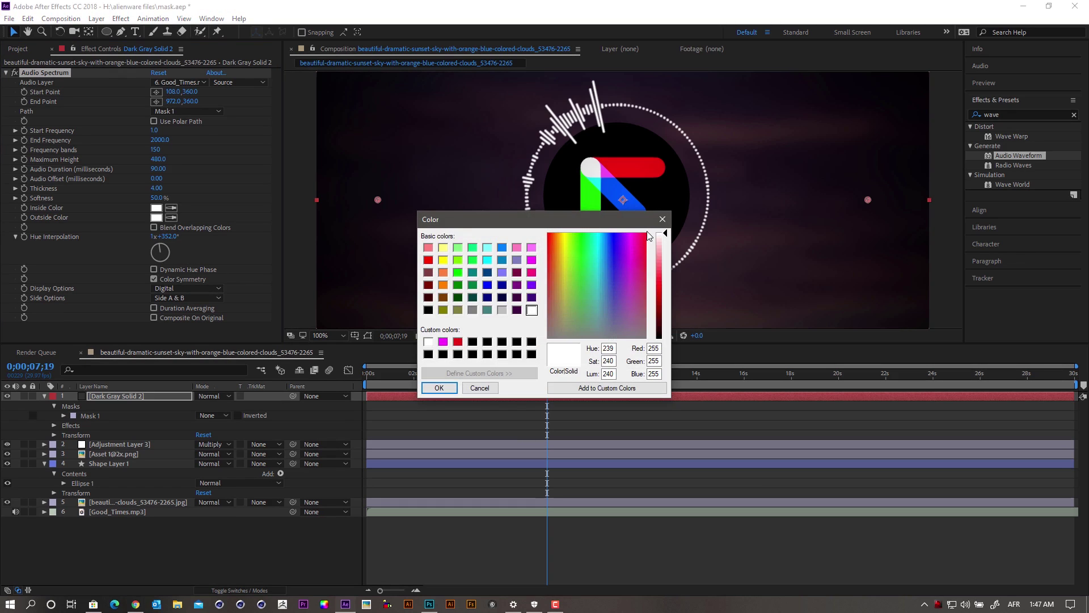
click(545, 244)
click(662, 219)
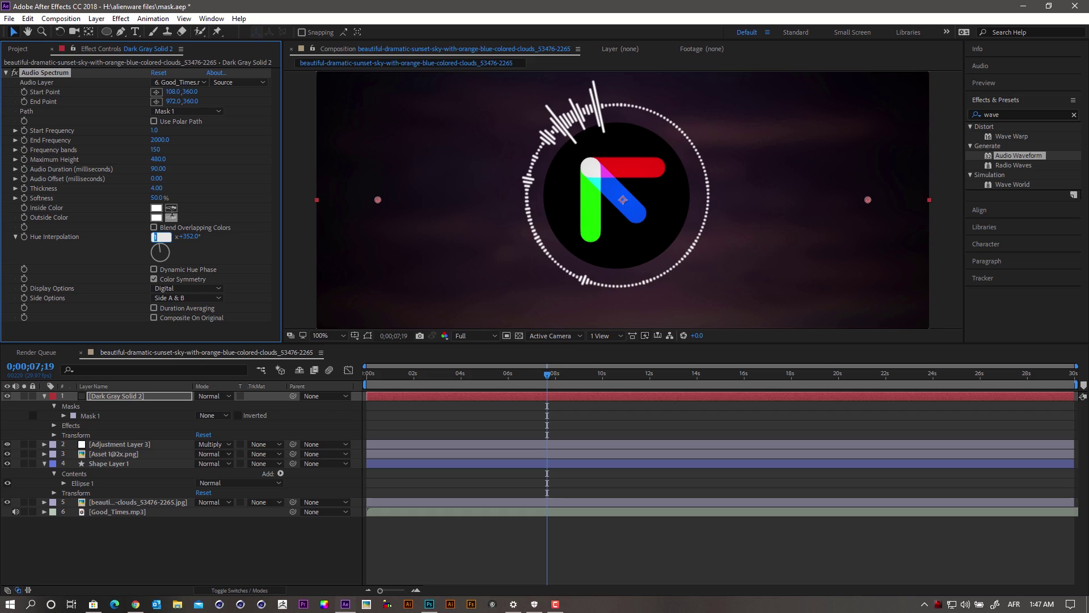
Reset the hue interpolation to 0x+0.0°, and switch Color Symmetry off and back on
click(168, 239)
text(0)
key(Return)
click(158, 283)
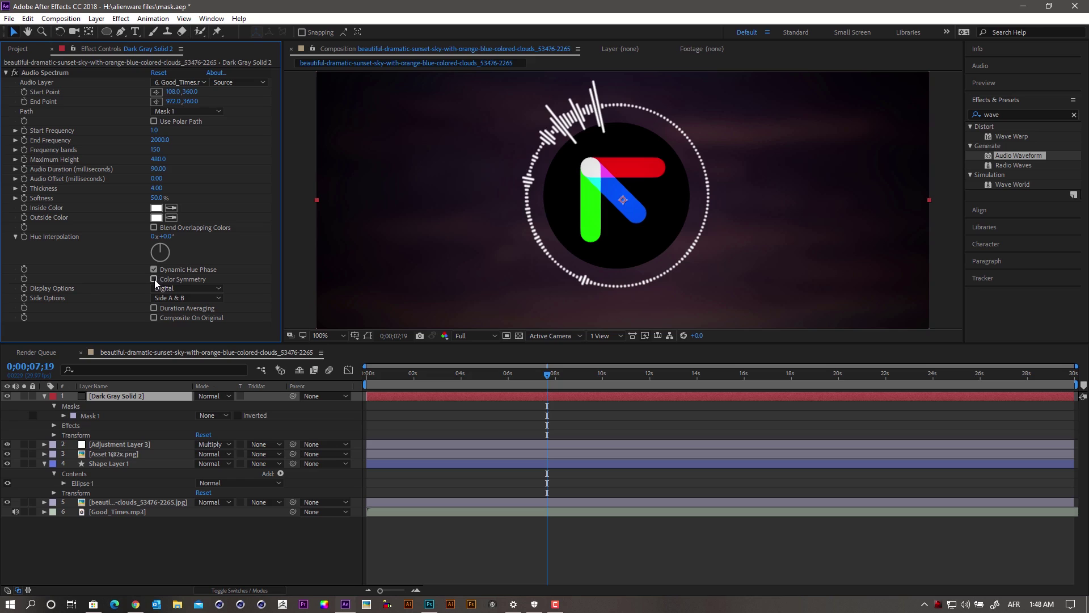
click(153, 279)
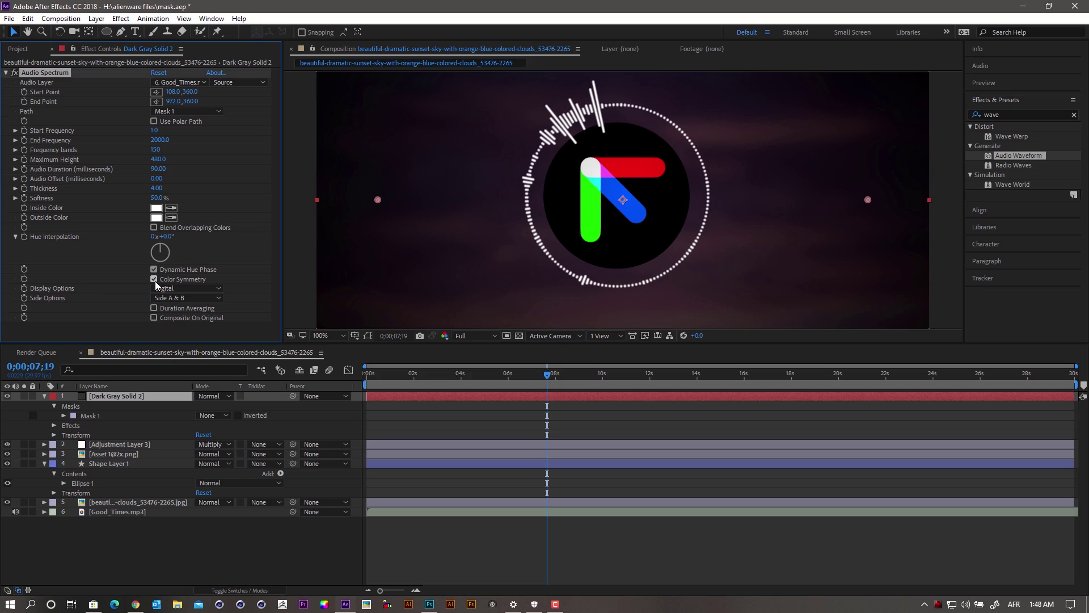
Try the Analog lines display option for the spectrum, and preview it from about 2 seconds
click(195, 289)
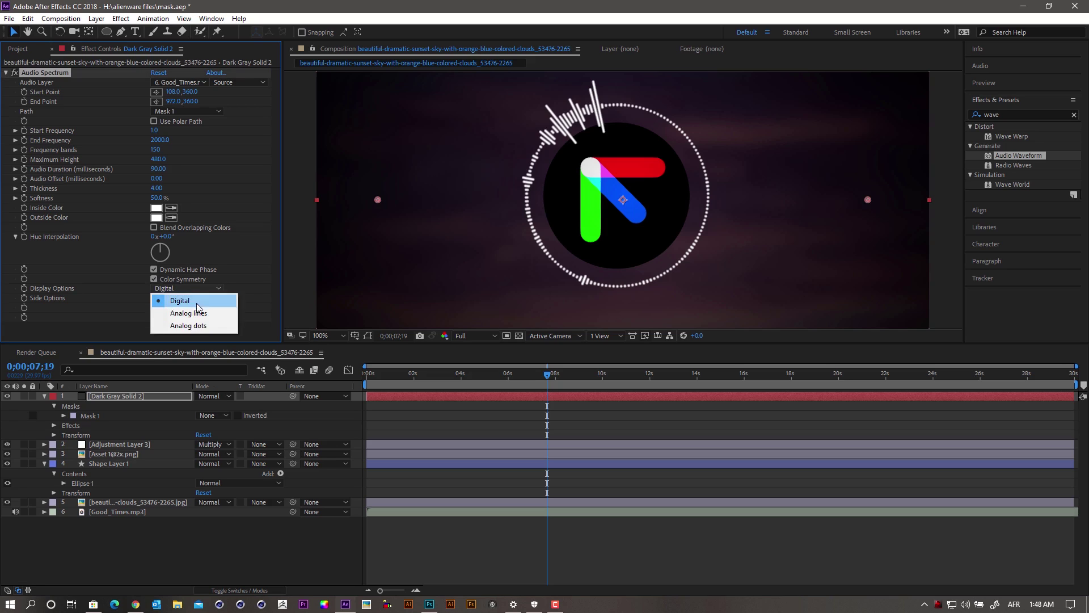
click(190, 288)
click(191, 287)
click(194, 290)
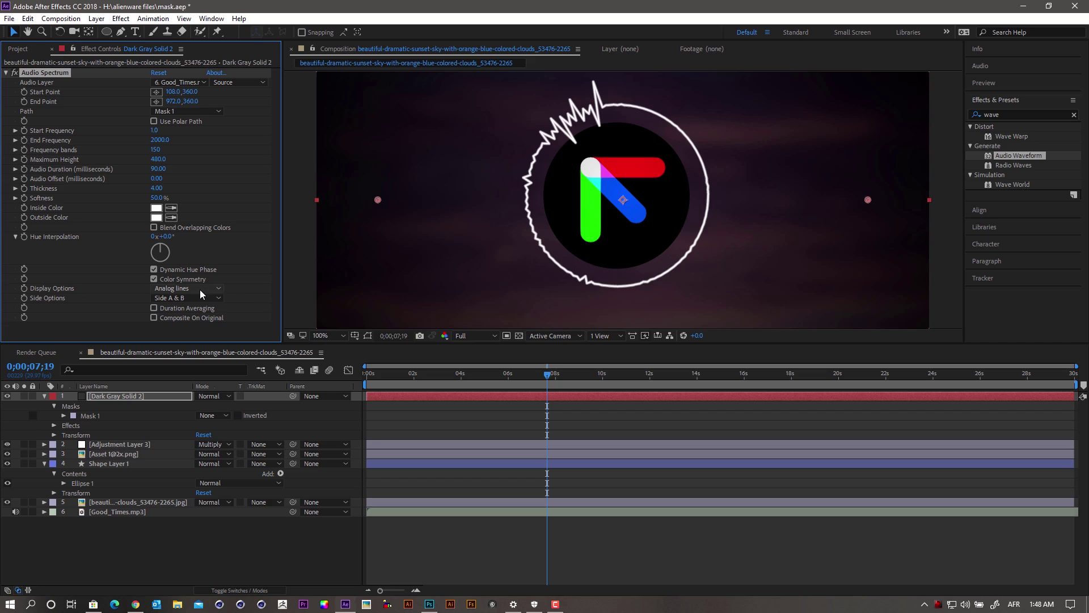
drag(541, 377, 420, 386)
key(space)
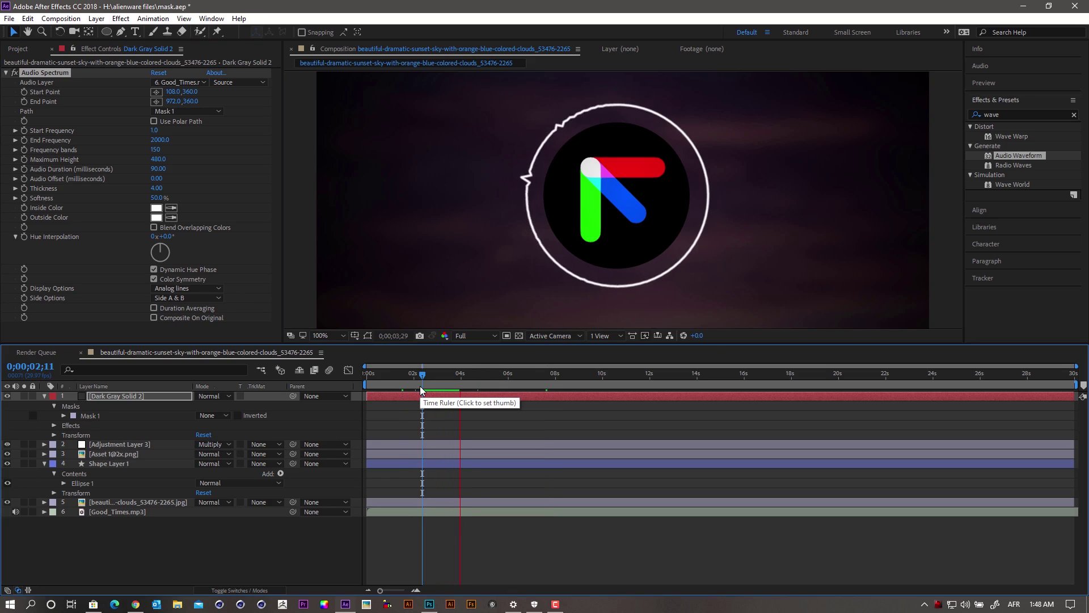
key(space)
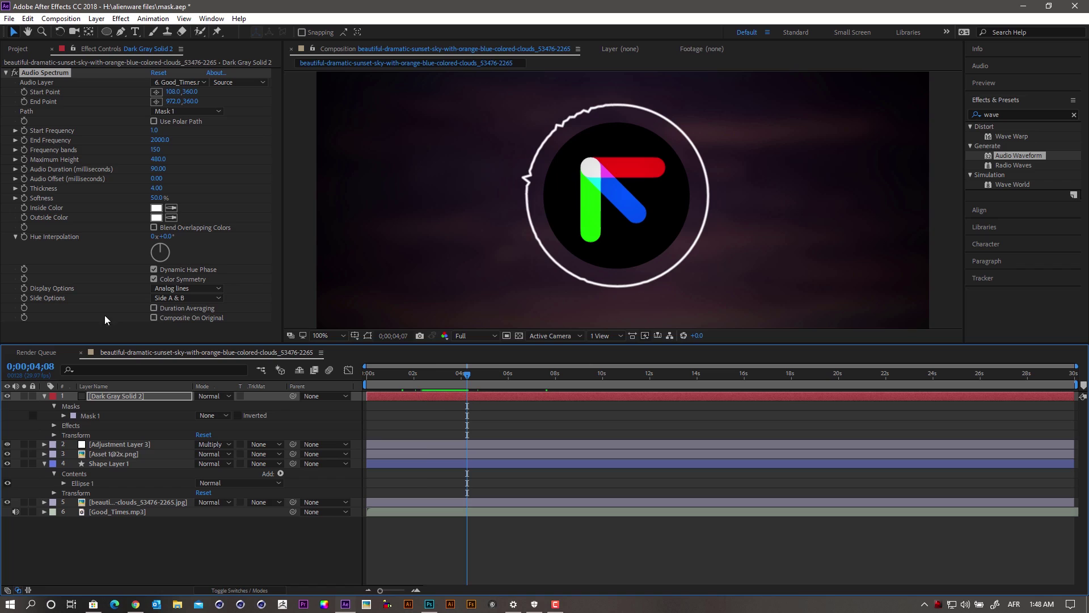
Try the Analog dots display option, preview it from about 4 seconds, and return the spectrum to Digital
click(195, 289)
click(198, 325)
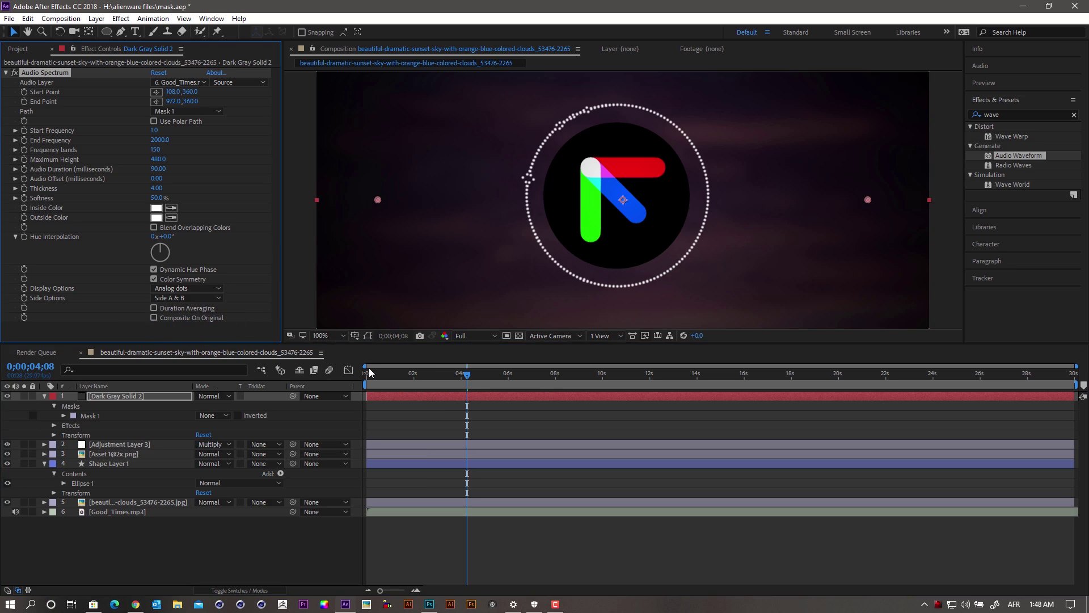
key(space)
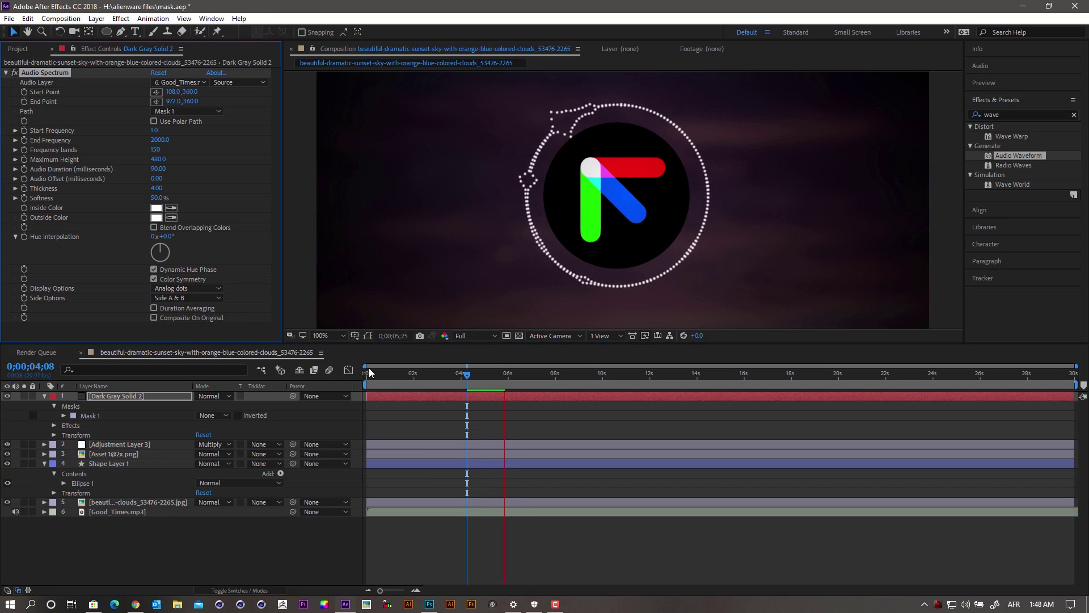
key(space)
click(168, 289)
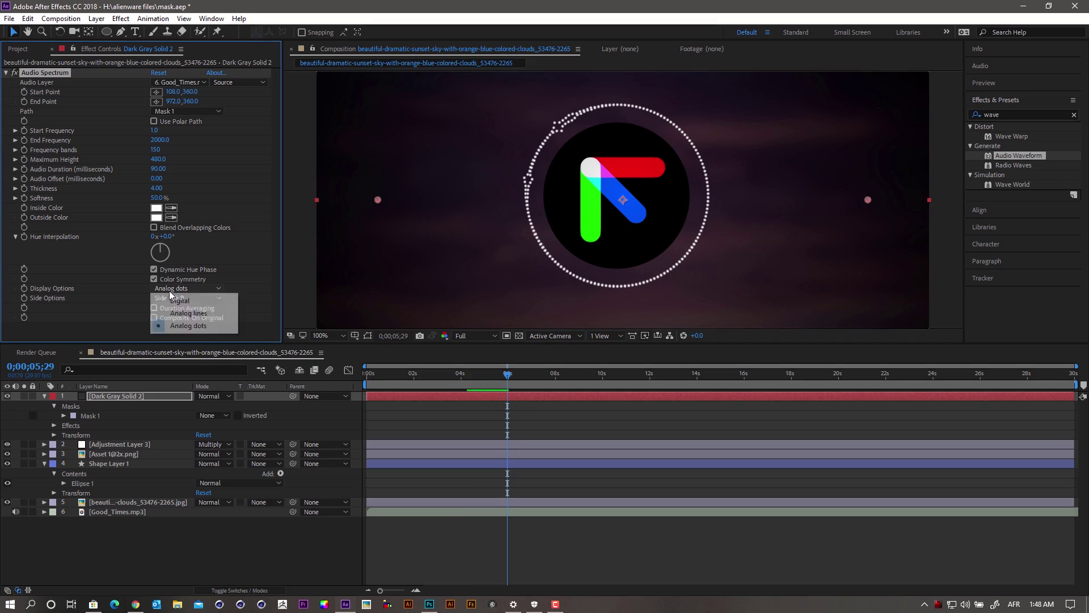
click(181, 301)
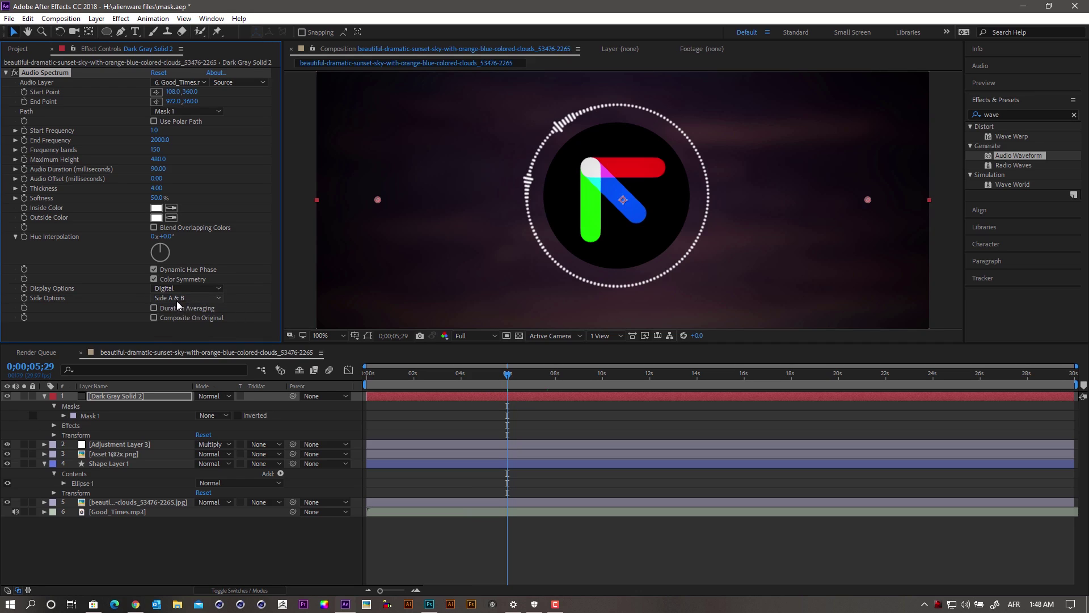
Try the spectrum's Side A option, and set its side option to Side B
click(180, 297)
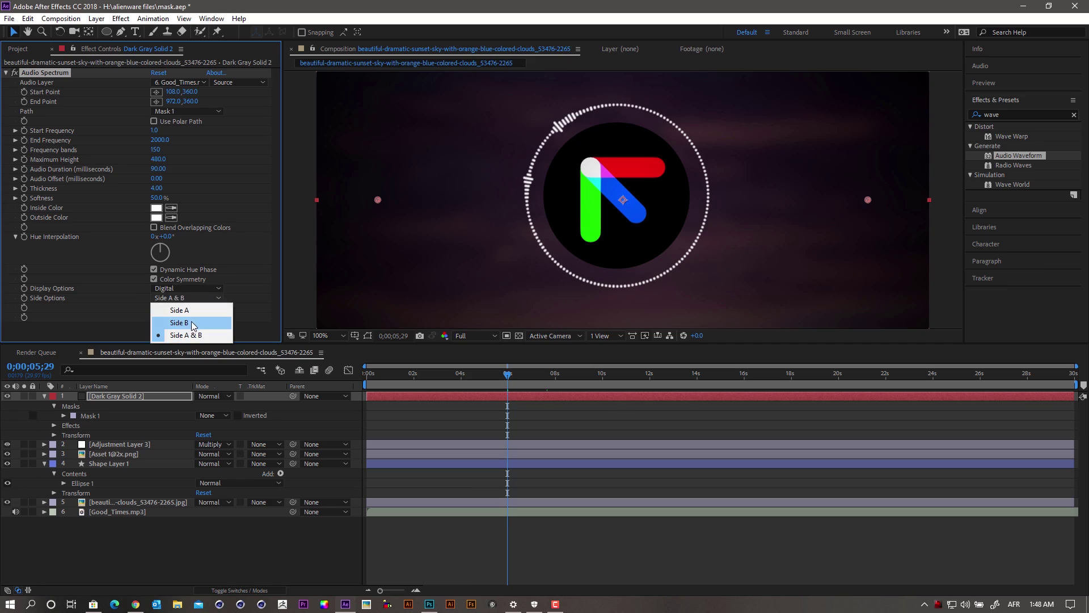
click(189, 312)
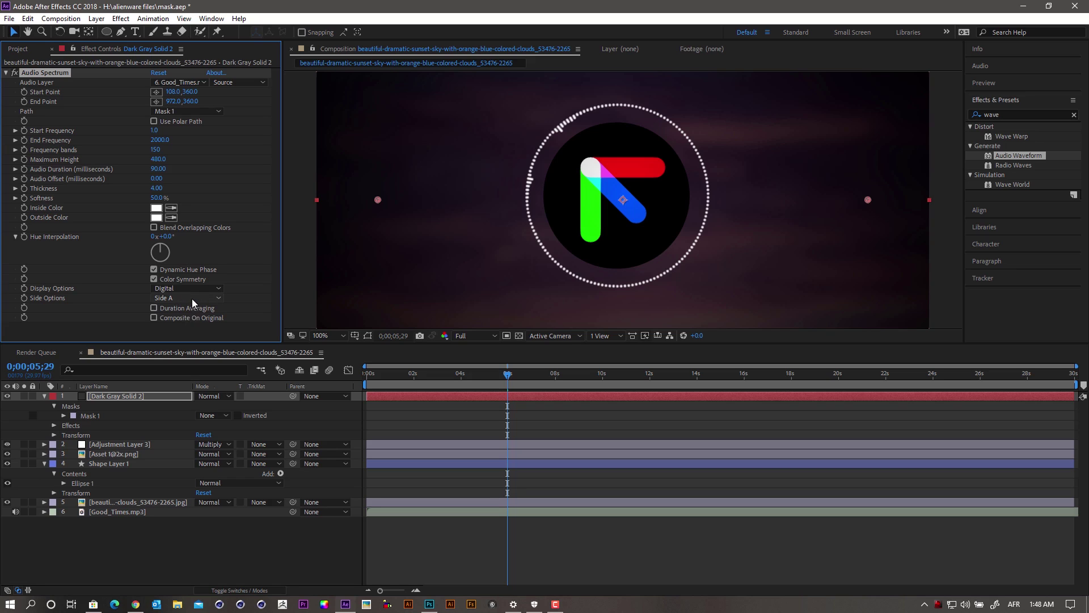
click(178, 297)
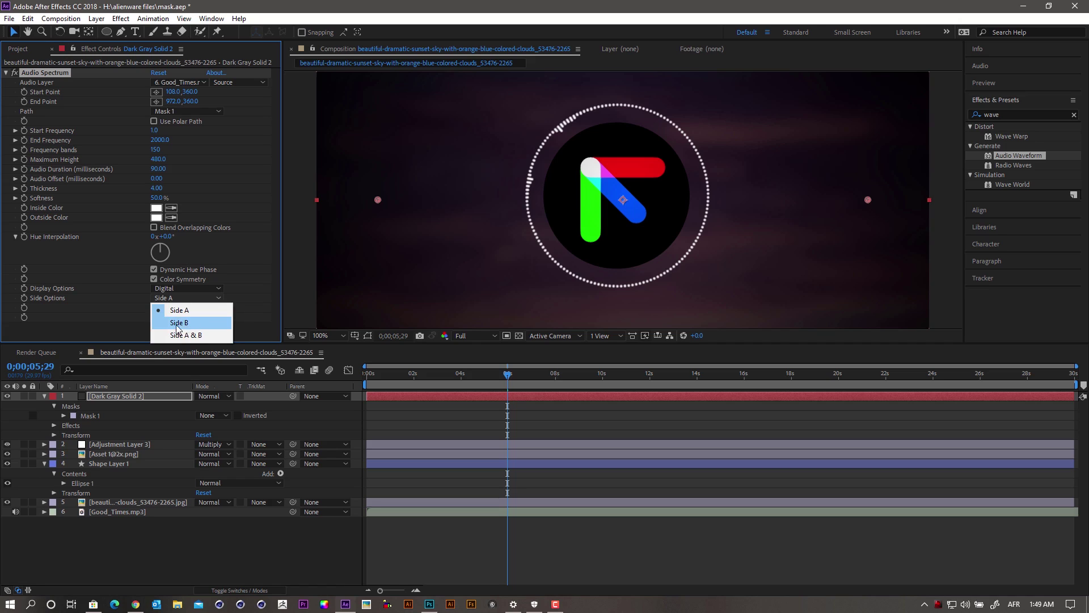
click(180, 327)
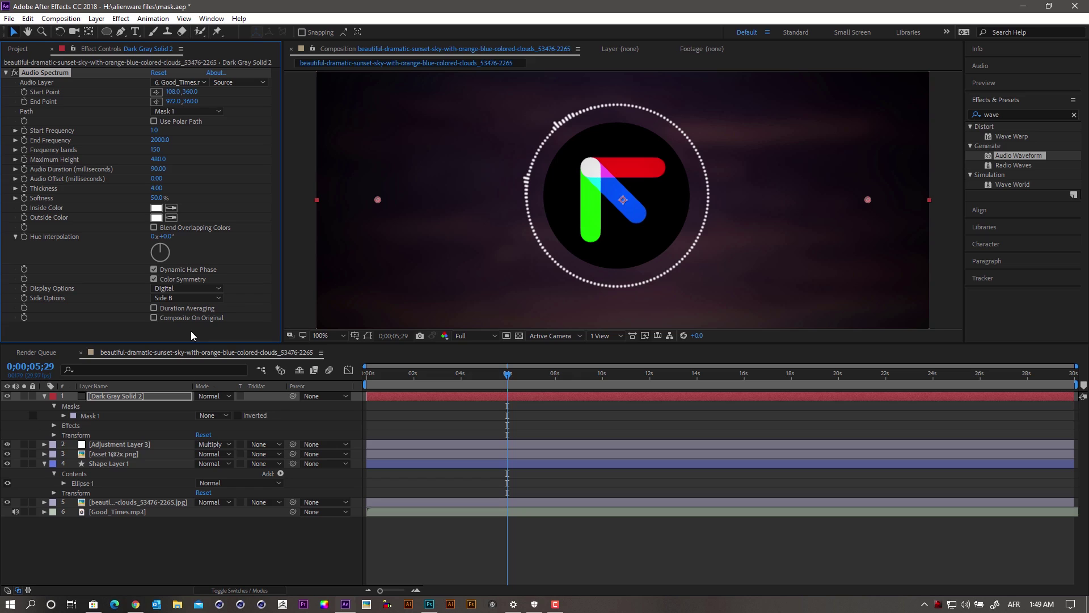
click(365, 335)
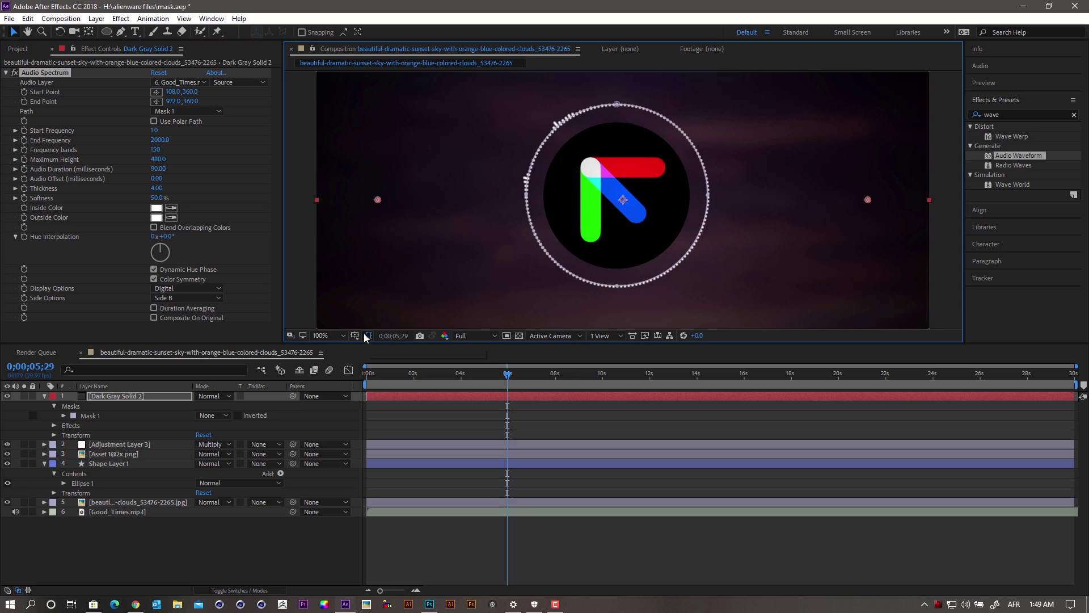
click(366, 336)
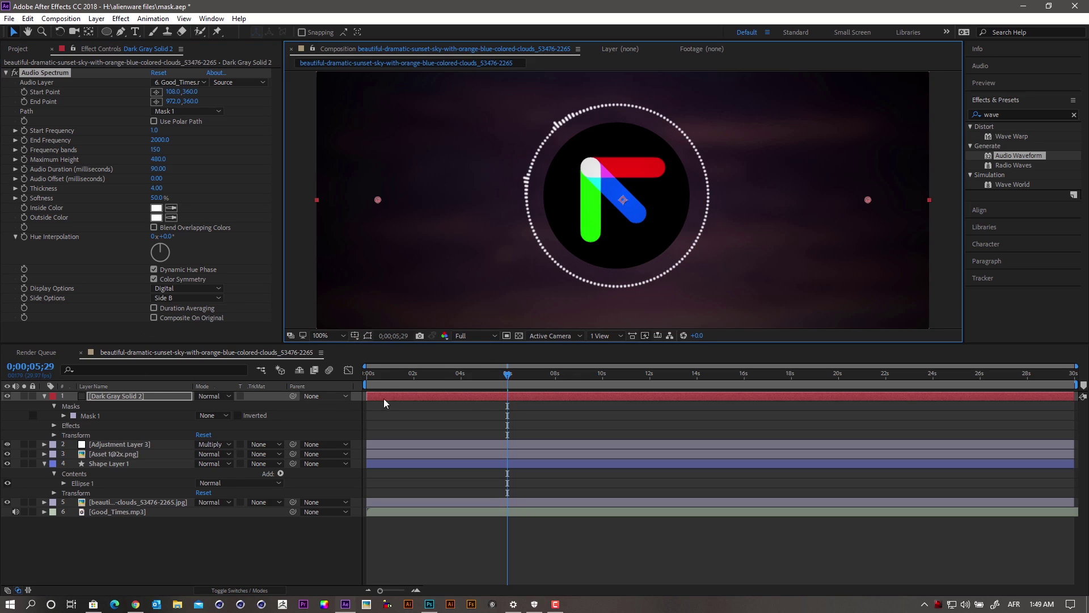
Preview the one-sided spectrum from the start of the composition and return to the first frame
click(355, 385)
key(Home)
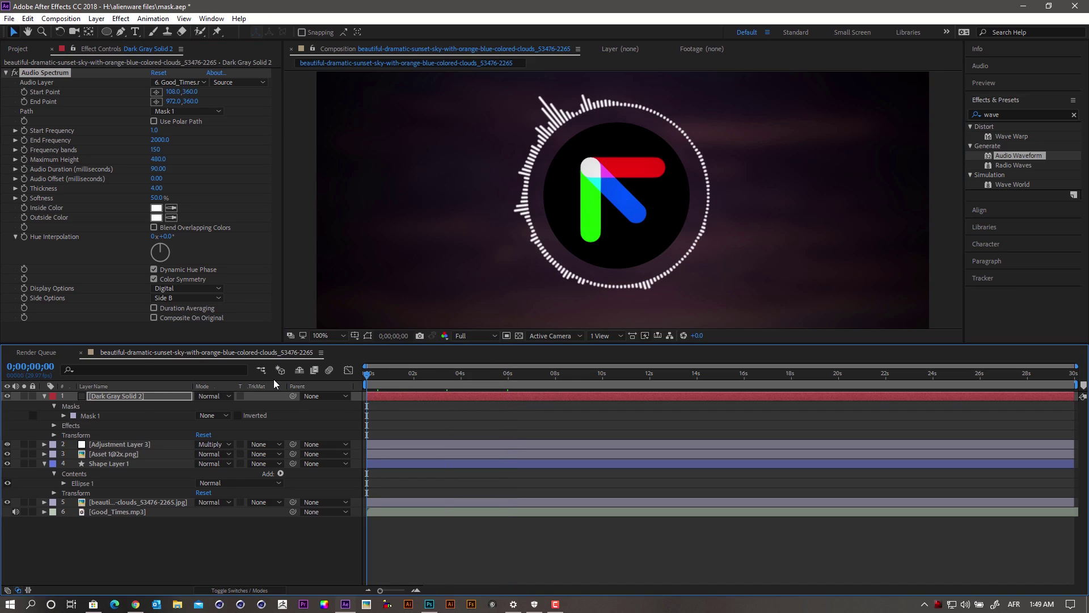
key(space)
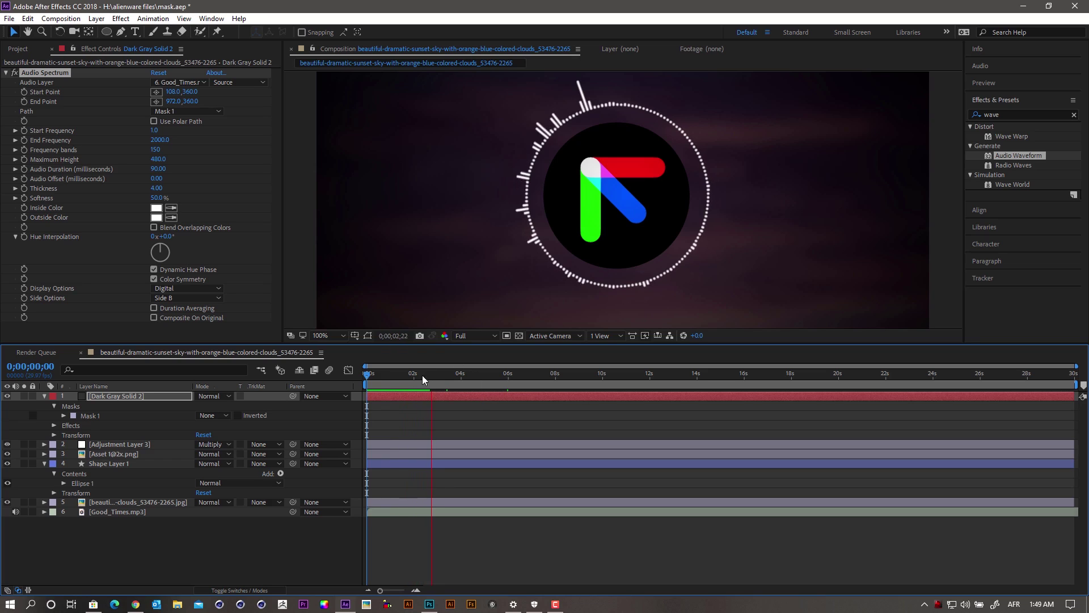
click(384, 375)
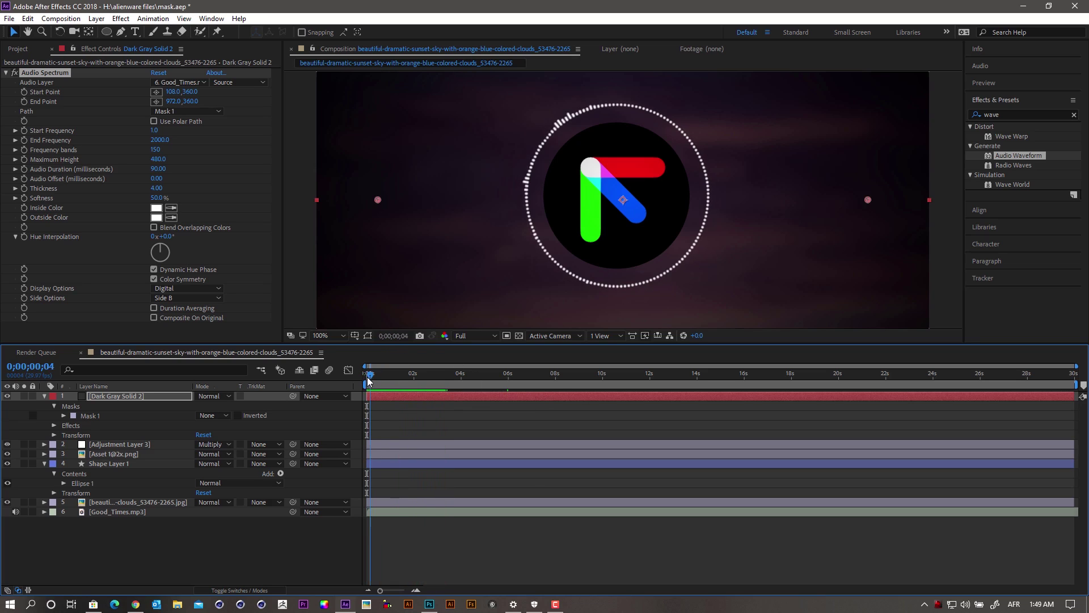
key(Home)
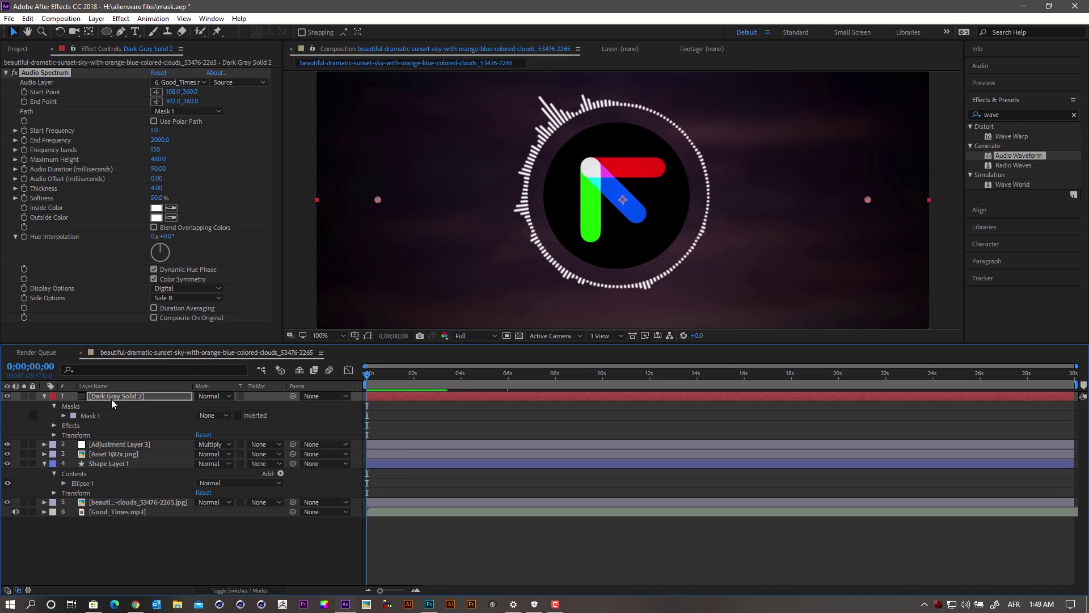
Show the outline of Mask 1 and nudge the mask slightly to the left to centre the spectrum ring around the black circle
click(88, 415)
click(368, 336)
click(369, 336)
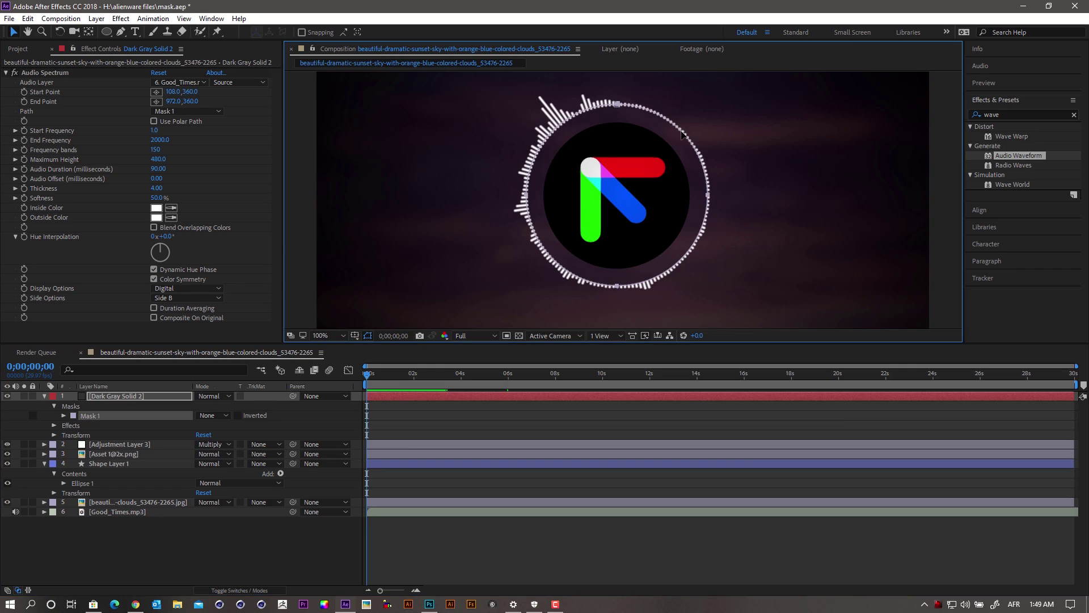
drag(681, 132, 680, 134)
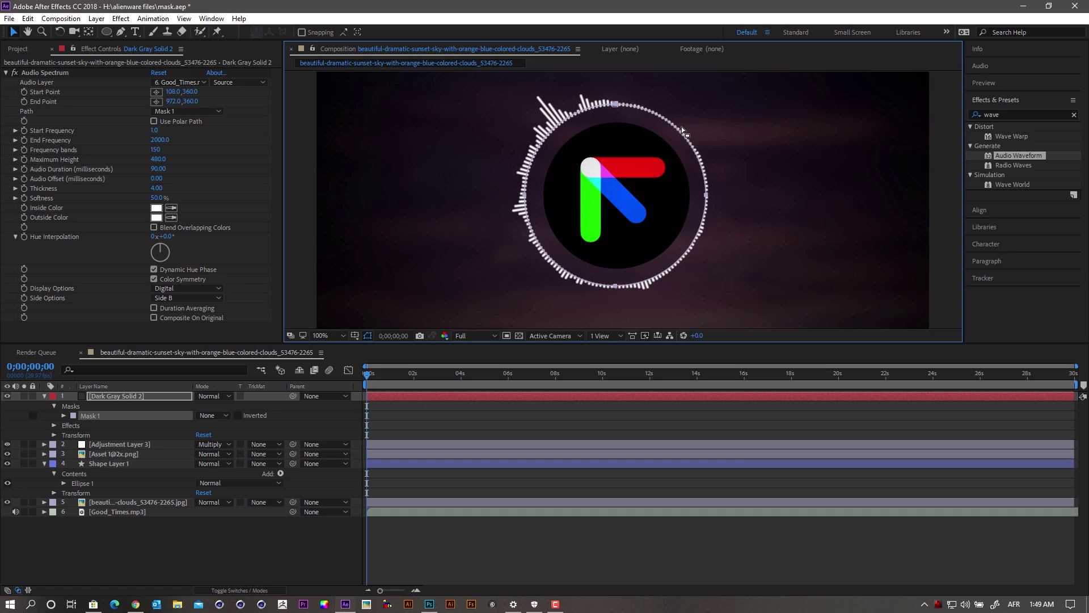
Scale the black circle on Shape Layer 1 down evenly about its centre, widening its gap to the spectrum ring
click(108, 464)
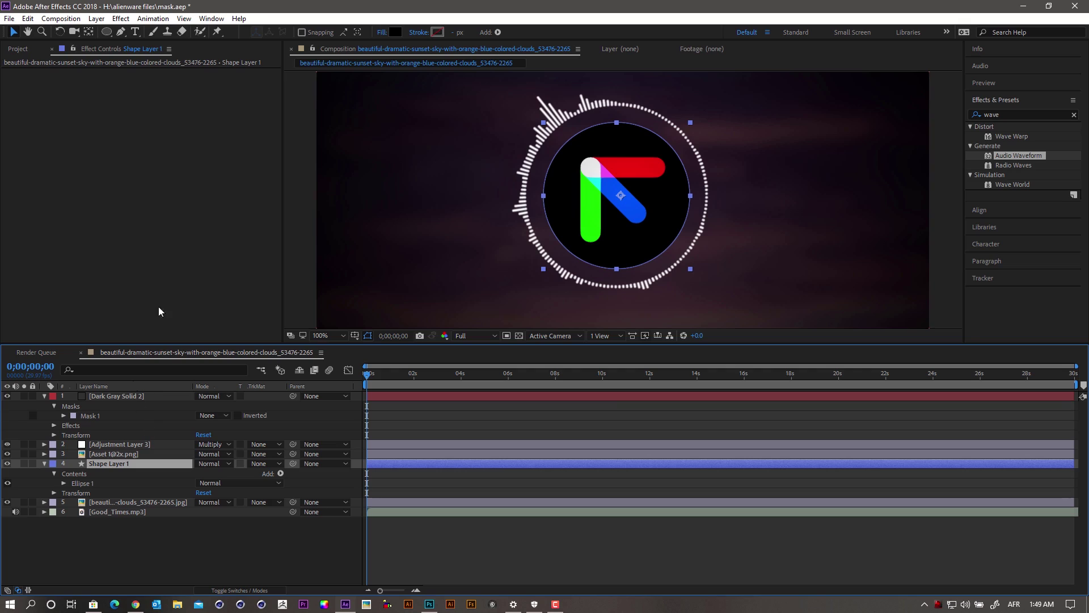
drag(694, 125, 687, 135)
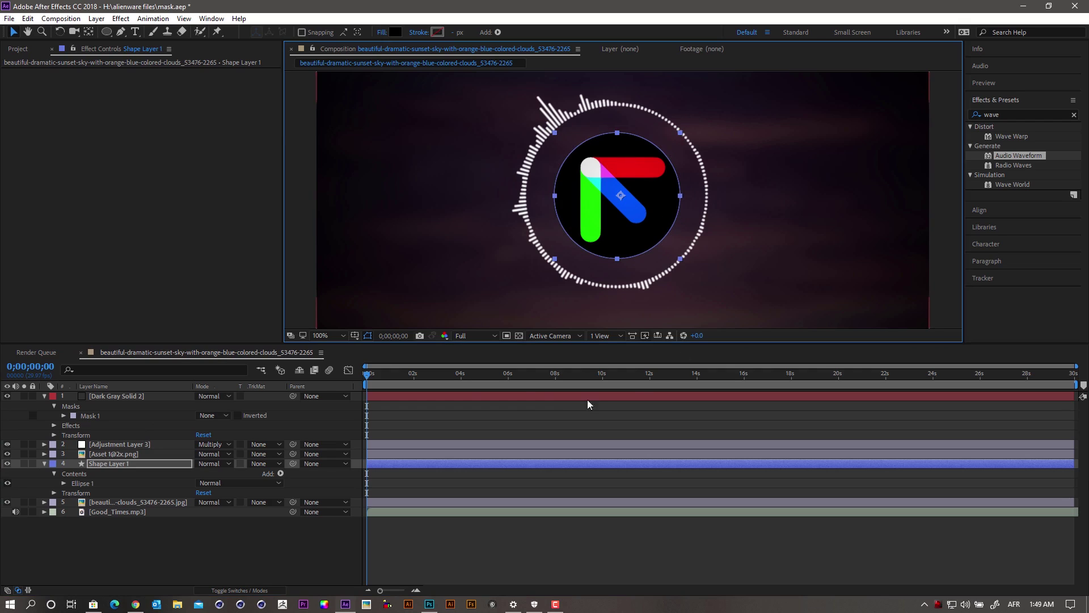
click(45, 396)
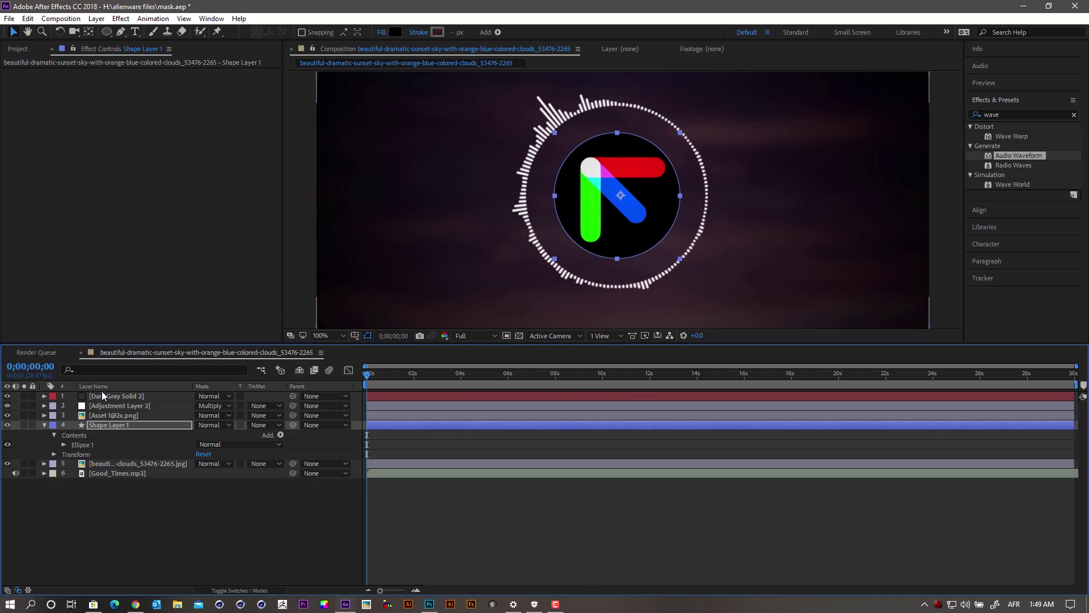
click(535, 146)
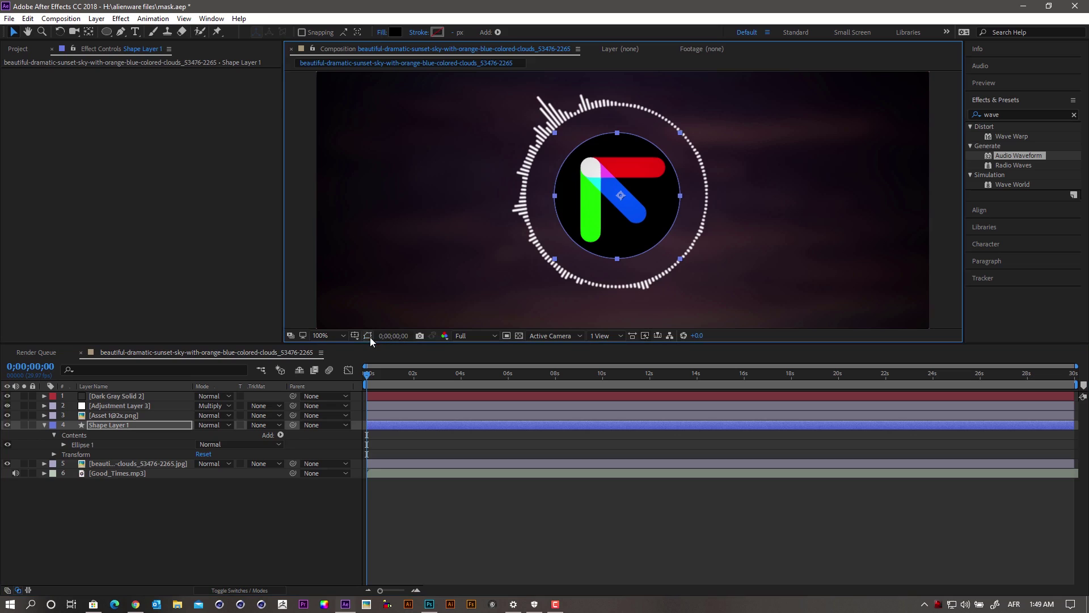
click(44, 396)
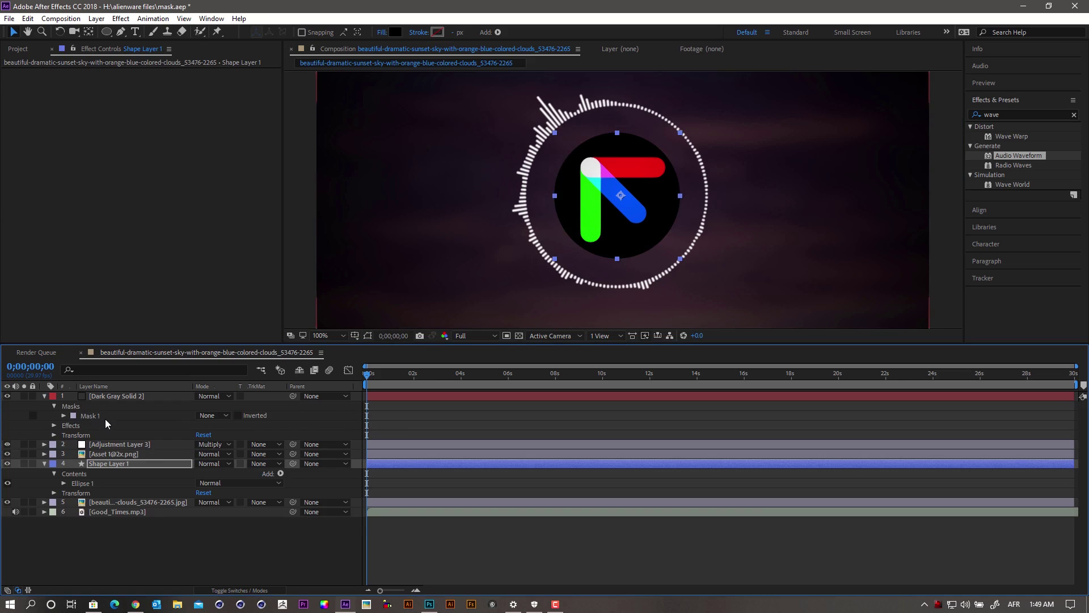
click(59, 407)
click(54, 407)
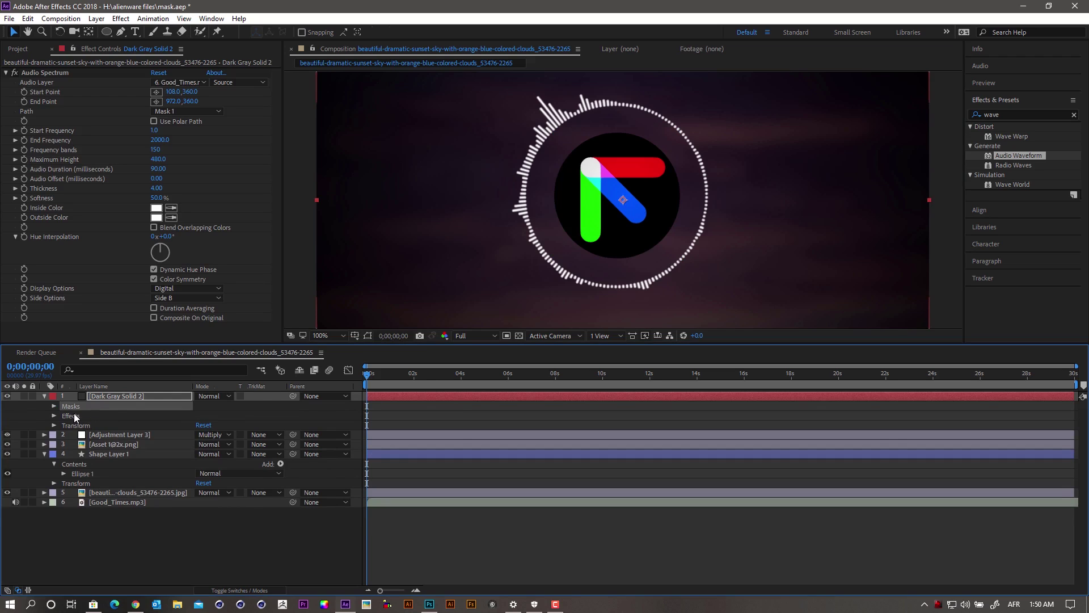
key(ctrl+d)
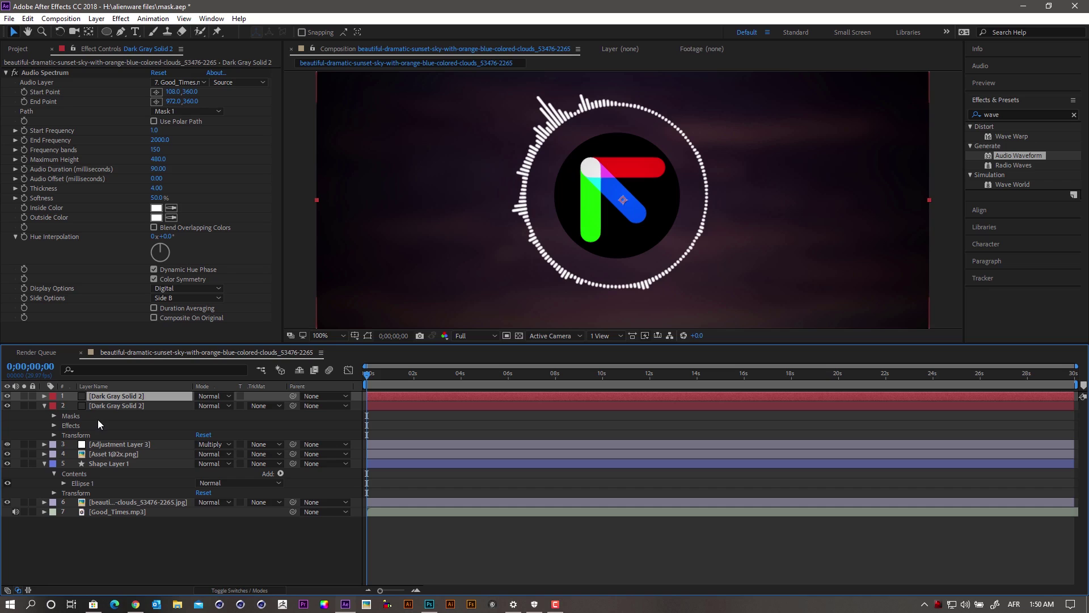
key(Delete)
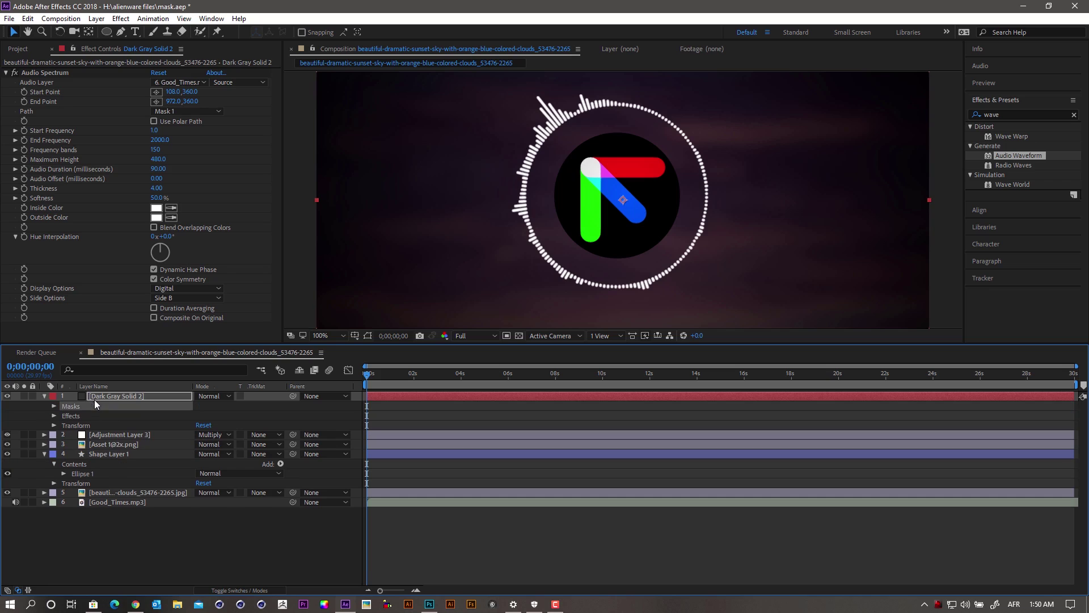
Duplicate Mask 1 on the Dark Gray Solid 2 layer and show the mask outlines
click(55, 406)
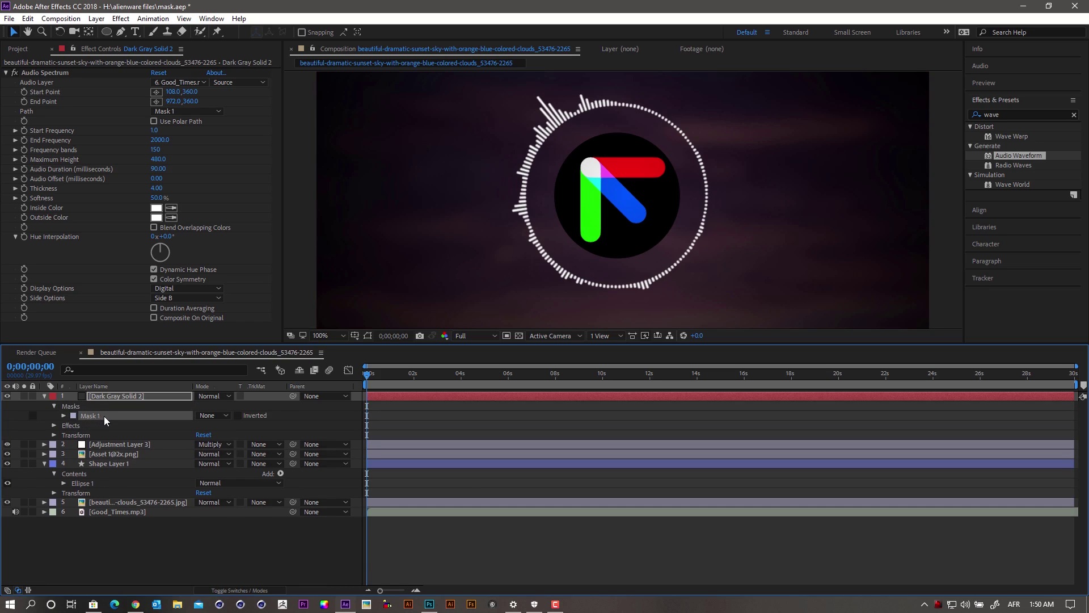
key(ctrl+d)
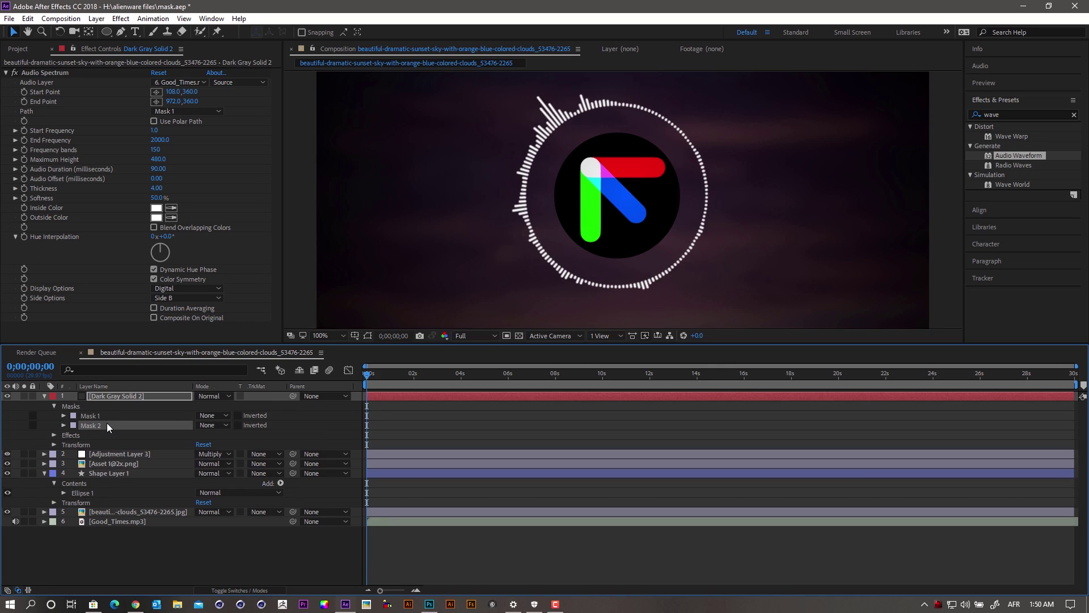
click(368, 336)
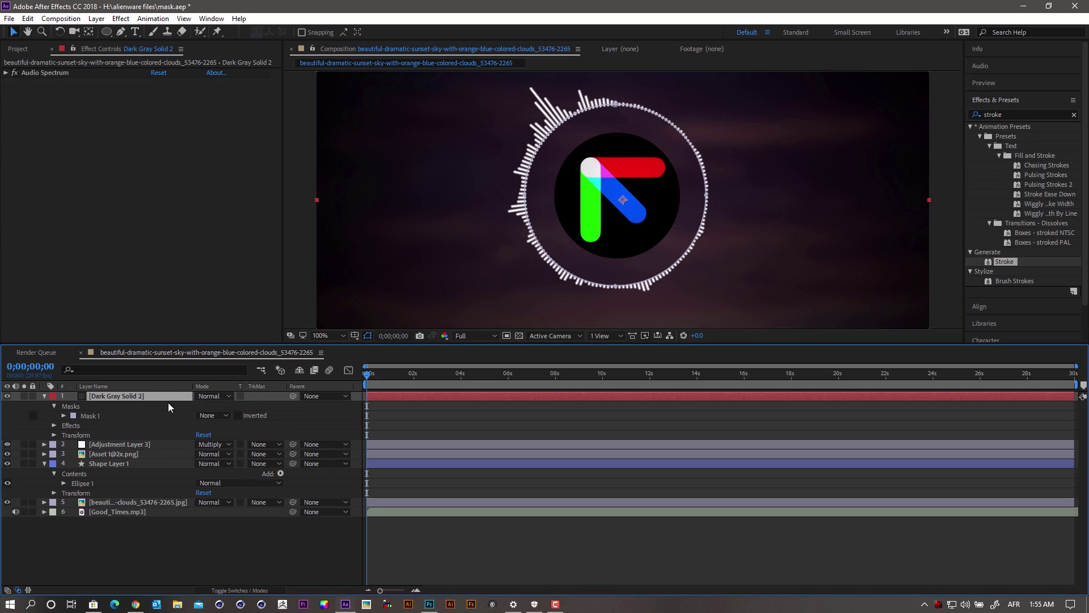
Duplicate Mask 1 on Dark Gray Solid 2 and scale the copy down evenly about its centre, between the spectrum and the black circle
click(91, 418)
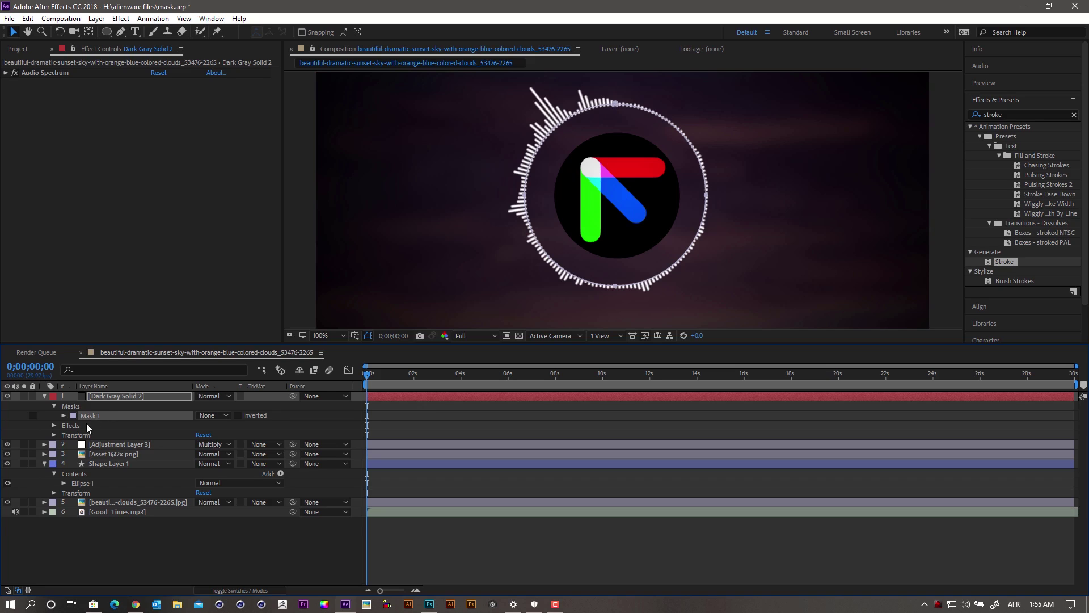
key(ctrl+d)
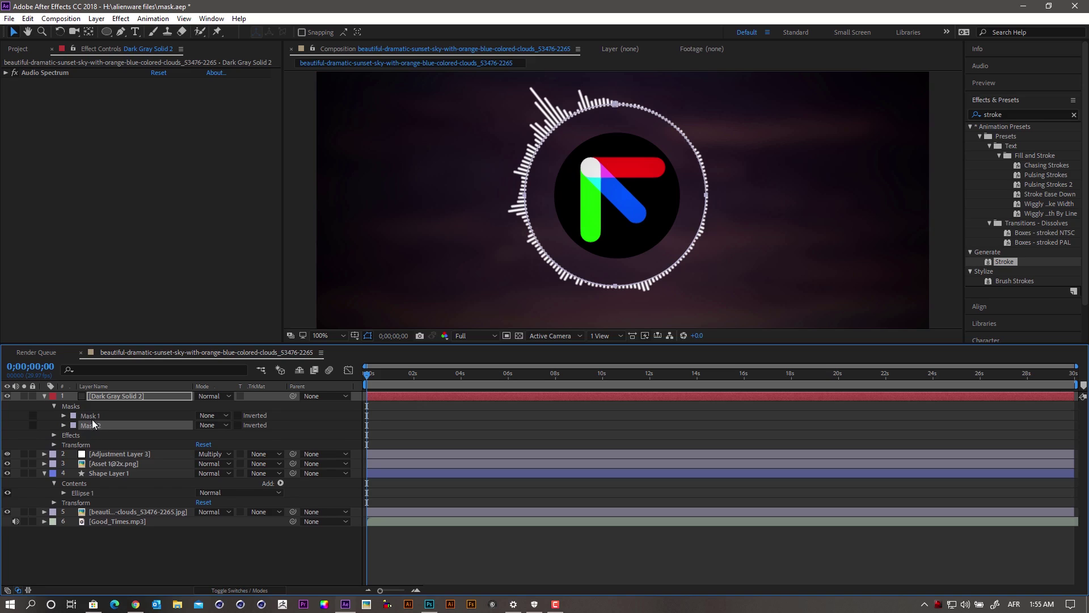
double_click(617, 107)
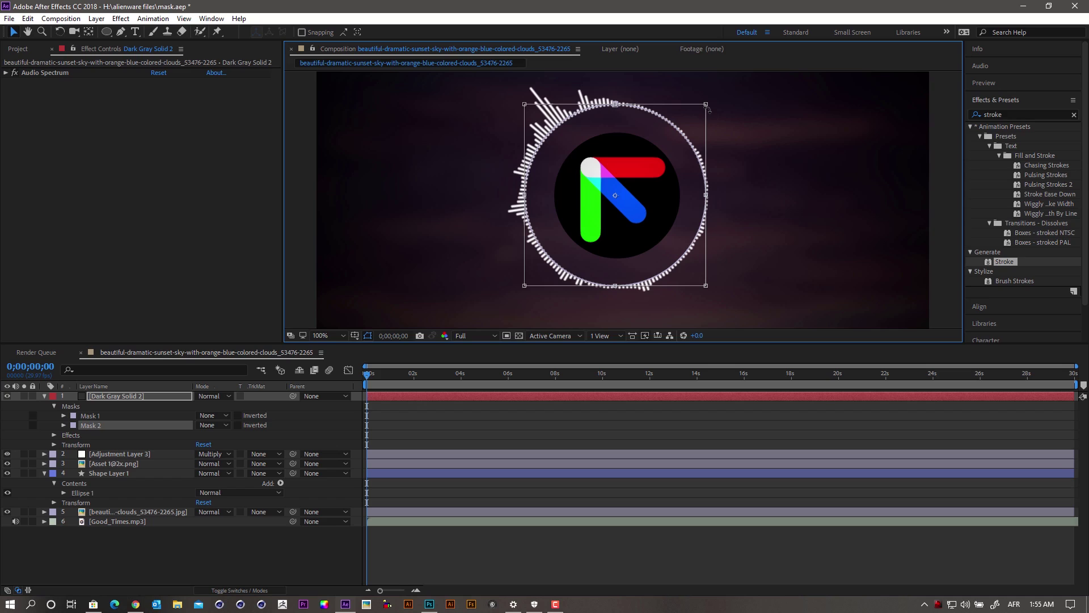
key(alt+shift)
drag(710, 107, 703, 119)
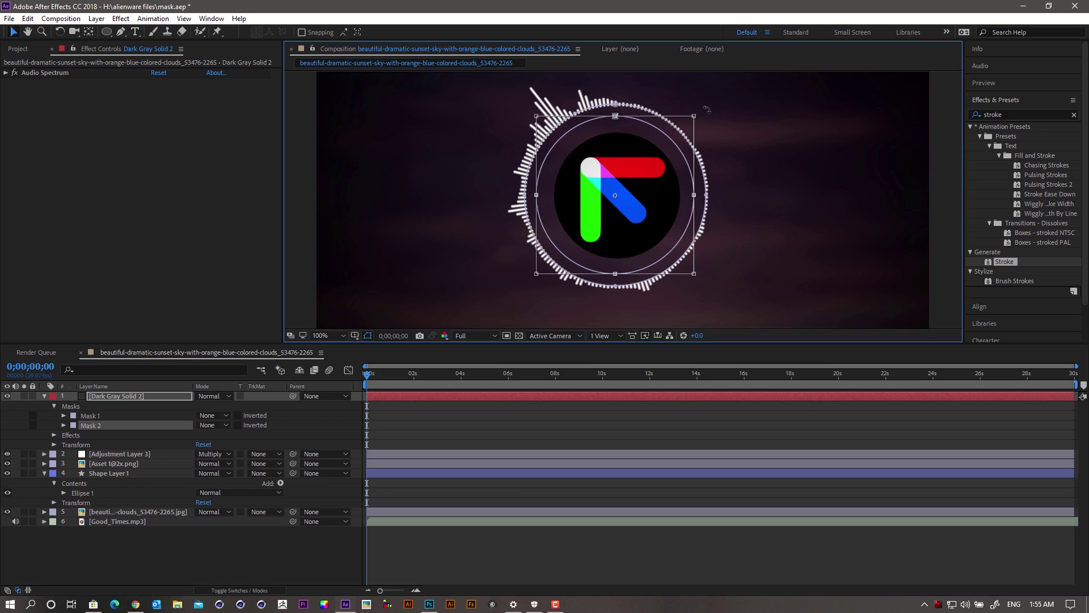
Apply the Stroke effect to the Dark Gray Solid 2 layer and assign Mask 2 as its path
click(1007, 113)
double_click(1010, 114)
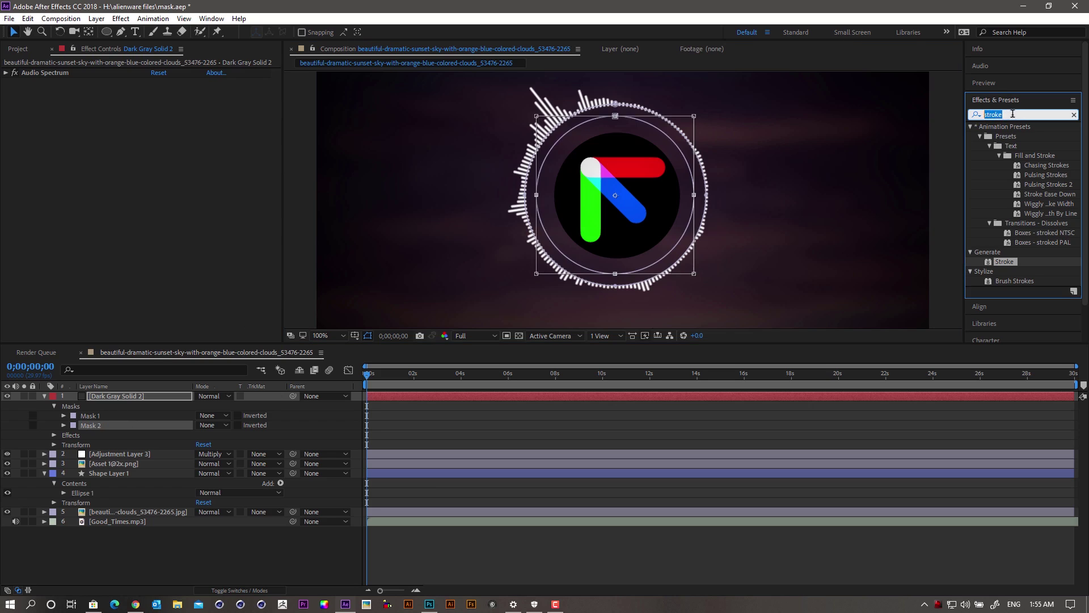
double_click(1008, 262)
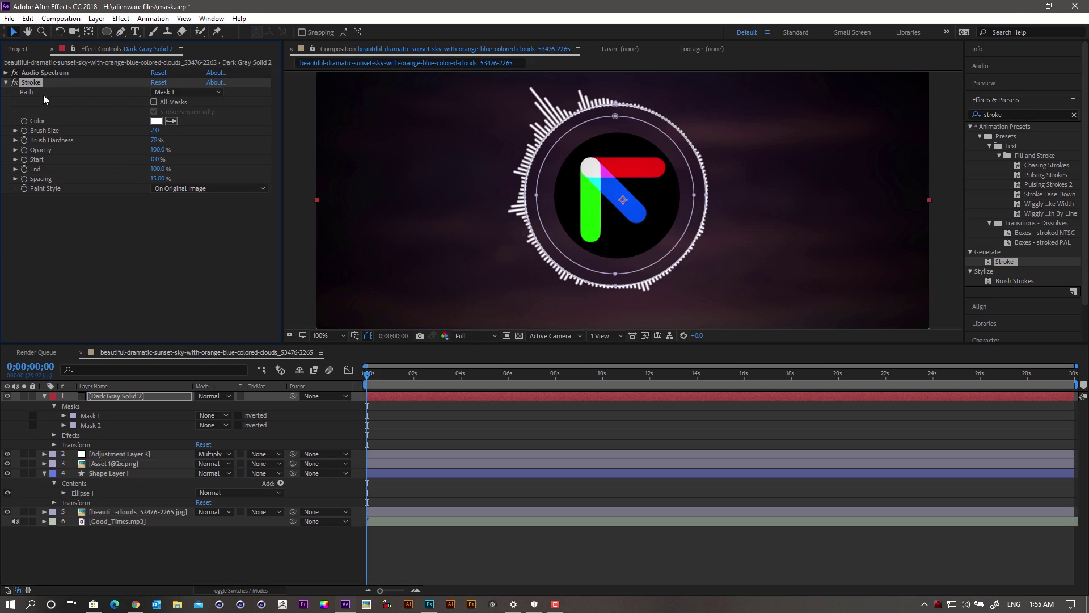
click(188, 93)
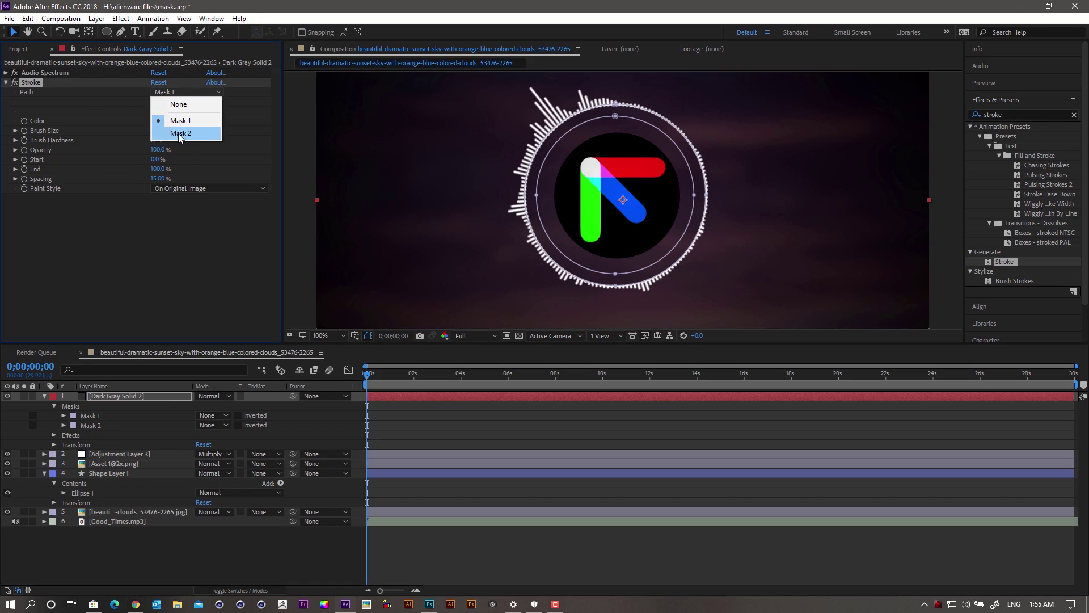
click(185, 135)
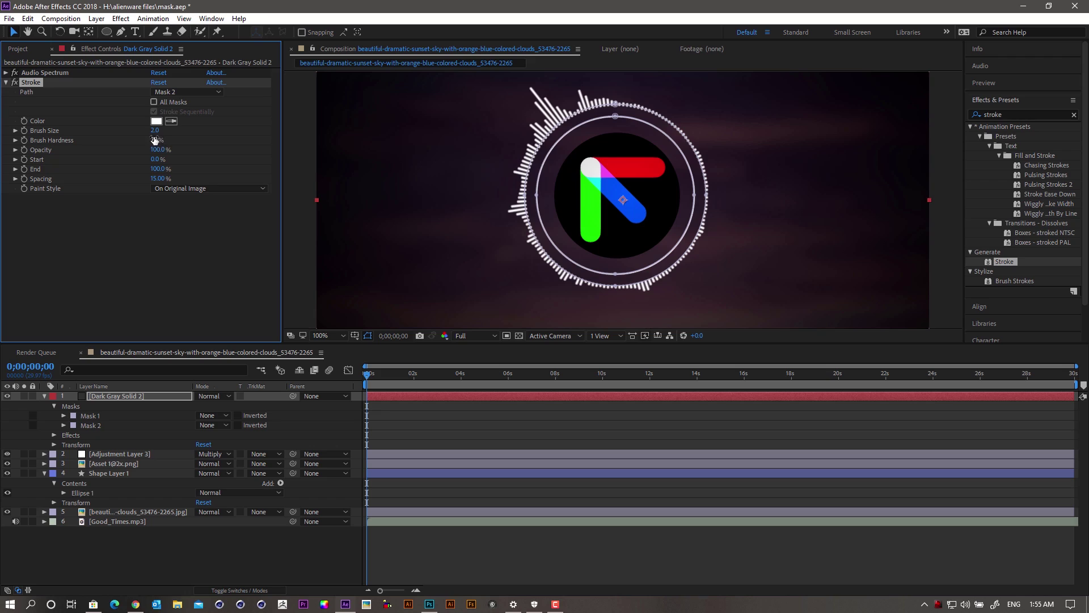
Set the stroke's brush size to 11.4 and its brush hardness to 70%
drag(154, 133, 217, 141)
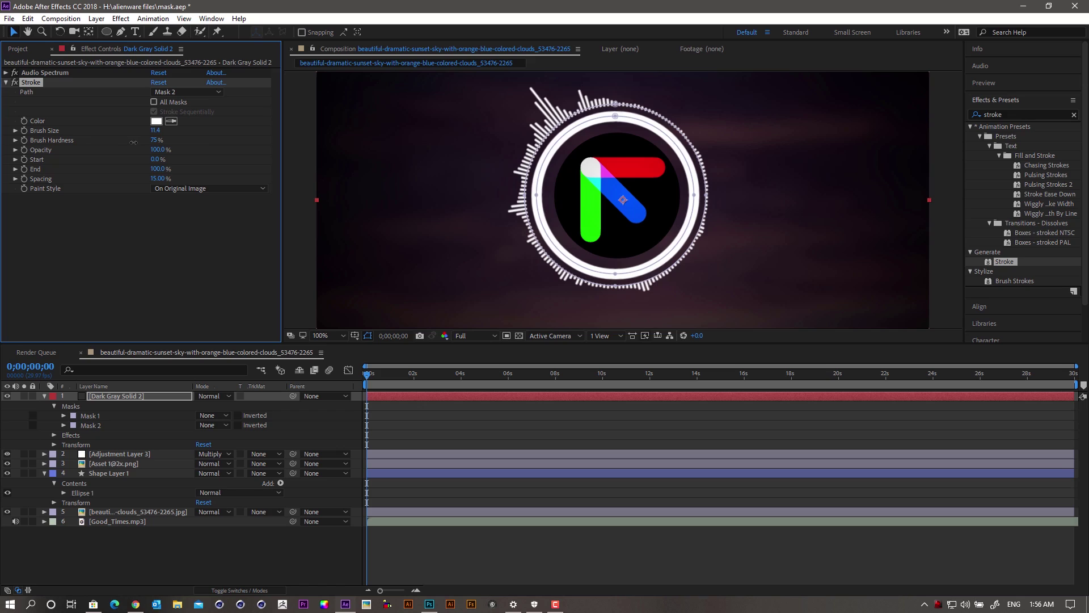
drag(132, 142, 125, 144)
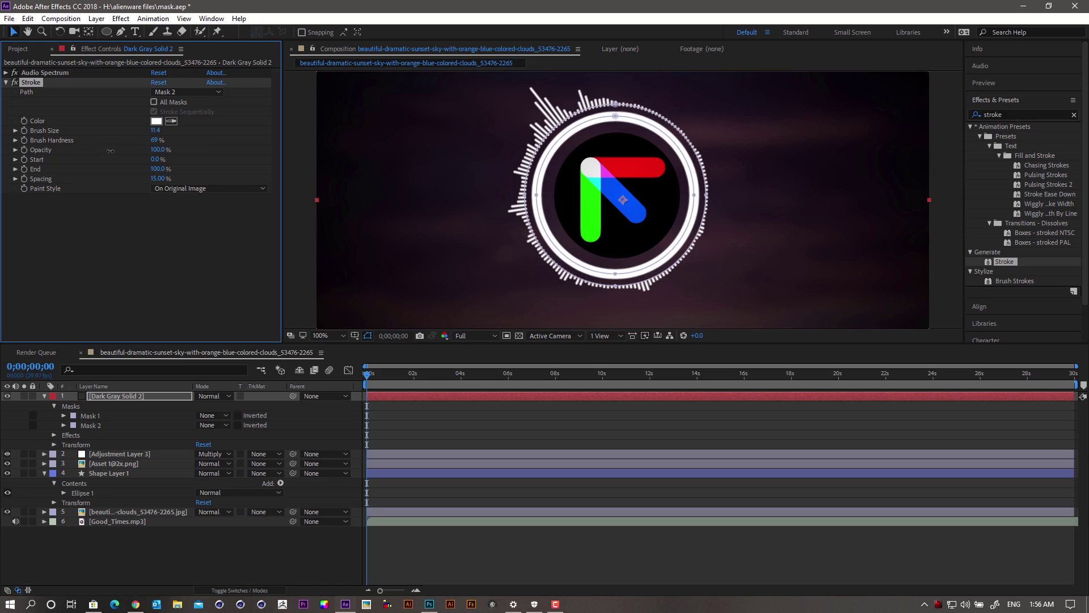
click(156, 140)
text(70)
Try changing the stroke's opacity and raising its Start value to 100%, and reset Start to 0%
mouse_move(168, 150)
mouse_down()
mouse_move(133, 153)
mouse_move(207, 156)
mouse_up()
drag(50, 196, 223, 166)
click(159, 160)
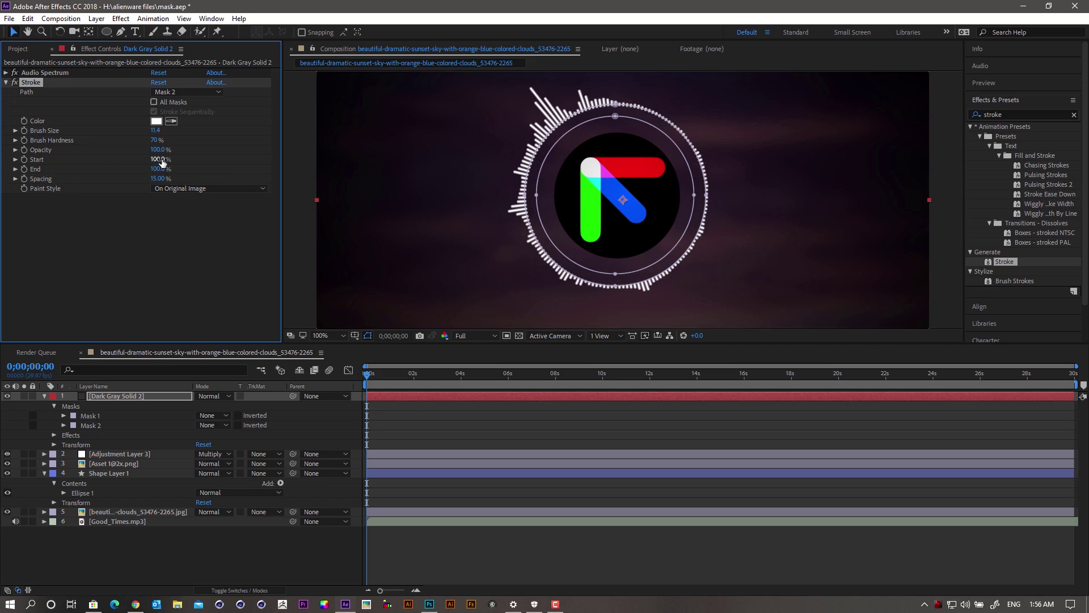
text(0)
key(Return)
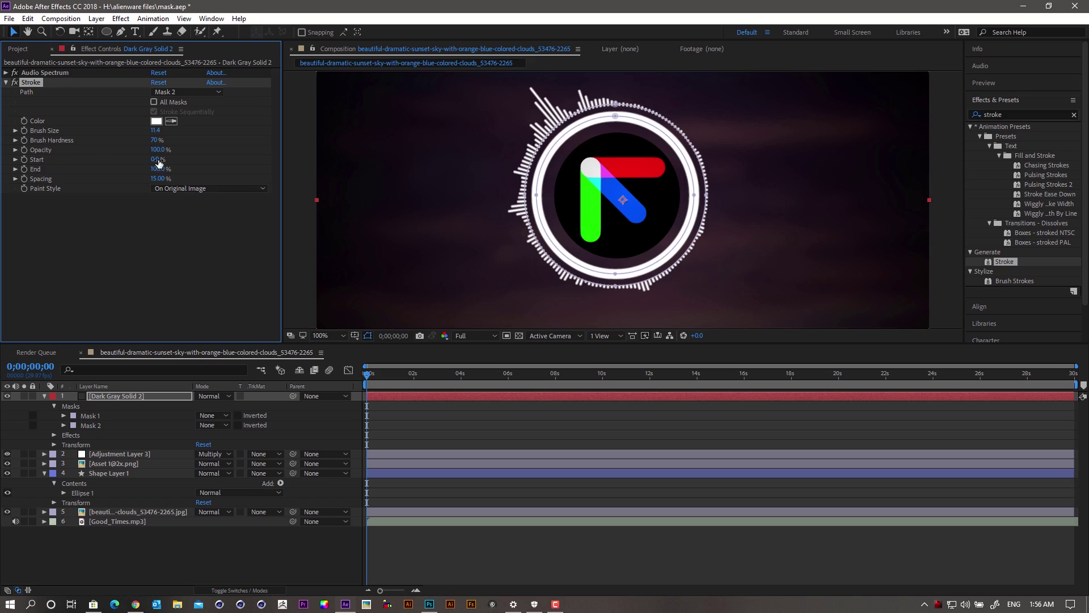
Set the stroke's End to 0% and start keyframing End at 0;00;00;00
drag(159, 172, 93, 179)
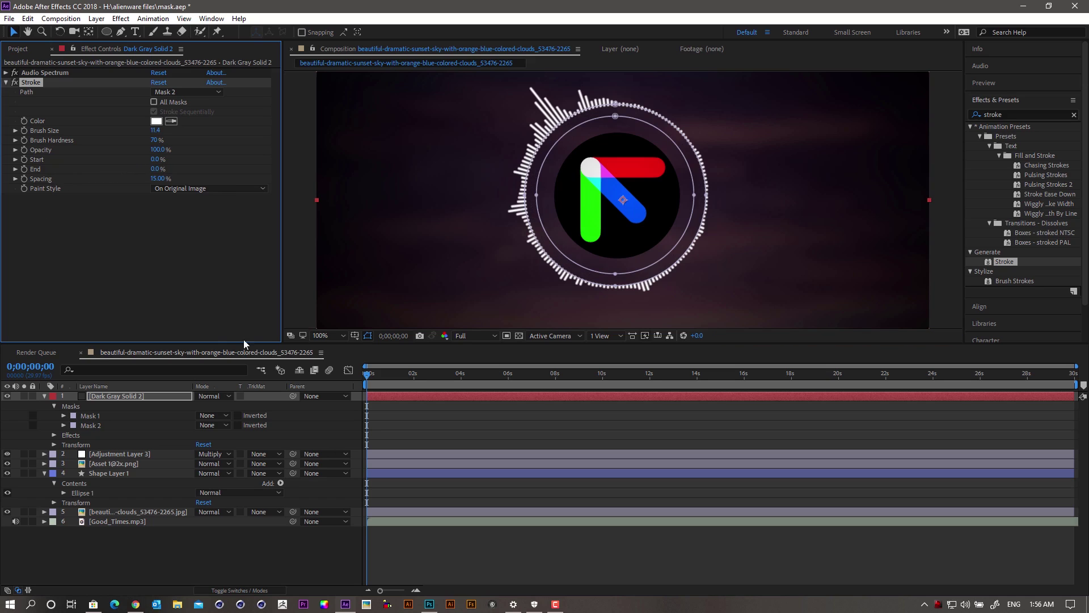
click(317, 386)
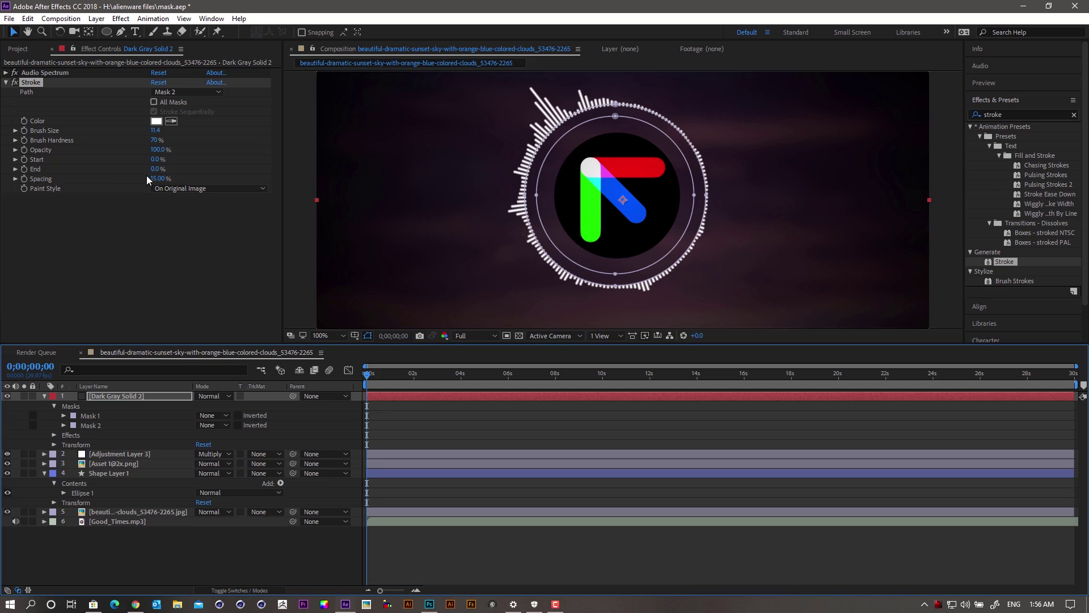
click(24, 170)
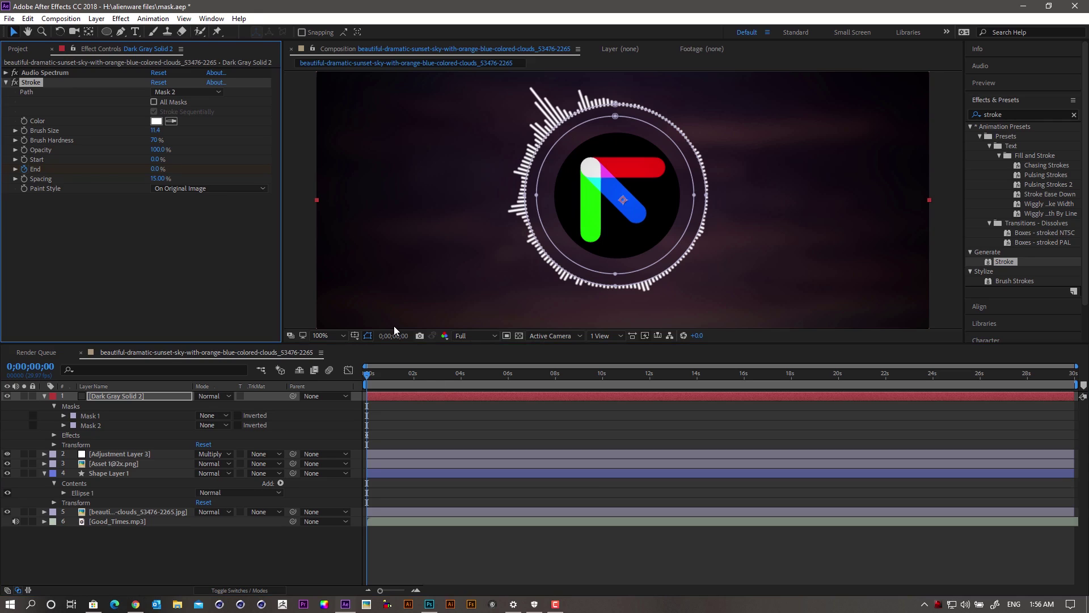
Check the composition duration, and look up the length of Good_Times in the H: drive's Assets folder in File Explorer
key(ctrl+k)
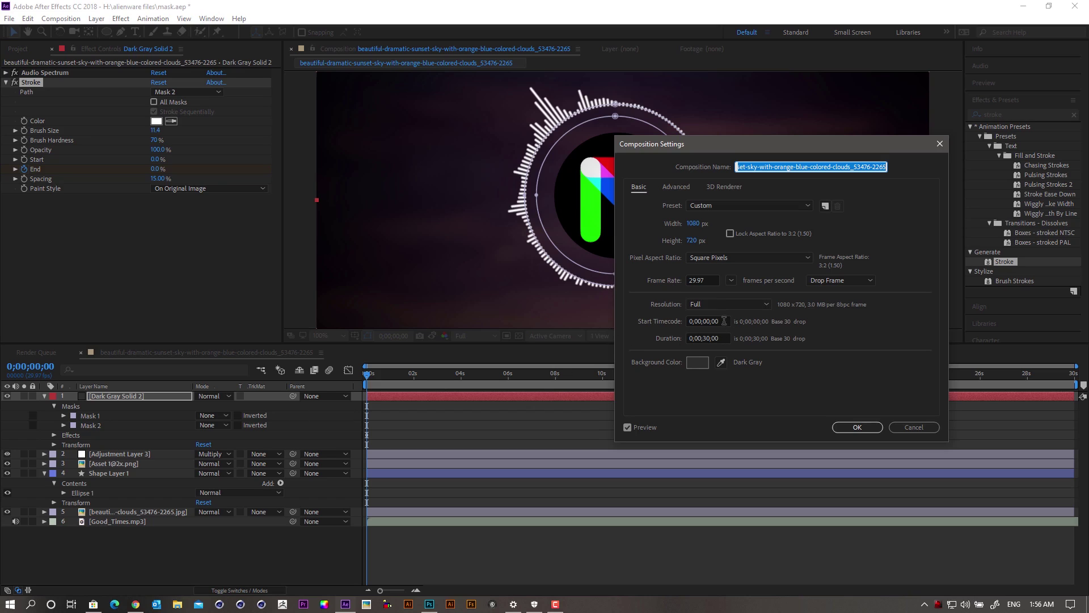
click(178, 606)
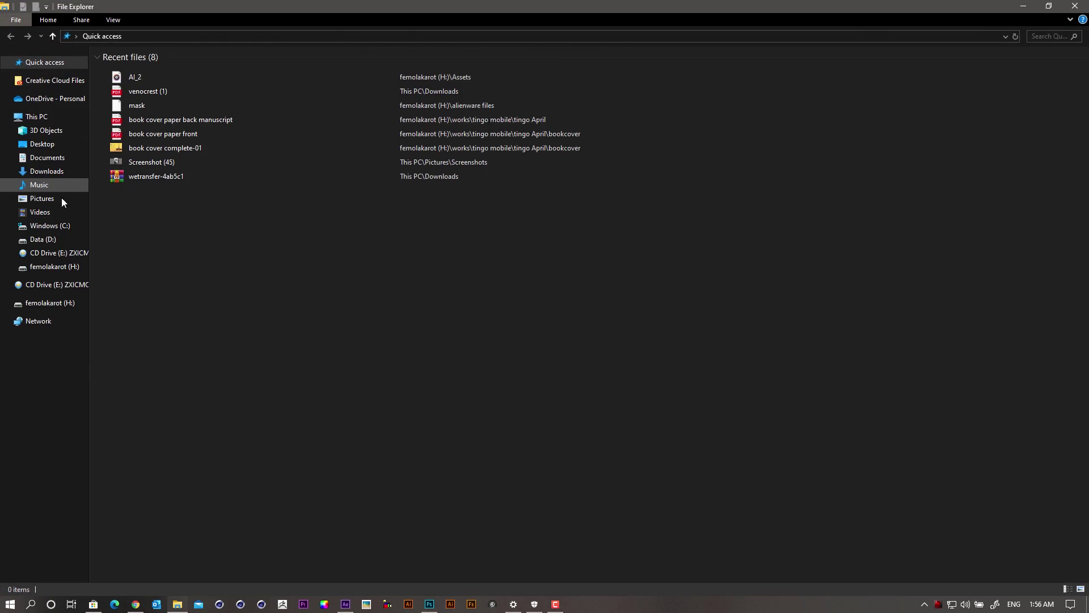
click(74, 266)
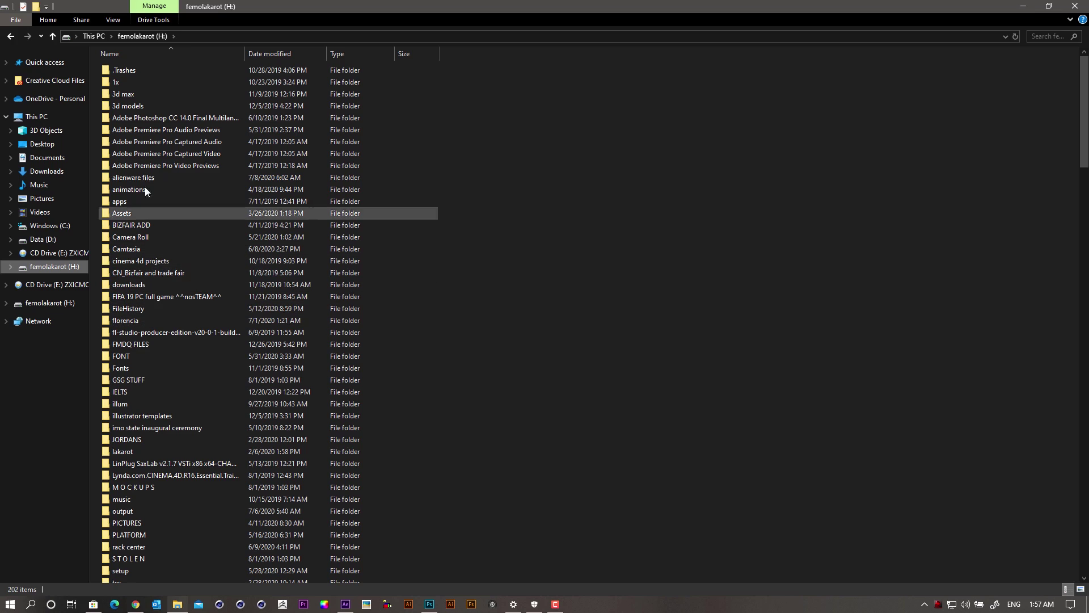
double_click(136, 212)
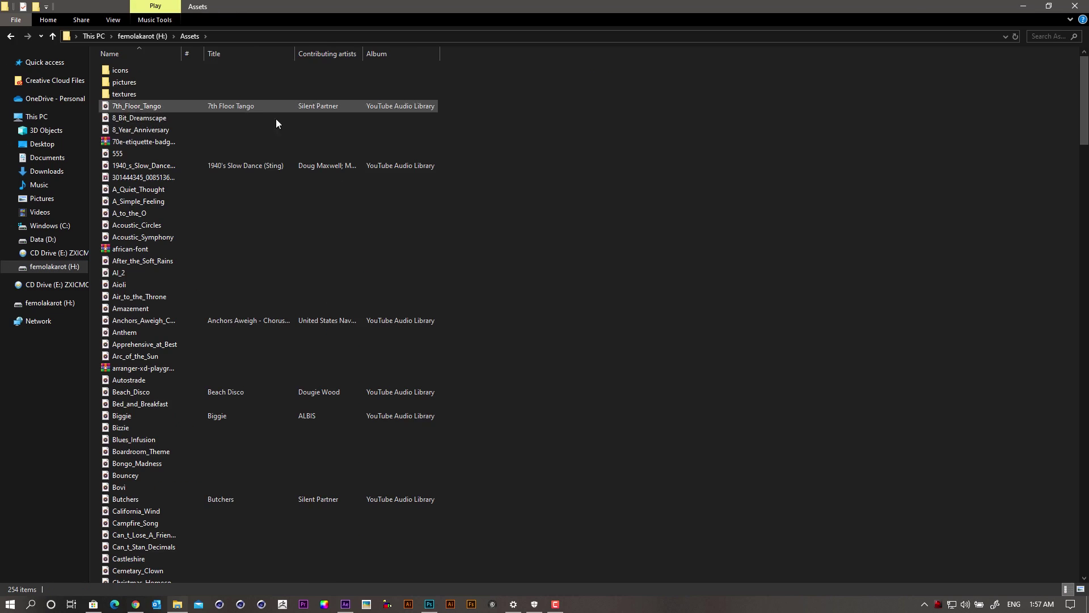
click(153, 321)
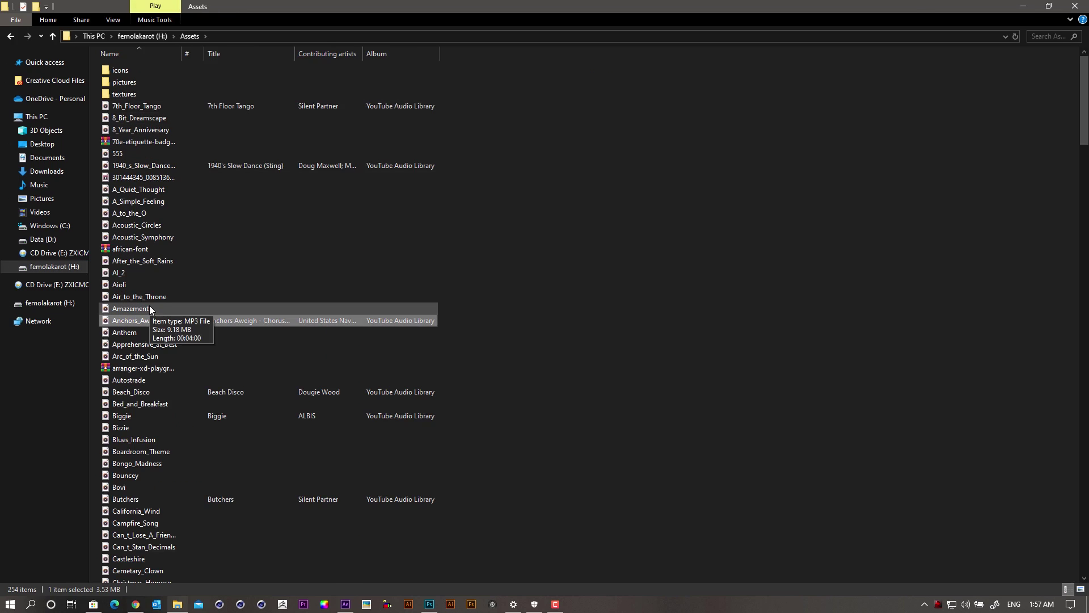
key(g)
key(o)
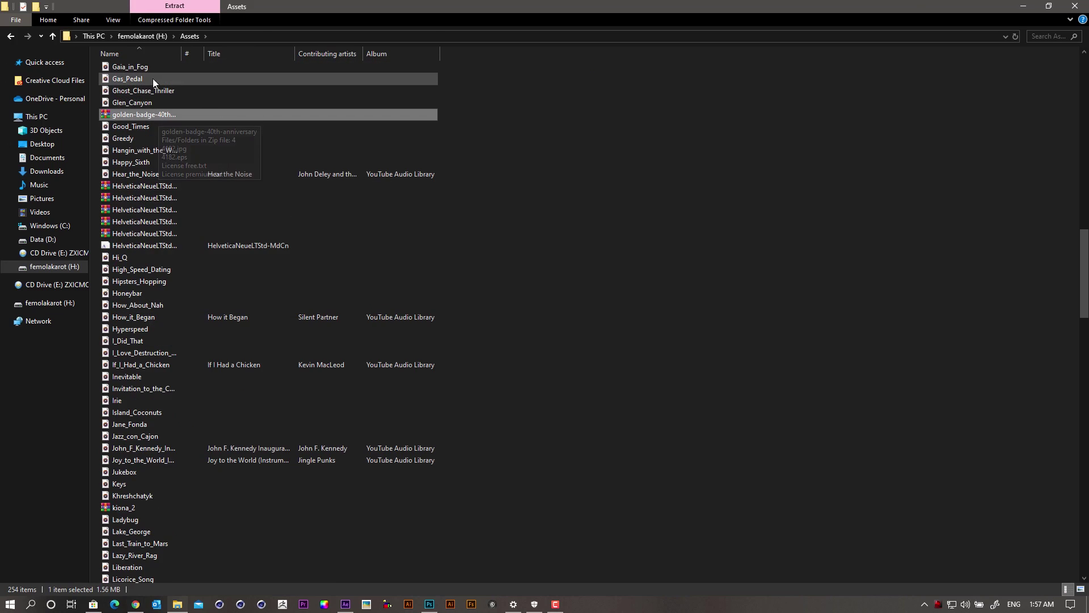
click(148, 127)
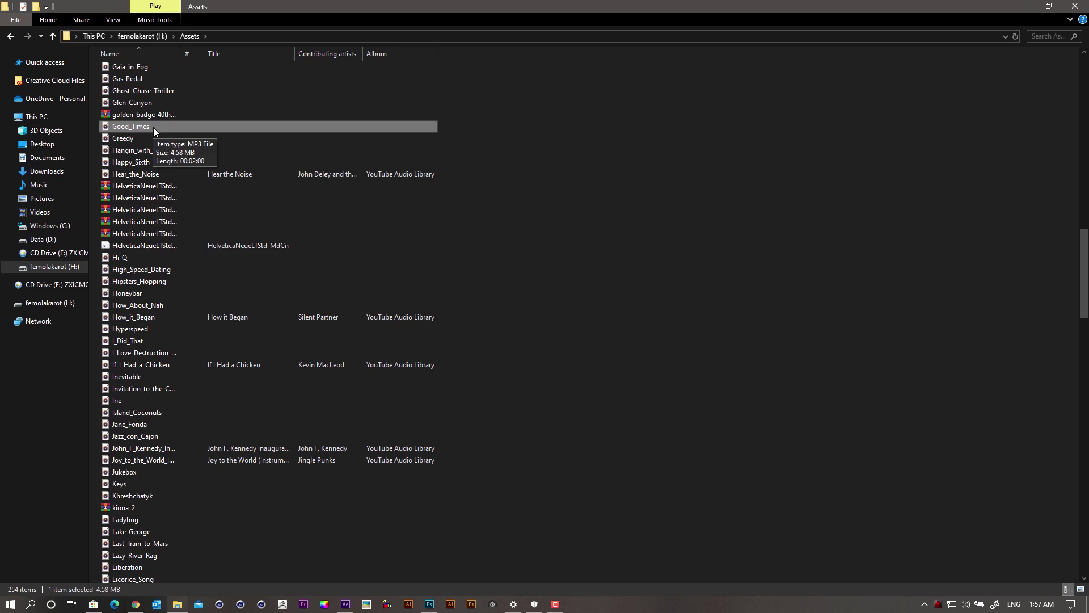
click(1022, 7)
Set the composition's duration to two minutes (0;02;00;00)
key(ctrl+k)
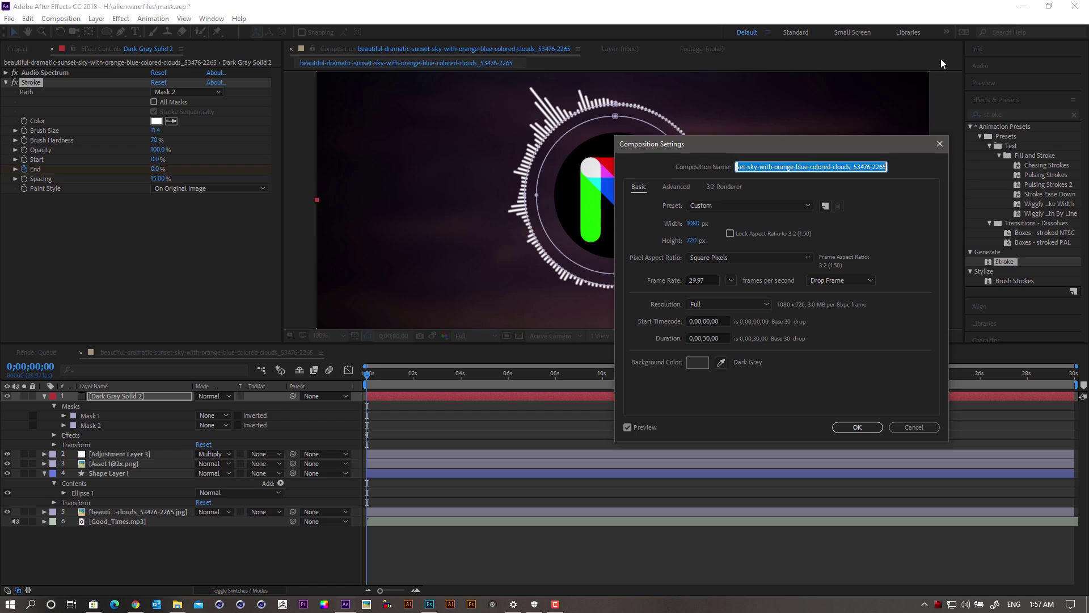
click(709, 337)
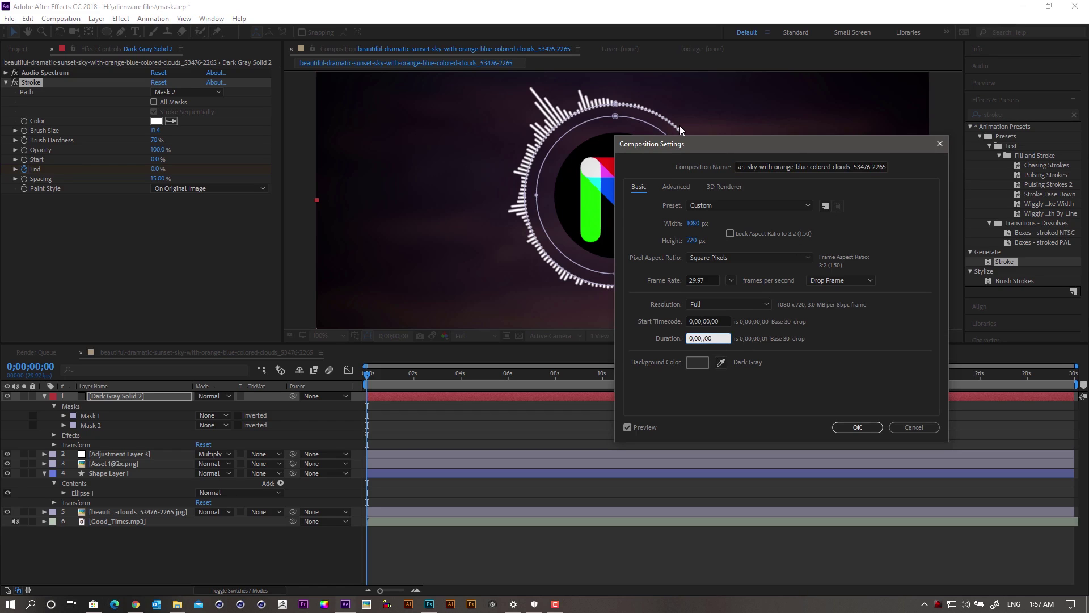
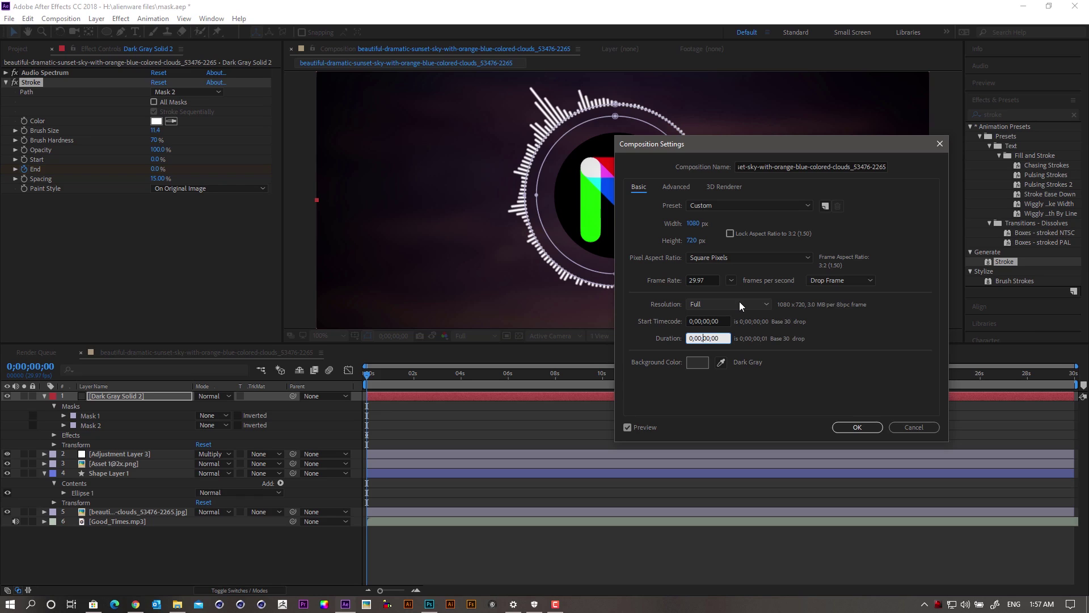
text(2)
click(869, 429)
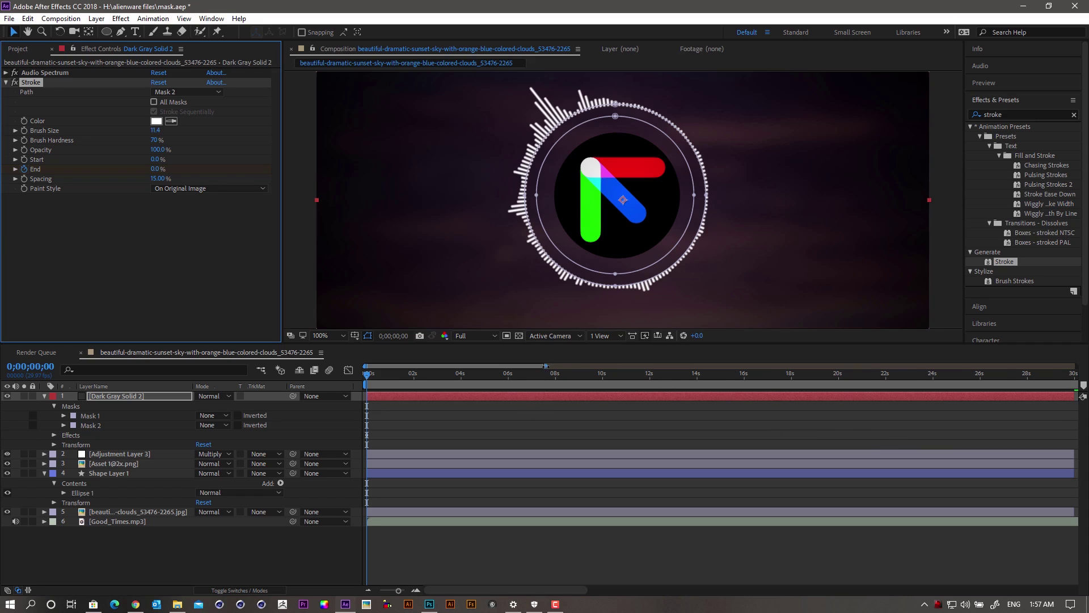
Extend the solid, adjustment, logo, shape and sky image layers to the end of the two-minute timeline
key(minus)
key(minus)
key(minus)
key(minus)
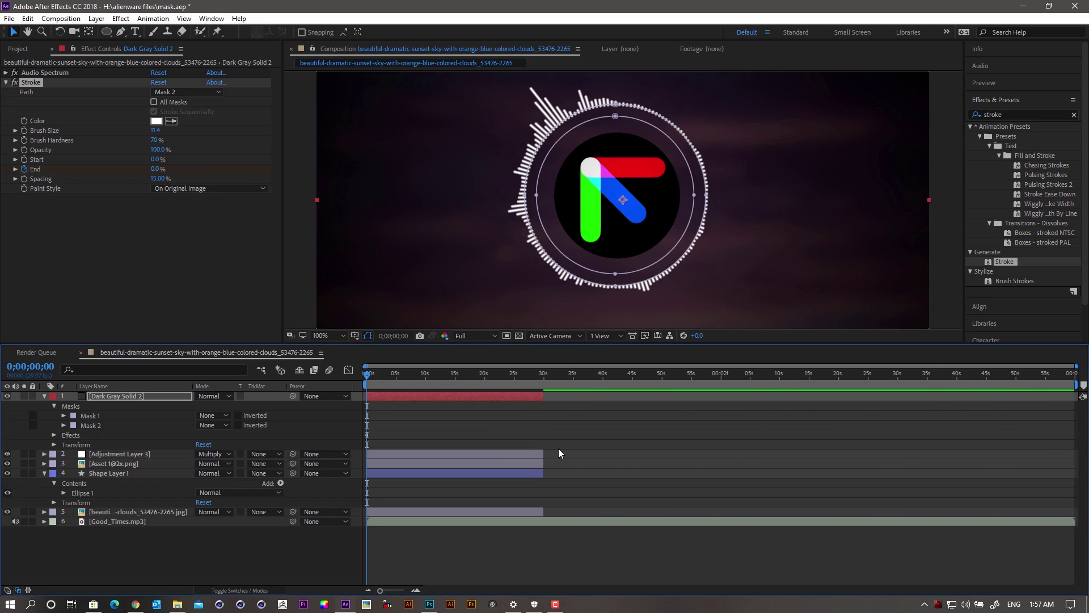
drag(547, 395, 1076, 395)
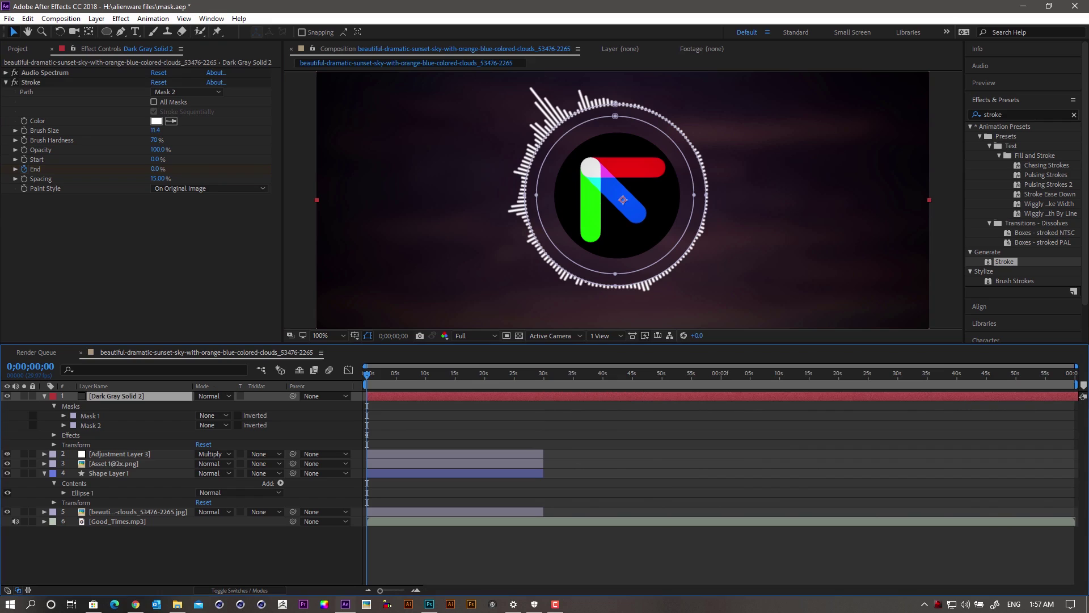
drag(543, 454, 1078, 435)
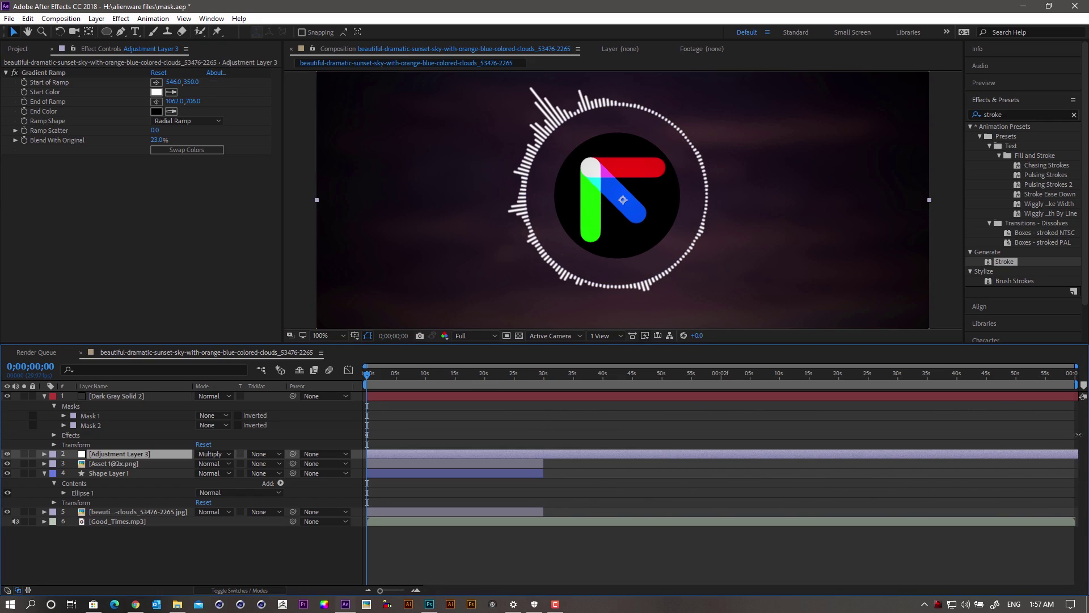
drag(543, 464, 1078, 463)
drag(543, 473, 1073, 495)
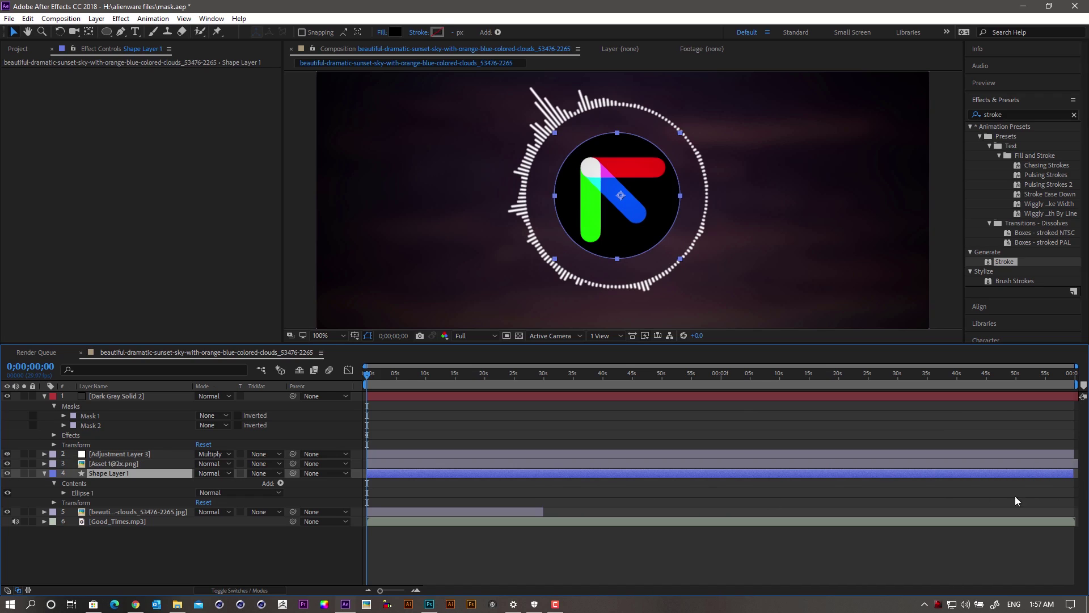
drag(543, 514, 1069, 514)
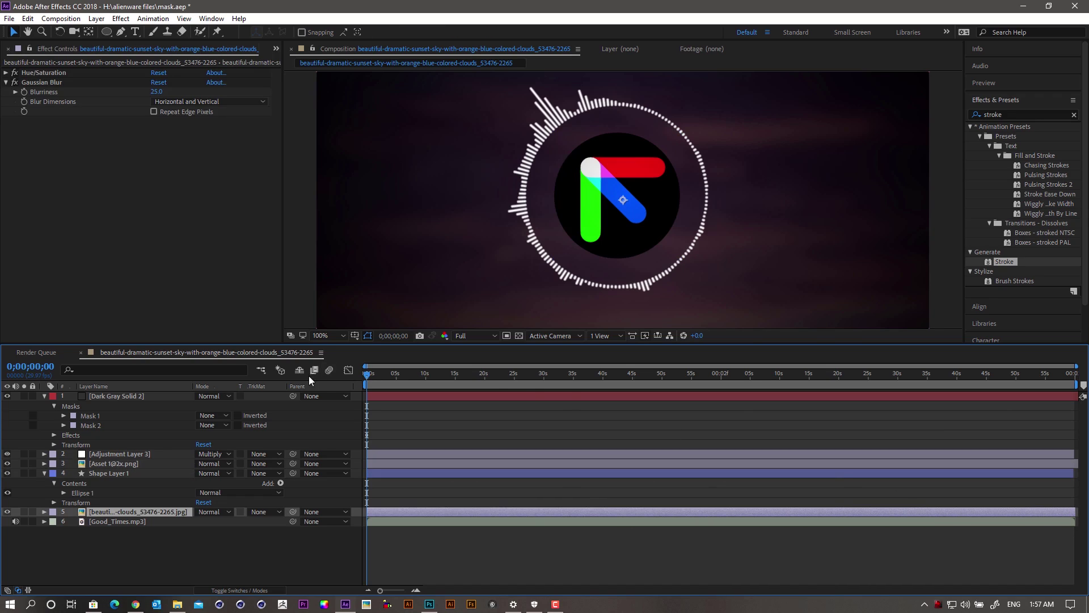
Keyframe the stroke's End at 100% at 0;01;59;27, and preview the ring's animation, scrubbing to 0;01;51;00
click(100, 424)
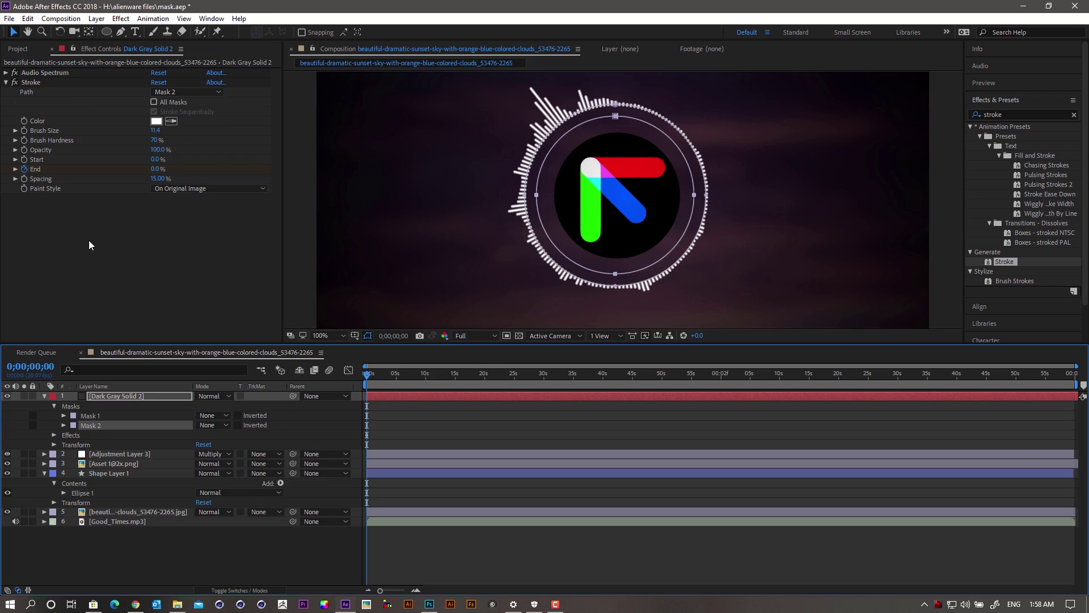
drag(372, 380, 1084, 400)
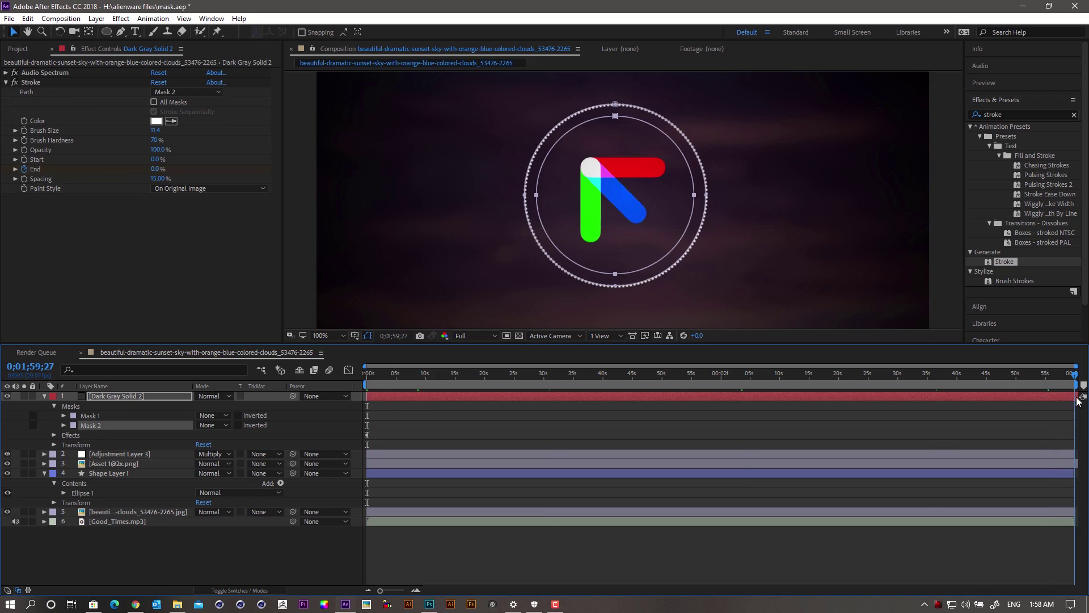
click(158, 169)
text(100)
key(Return)
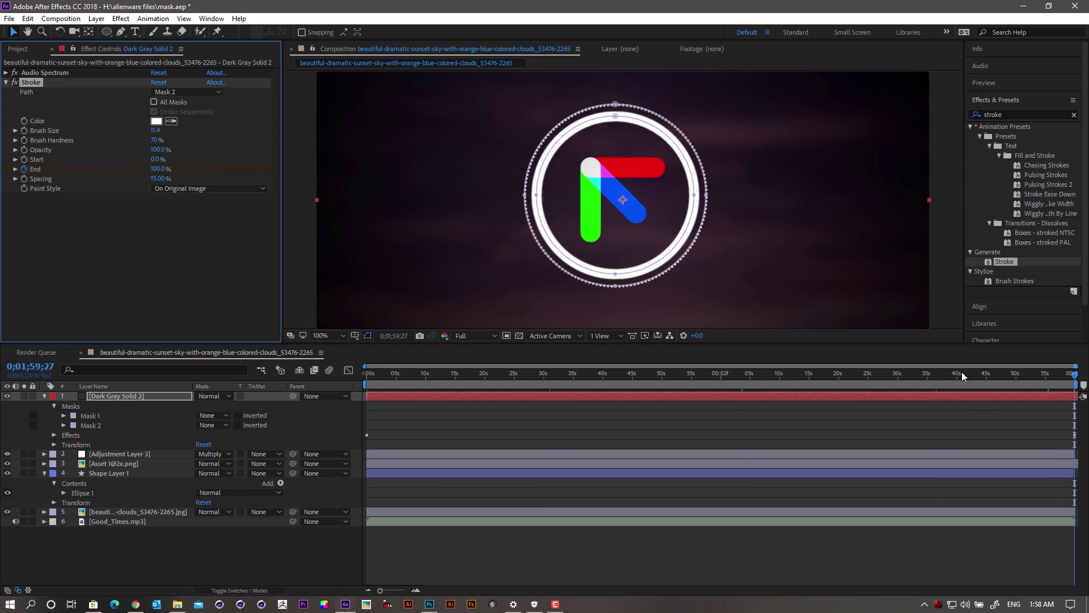
key(space)
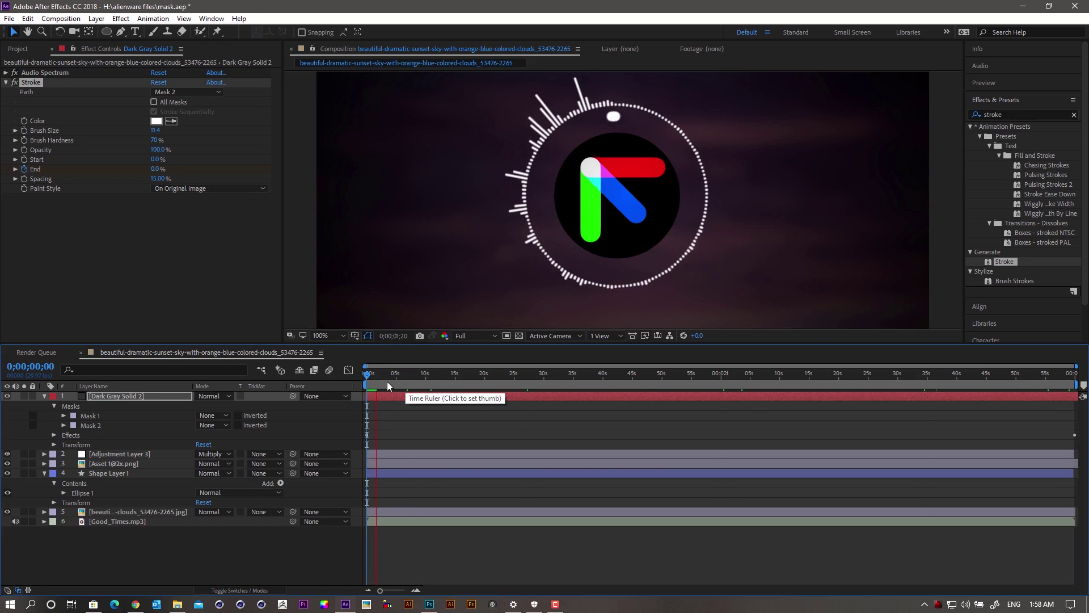
drag(368, 375, 1021, 378)
Duplicate Mask 2 on Dark Gray Solid 2 and scale the copy down evenly about its centre, just outside the black circle
click(93, 427)
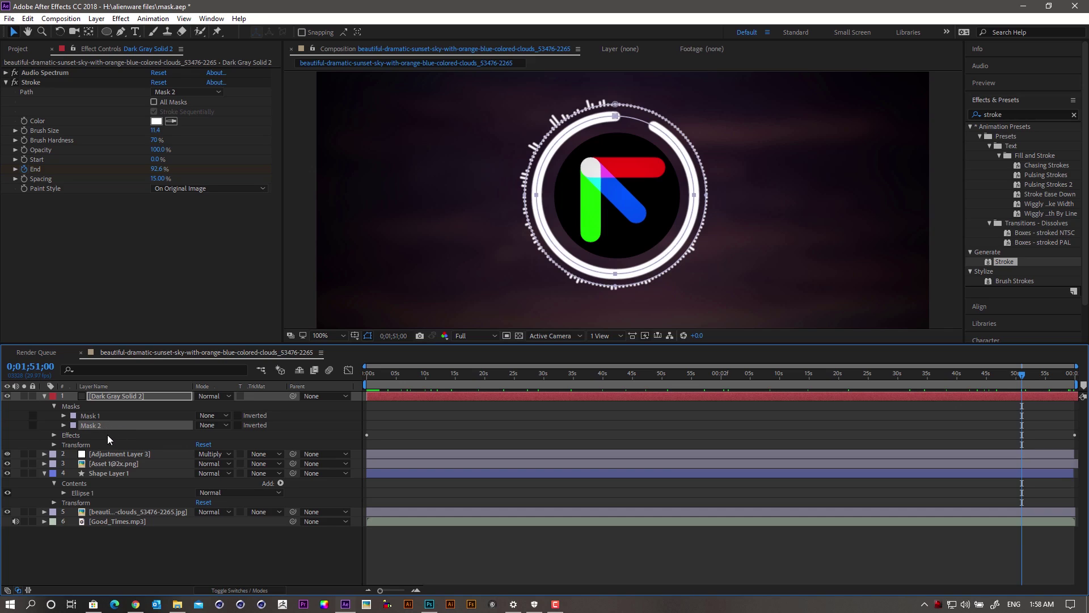
key(ctrl+d)
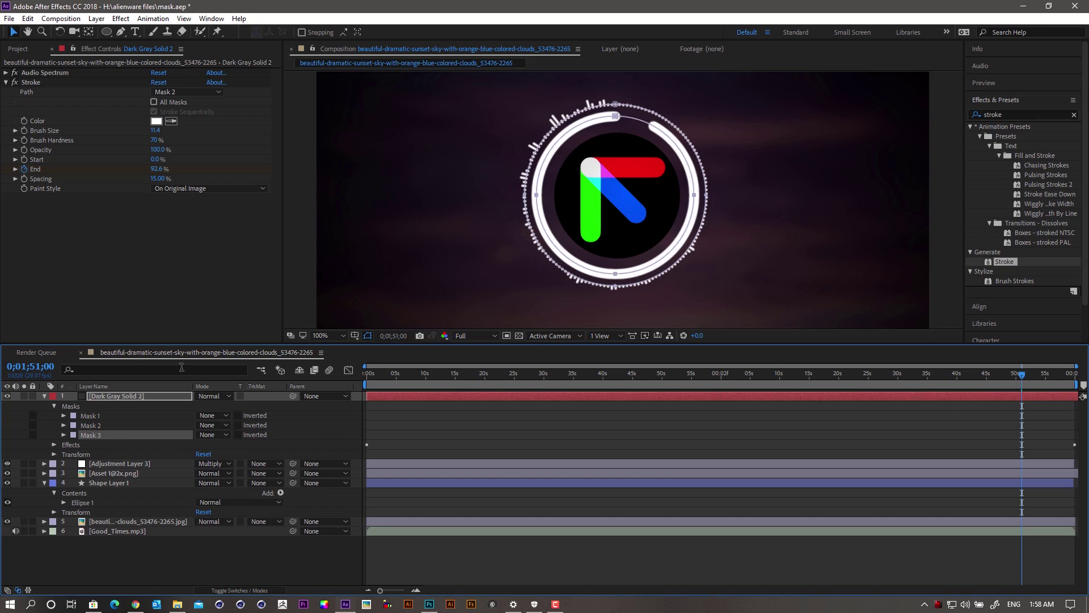
double_click(615, 117)
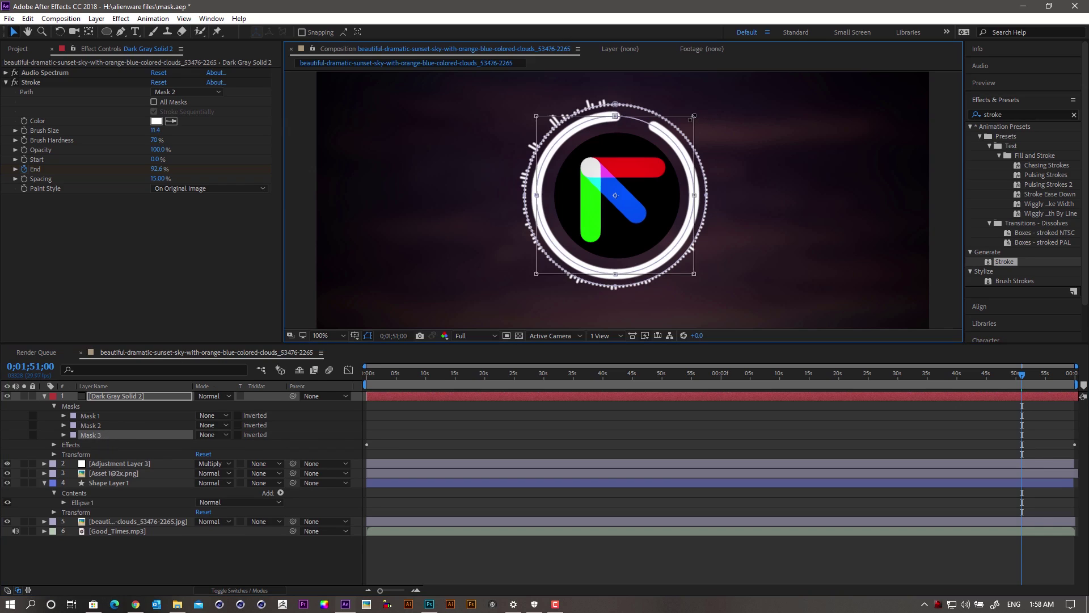
drag(695, 115, 687, 134)
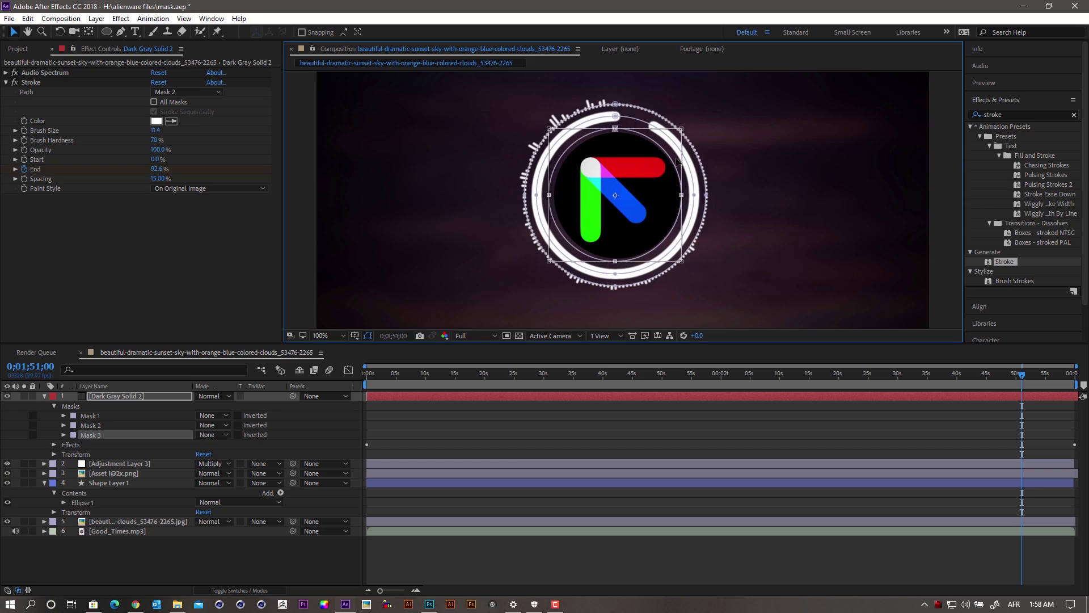
click(118, 396)
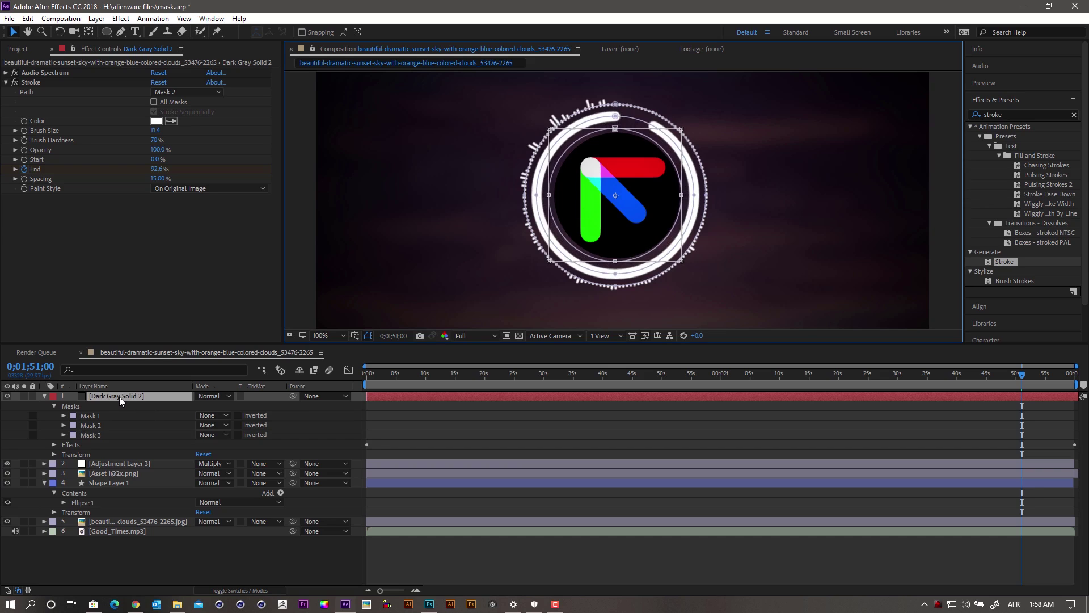
click(45, 396)
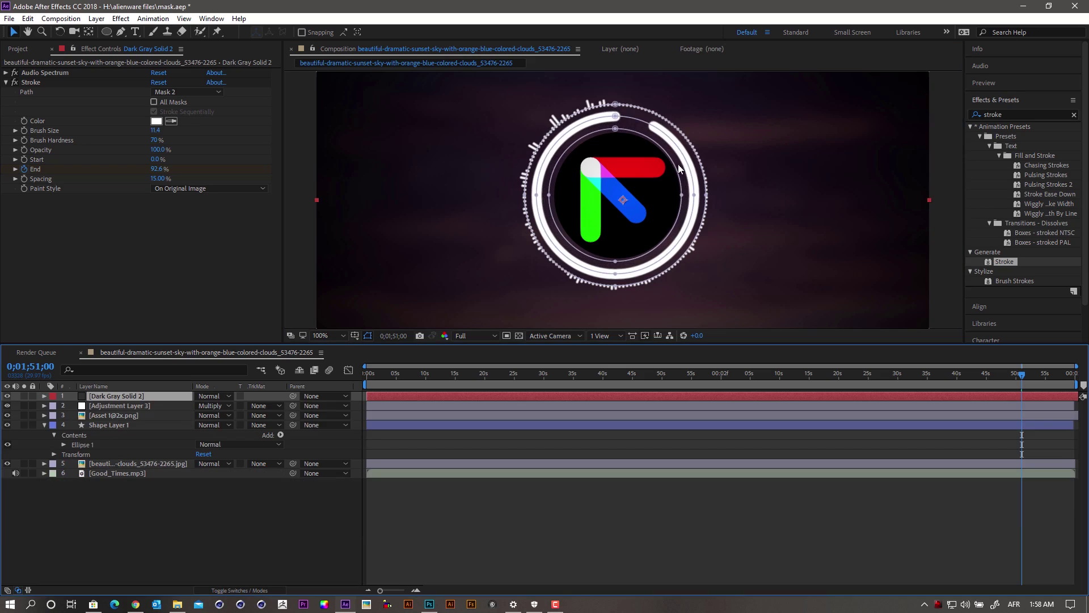
click(630, 133)
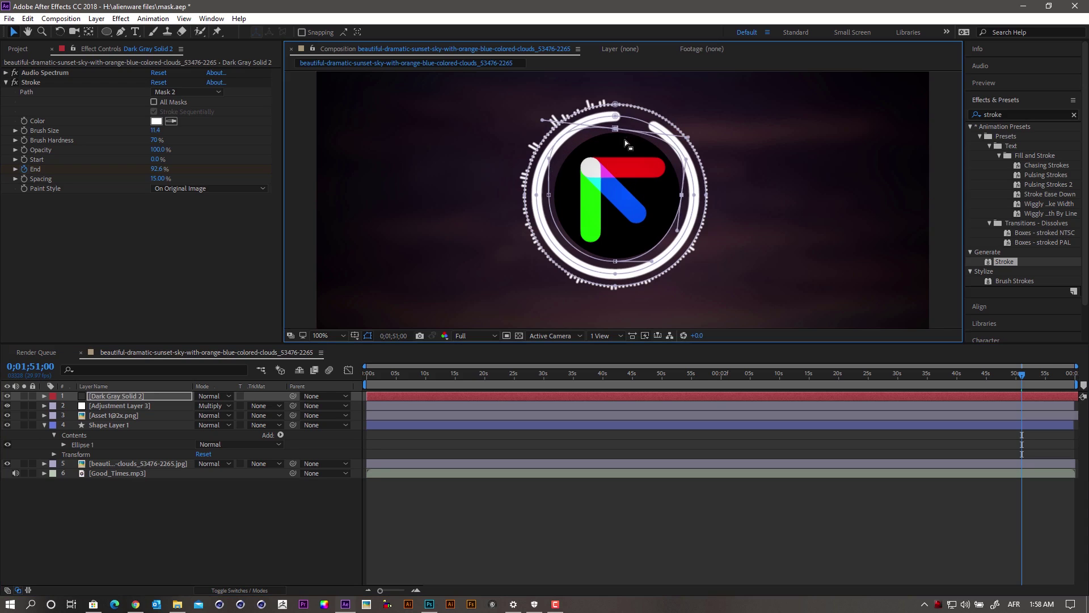
click(618, 132)
click(615, 128)
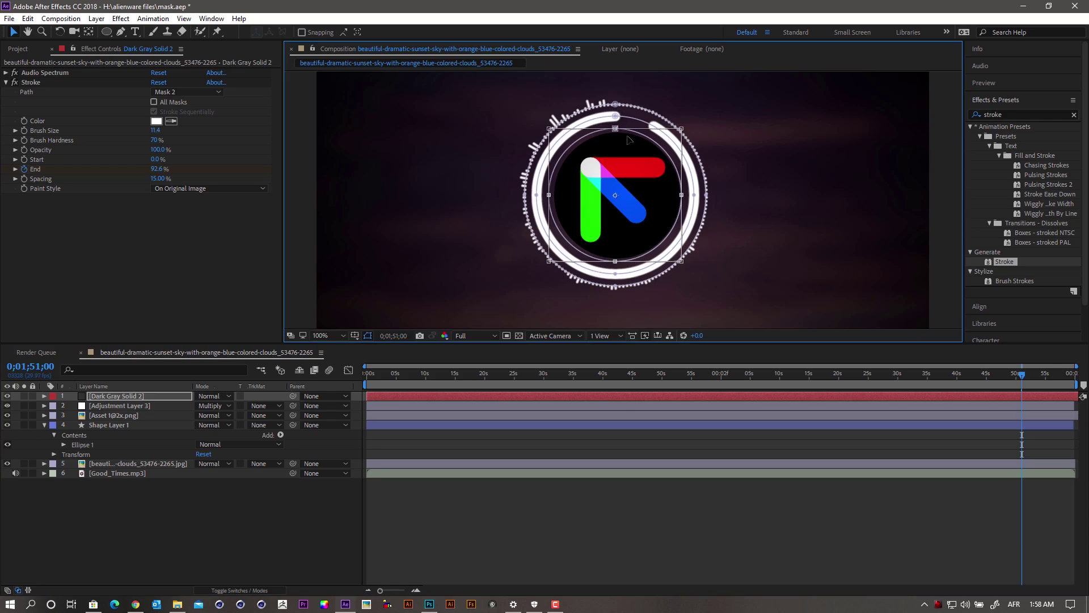
Nudge the Dark Gray Solid 2 layer slightly to the right to centre its rings around the black circle
click(117, 396)
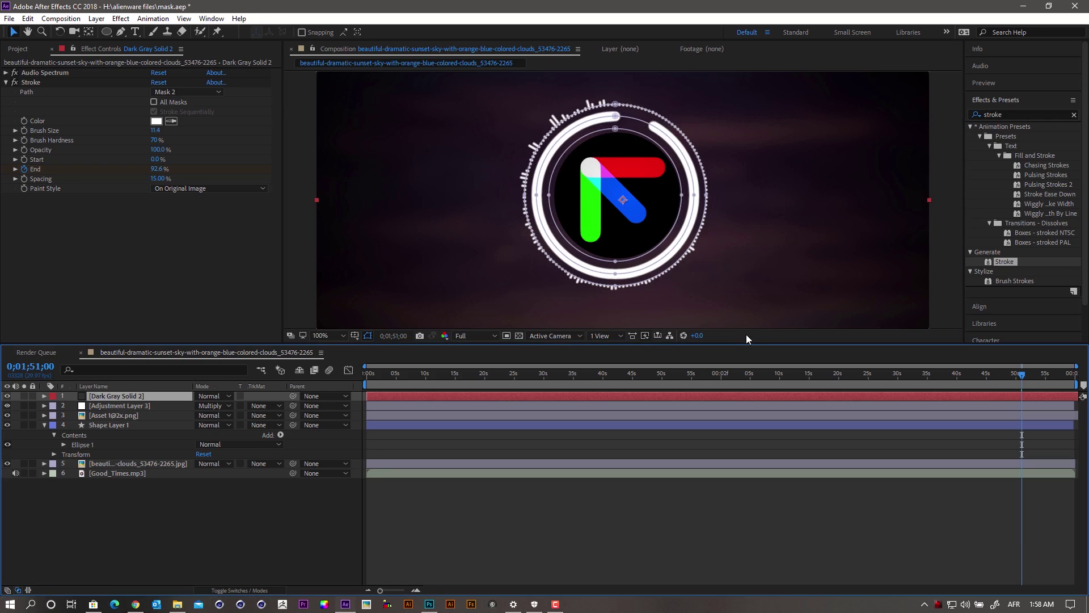
key(Right)
key(Right)
key(Right)
key(Right)
key(Down)
key(Left)
key(Left)
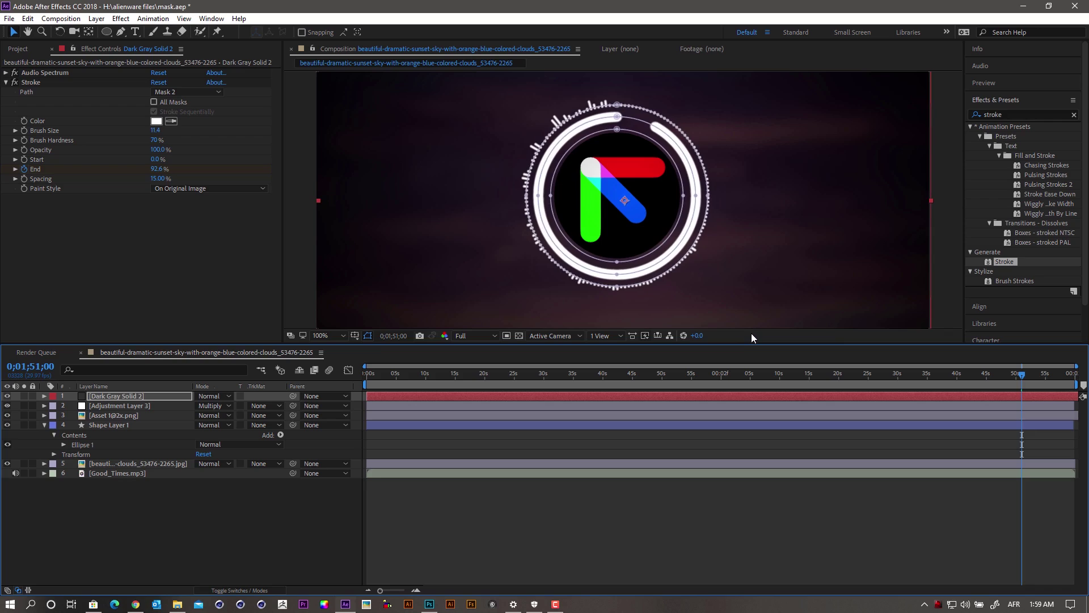
key(Up)
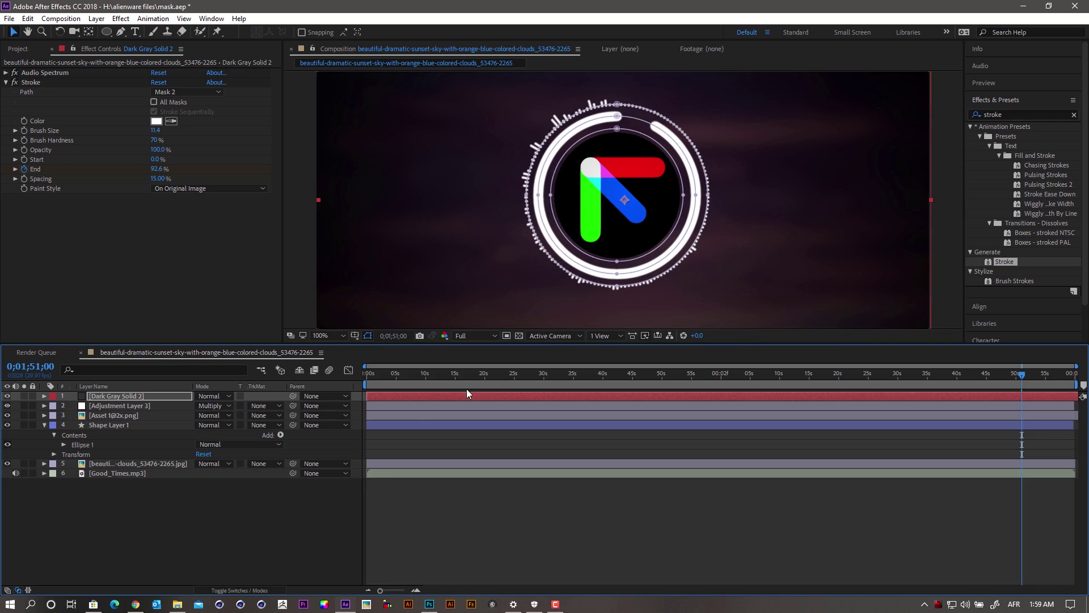
click(438, 524)
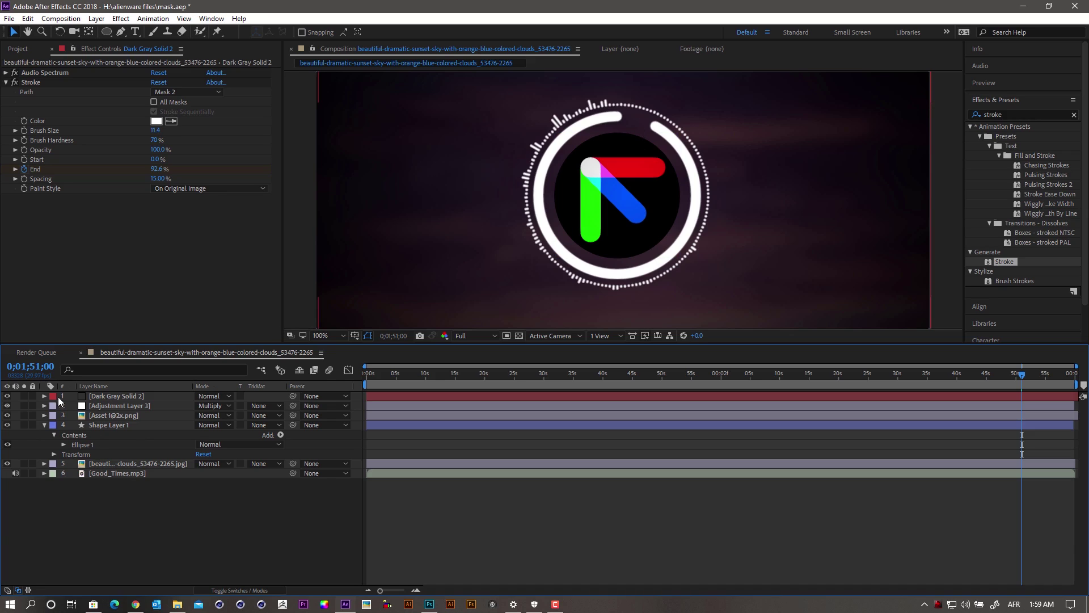
Add a second Stroke effect to Dark Gray Solid 2 and set its path to Mask 3
click(44, 396)
click(93, 434)
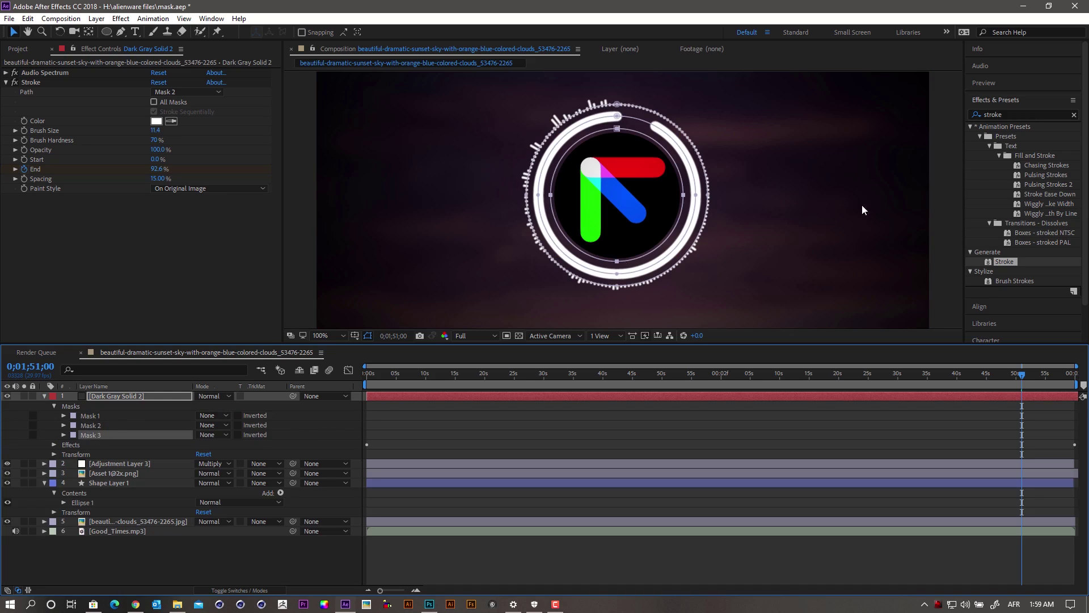
drag(1009, 267, 792, 208)
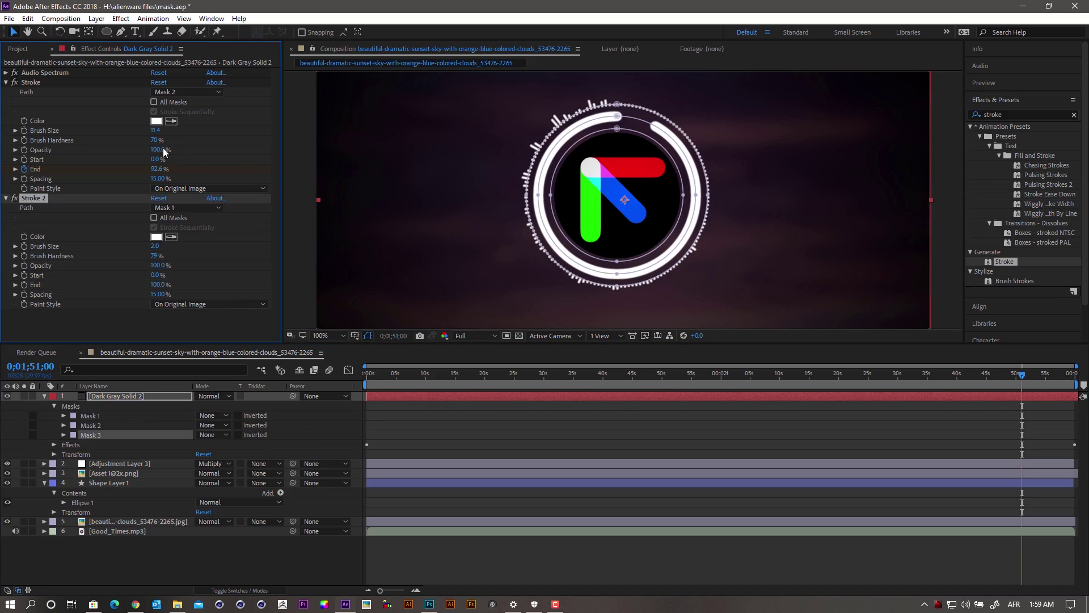
click(304, 312)
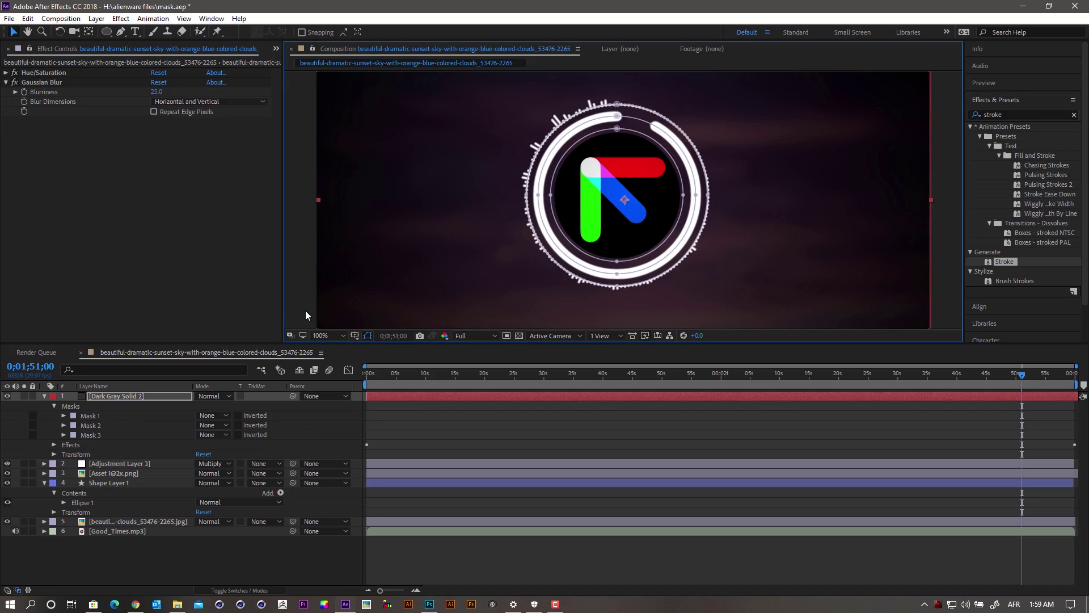
click(90, 434)
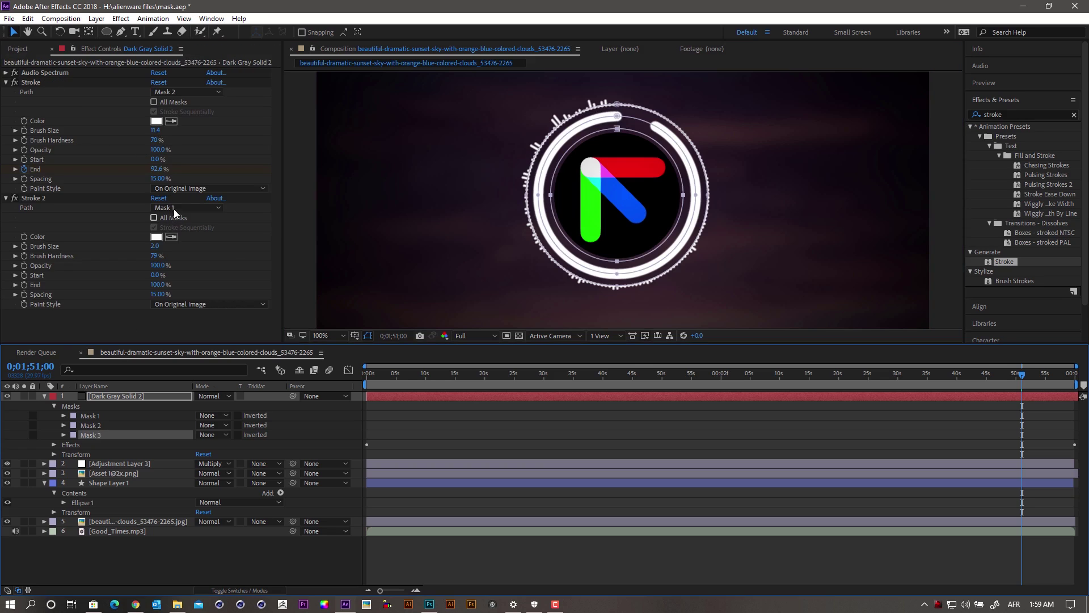
click(176, 208)
click(167, 249)
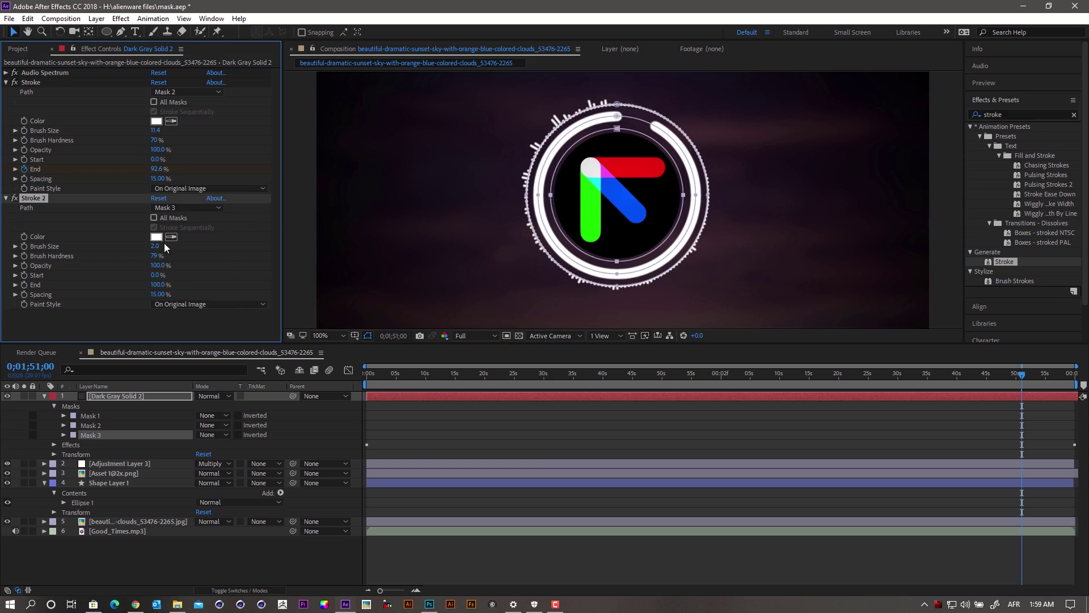
click(159, 250)
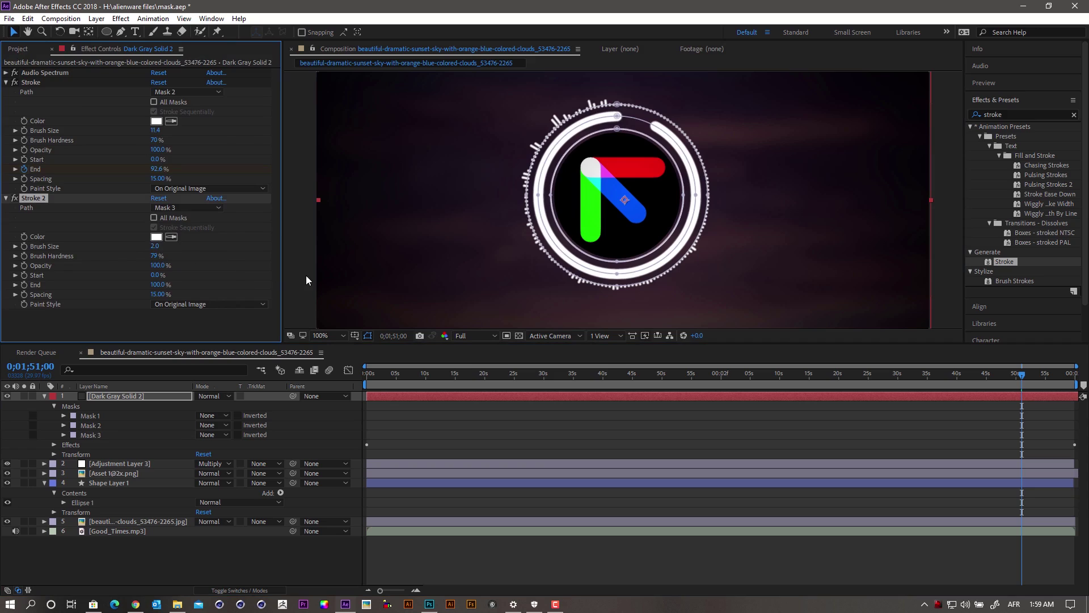
click(319, 293)
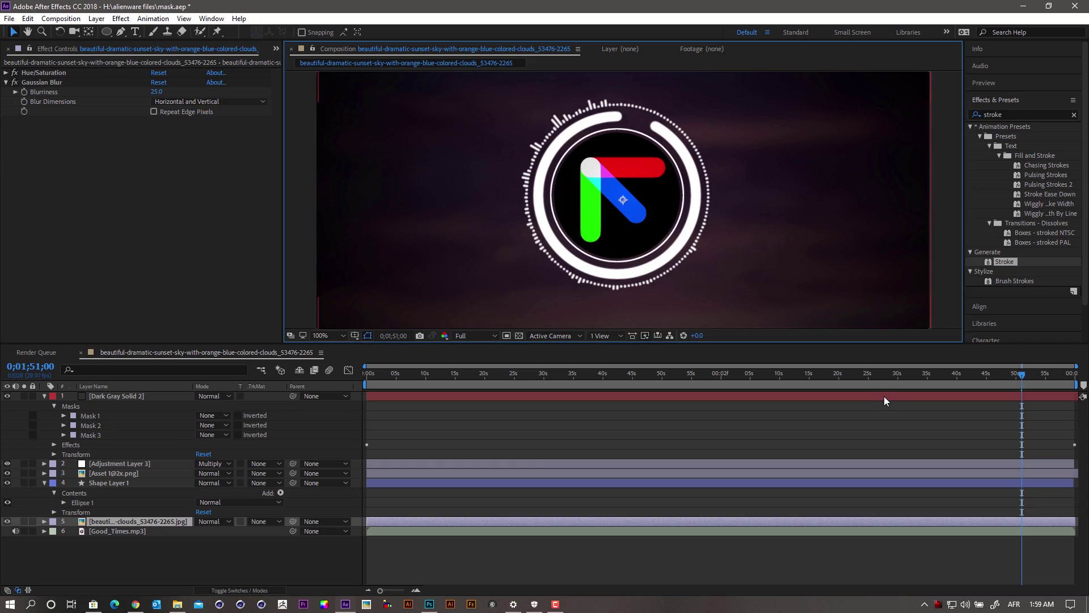
Preview the animated rings by scrubbing back through the timeline to 0;00;51;12
drag(1020, 373, 789, 375)
drag(655, 397, 463, 398)
drag(419, 399, 665, 396)
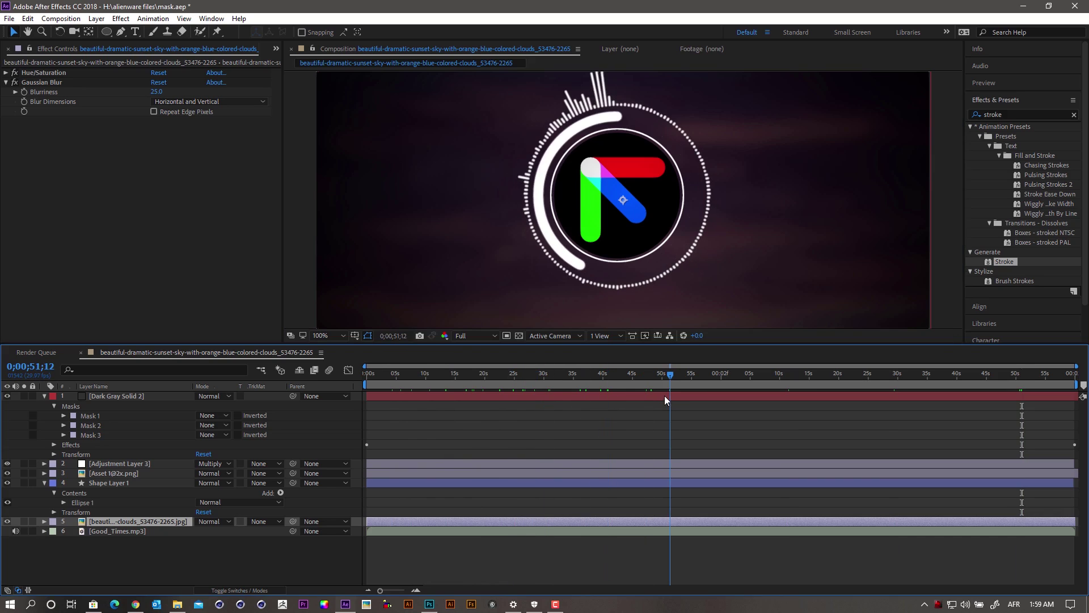
Collapse the expanded layer properties and move Adjustment Layer 3 below Shape Layer 1, directly above the sky image
click(44, 396)
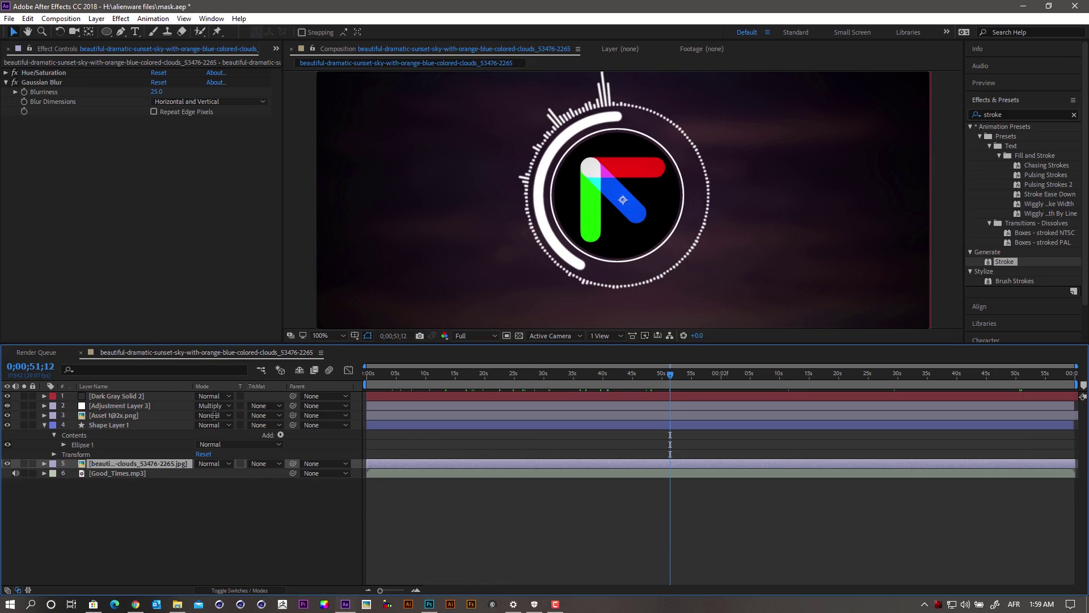
click(45, 424)
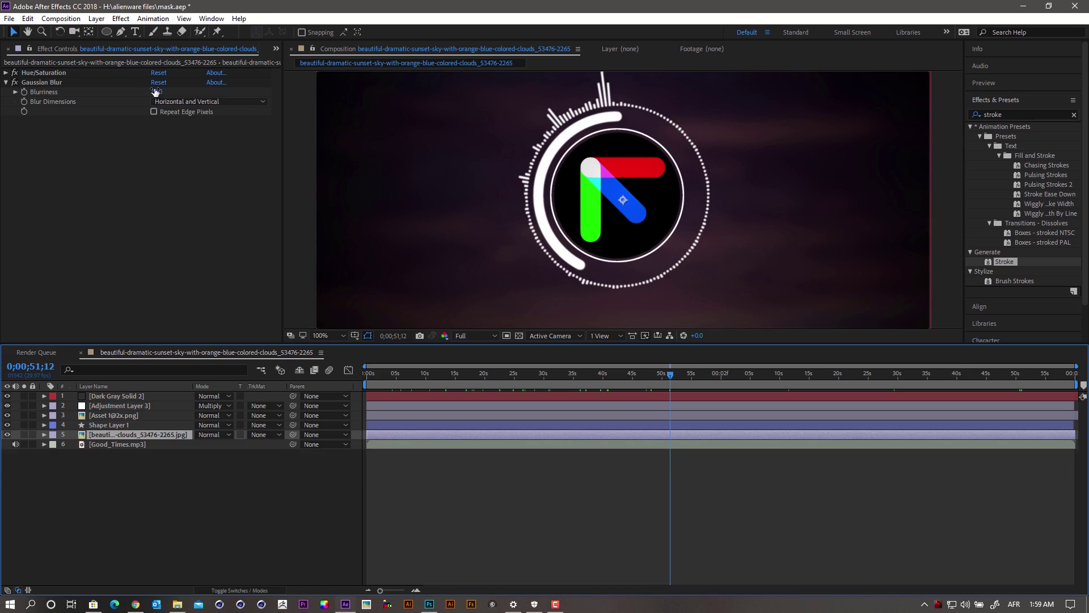
click(95, 408)
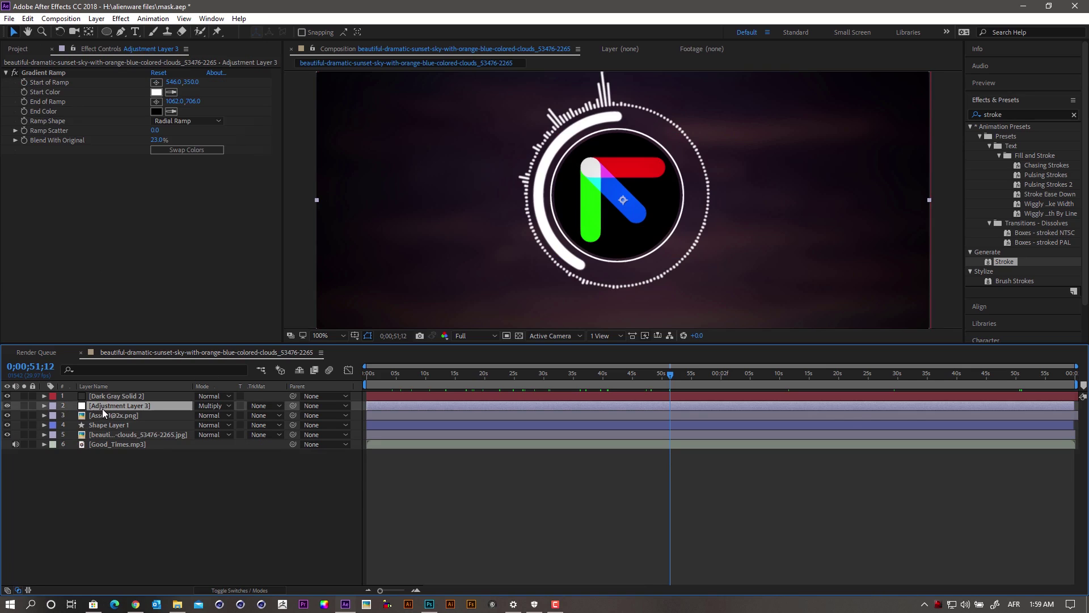
click(6, 405)
click(6, 405)
drag(105, 406, 137, 423)
Examine what the shape, logo and Dark Gray Solid 2 layers contribute by selecting them and toggling the shape's and solid's visibility
click(102, 415)
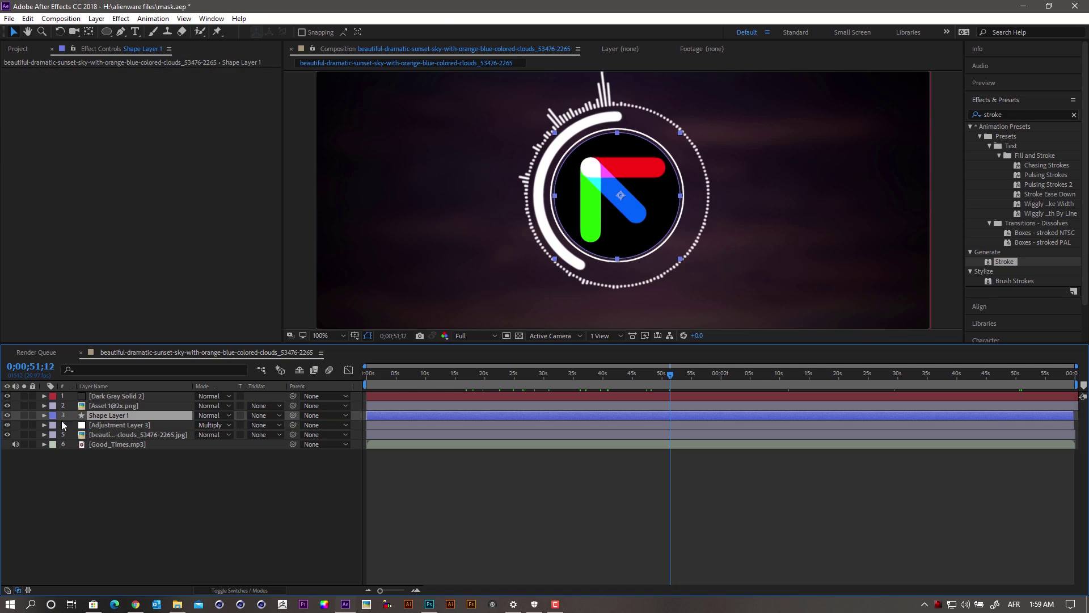
click(7, 416)
click(7, 416)
click(7, 415)
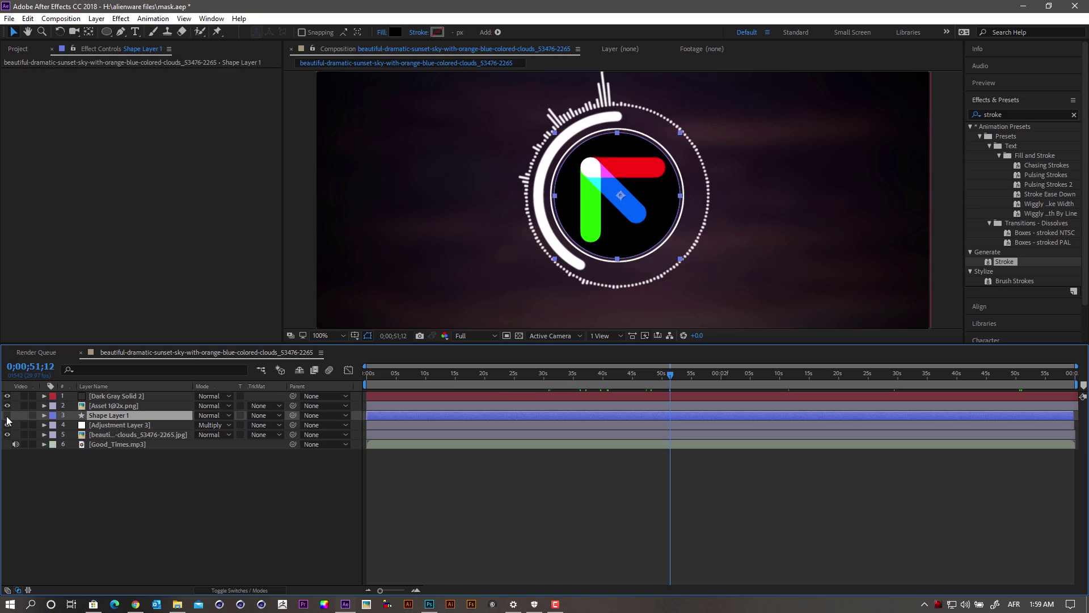
click(7, 416)
click(125, 406)
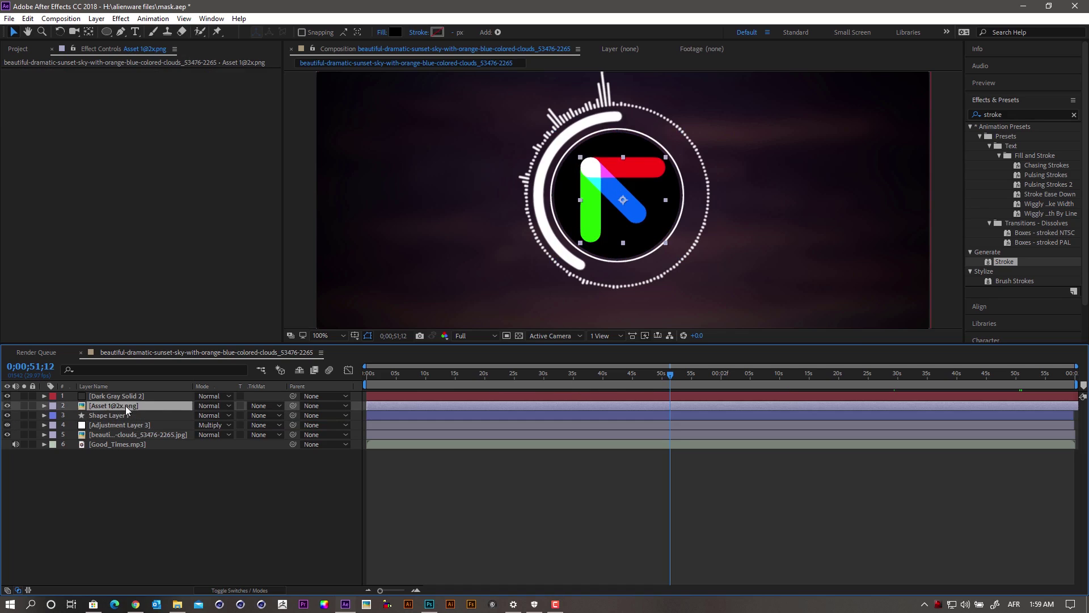
click(7, 396)
click(7, 396)
click(96, 396)
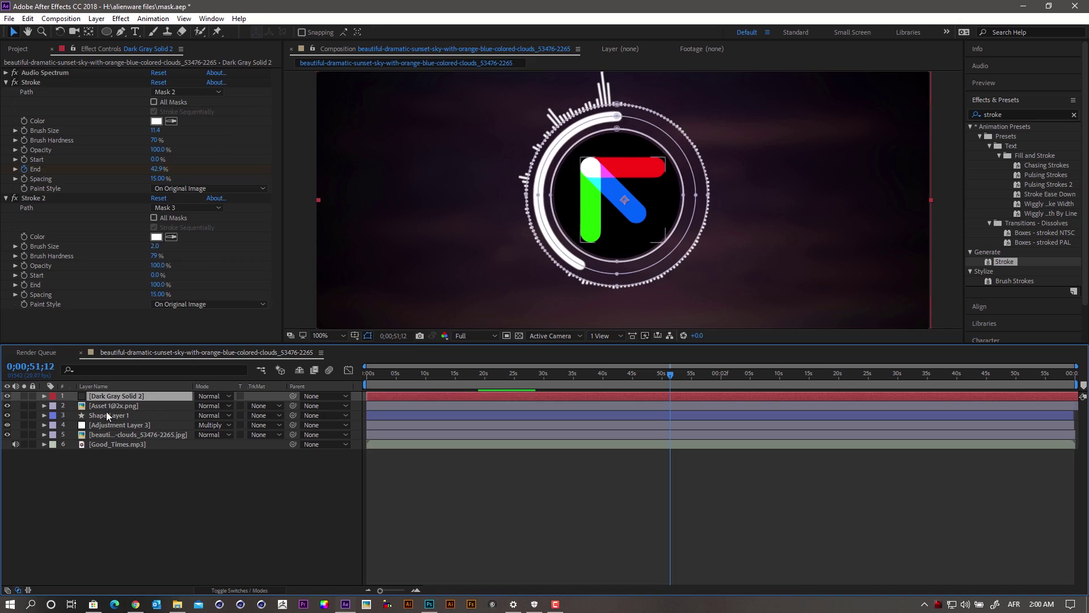
shift+click(111, 415)
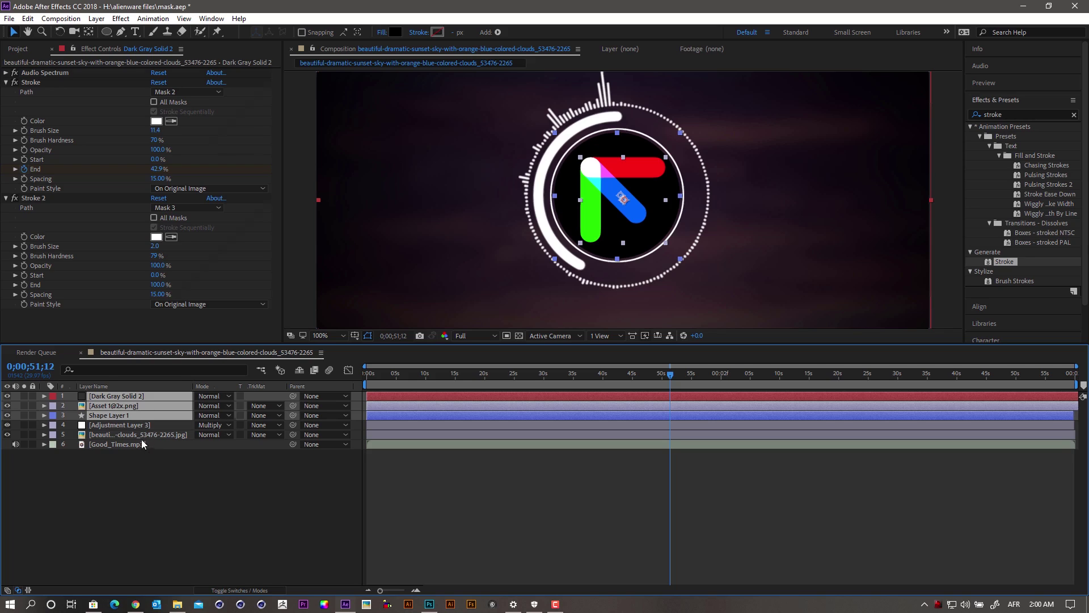
click(141, 441)
click(129, 397)
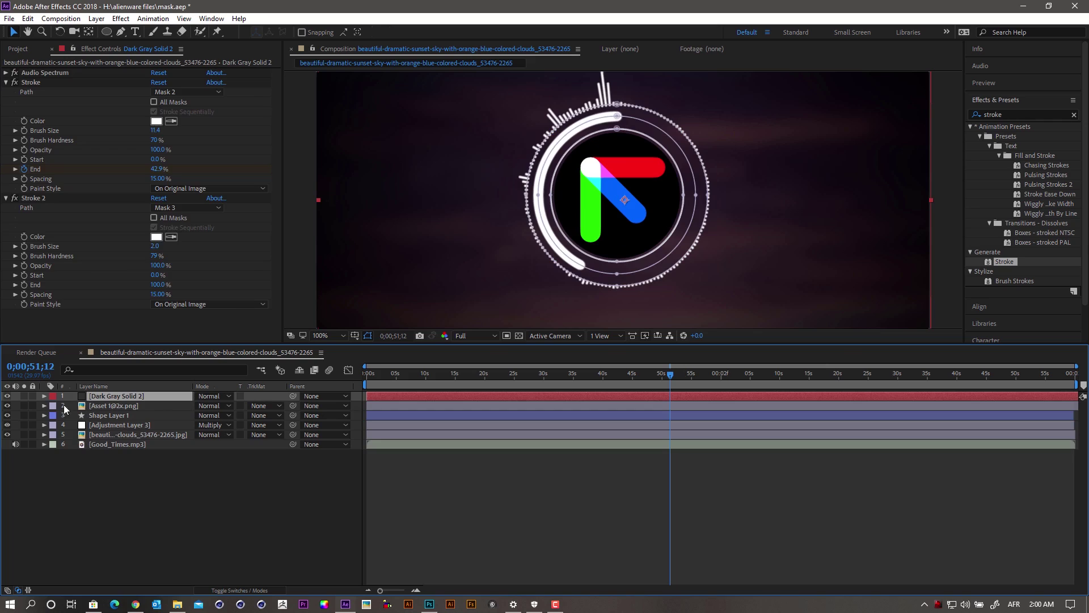
click(7, 396)
click(7, 396)
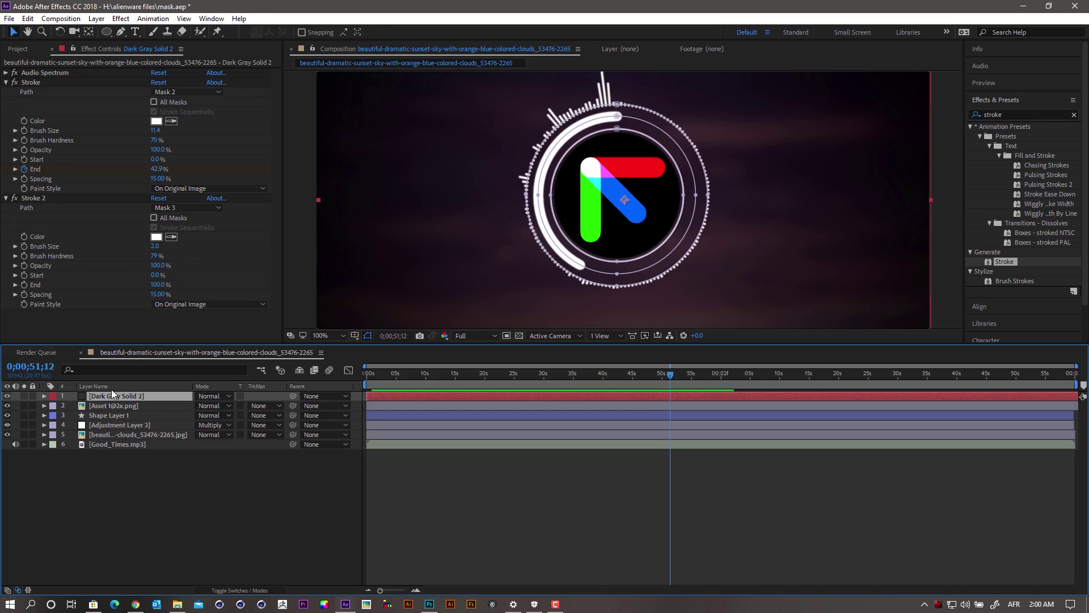
Pre-compose the Dark Gray Solid 2 layer as "spectrum", leaving all attributes in the current composition
right_click(145, 397)
click(216, 483)
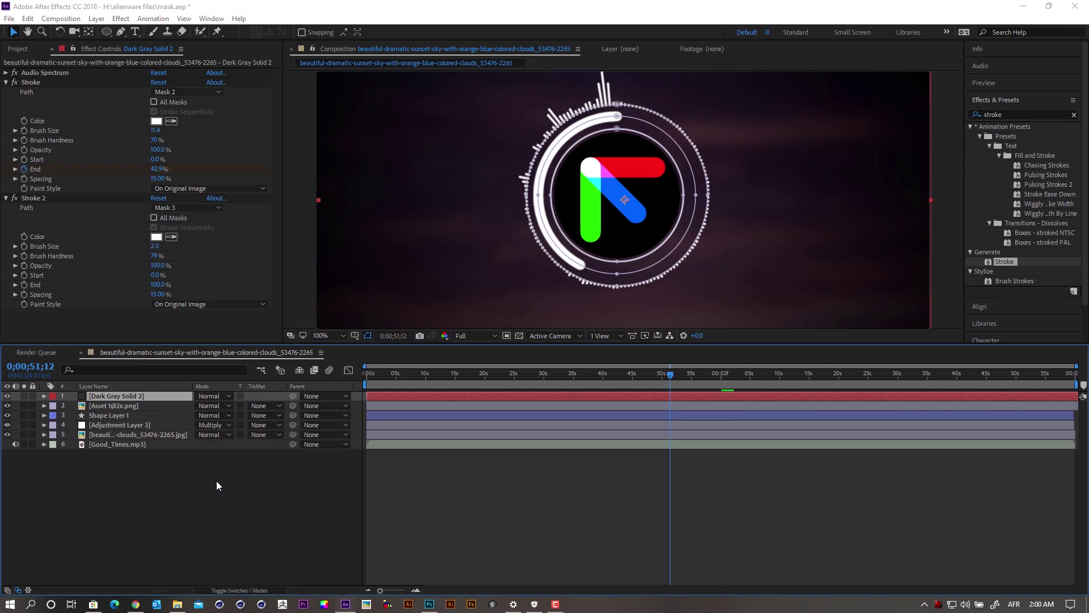
text(spectrum)
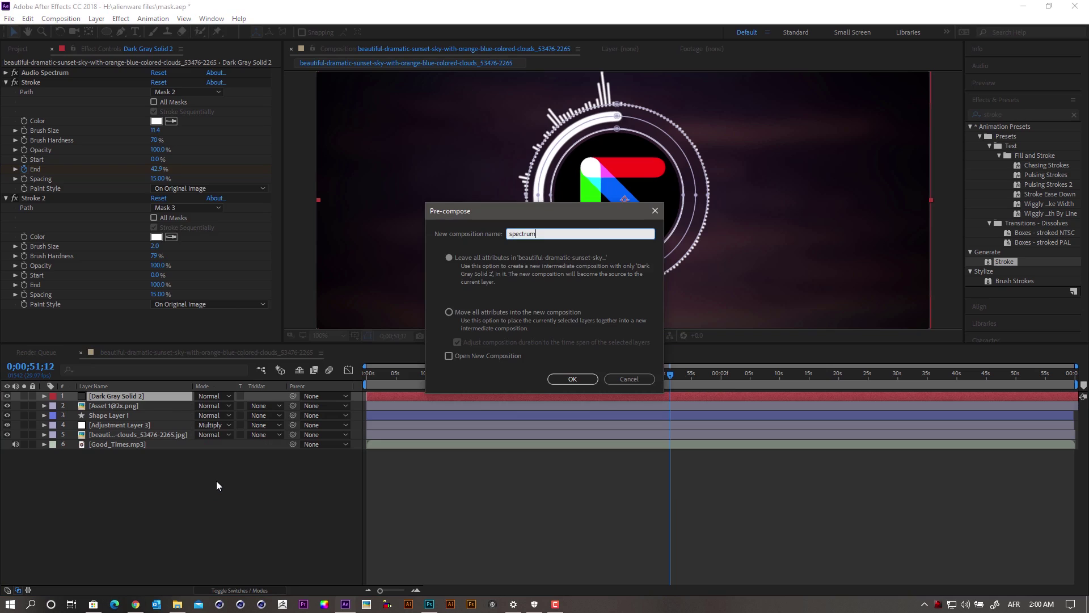
key(Return)
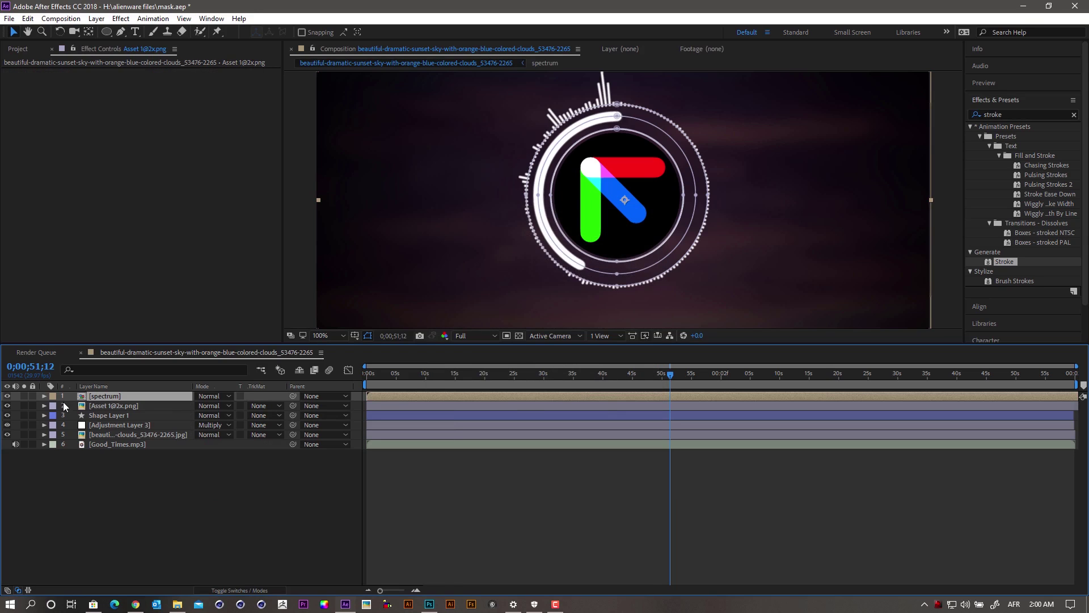
Find the 4-Color Gradient effect and apply it to the spectrum layer, with the current time at 0;00;05;14
click(101, 397)
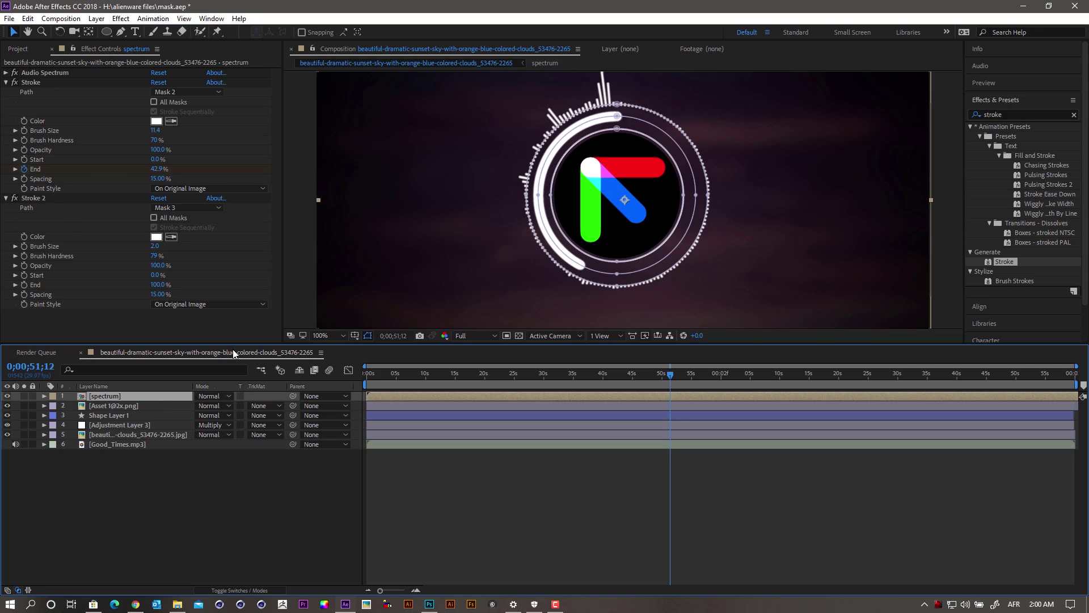
drag(673, 375, 400, 370)
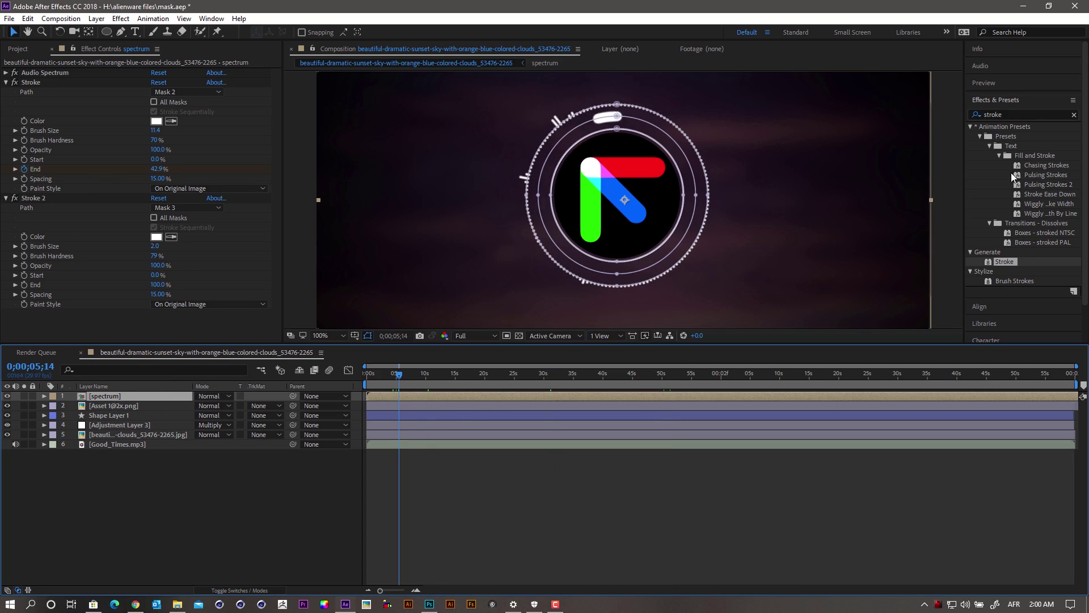
click(1006, 115)
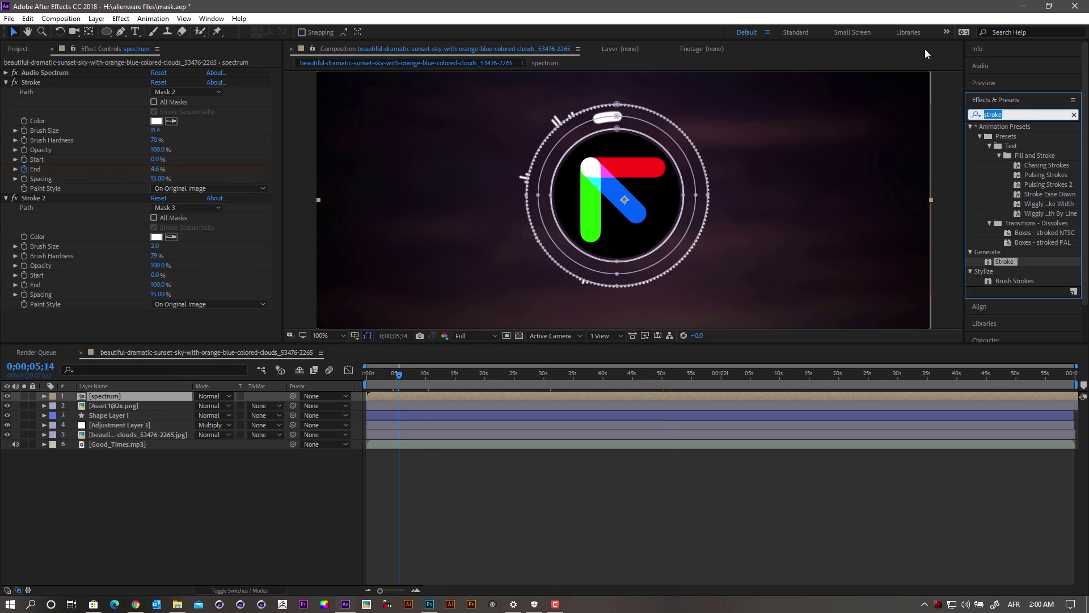
text(grad)
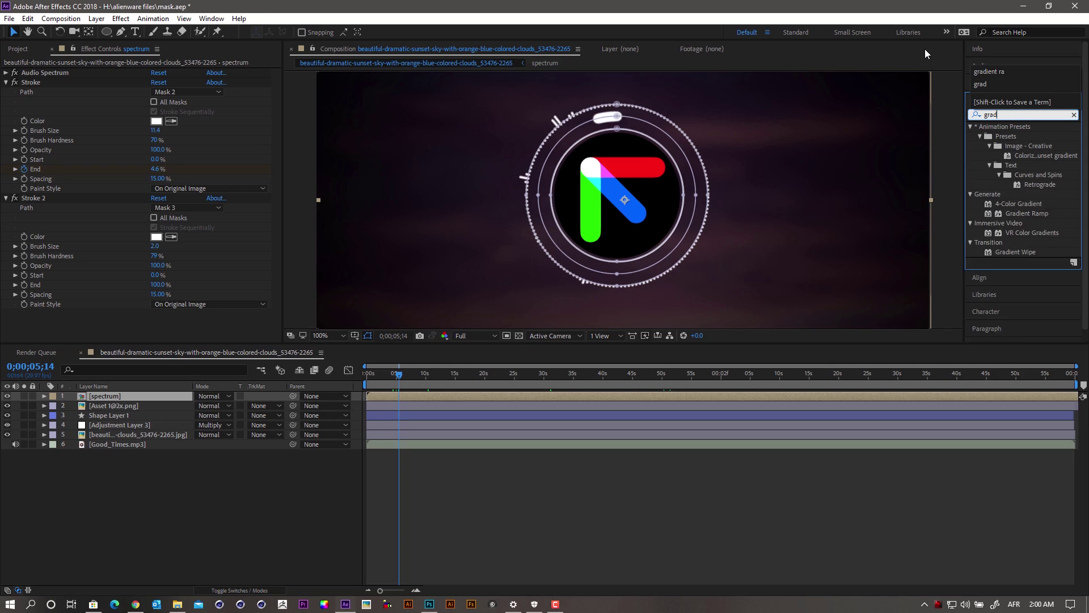
text(ient)
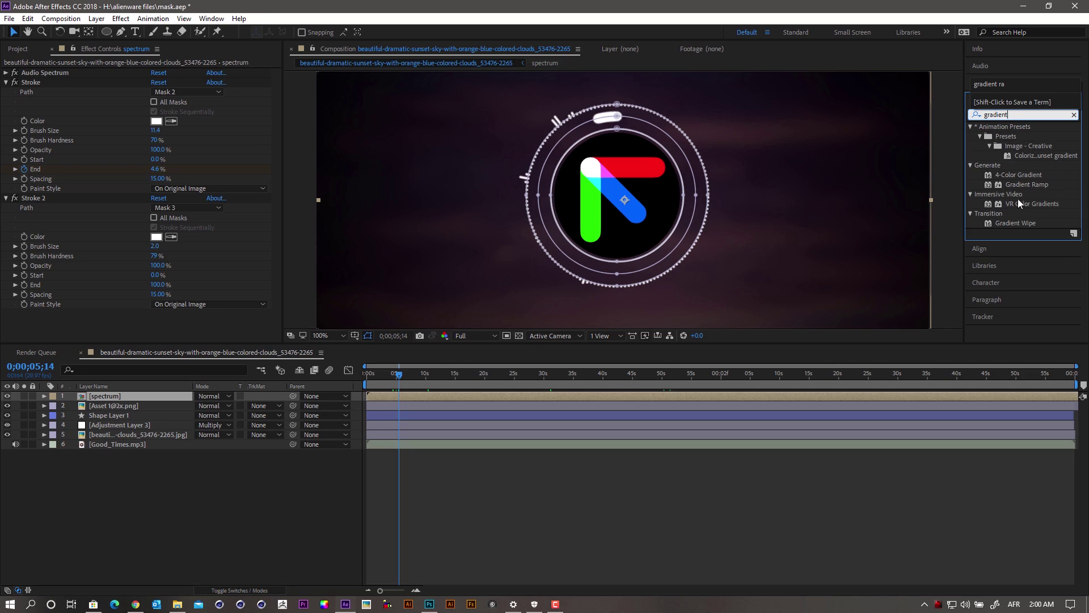
click(1017, 176)
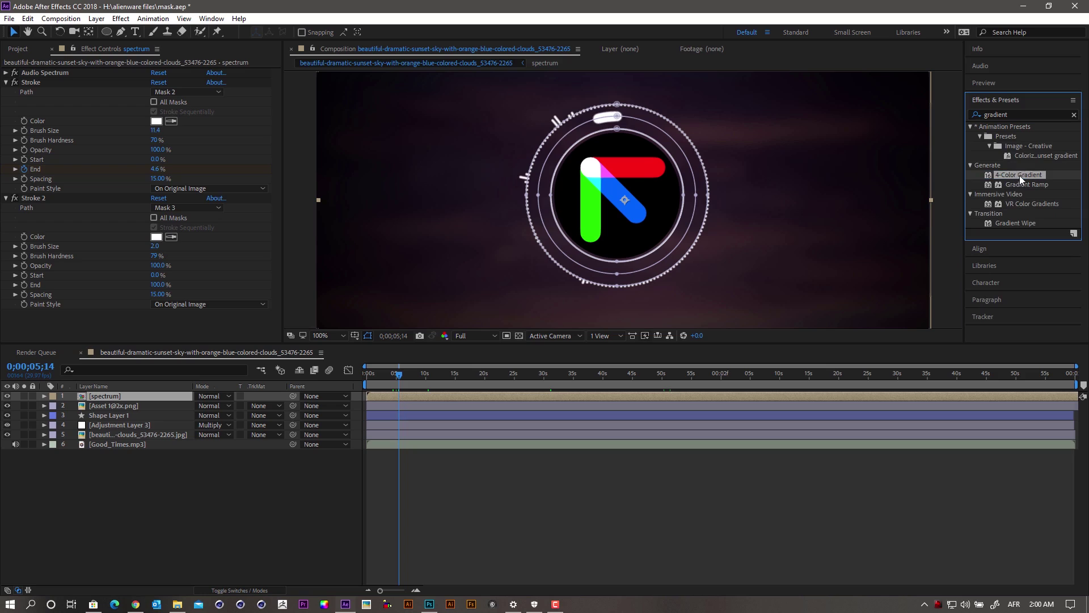
double_click(1018, 176)
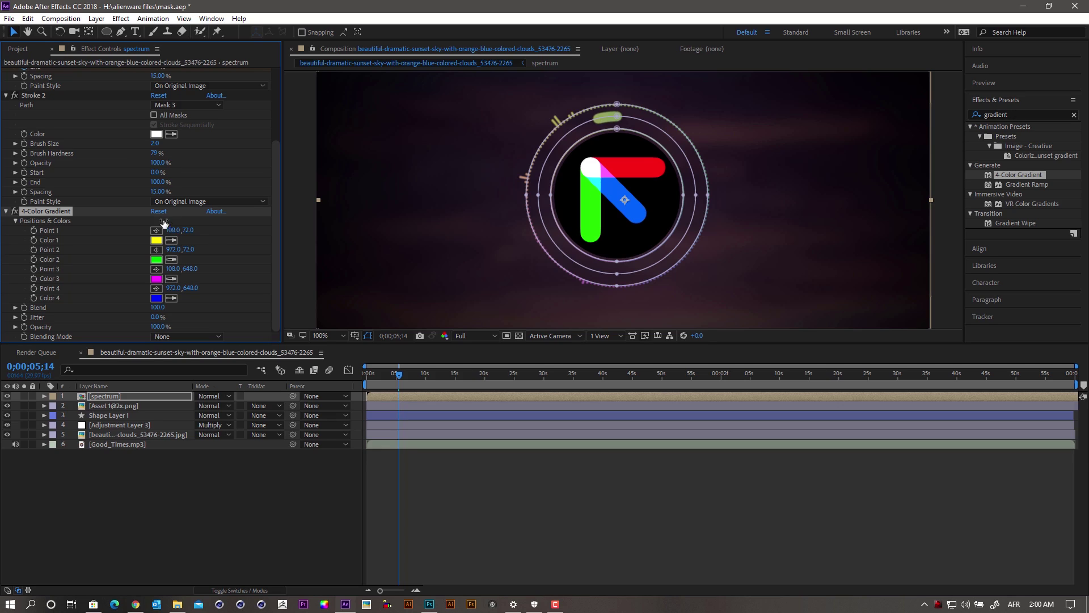
Preview the gradient at 0;00;39;11 and collapse the Stroke and Stroke 2 effect settings
drag(399, 374, 599, 372)
drag(276, 256, 281, 192)
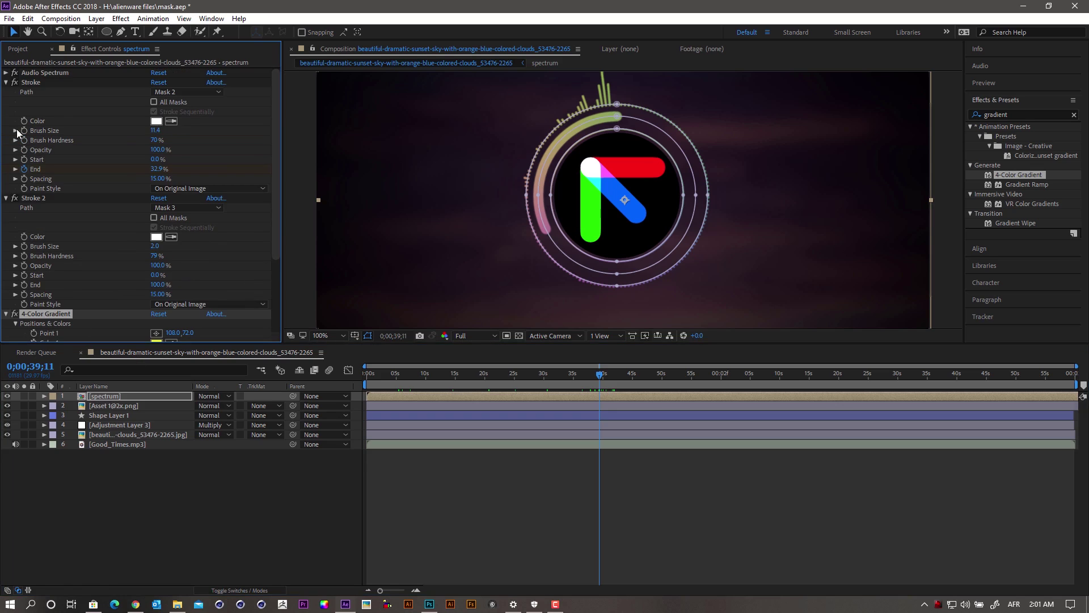
click(6, 83)
click(6, 92)
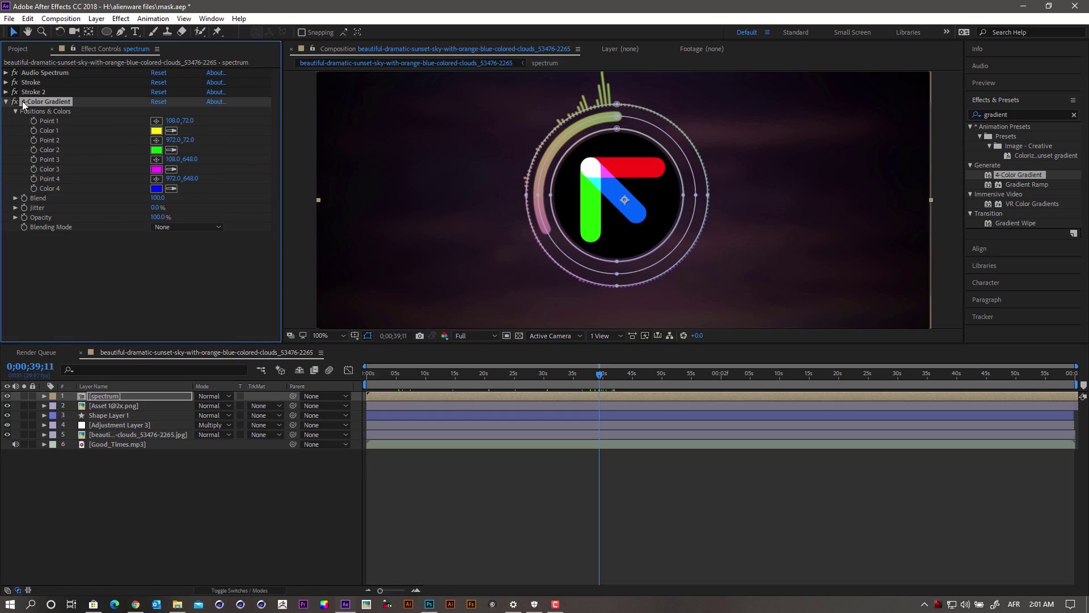
Set Color 1 of the 4-Color Gradient to light blue (red 19, green 160, blue 236)
click(160, 130)
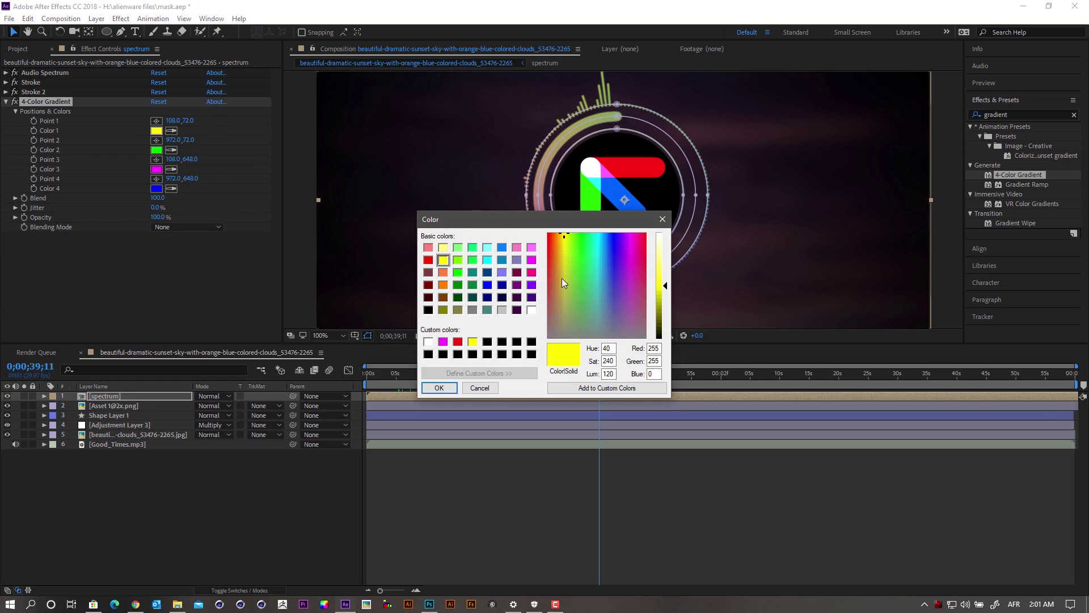
drag(601, 223, 564, 287)
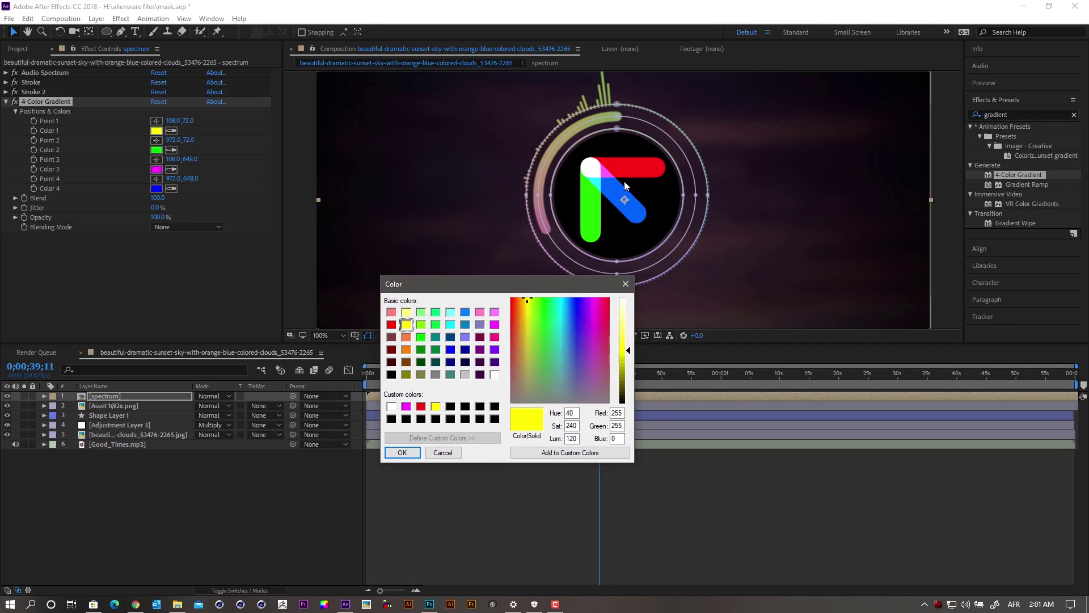
drag(542, 308, 566, 314)
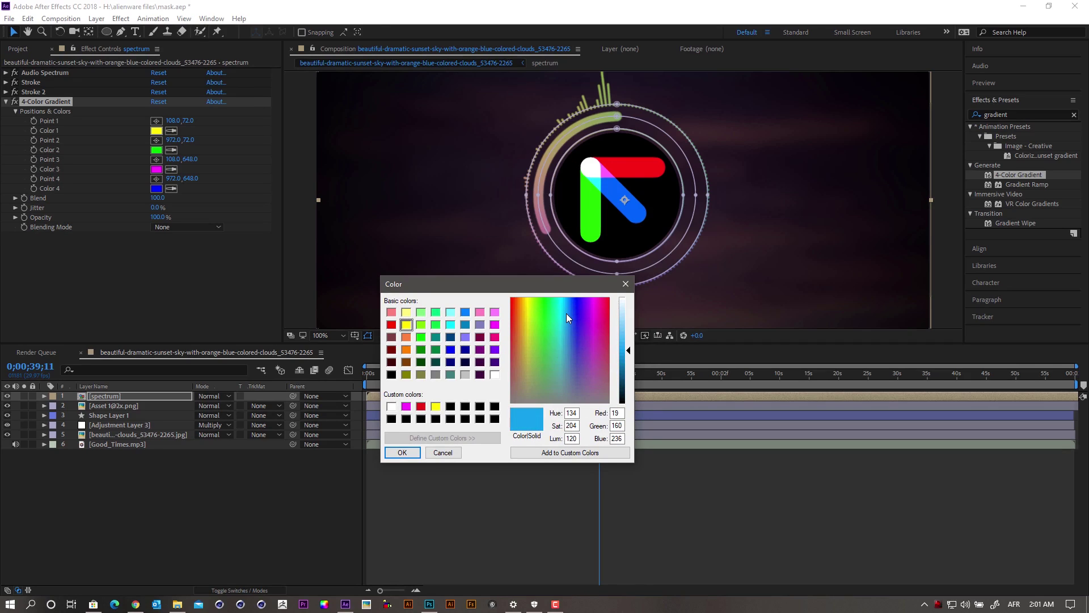
click(404, 453)
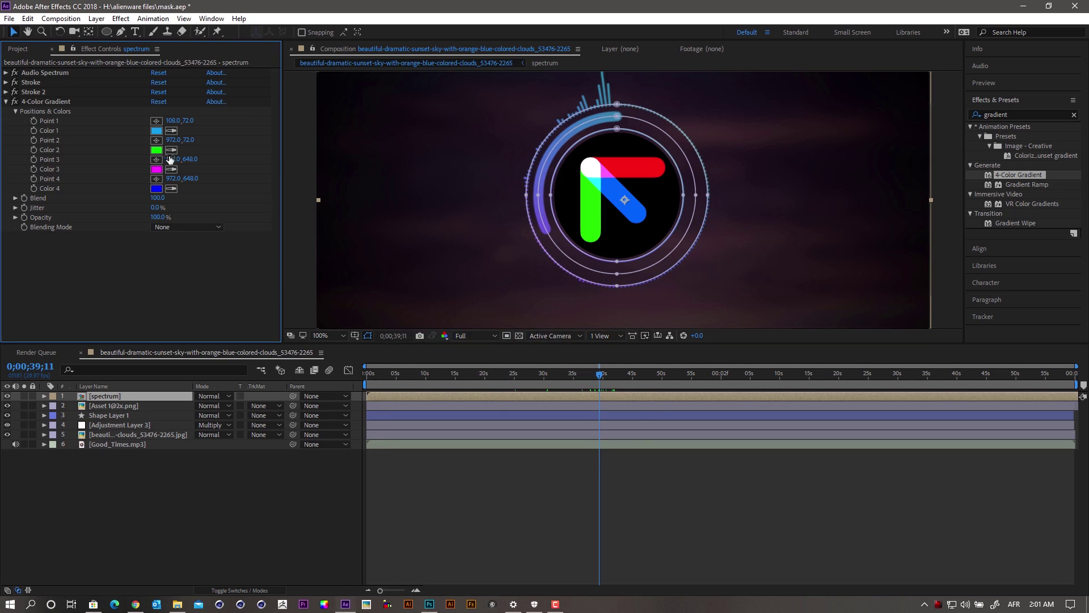
Set Color 2 of the 4-Color Gradient to blue (red 27, green 27, blue 228)
click(158, 151)
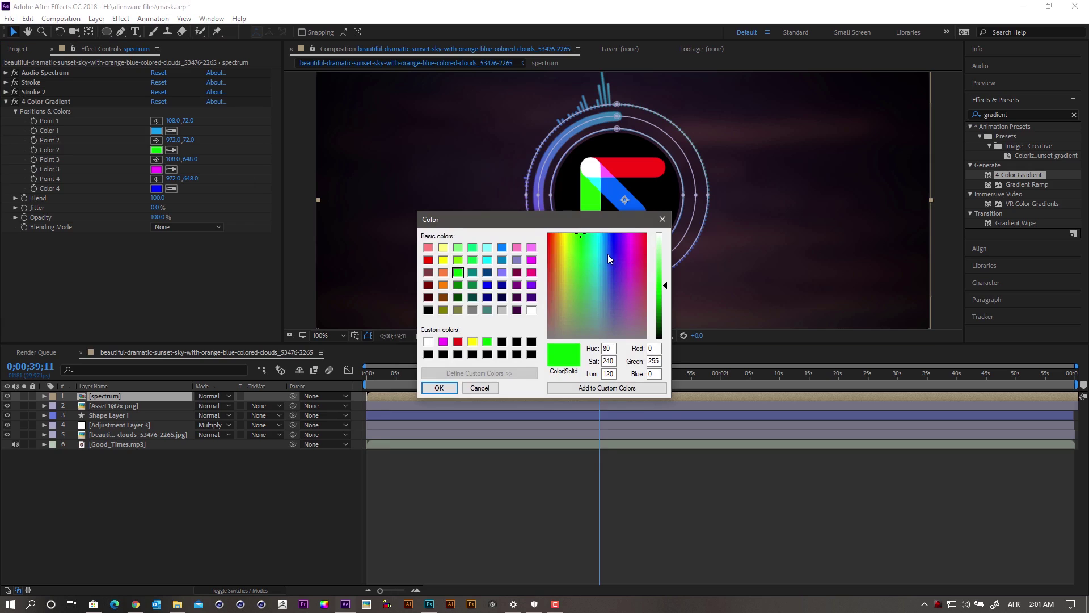
drag(594, 240, 615, 258)
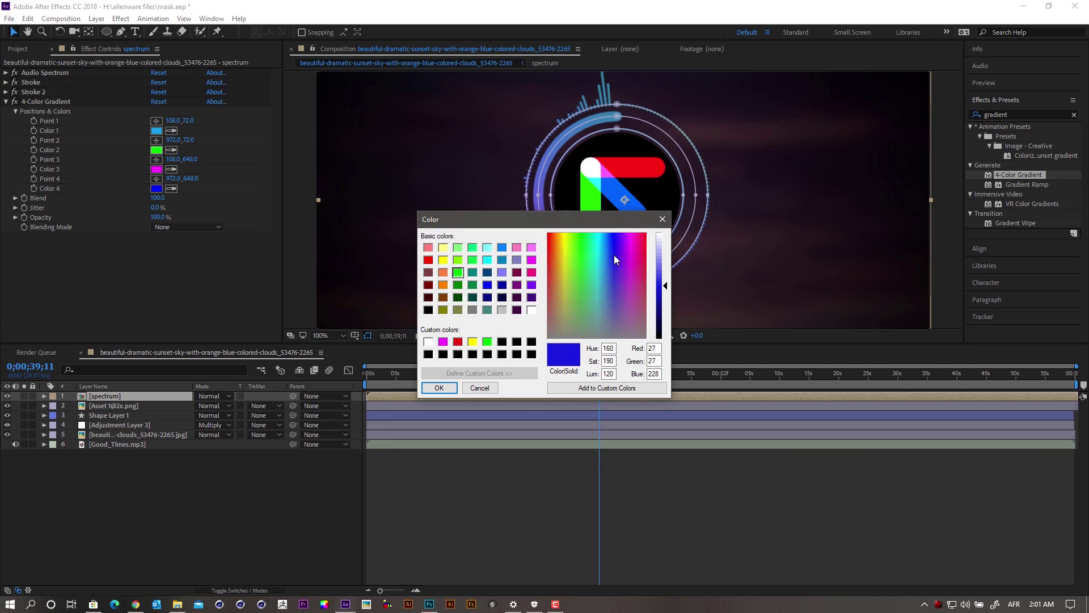
click(439, 387)
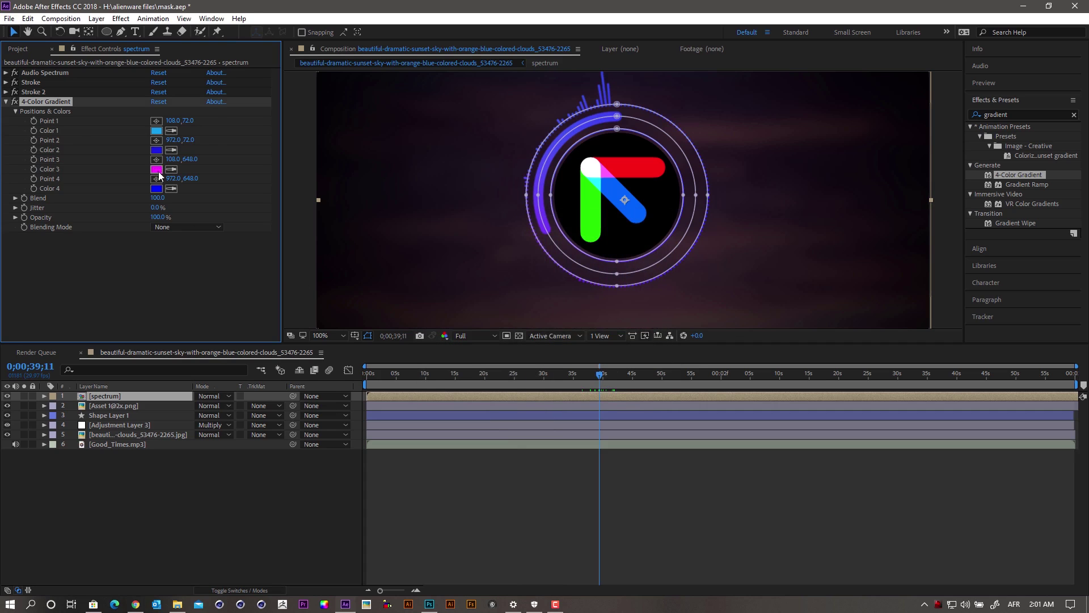
Set the gradient's Color 3 to purple (red 197, green 46, blue 209) and Color 4 to dark red (red 217, green 38, blue 43)
click(157, 170)
drag(627, 237, 630, 271)
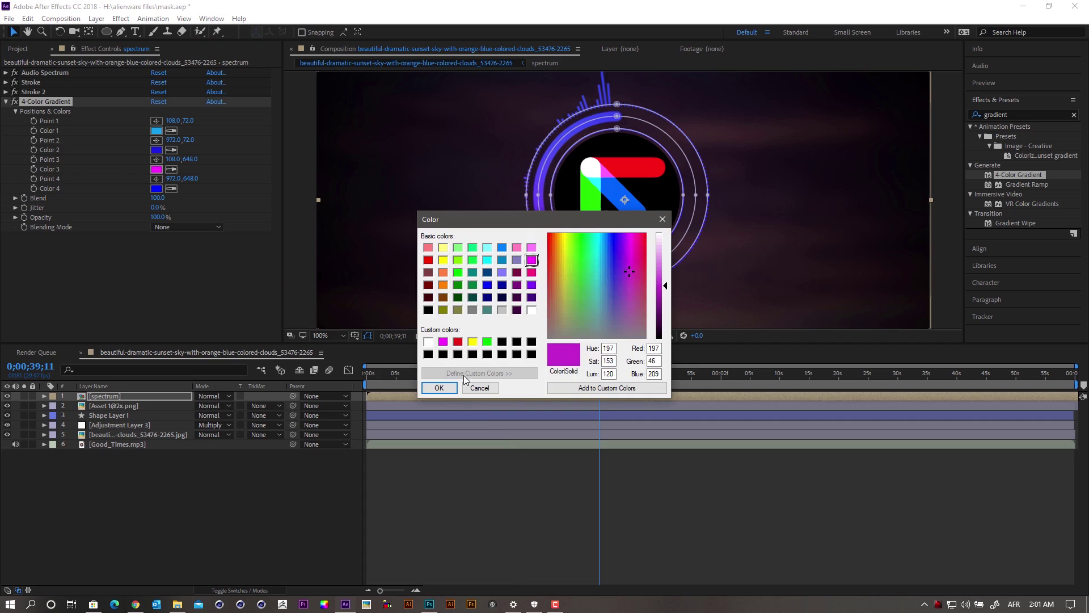
click(439, 387)
click(157, 188)
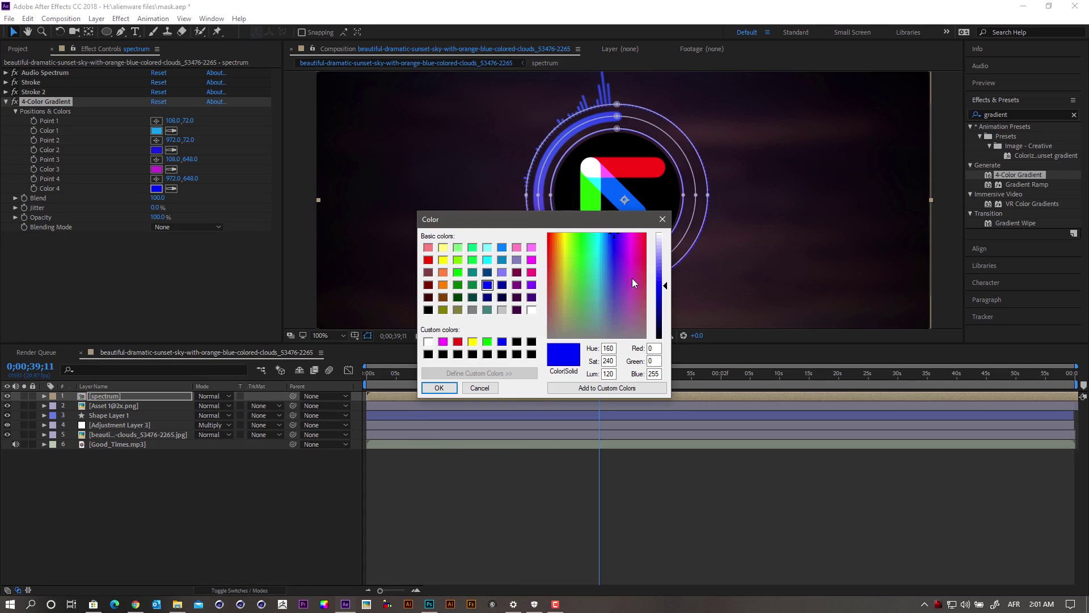
drag(615, 240, 648, 263)
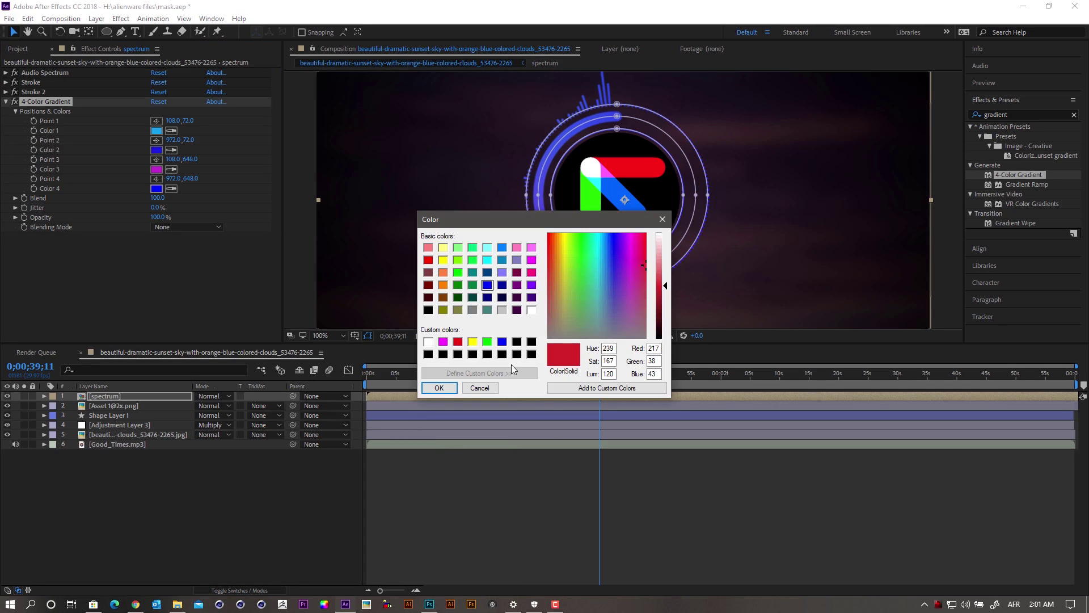
click(442, 389)
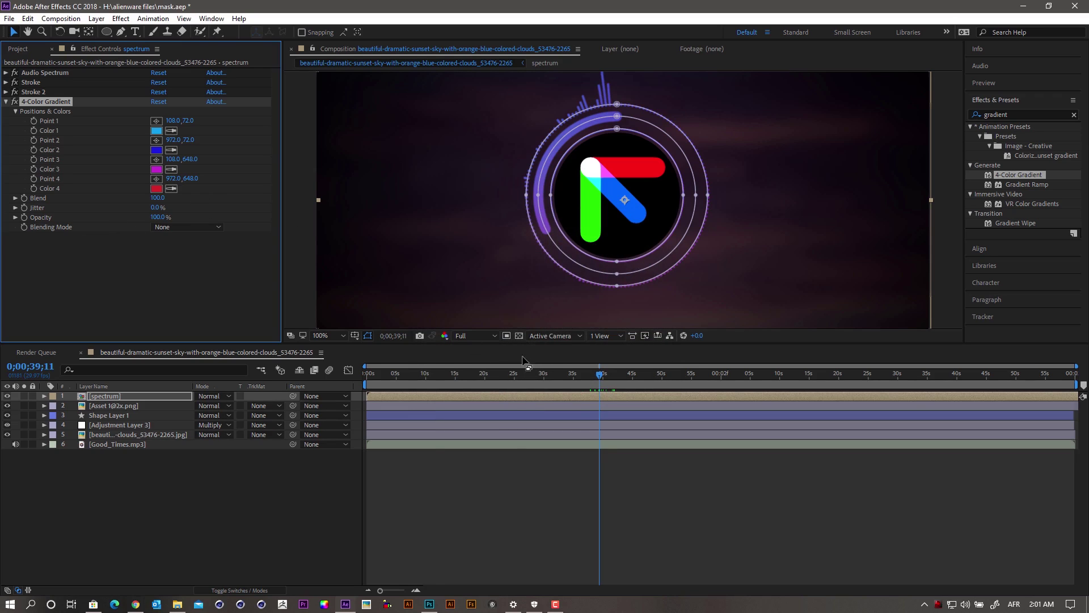
Preview the gradient at 0;00;57;07 and look through the spectrum layer's masks
mouse_move(600, 374)
mouse_down()
mouse_move(988, 357)
mouse_move(798, 380)
mouse_move(529, 383)
mouse_move(704, 376)
mouse_up()
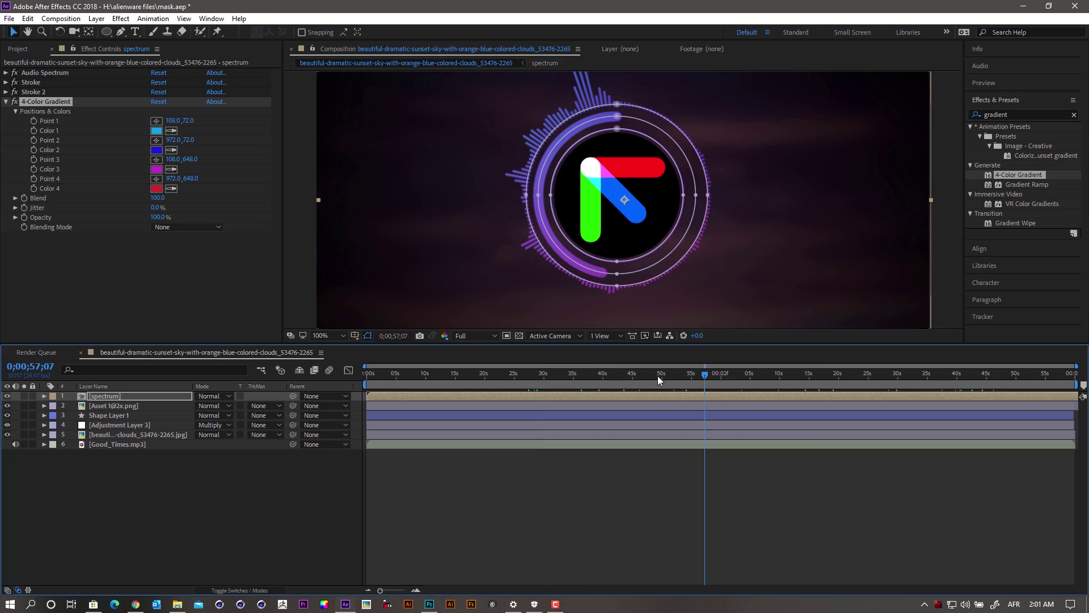
click(44, 396)
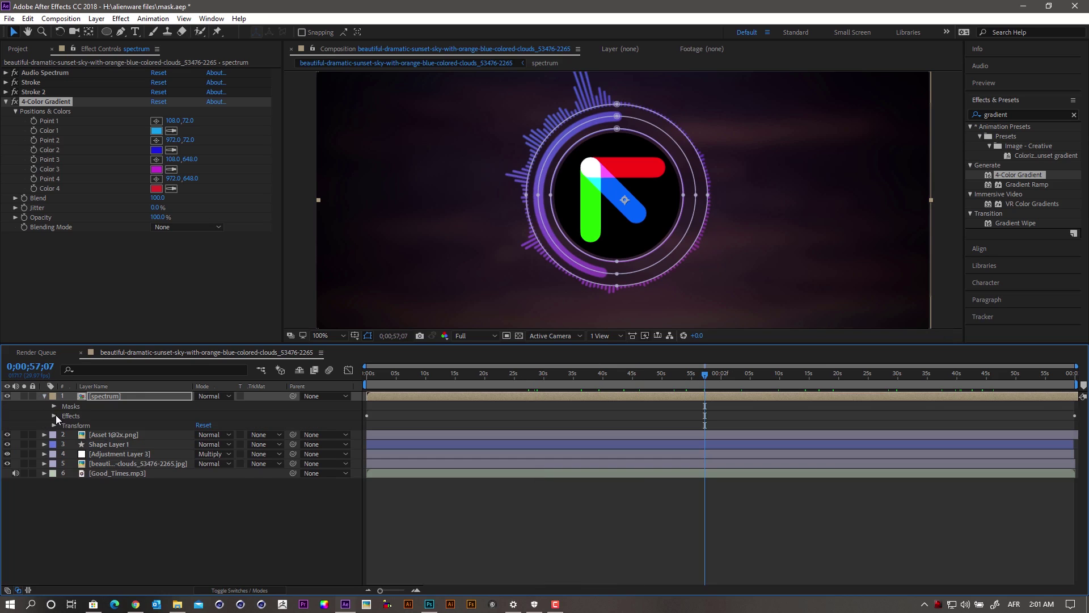
click(54, 407)
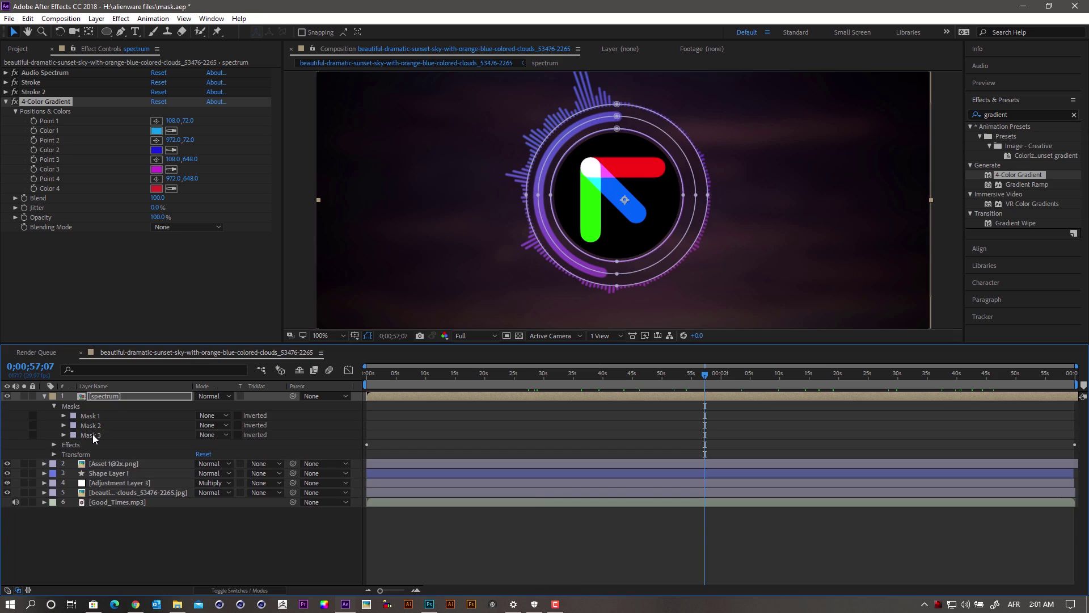
click(90, 434)
click(90, 425)
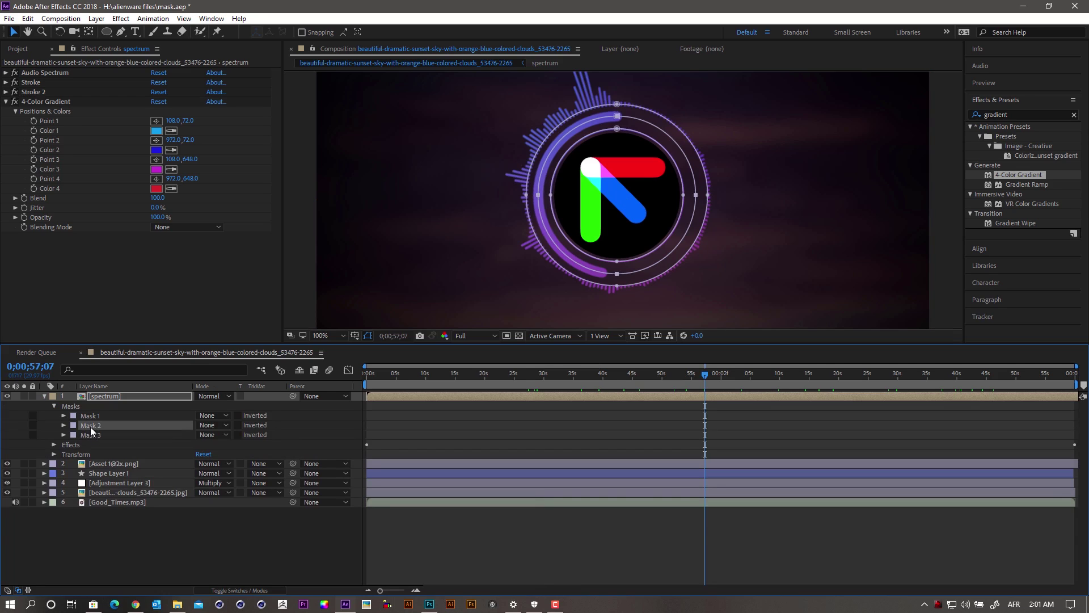
click(44, 396)
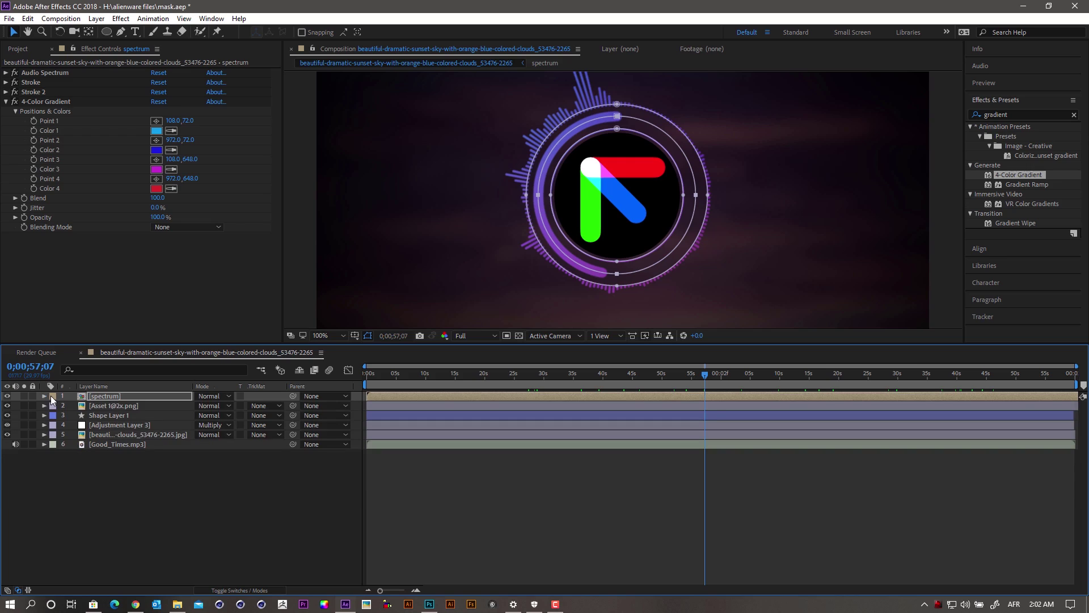
With the current time at 0;00;13;16, set the Audio Spectrum's Thickness to 4.50 and Softness to 0%
drag(707, 381, 452, 383)
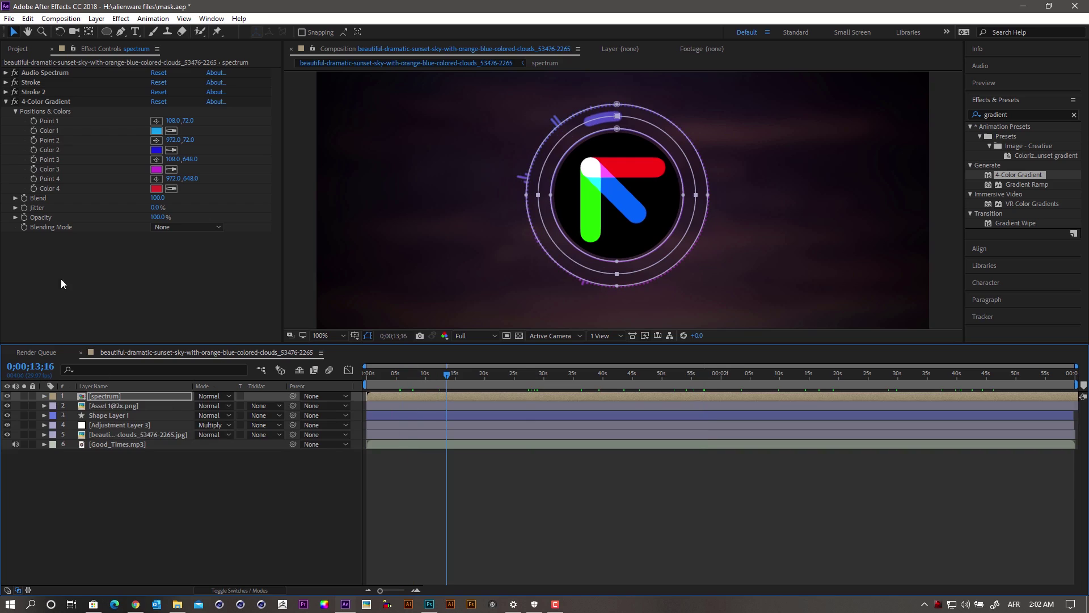
click(7, 73)
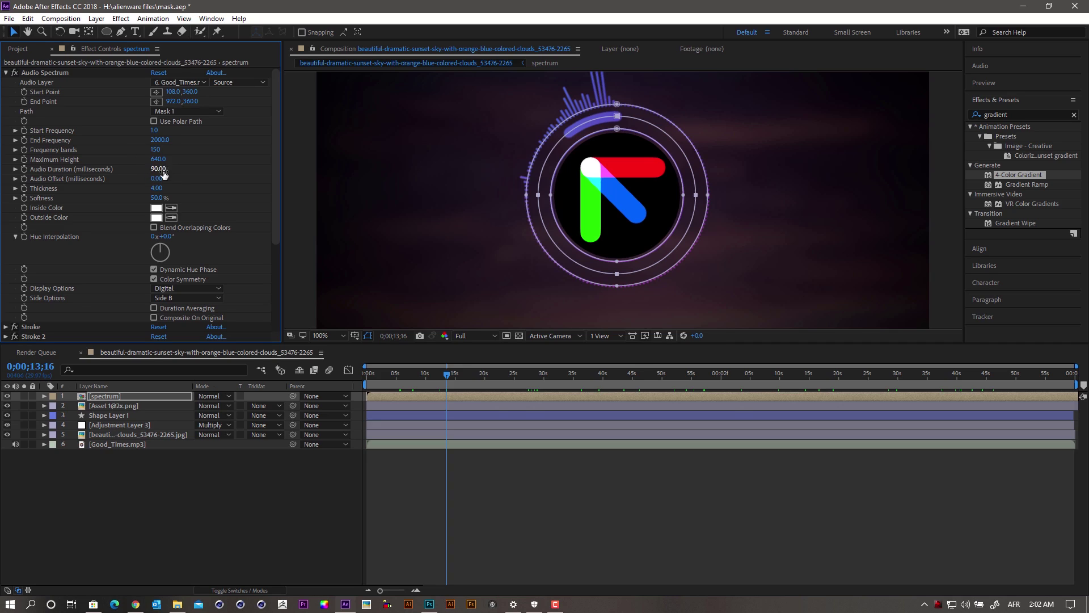
drag(157, 190, 161, 188)
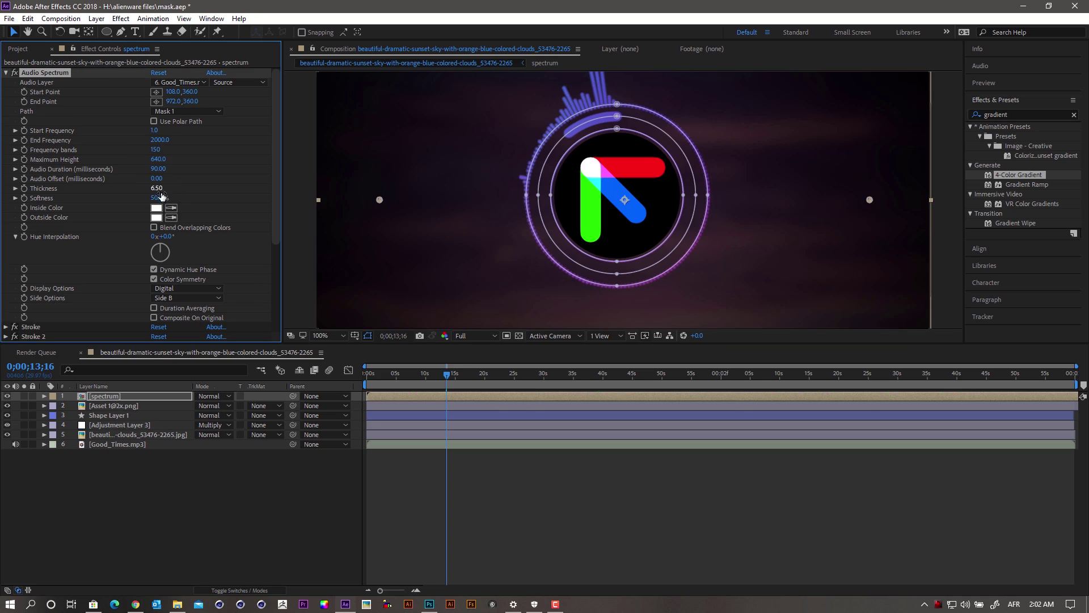
drag(154, 198, 158, 197)
drag(157, 188, 146, 190)
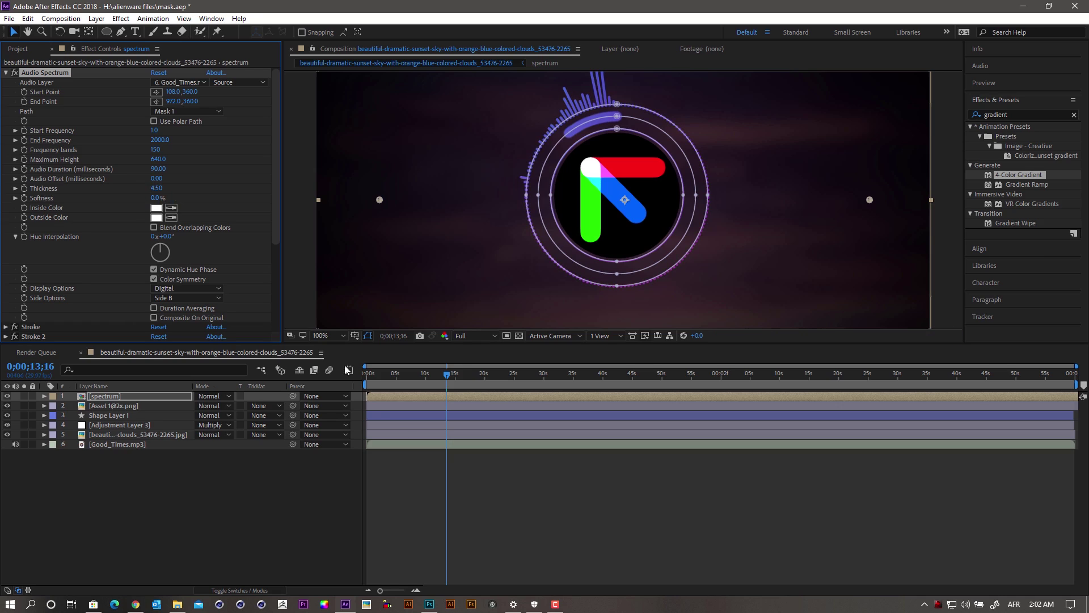
With the current time at 0;01;16;13, set the Audio Spectrum's End Frequency to 400
drag(437, 372, 818, 407)
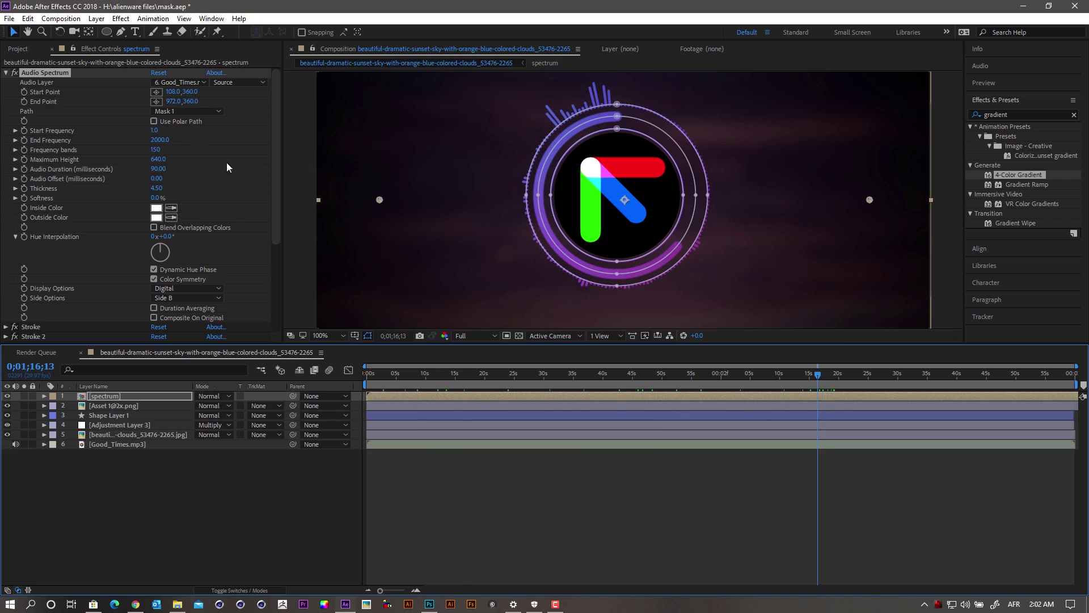
click(157, 130)
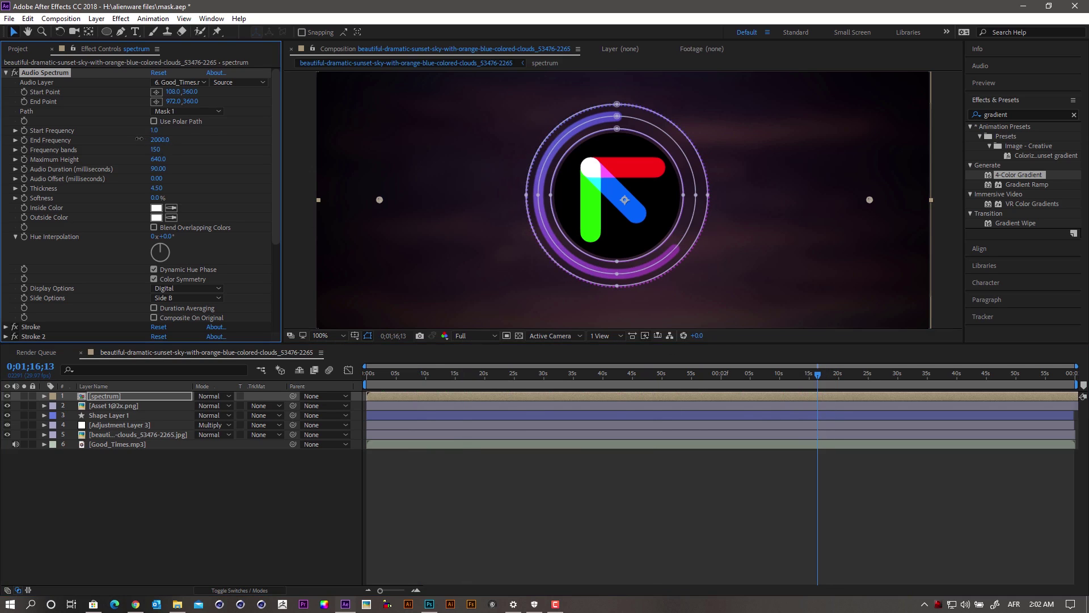
drag(162, 142, 139, 143)
click(162, 142)
click(162, 142)
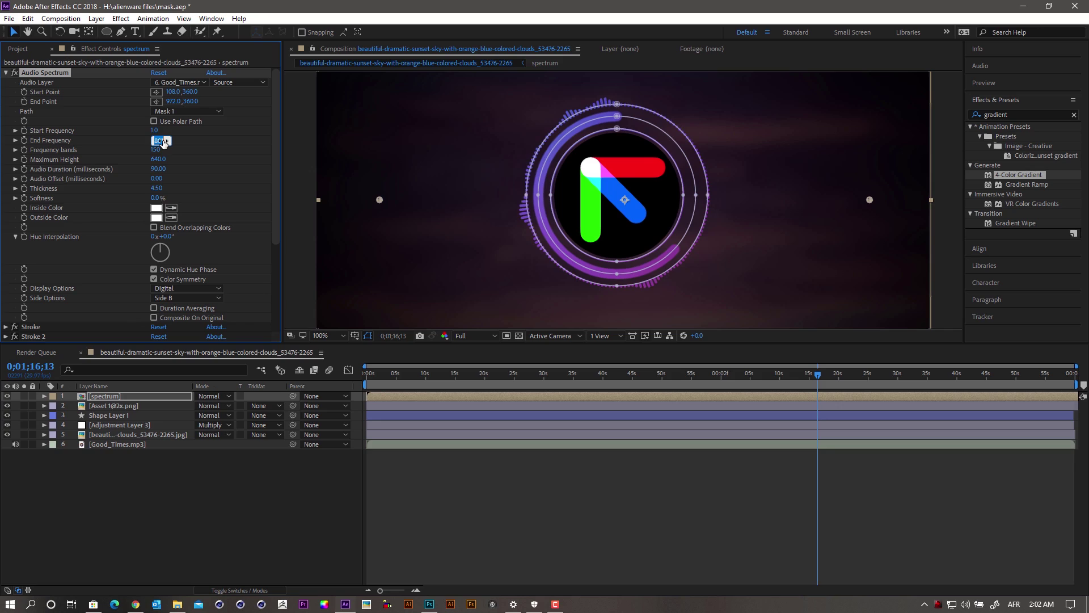
text(400)
key(Return)
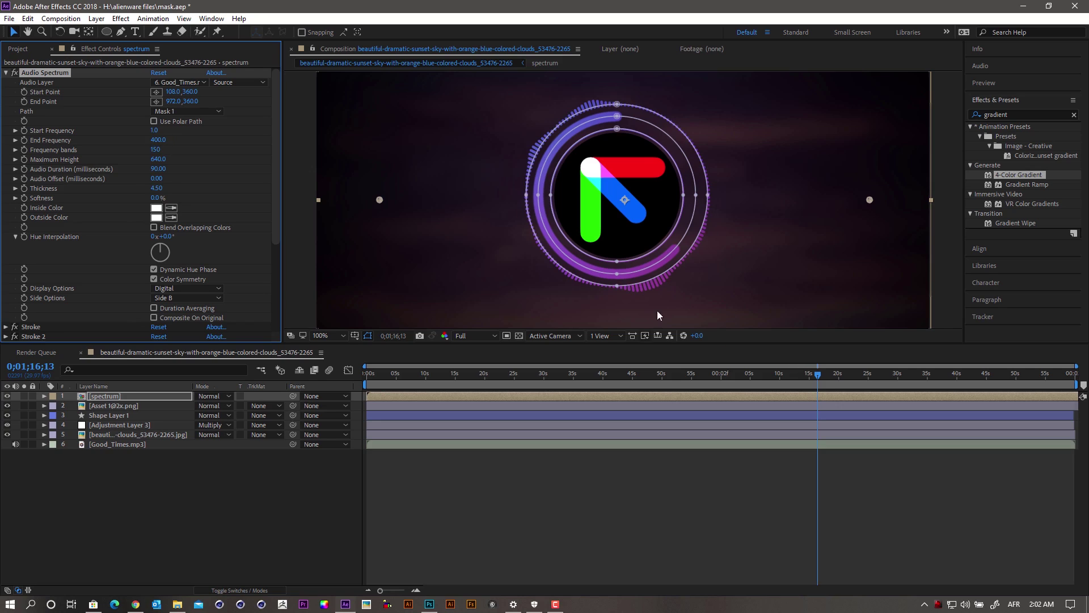
Check the spectrum at 0;00;51;12 and set the Audio Spectrum's Maximum Height to 400
drag(818, 375, 592, 387)
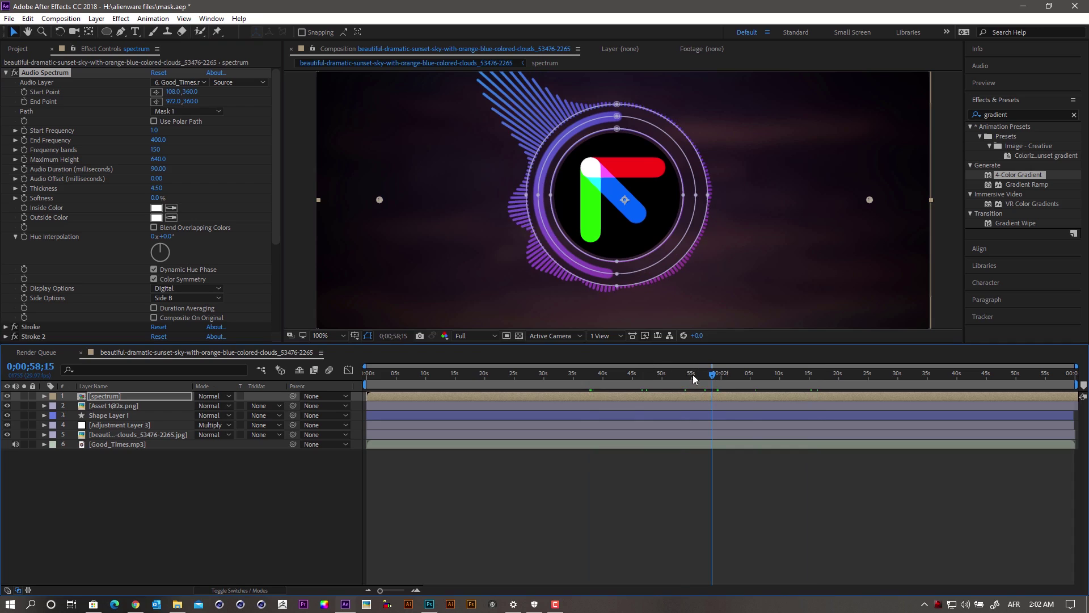
click(670, 374)
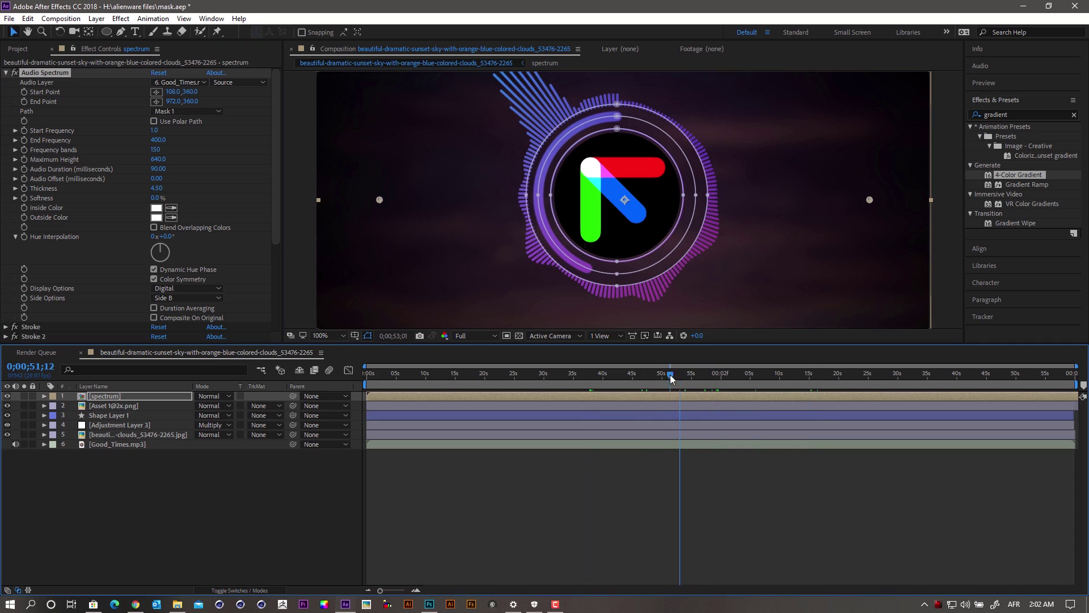
click(159, 160)
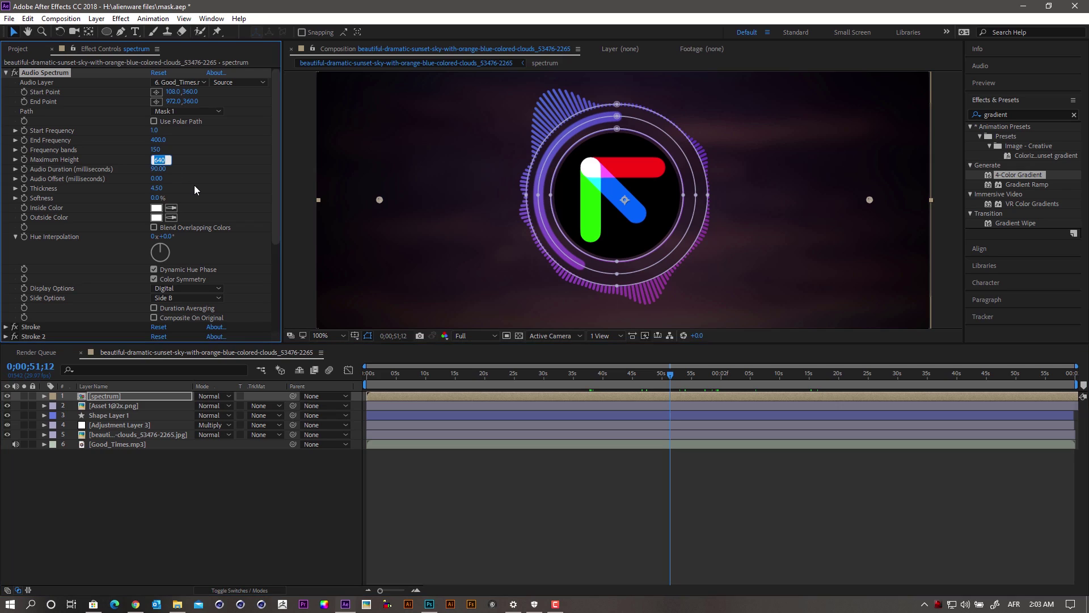
text(40)
key(Return)
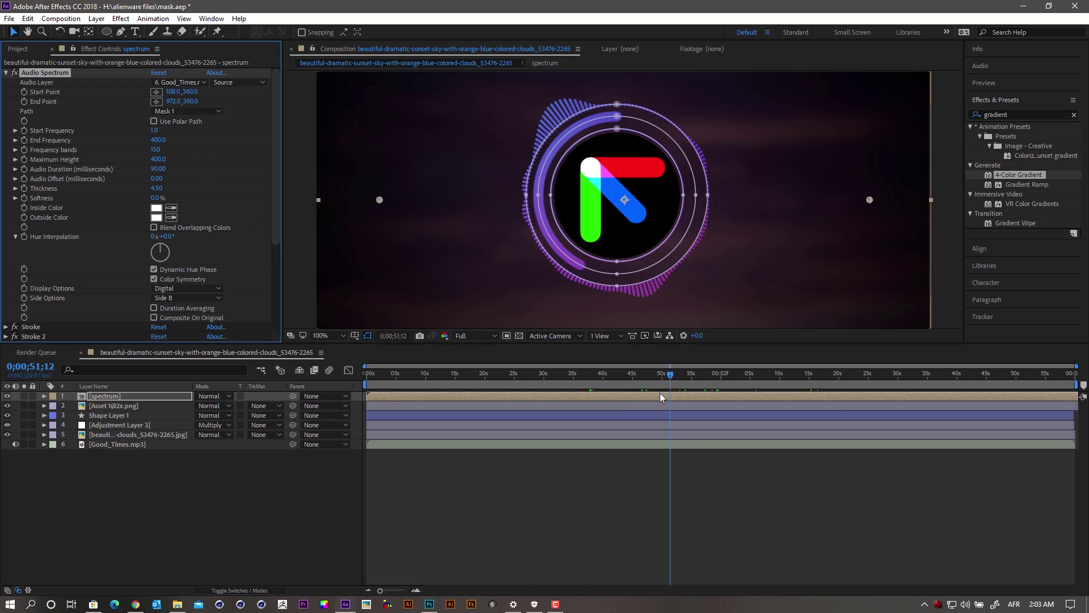
Review the whole composition at 0;00;56;29 with no layer selected, and save the project
drag(673, 375, 706, 369)
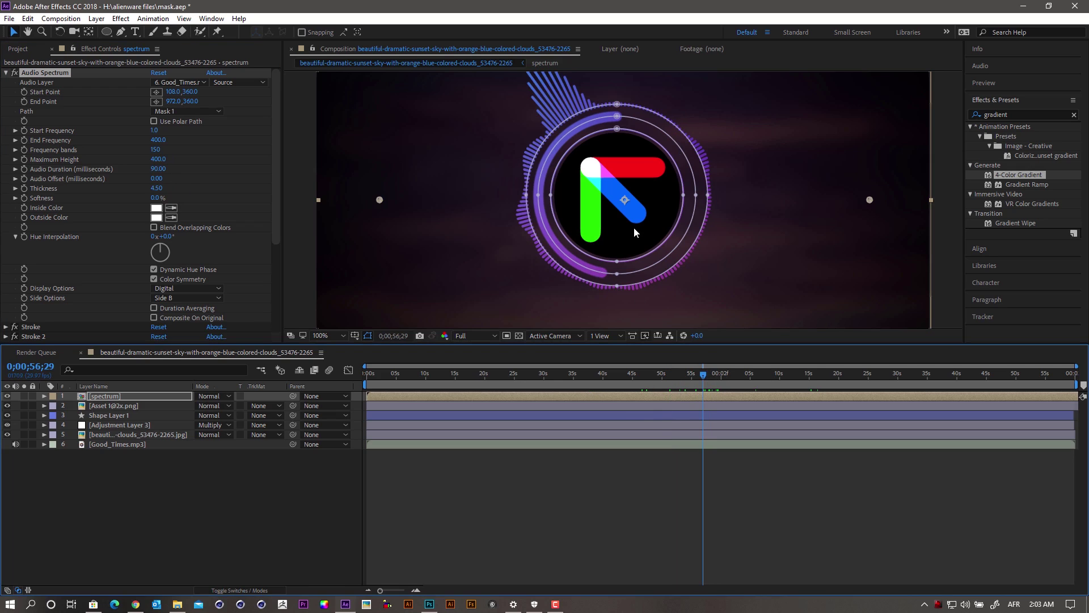
scroll(636, 226, down, 2)
scroll(712, 237, down, 1)
scroll(689, 246, up, 1)
click(874, 261)
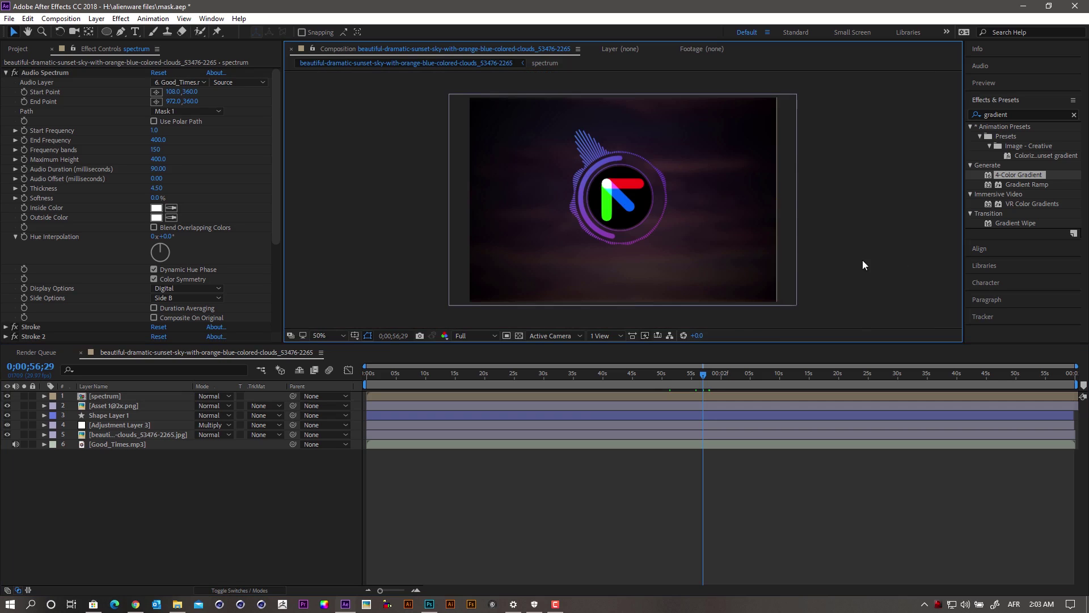
scroll(686, 227, up, 2)
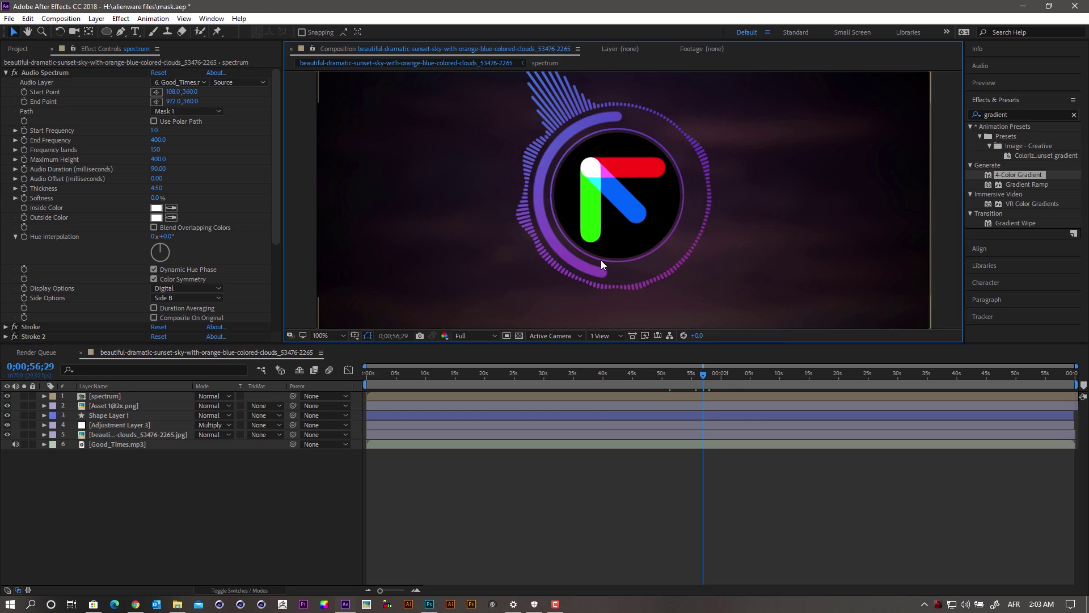
key(ctrl+s)
Change Color 3 of the 4-Color Gradient to a slightly more saturated magenta-purple
drag(275, 191, 282, 297)
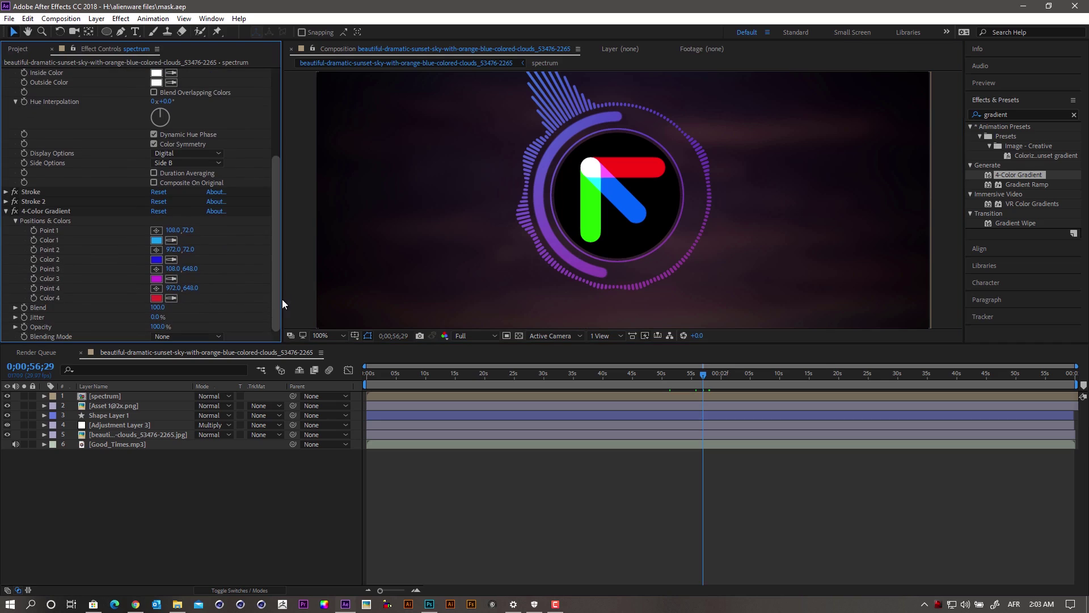
click(156, 278)
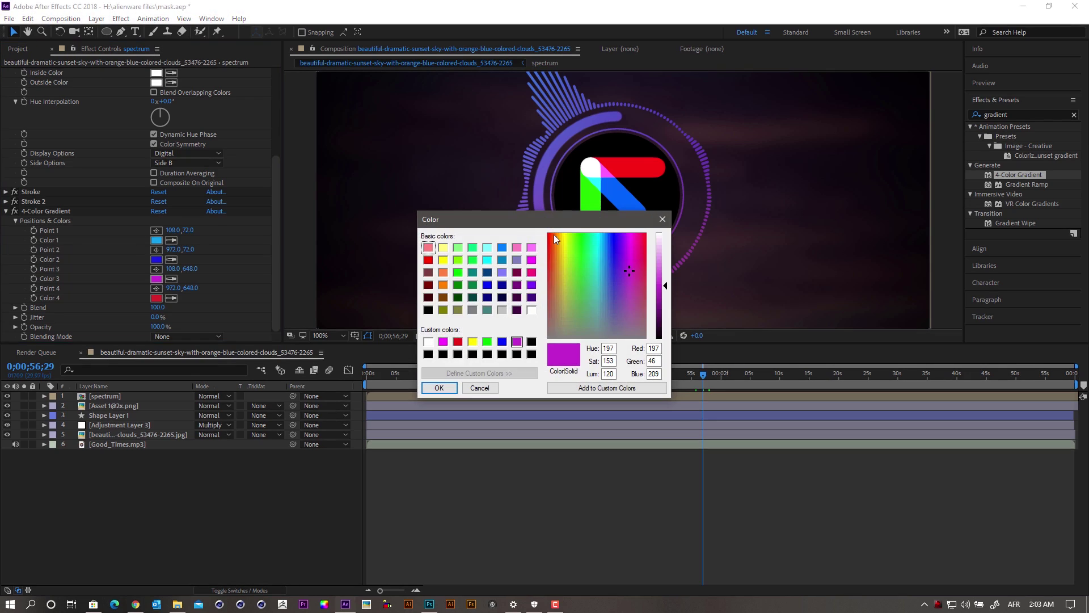
click(631, 265)
click(439, 388)
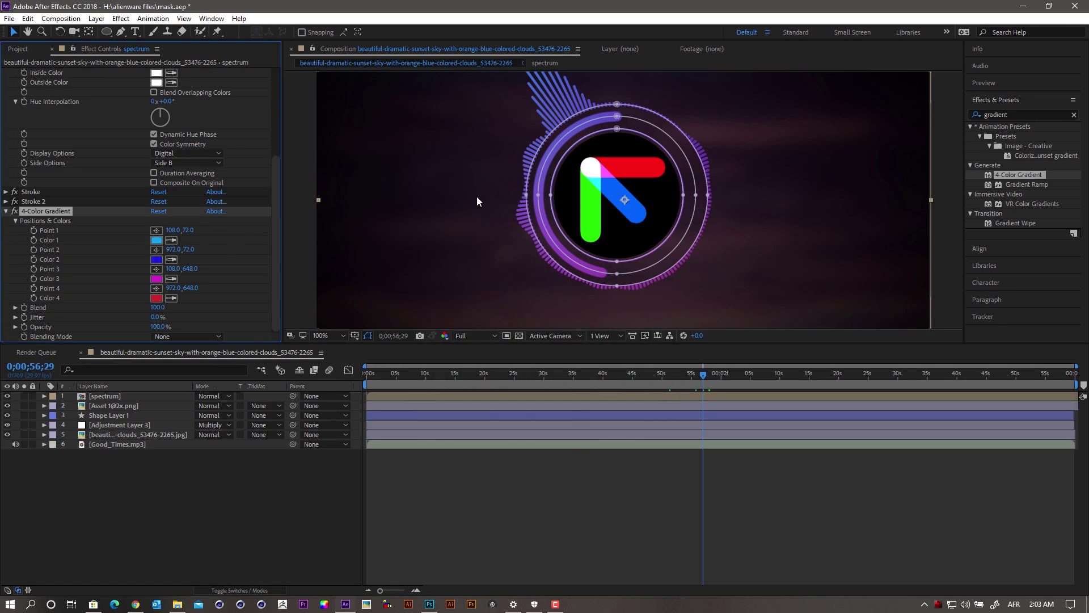
Set Color 4 of the 4-Color Gradient to bright red (red 255, green 0, blue 6)
click(157, 297)
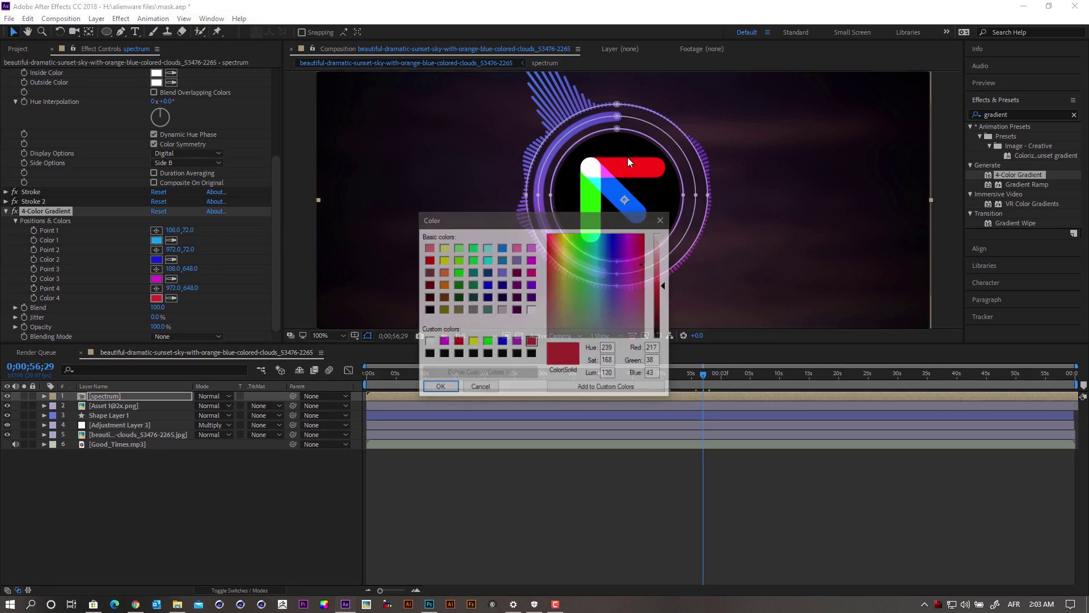
click(646, 241)
drag(647, 241, 650, 231)
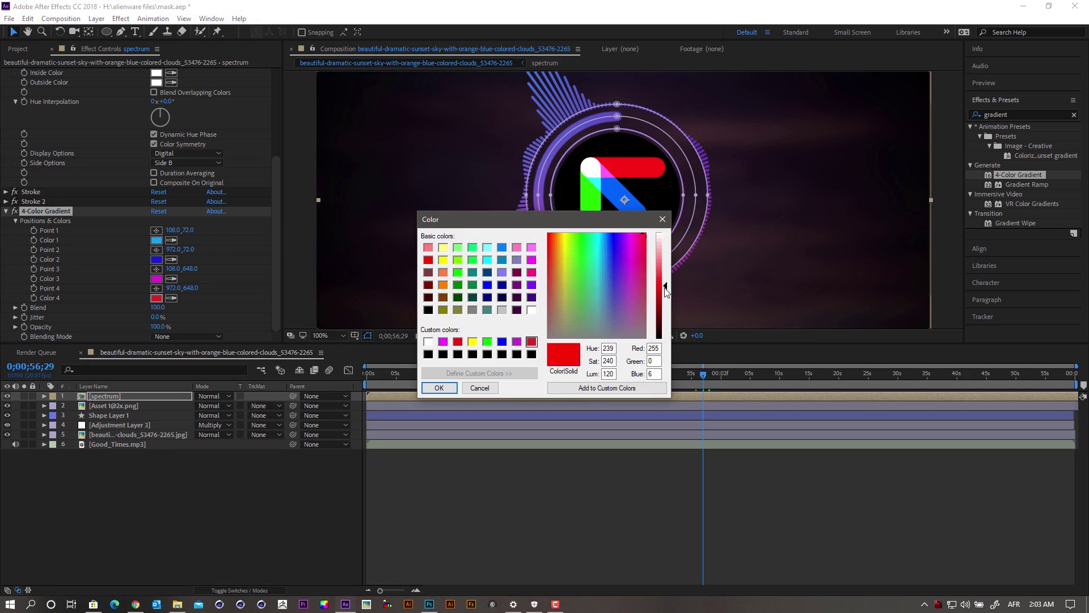
click(439, 387)
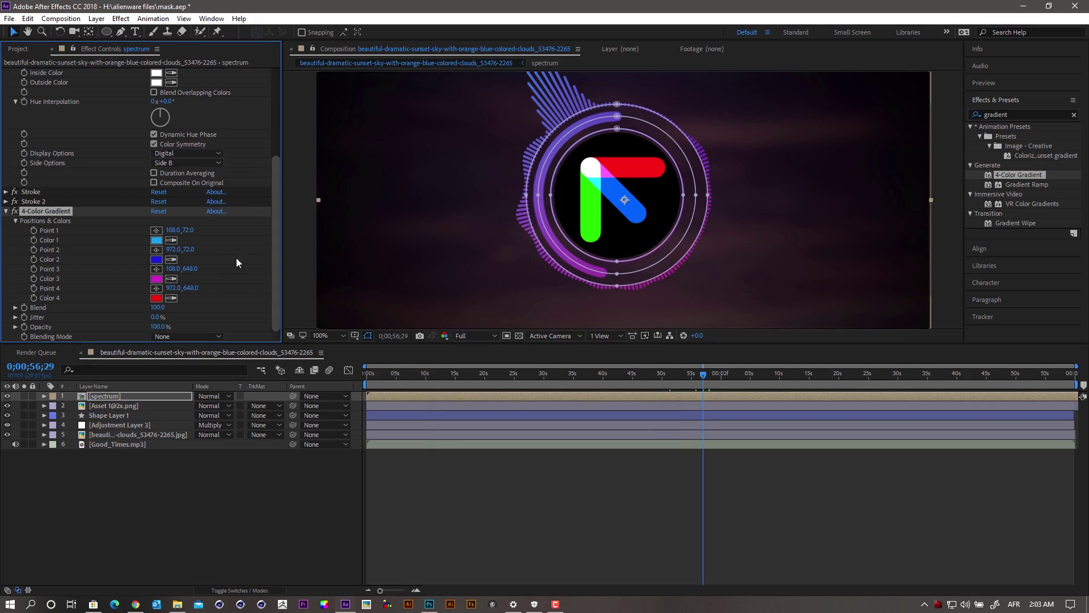
Shift Color 1 of the 4-Color Gradient slightly towards cyan, keeping it a light blue
click(157, 240)
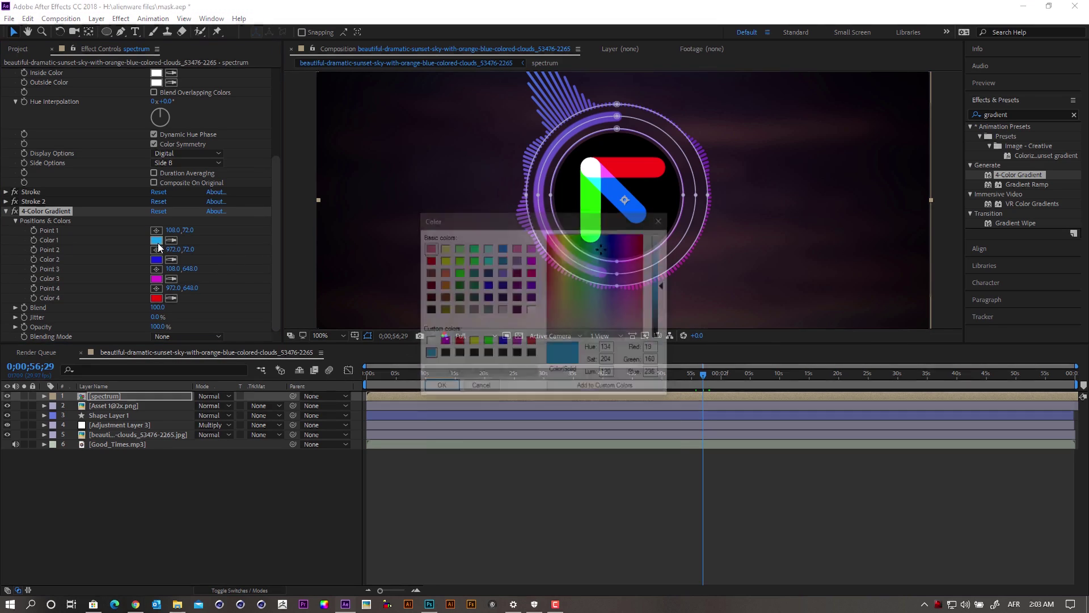
mouse_move(603, 248)
mouse_down()
mouse_move(586, 237)
mouse_move(597, 250)
mouse_up()
click(440, 388)
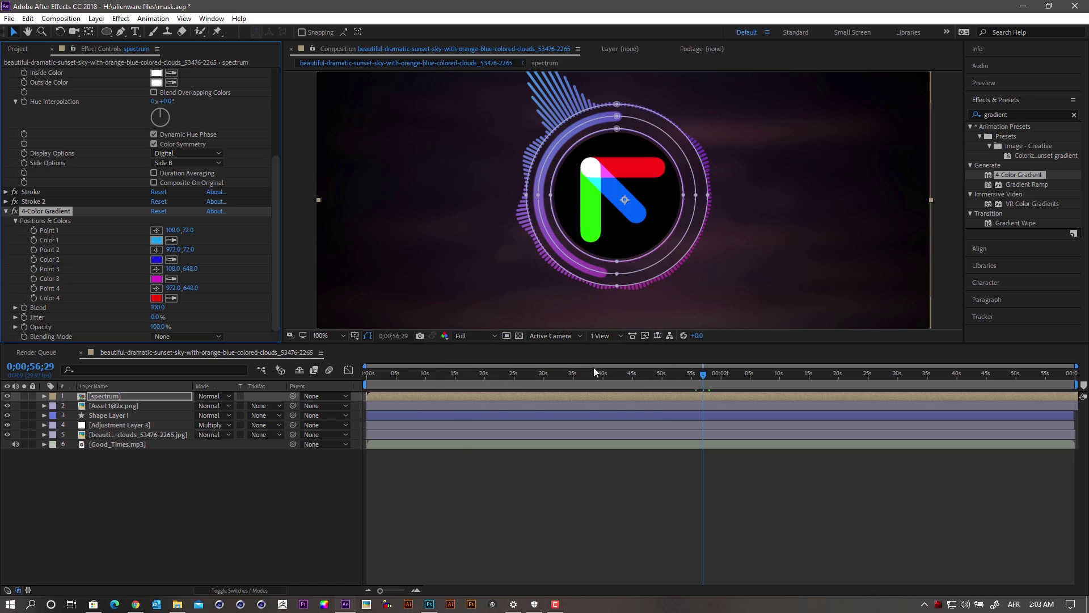
Set the blending mode of the spectrum layer to Screen and check the composition at 0;00;36;24
mouse_move(695, 374)
mouse_down()
mouse_move(534, 382)
mouse_move(697, 379)
mouse_up()
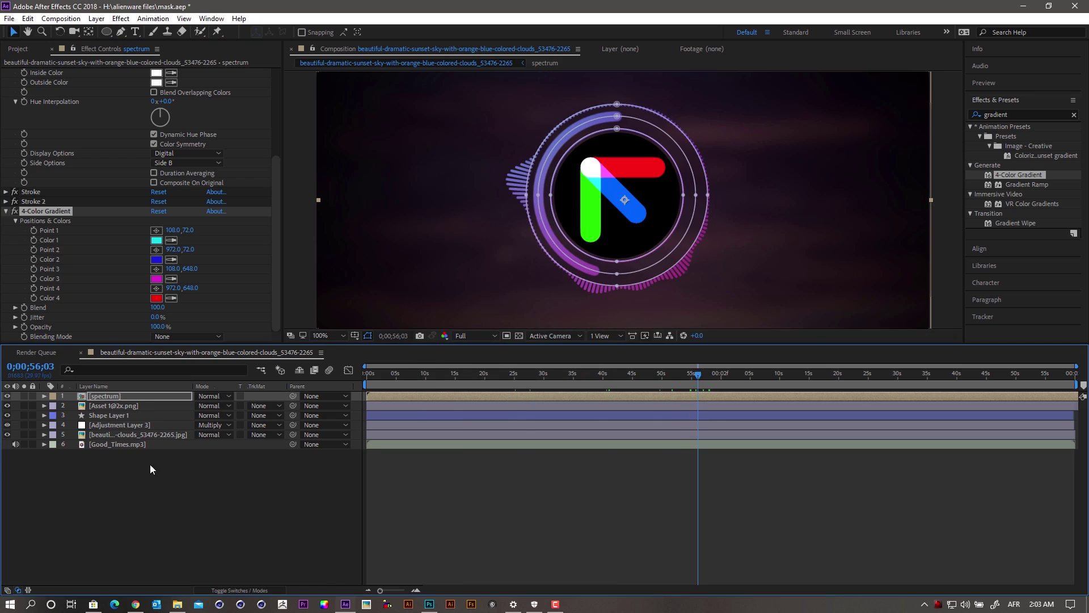
click(134, 396)
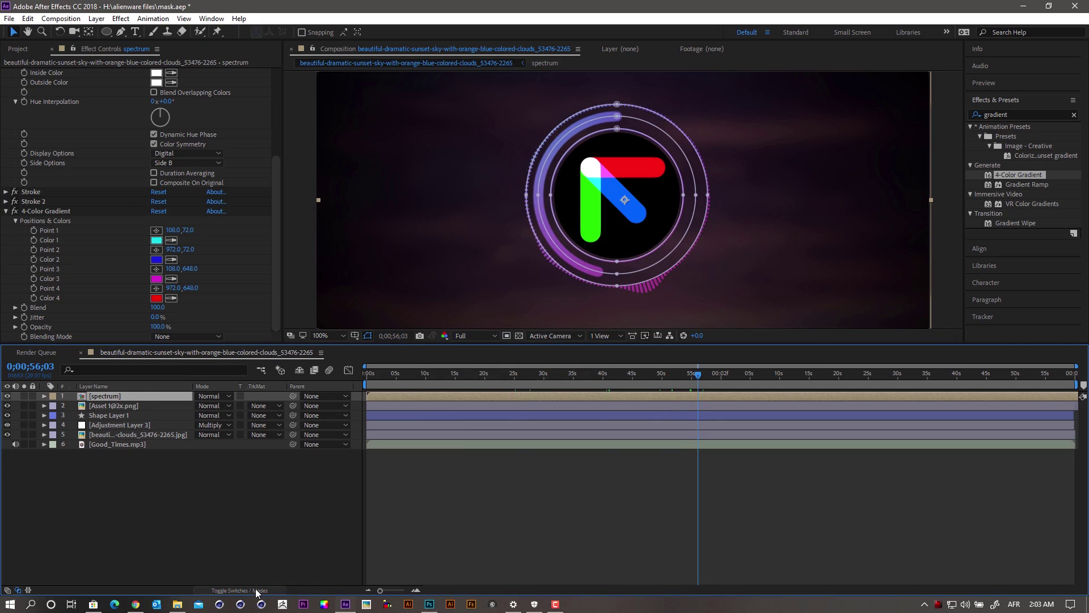
click(227, 395)
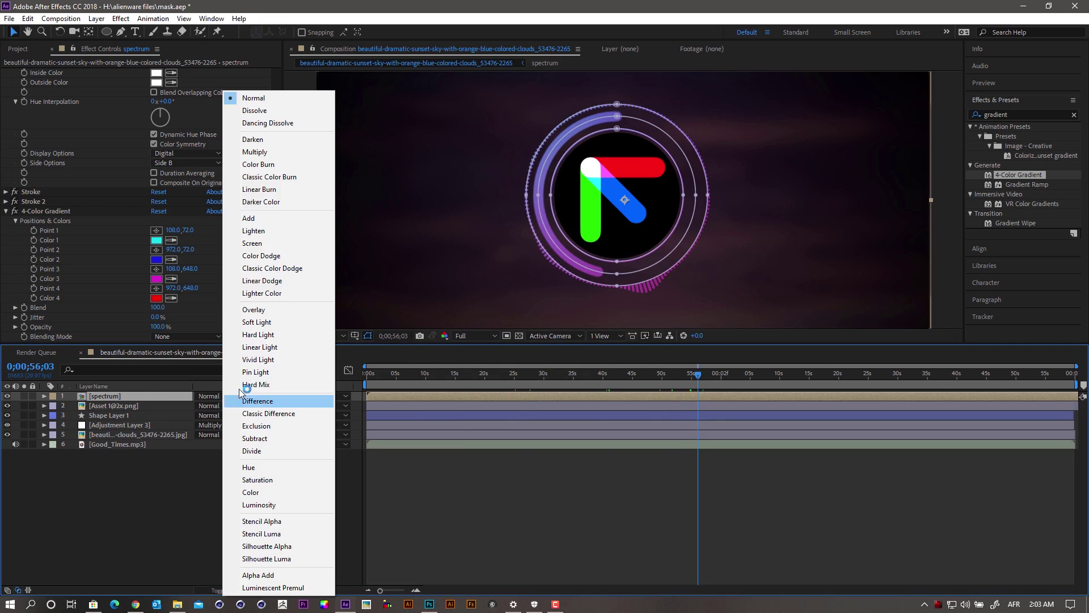
click(271, 245)
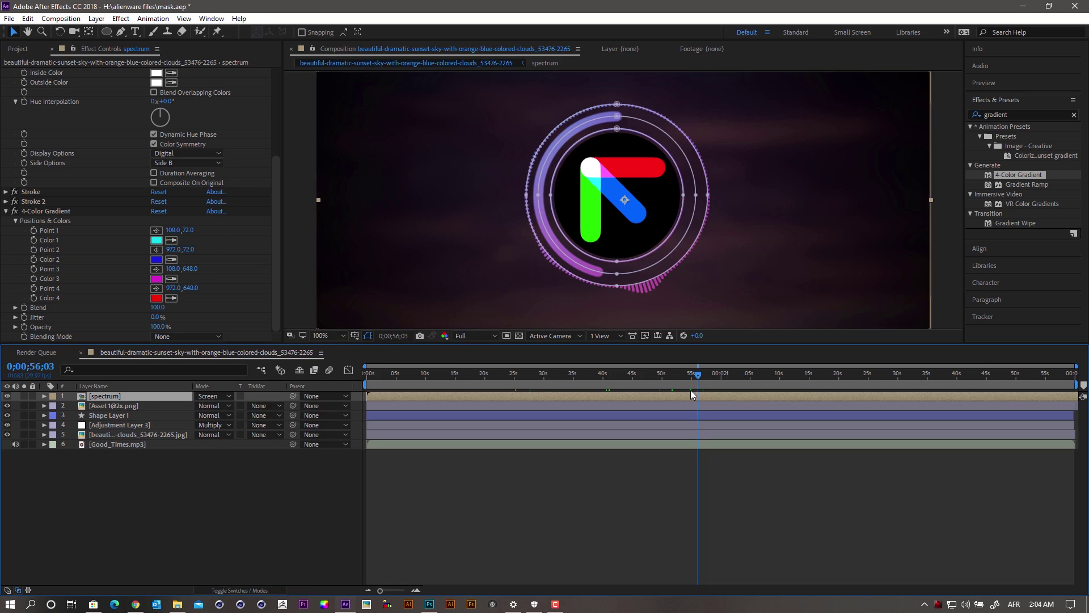
drag(688, 373, 582, 373)
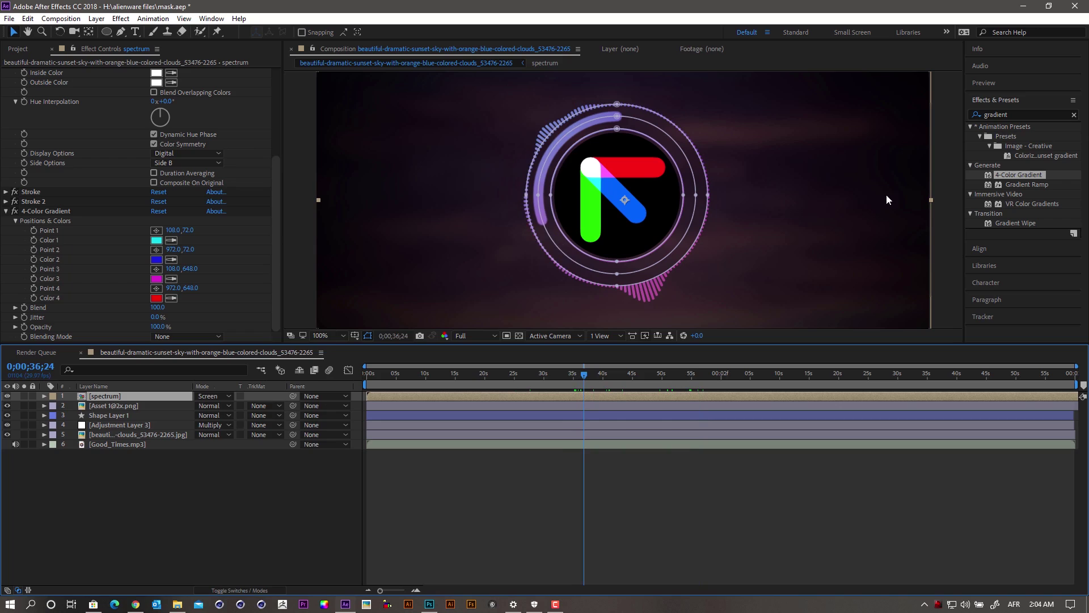
Try the Glow effect on the spectrum layer, collapse its Audio Spectrum and 4-Color Gradient settings, and check the look at 0;00;17;23
click(1021, 116)
key(ctrl+a)
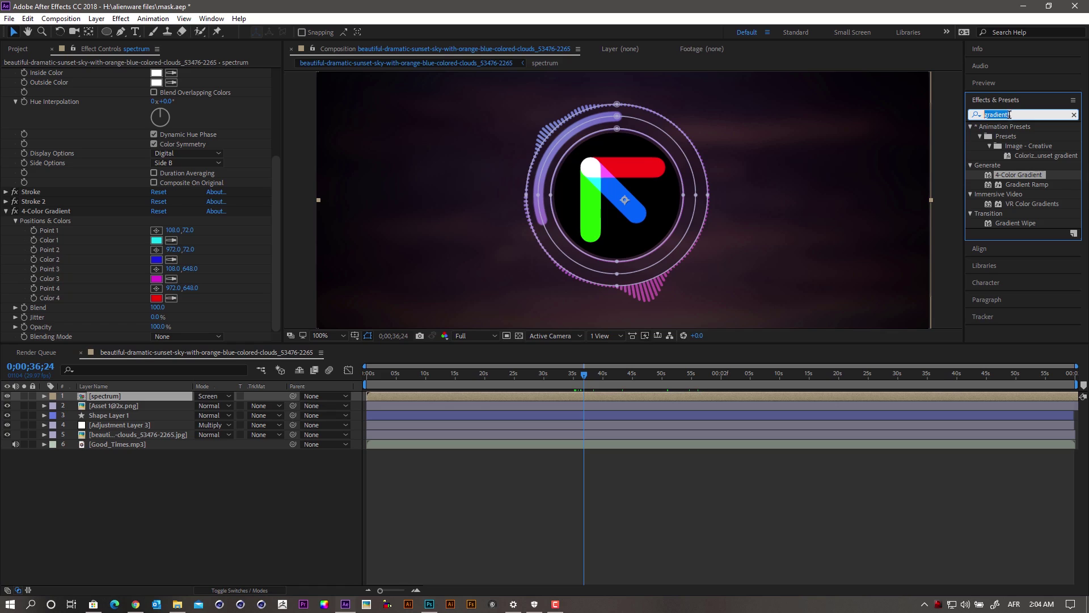
text(glow)
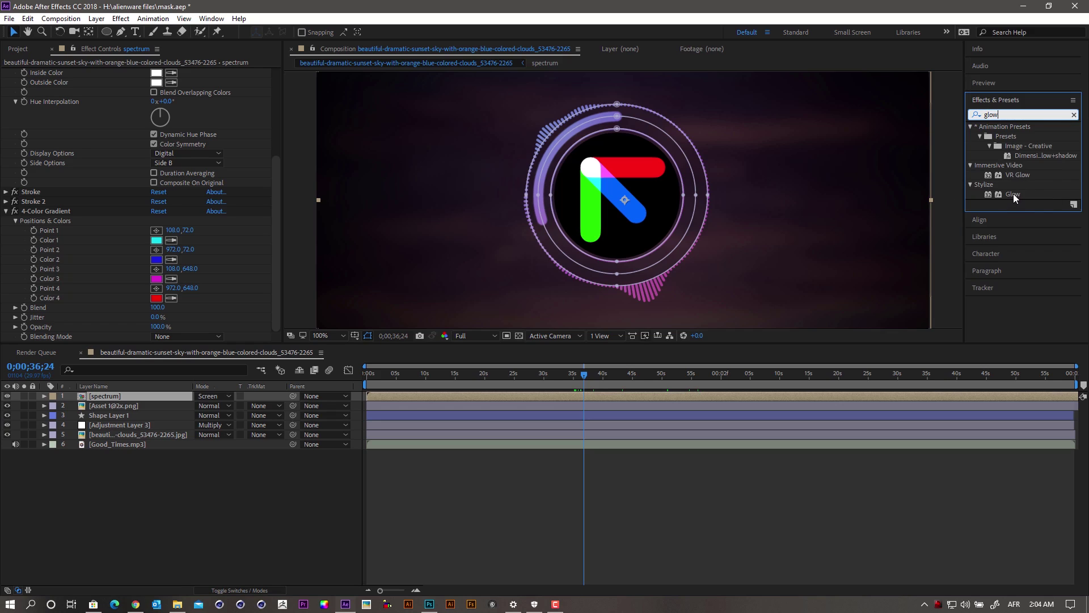
click(1013, 194)
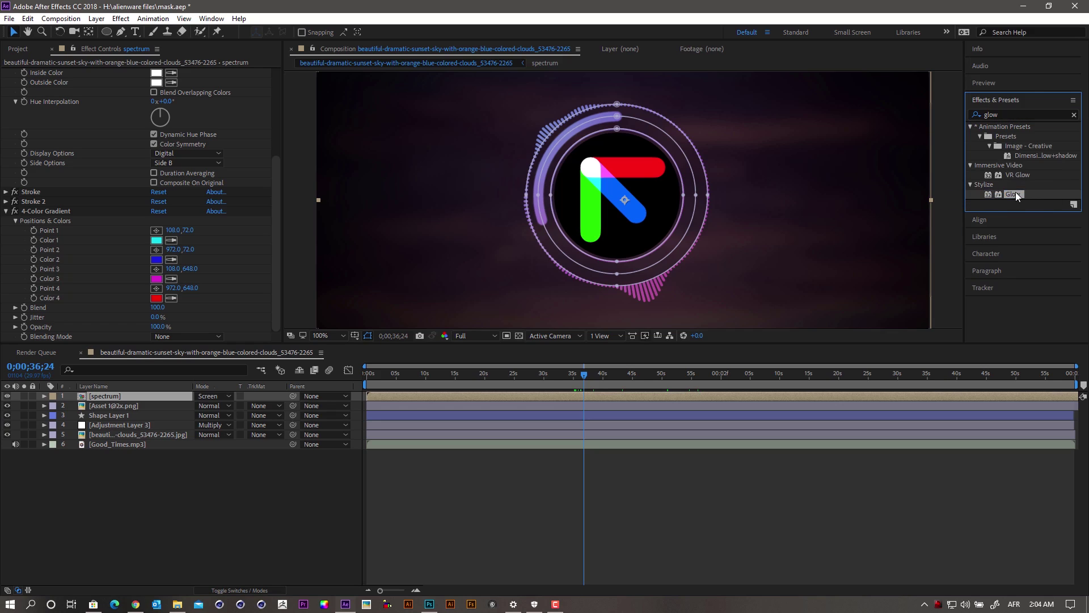
drag(1014, 192, 108, 397)
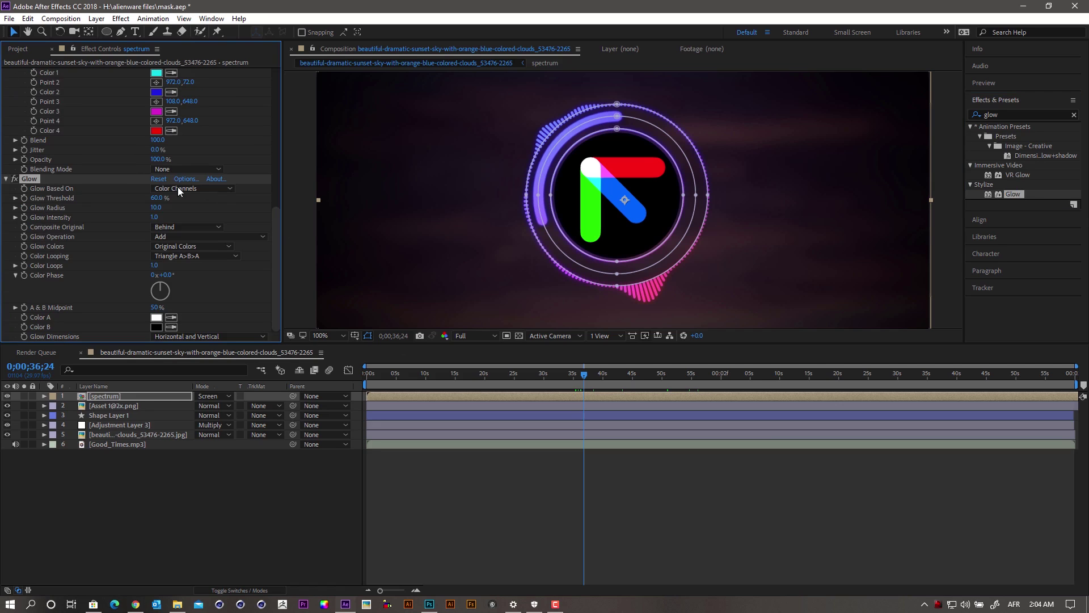
drag(277, 220, 225, 83)
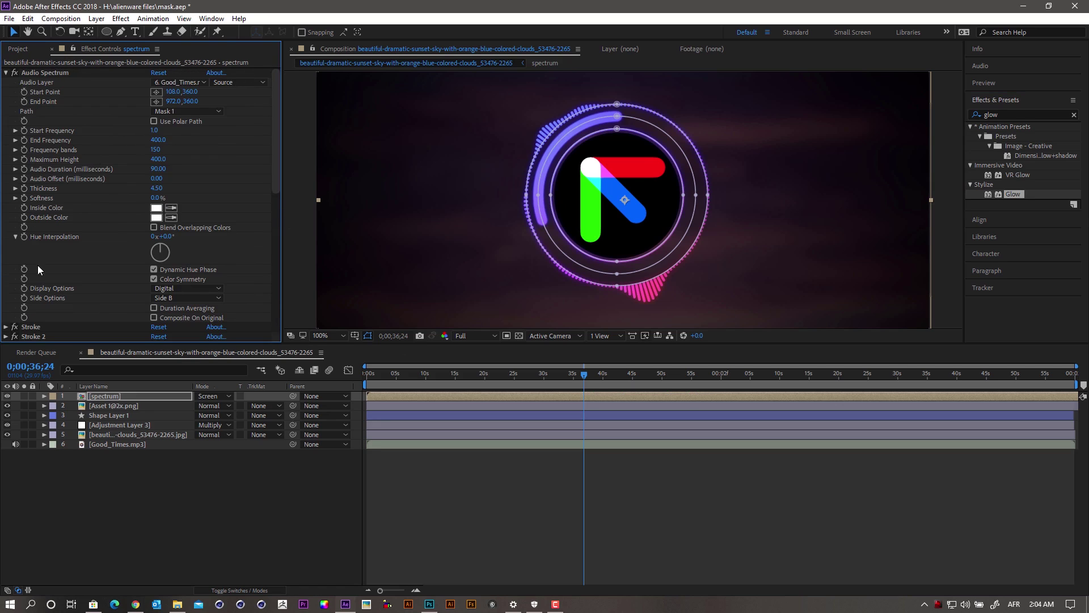
click(5, 73)
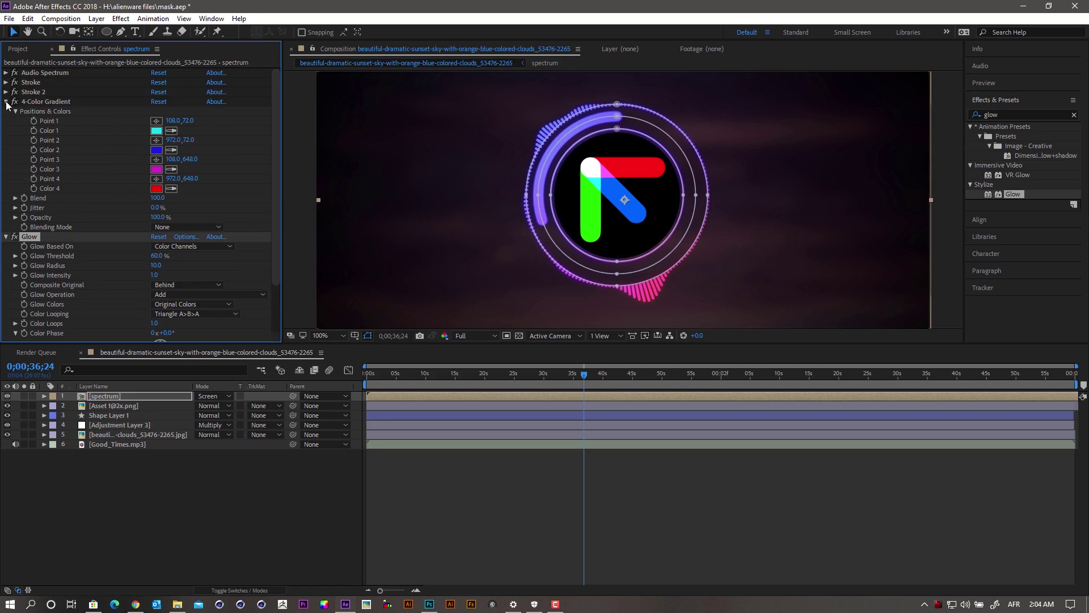
click(6, 102)
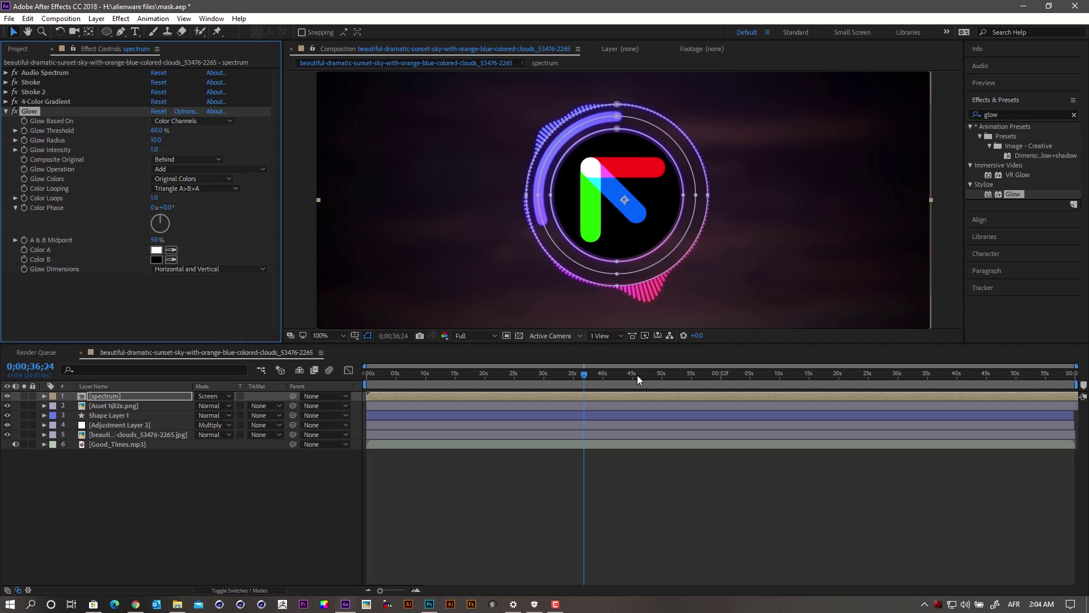
drag(587, 372, 474, 374)
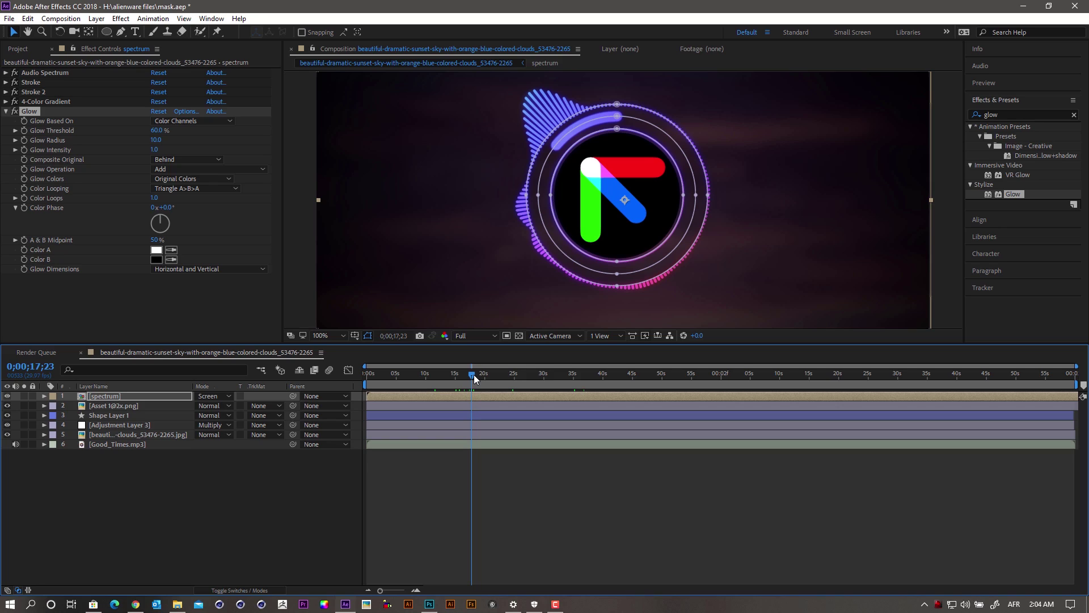
Search the effects for "light burst"
click(1011, 114)
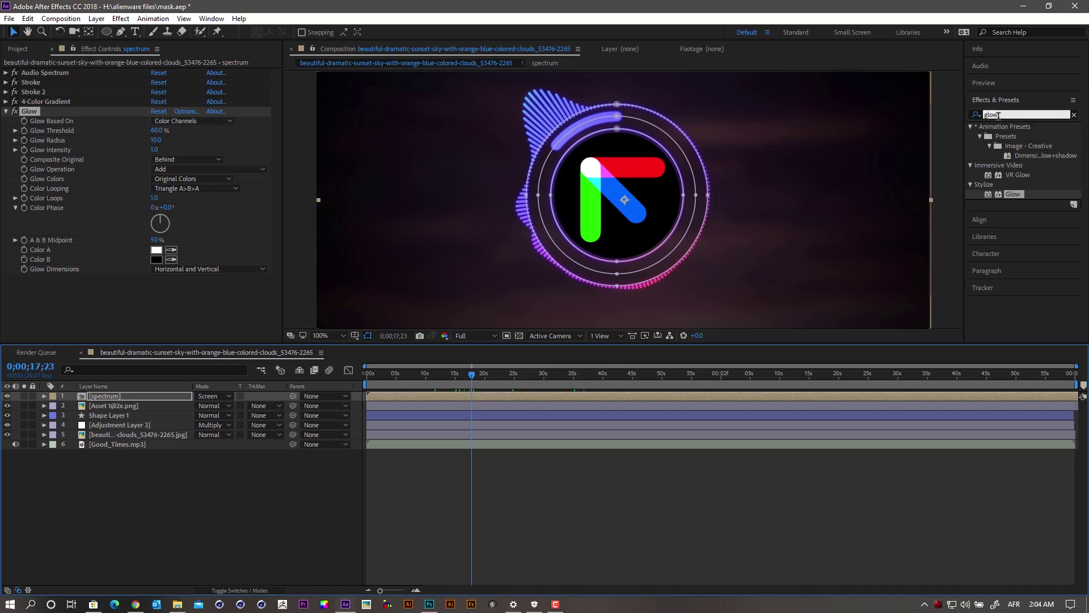
key(ctrl+a)
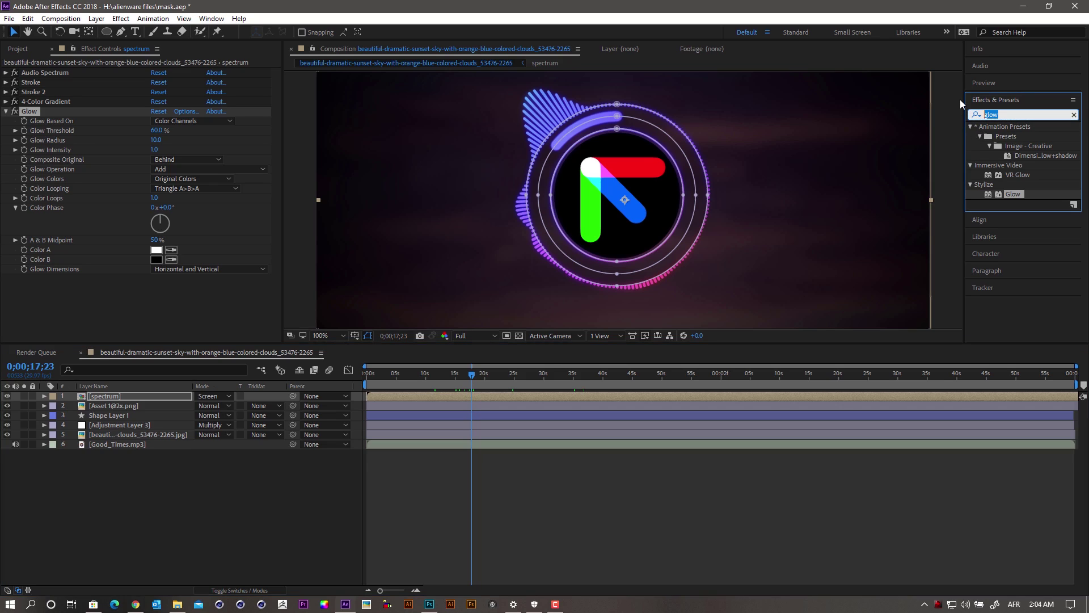
key(BackSpace)
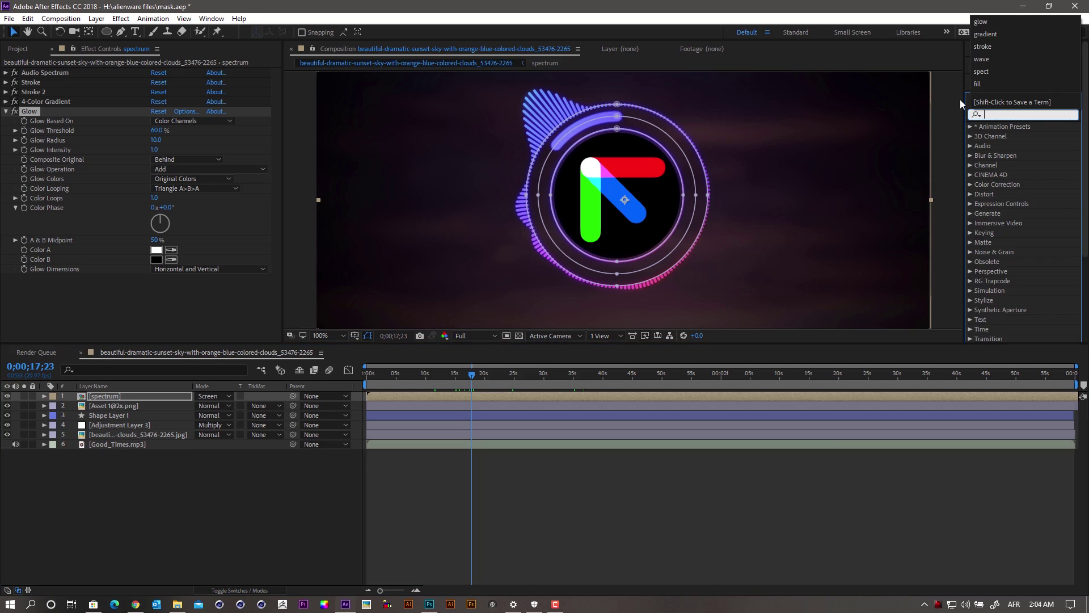
text(light burst)
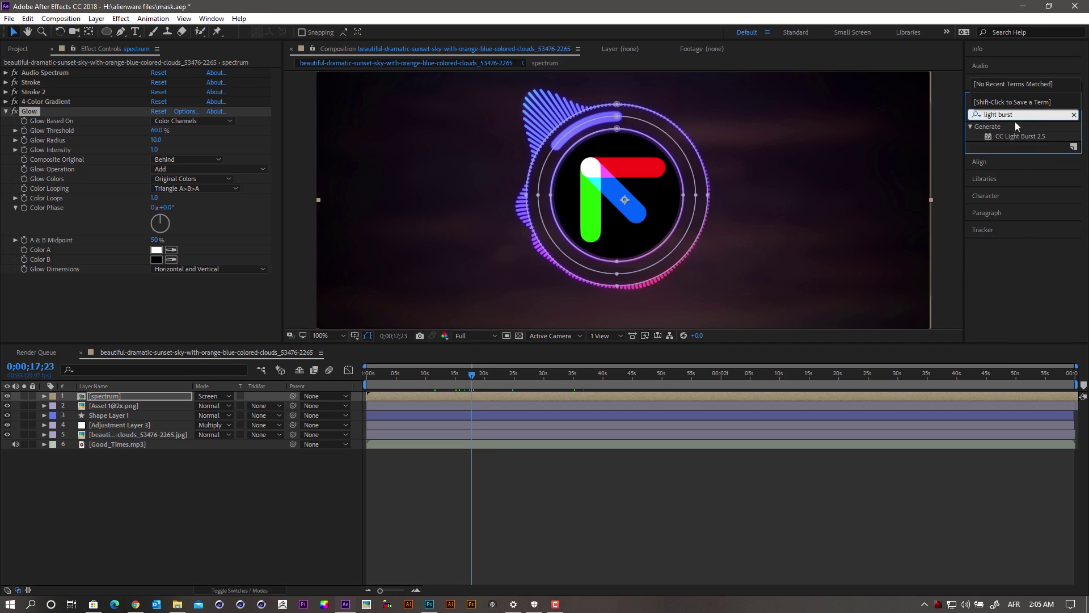
click(999, 115)
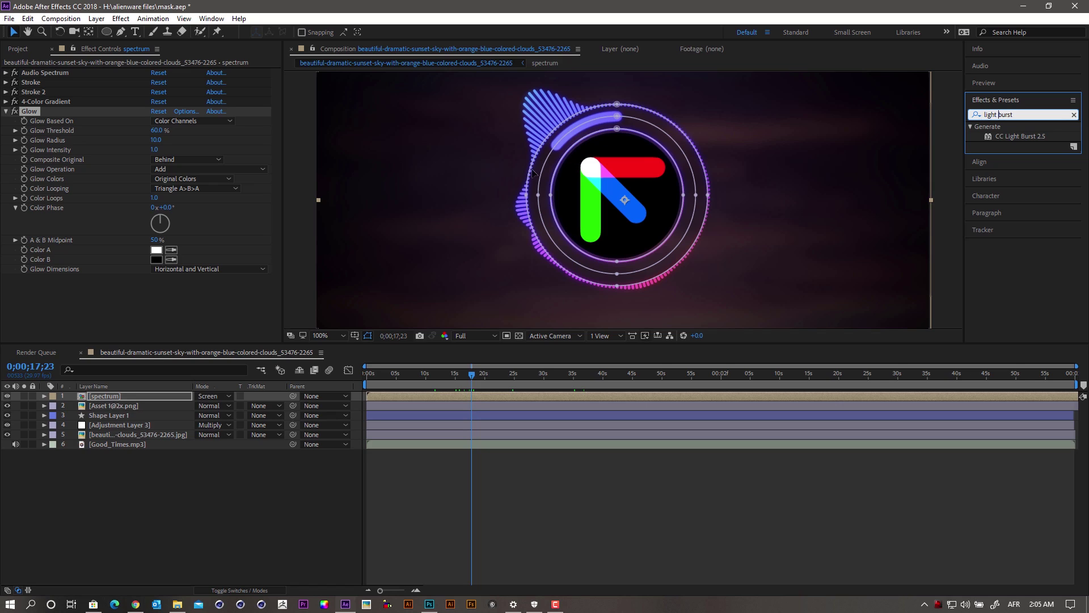
Try the CC Light Burst 2.5 effect directly on the original spectrum layer
click(1020, 136)
double_click(1020, 136)
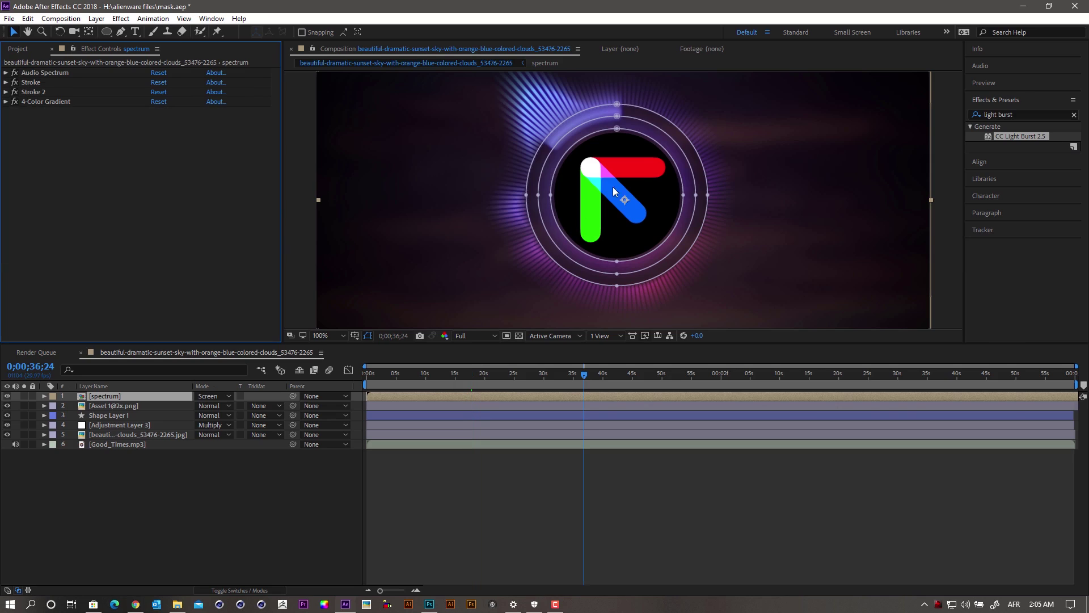
Duplicate the spectrum layer, apply CC Light Burst 2.5 to the upper copy, and collapse its 4-Color Gradient settings
click(120, 397)
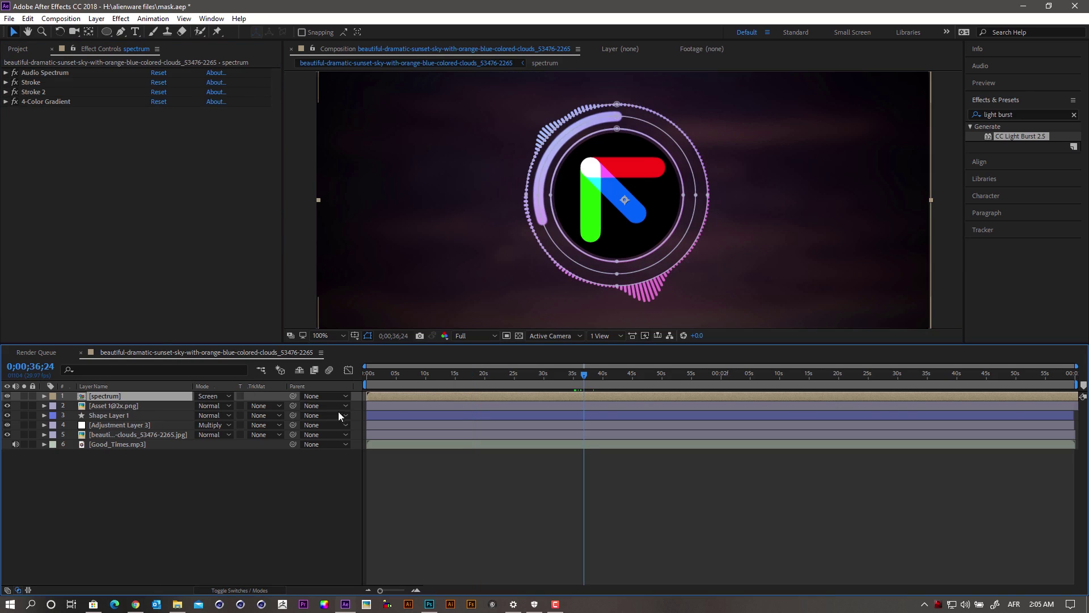
key(ctrl+d)
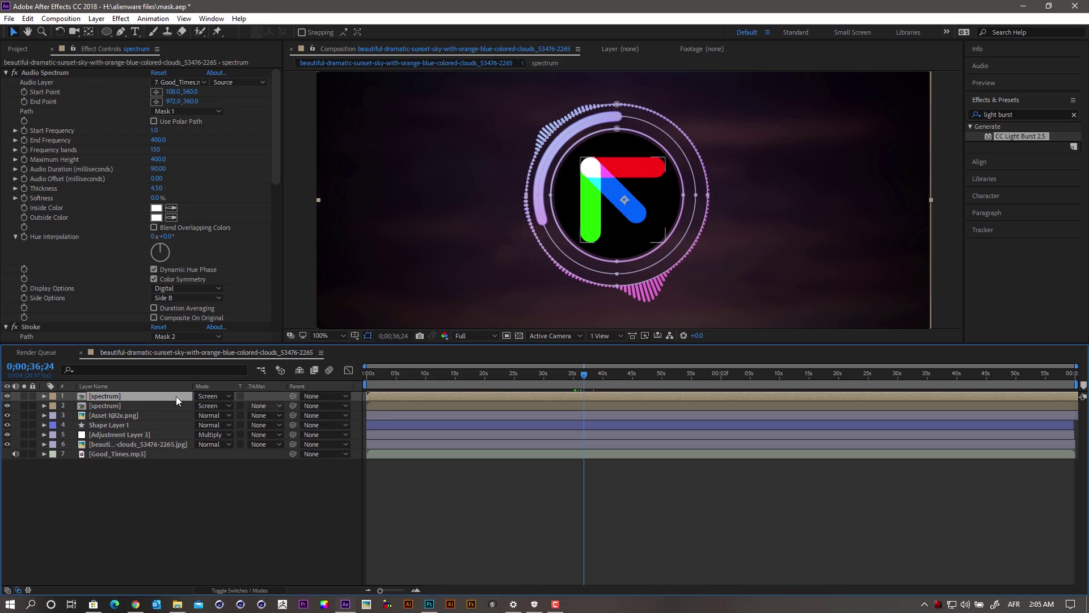
double_click(1017, 136)
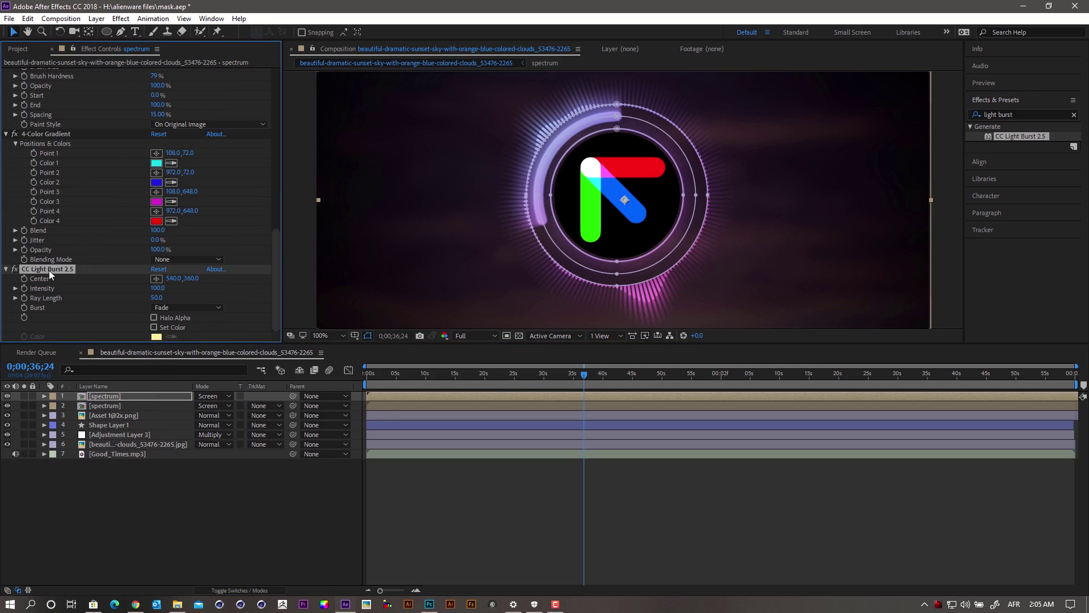
click(6, 135)
scroll(52, 195, up, 4)
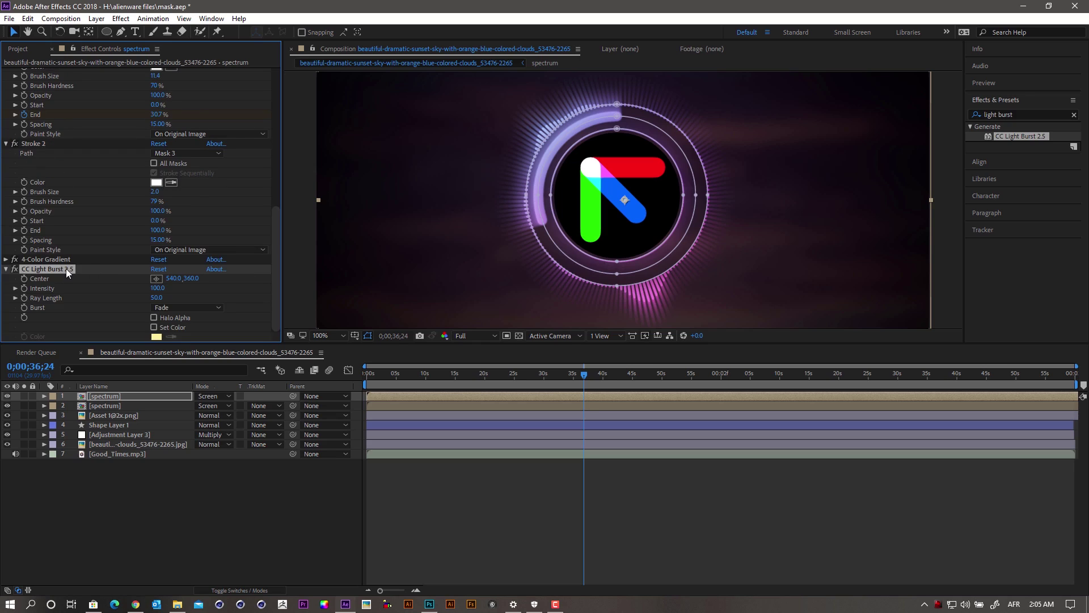
Set the CC Light Burst 2.5 intensity to 90 and ray length to 70, and check the composition near 0;00;21;04
click(156, 287)
text(0)
key(Return)
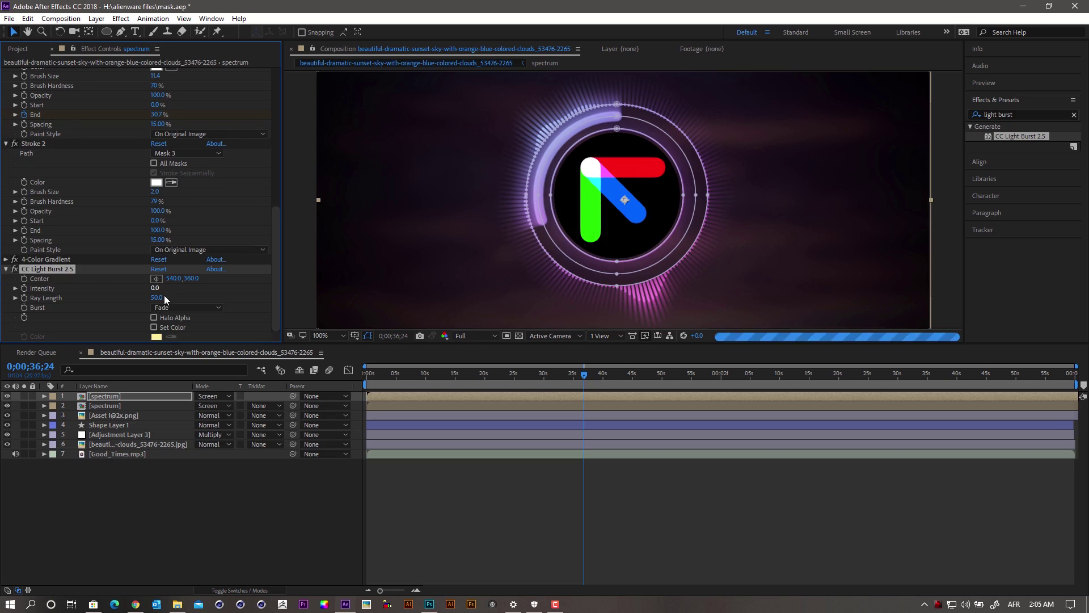
click(155, 288)
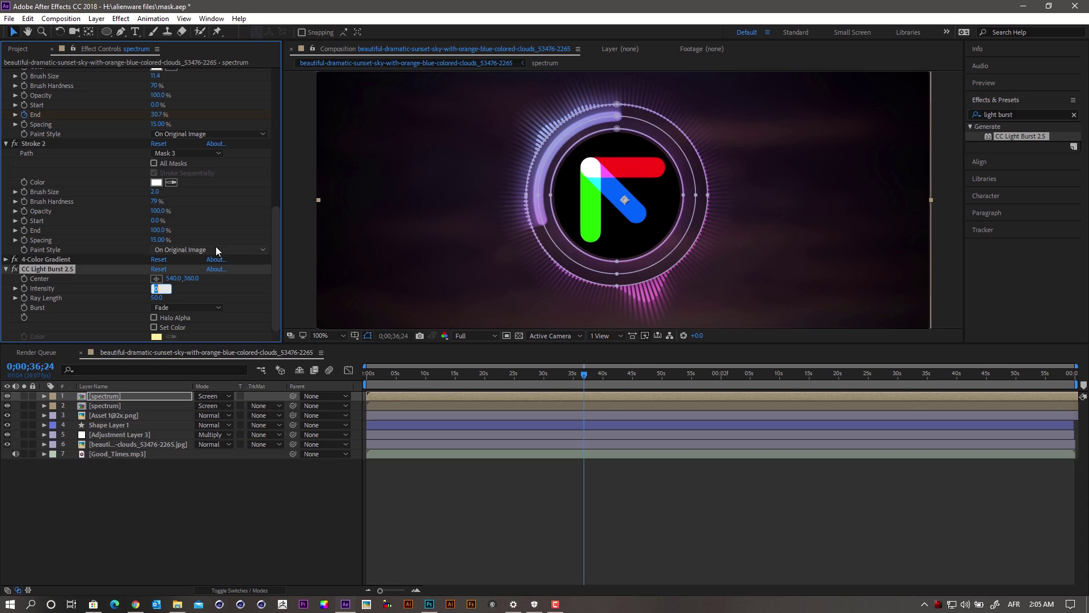
text(90)
key(Return)
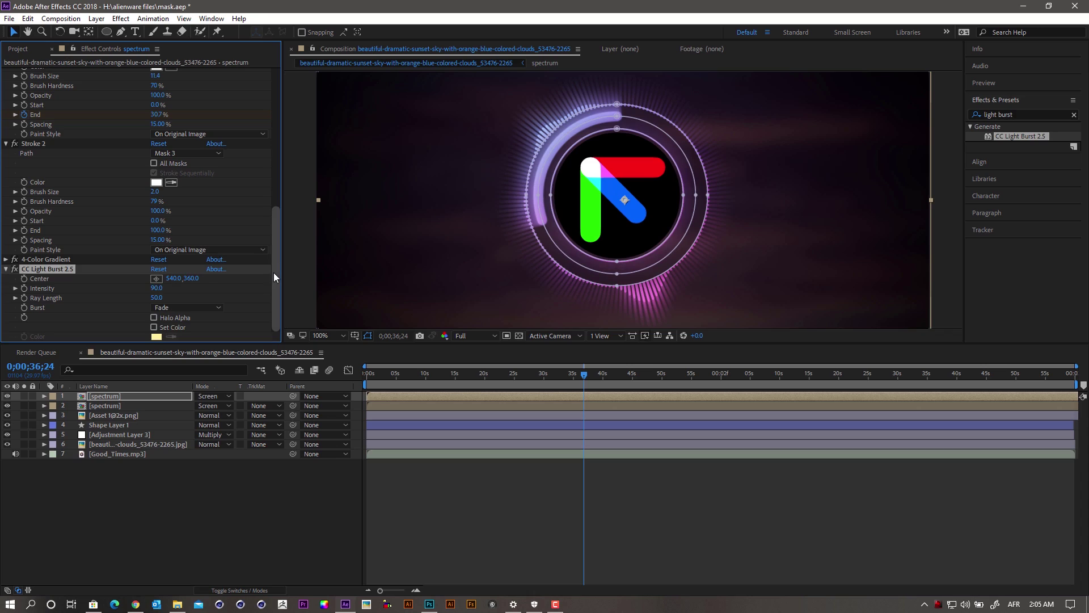
click(153, 298)
text(70)
key(Return)
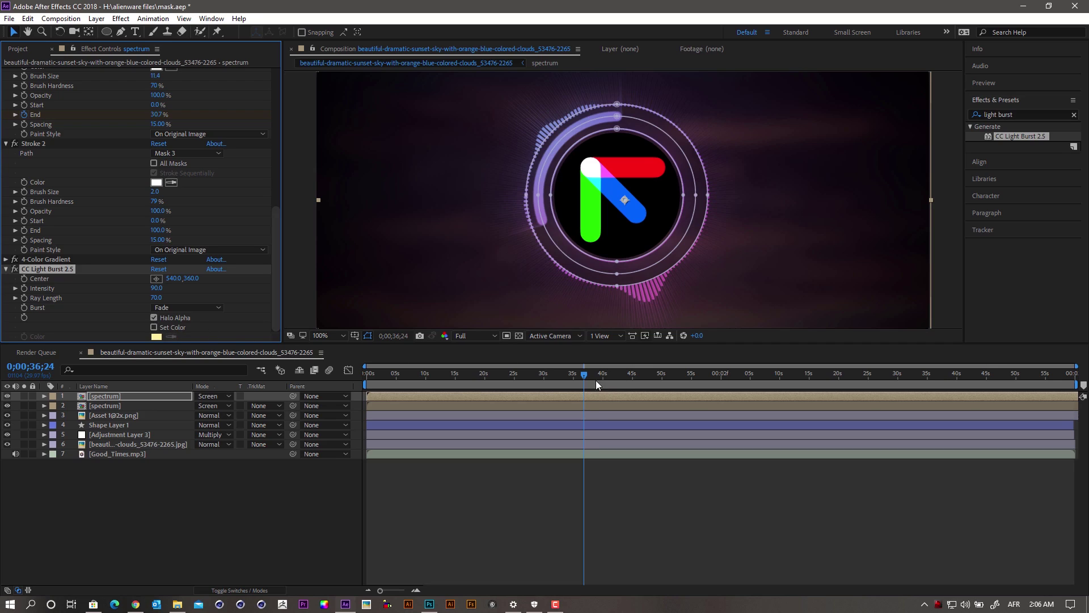
click(489, 378)
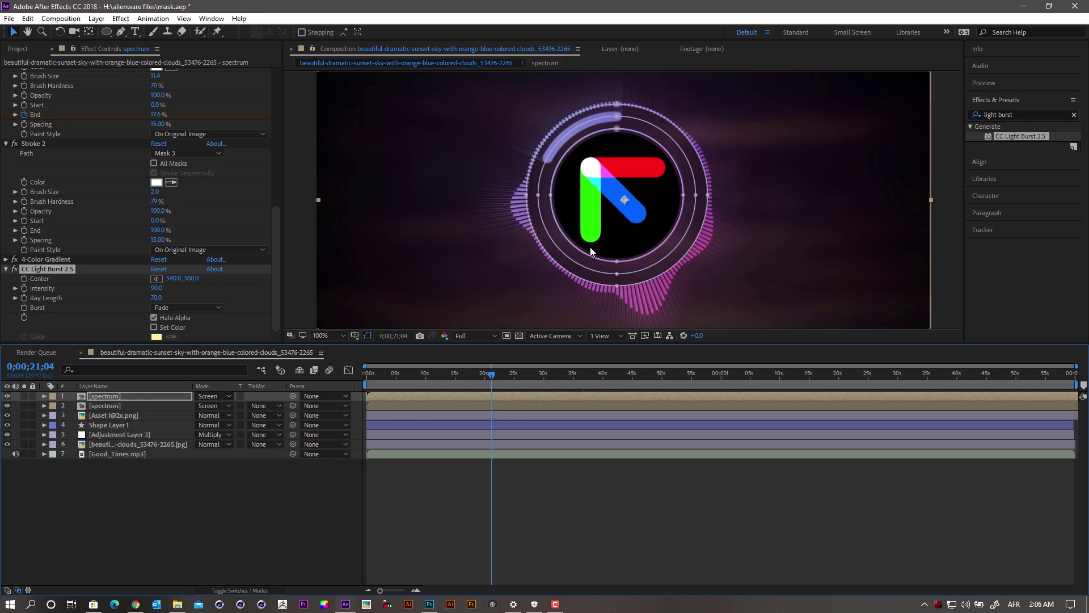
Try the light burst with Halo Alpha off and Set Color on, undo the colour setting, and look at the Burst options
click(155, 318)
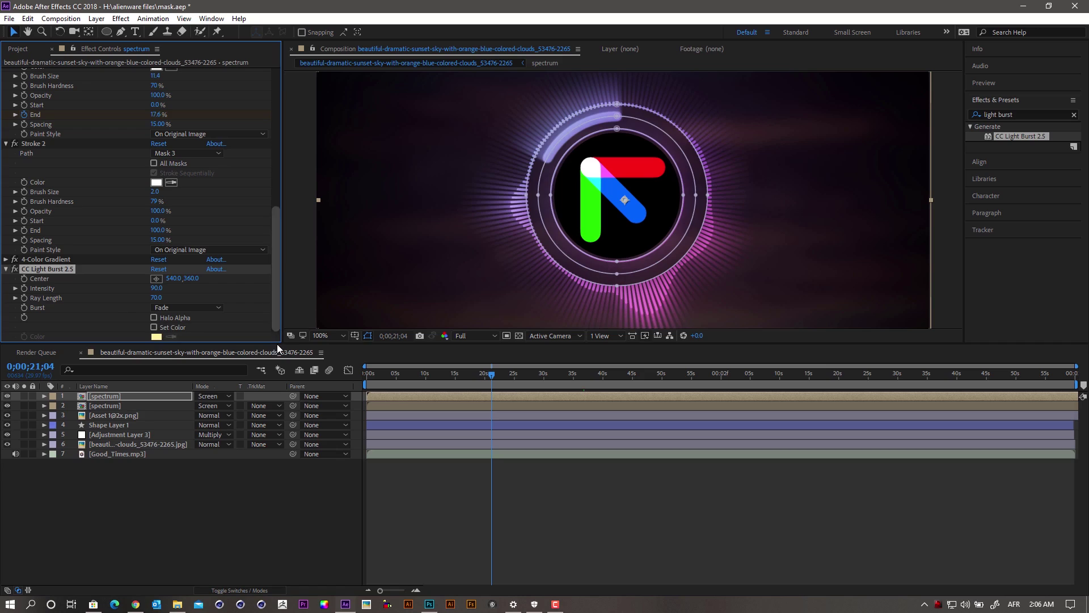
click(153, 328)
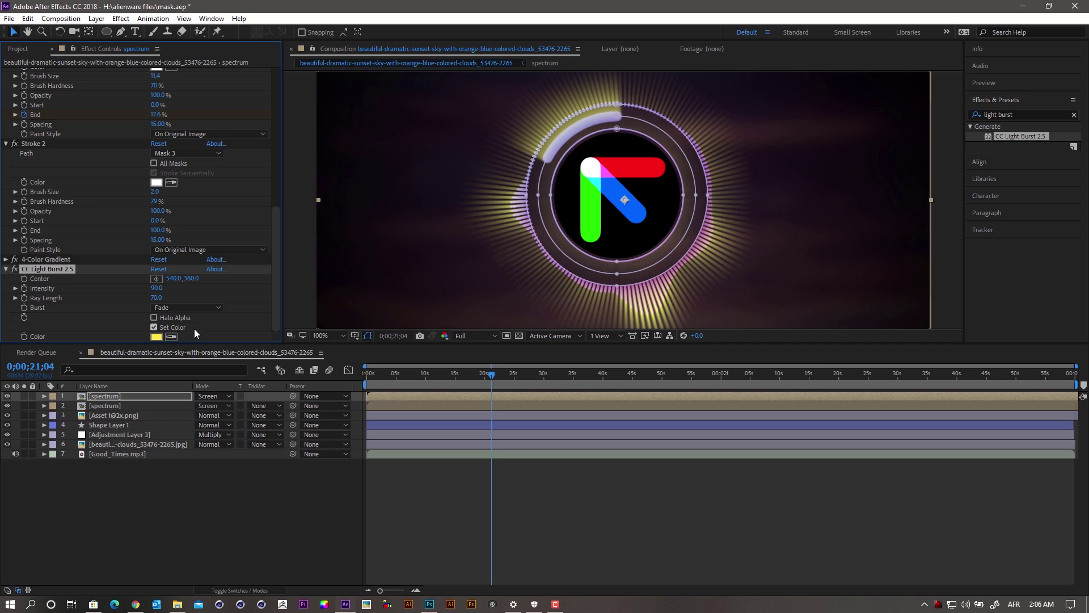
key(ctrl+z)
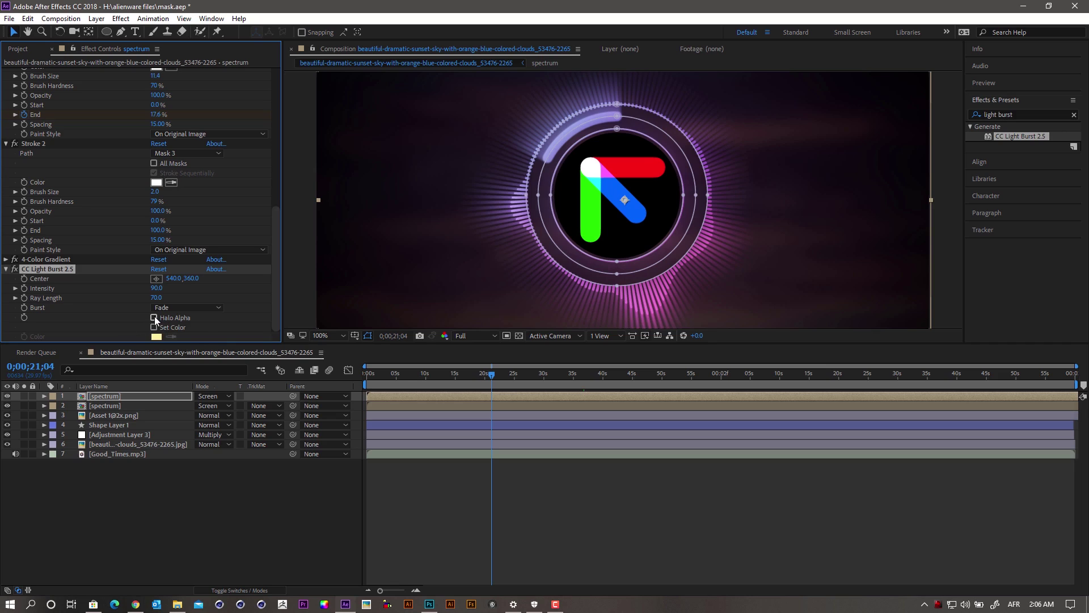
click(169, 308)
click(175, 307)
click(175, 307)
click(134, 321)
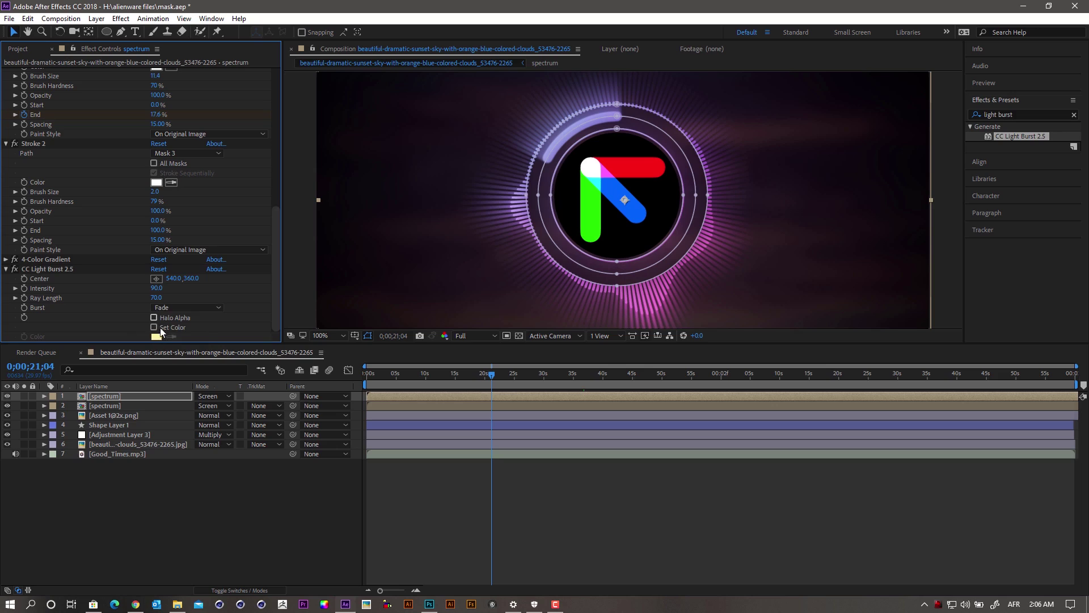
Enable Halo Alpha for the light burst, hide the layer controls, and preview the composition from 0;00;21;04
click(154, 318)
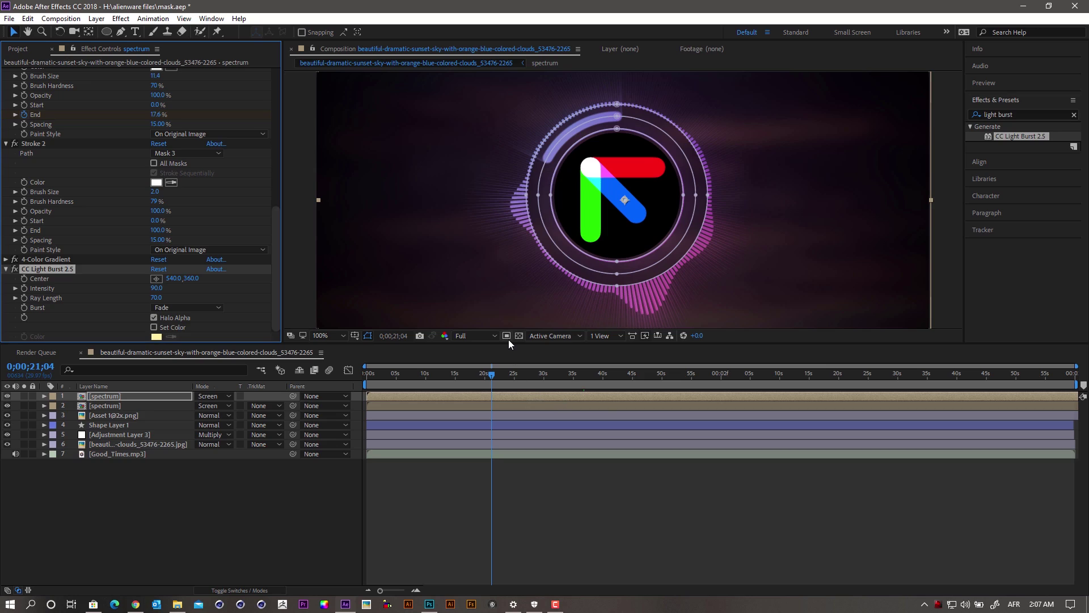
key(ctrl+shift+h)
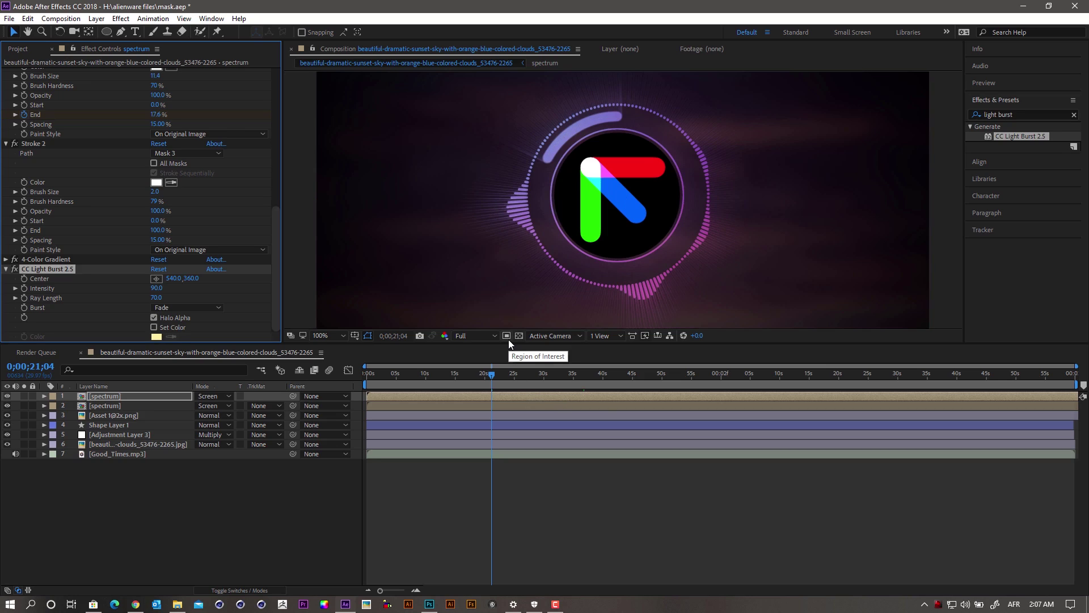
click(508, 339)
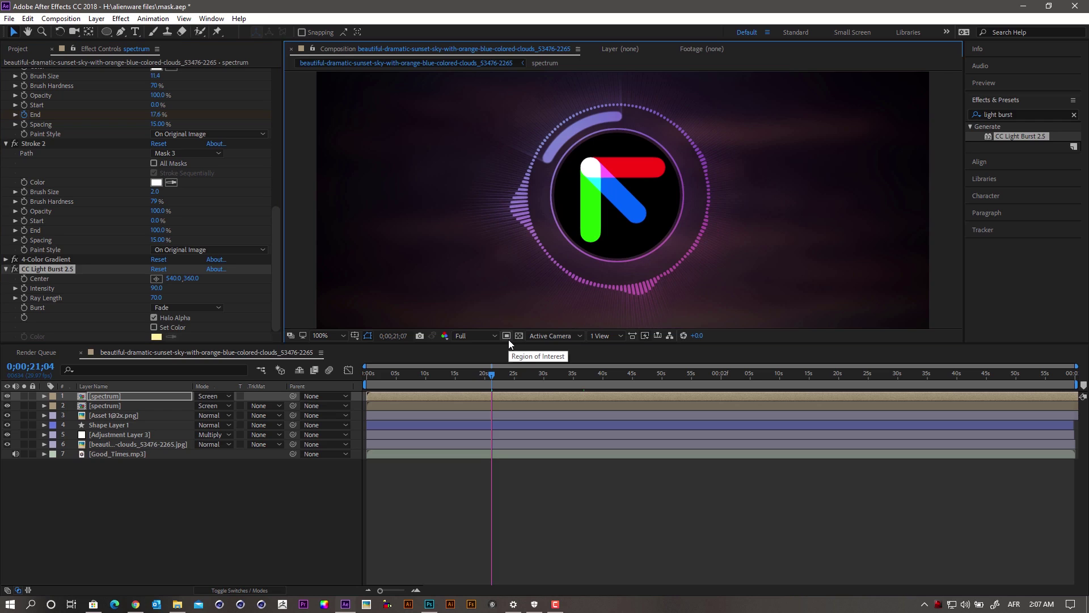
At 0;00;13;19, turn off Halo Alpha for the upper spectrum layer's light burst and collapse the effect's settings
drag(487, 372, 447, 373)
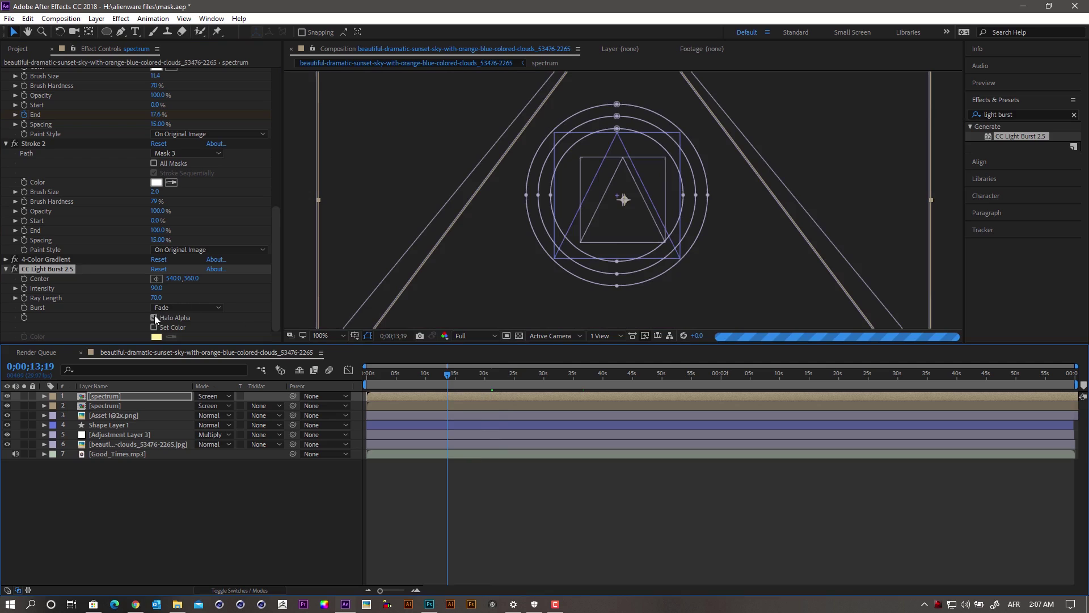
click(166, 319)
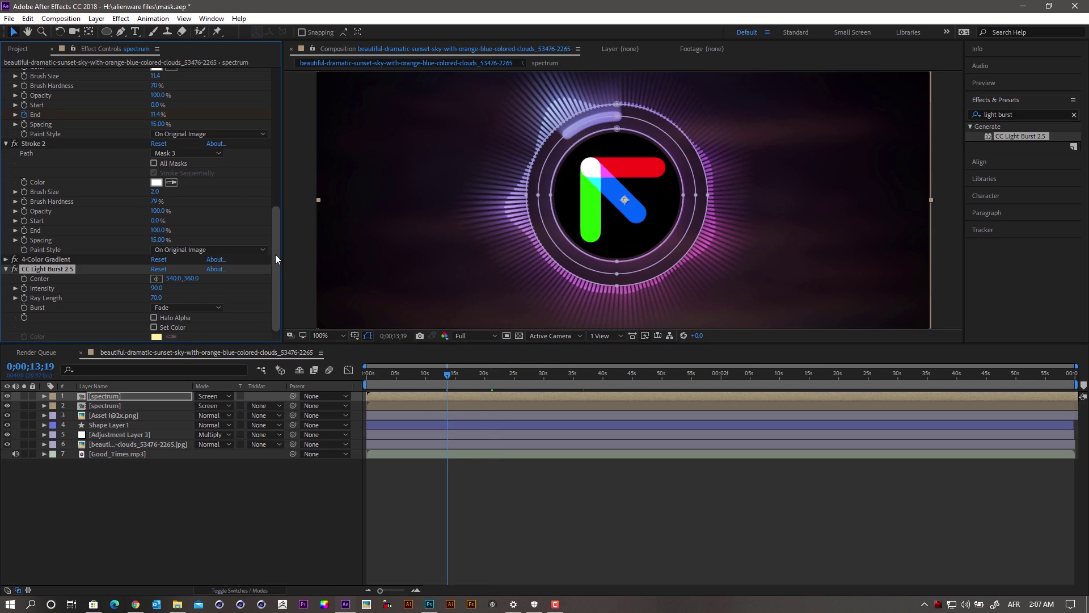
scroll(265, 246, up, 2)
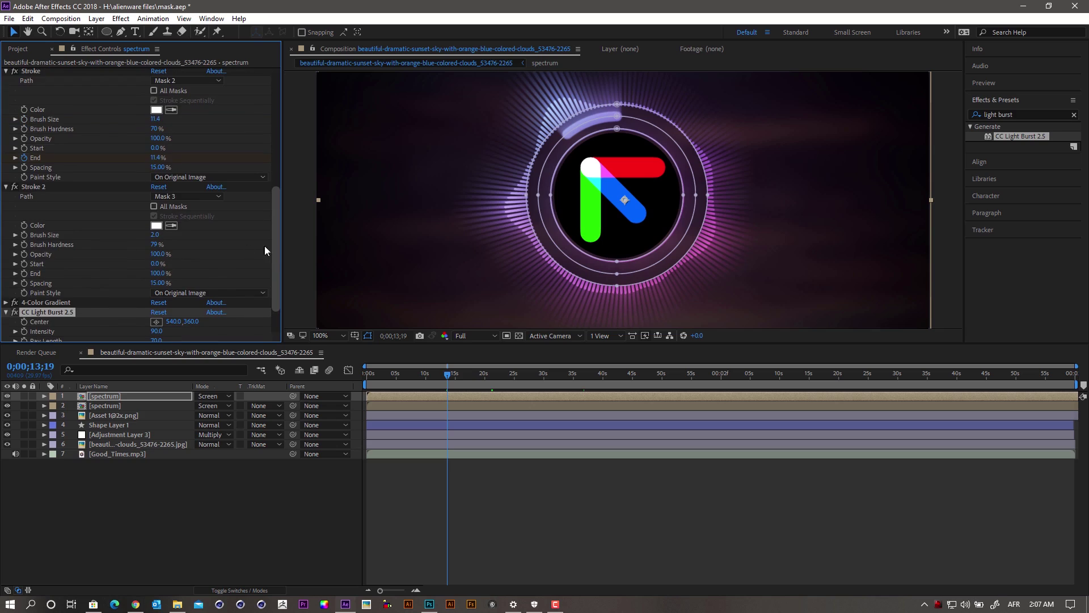
click(8, 311)
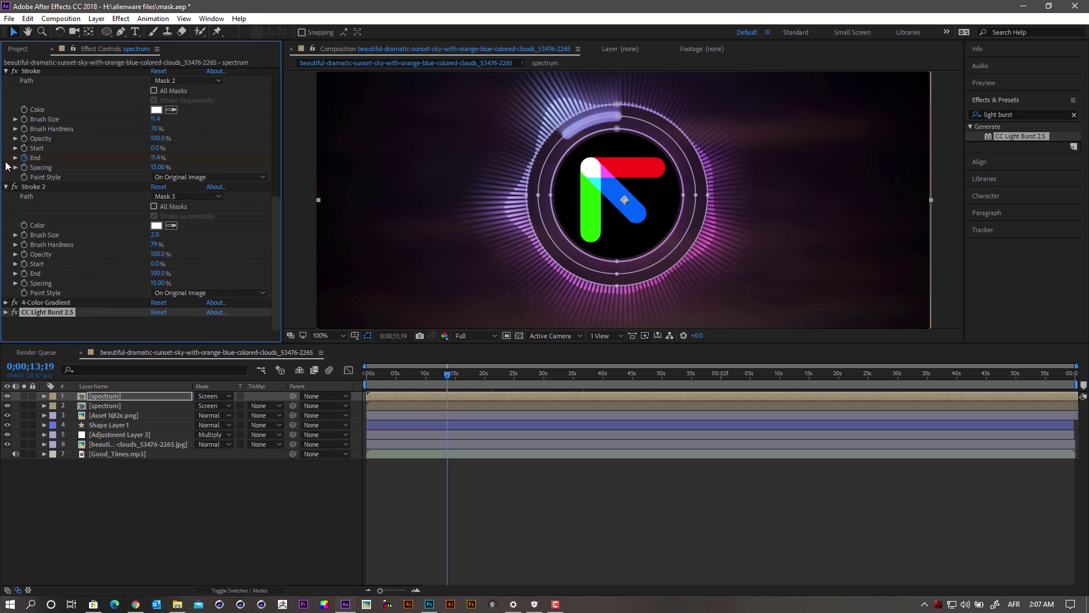
Collapse the Stroke, Audio Spectrum and Stroke 2 settings of the upper spectrum layer
scroll(9, 90, up, 1)
click(6, 95)
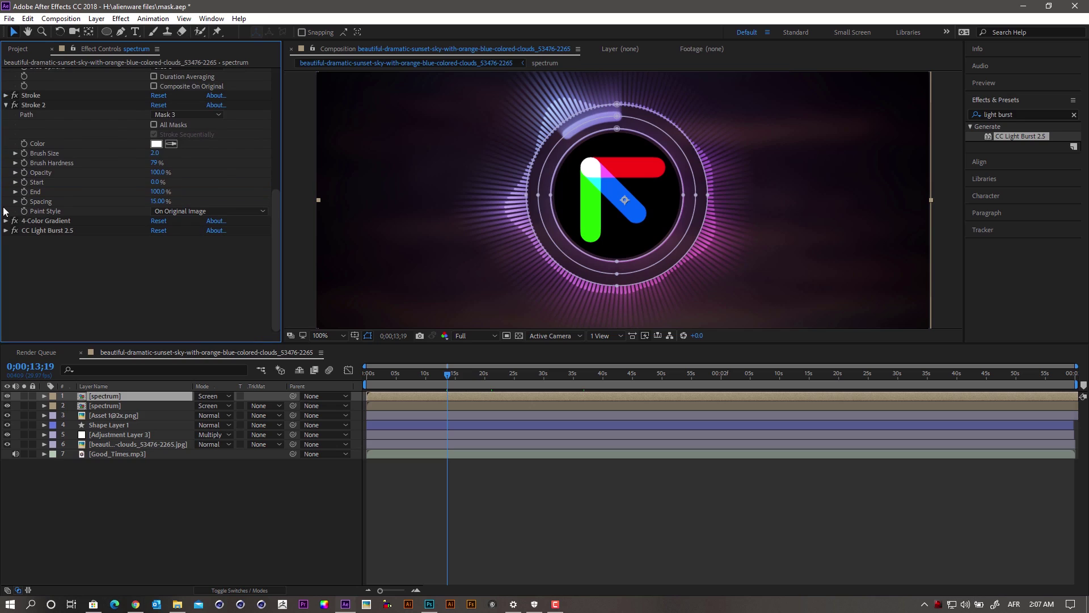
scroll(7, 110, up, 4)
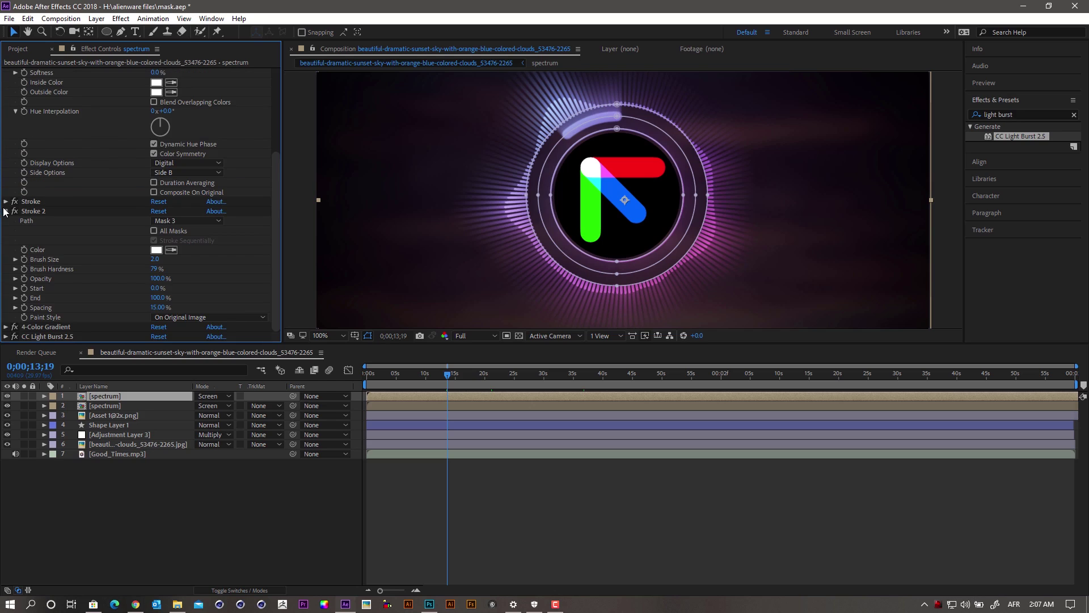
drag(277, 227, 280, 82)
click(6, 72)
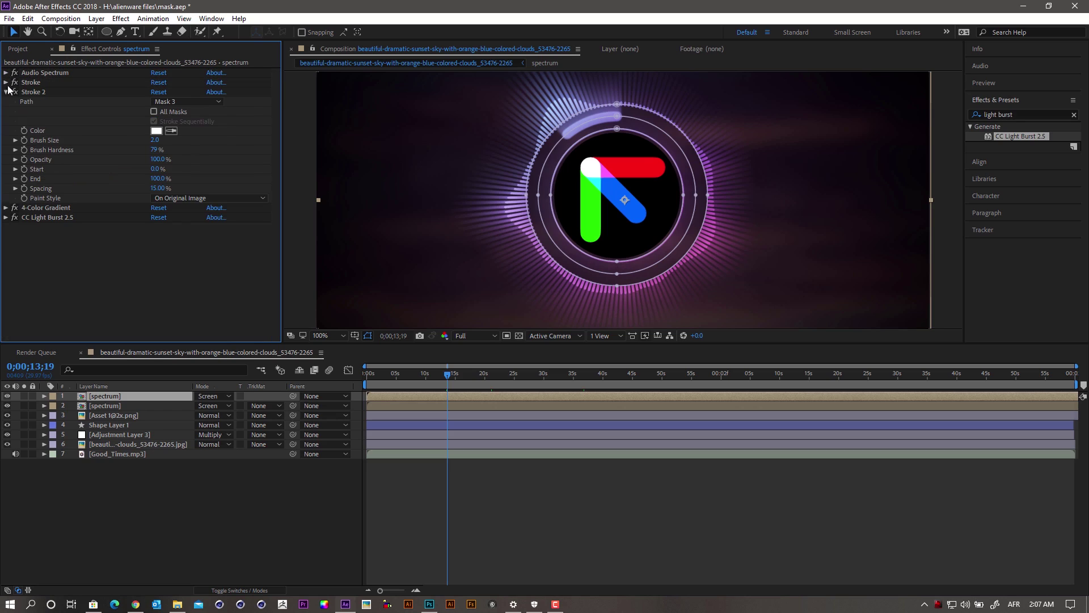
click(5, 91)
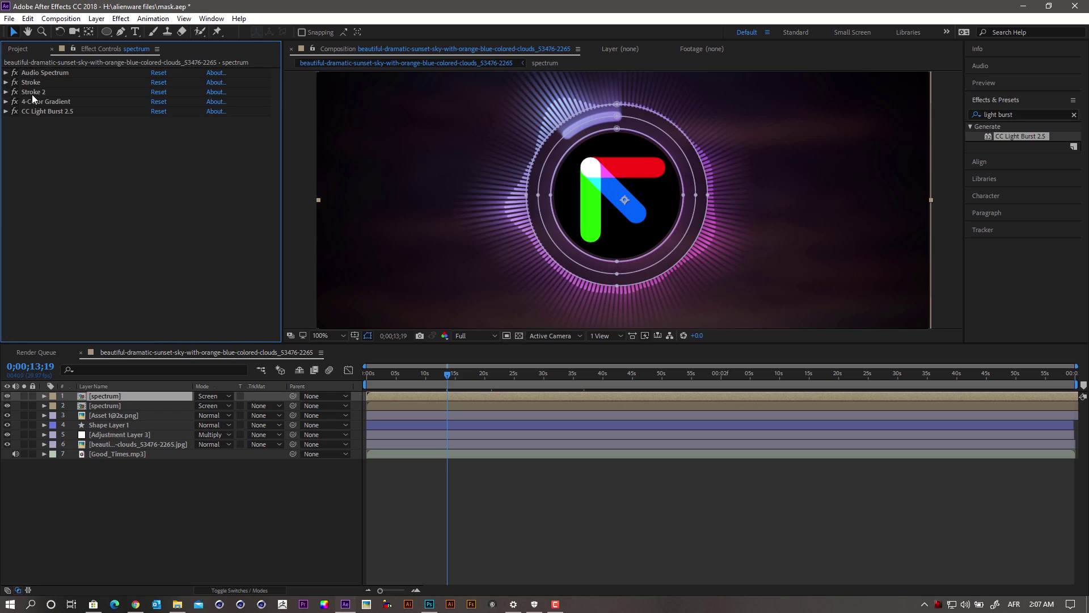
click(41, 111)
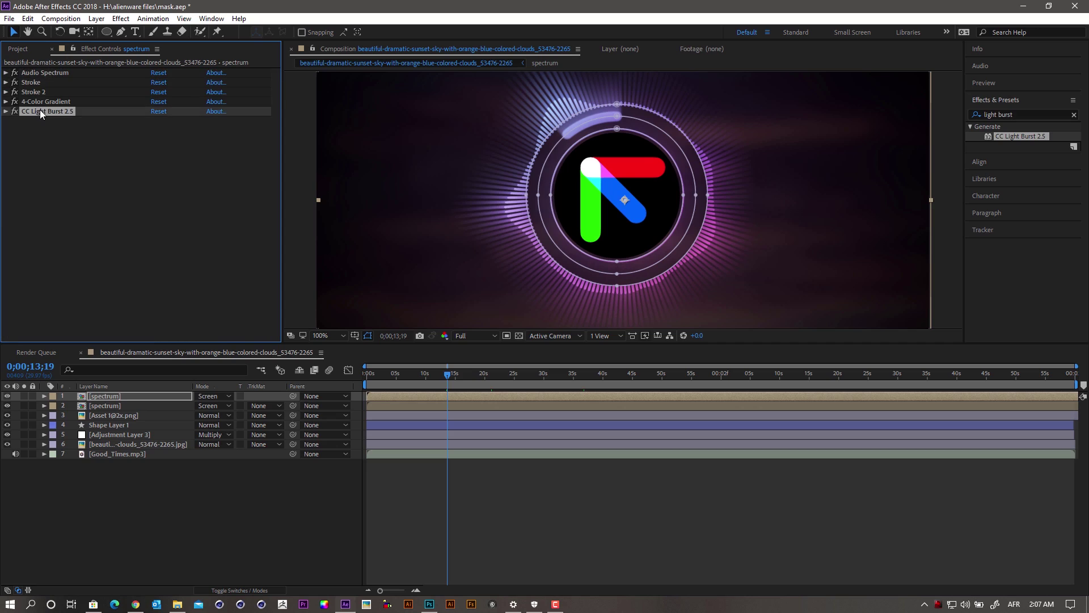
click(33, 101)
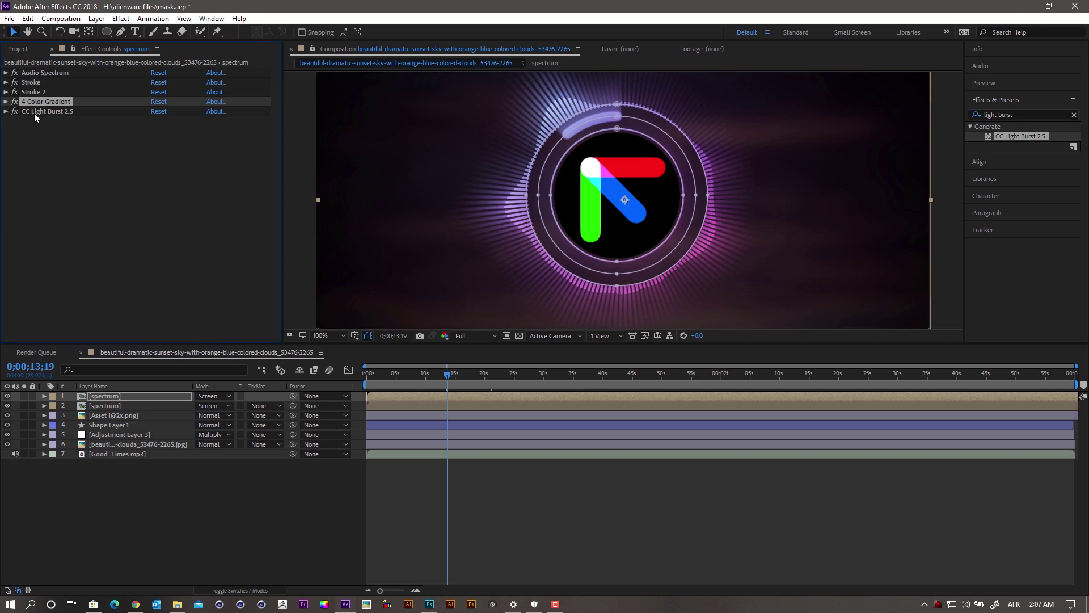
click(35, 113)
click(6, 111)
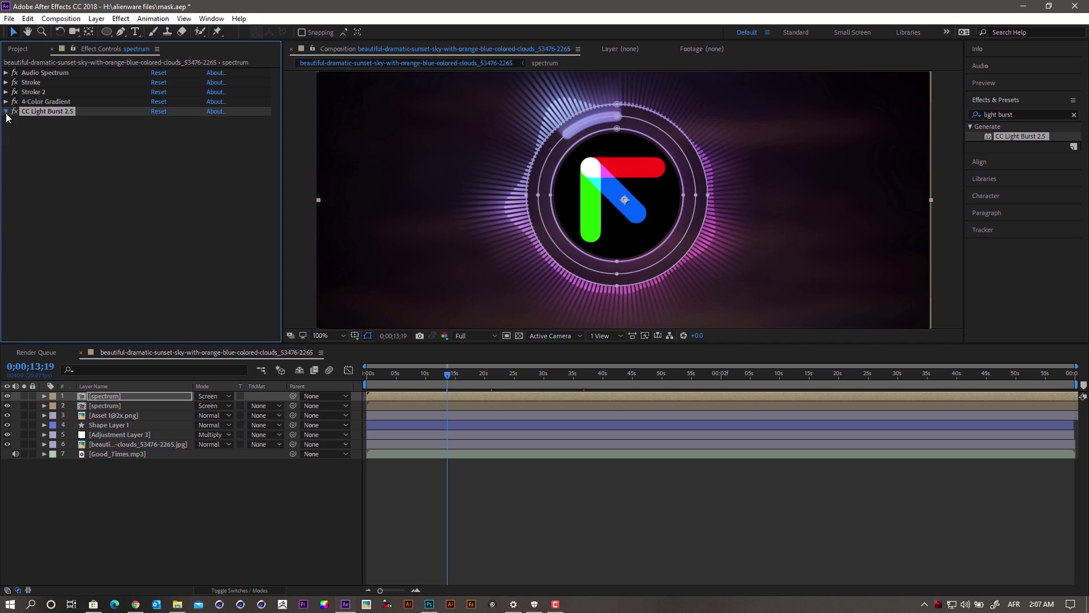
click(6, 111)
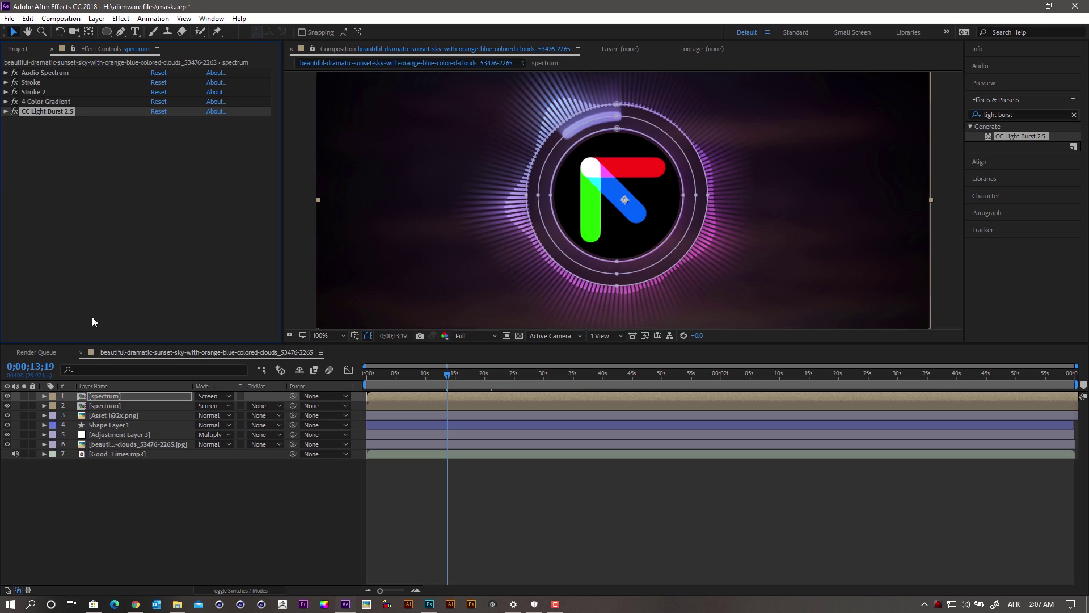
Find the Glow effect, apply it to the lower spectrum layer and collapse its settings
click(96, 406)
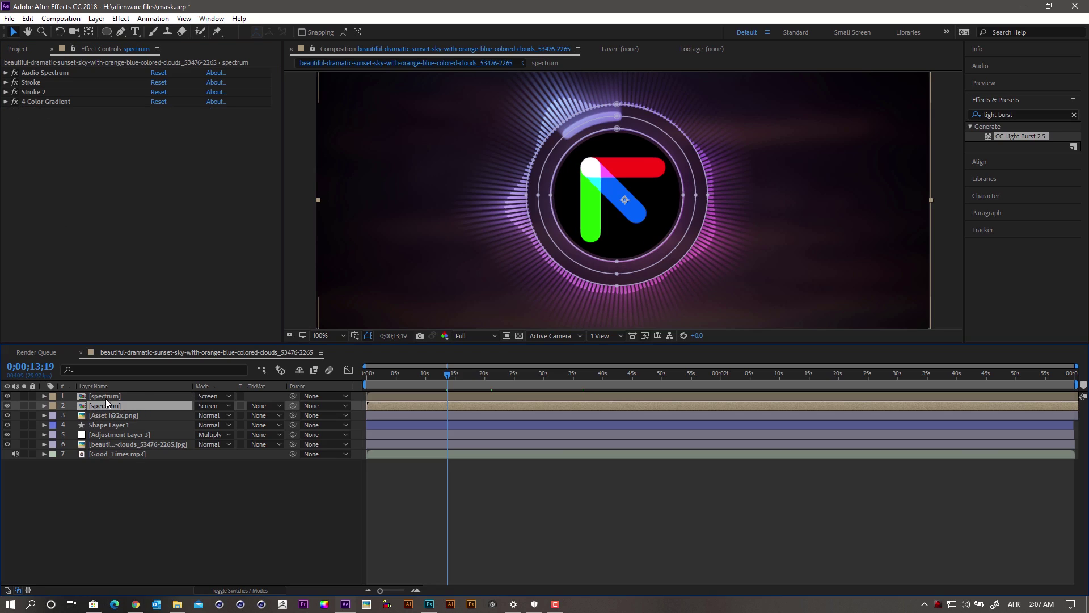
click(1026, 115)
key(BackSpace)
key(BackSpace)
key(BackSpace)
key(BackSpace)
key(BackSpace)
key(BackSpace)
key(BackSpace)
key(BackSpace)
key(BackSpace)
key(BackSpace)
key(BackSpace)
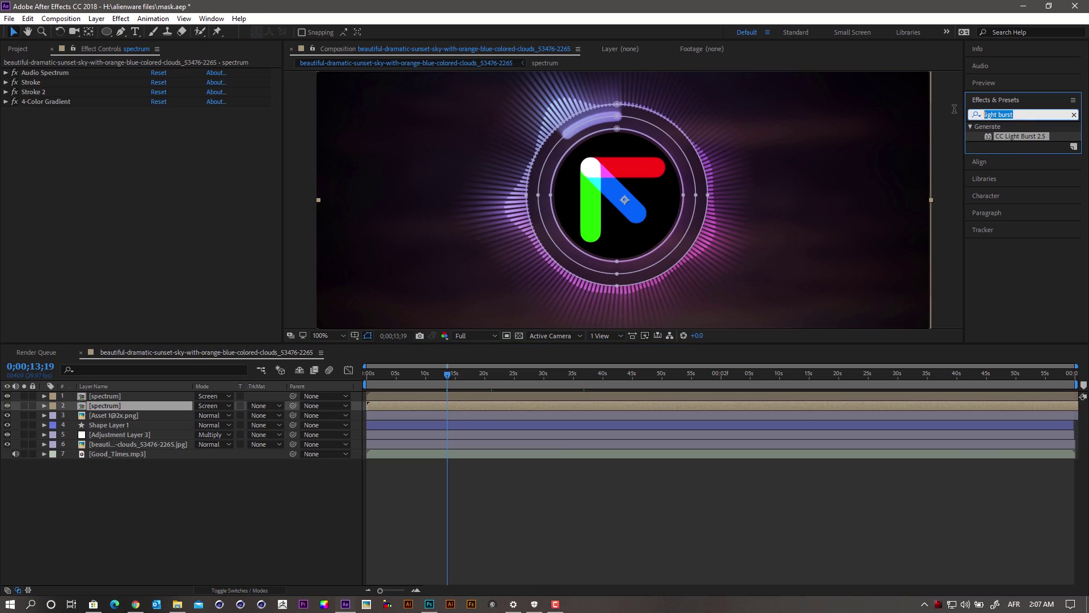
click(976, 115)
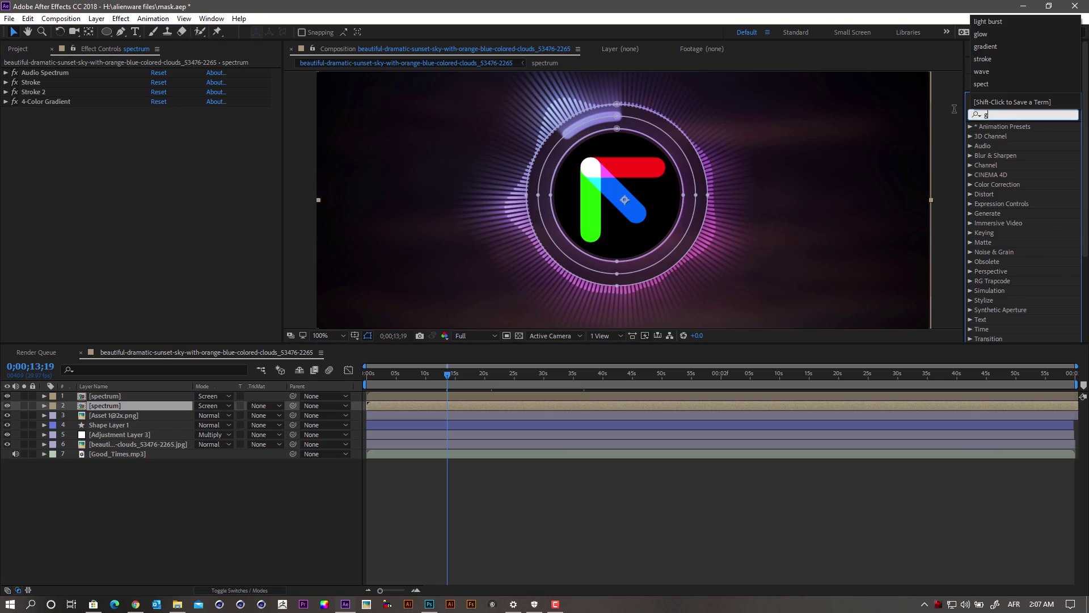
text(glow)
drag(1013, 196, 110, 402)
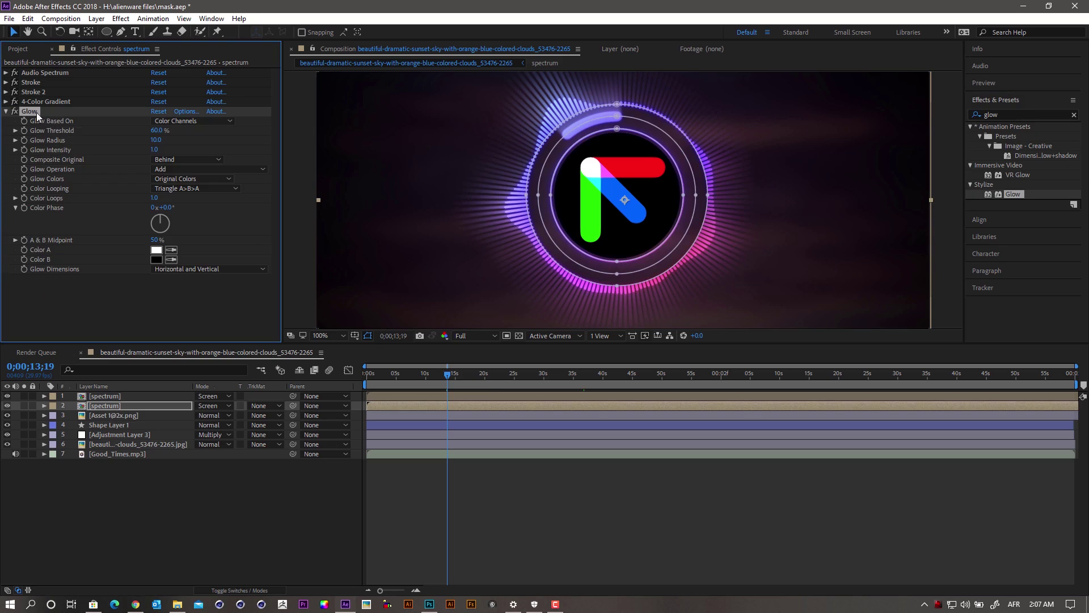
click(6, 111)
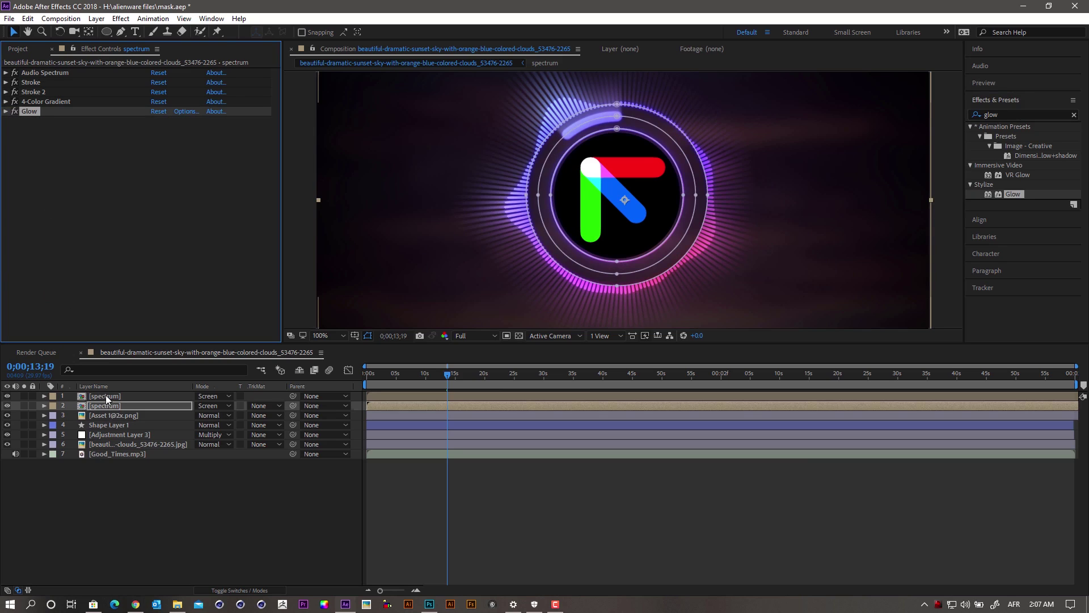
Apply the same Glow effect to the upper spectrum layer and collapse its settings
click(105, 396)
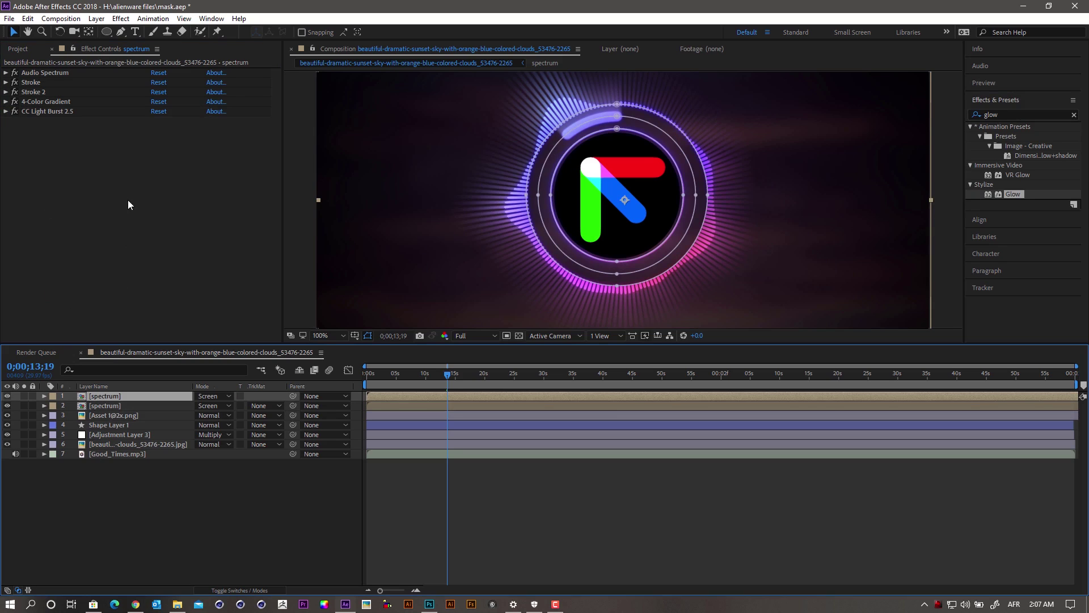
key(ctrl+alt+shift+e)
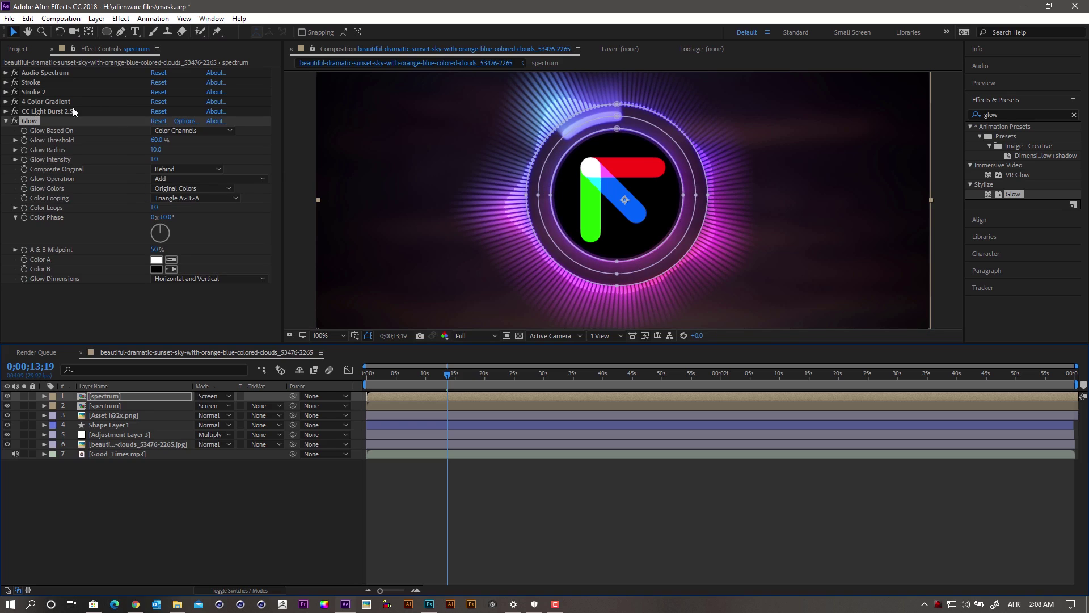
click(6, 121)
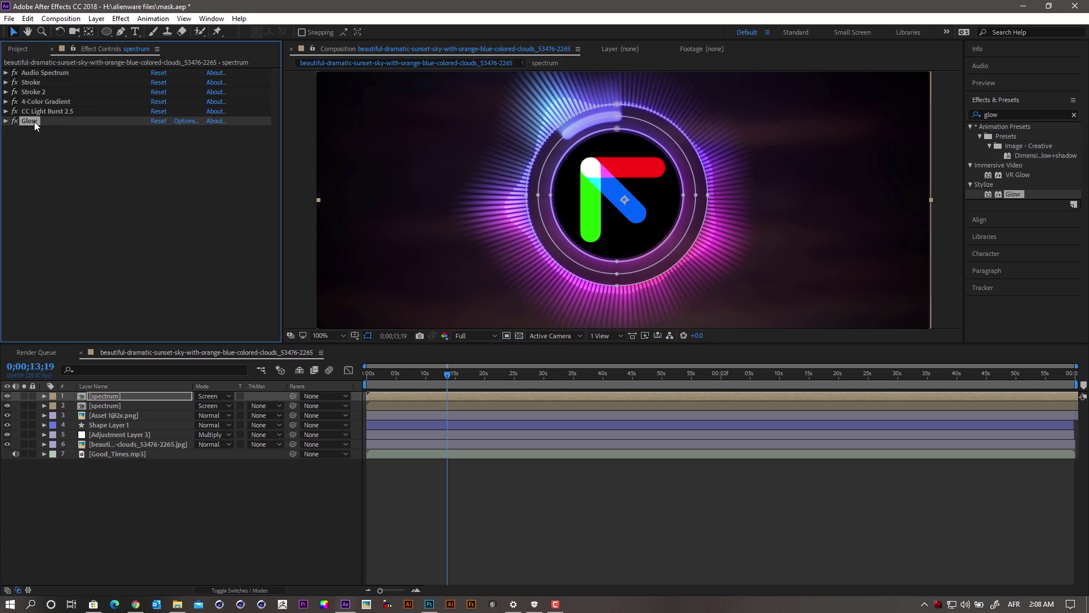
Try the Glow above CC Light Burst 2.5 in the upper layer's effect order, and move it back below
drag(35, 120, 41, 108)
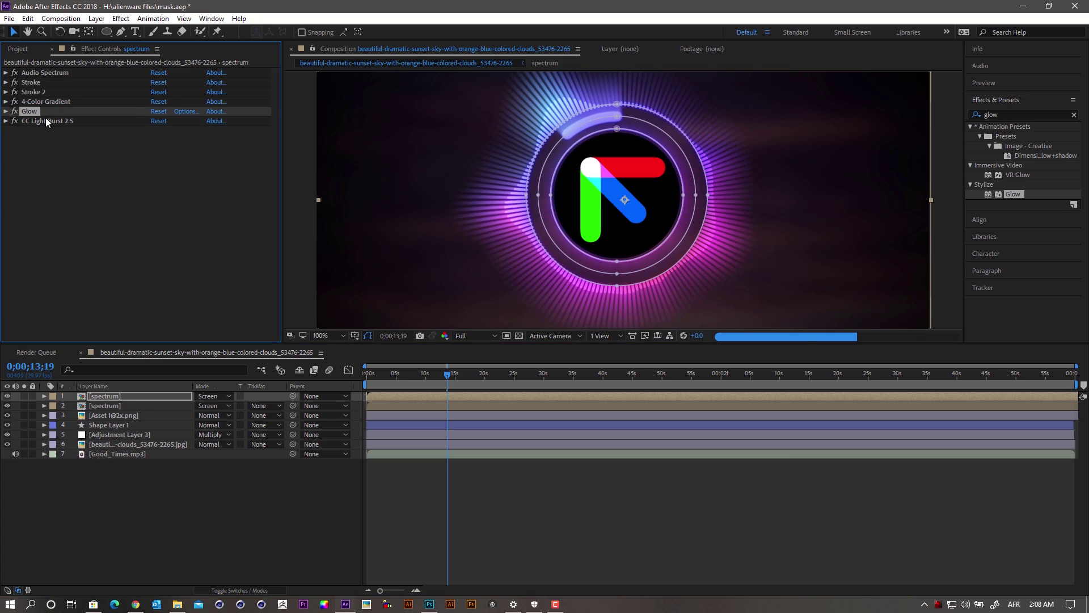
drag(40, 114, 49, 138)
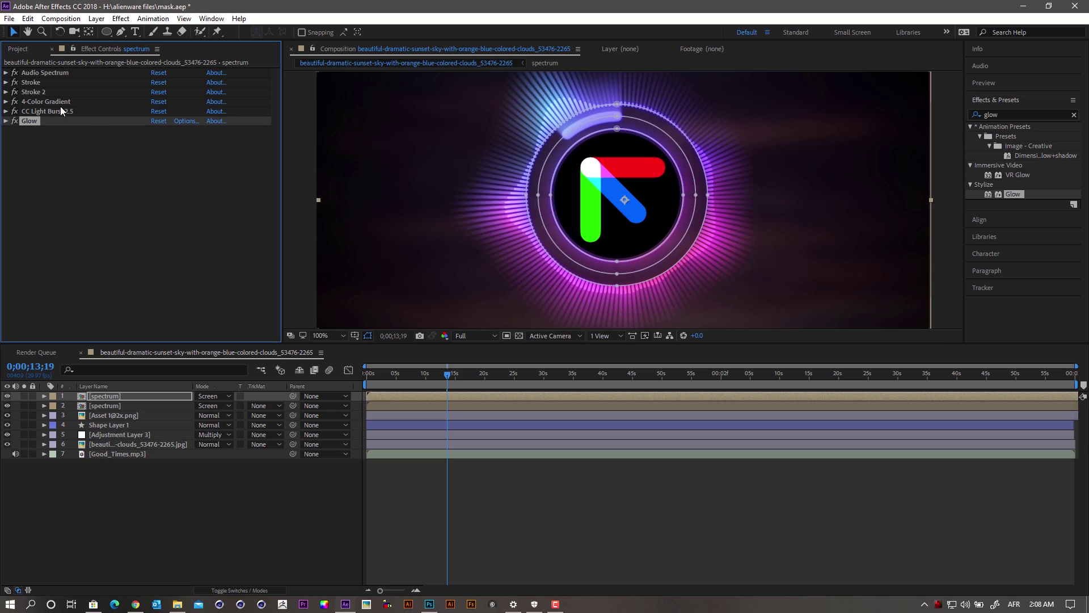
Set the upper spectrum layer's Glow threshold to 58% and collapse the Glow settings
click(5, 121)
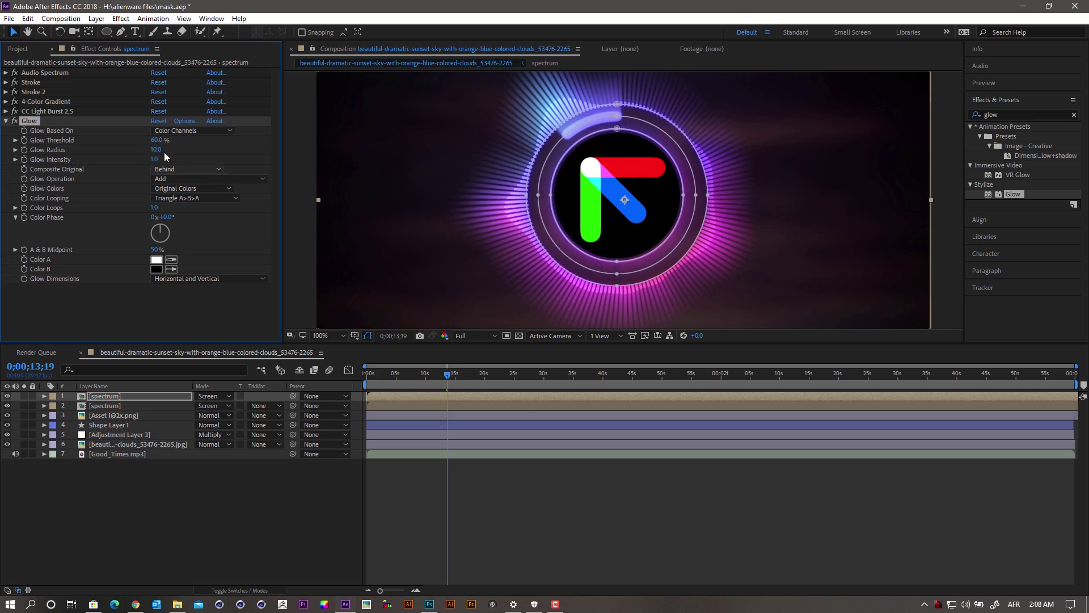
mouse_move(157, 140)
mouse_down()
mouse_move(131, 145)
mouse_move(192, 155)
mouse_move(167, 153)
mouse_up()
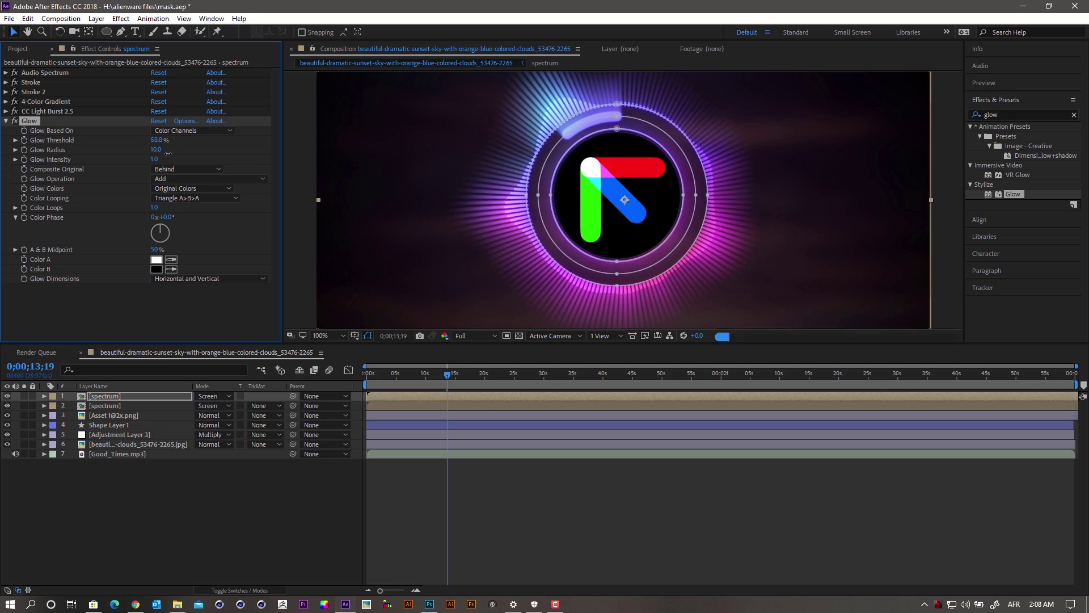
click(6, 120)
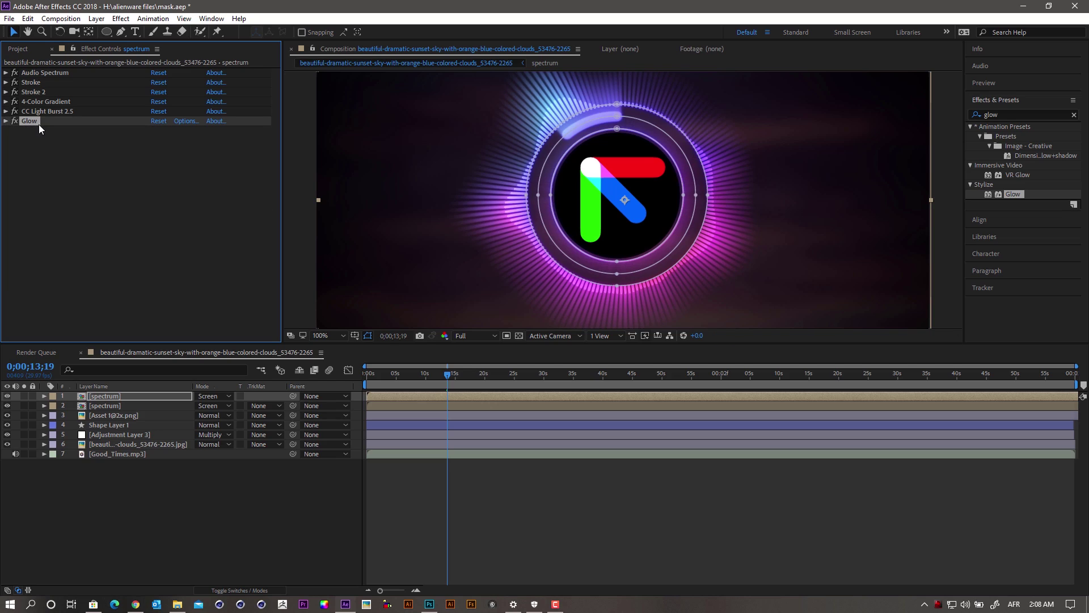
Move the upper layer's Glow above CC Light Burst 2.5, deselect the layer, and return to 0;00;00;00
mouse_move(36, 120)
mouse_down()
mouse_move(57, 109)
mouse_move(49, 118)
mouse_up()
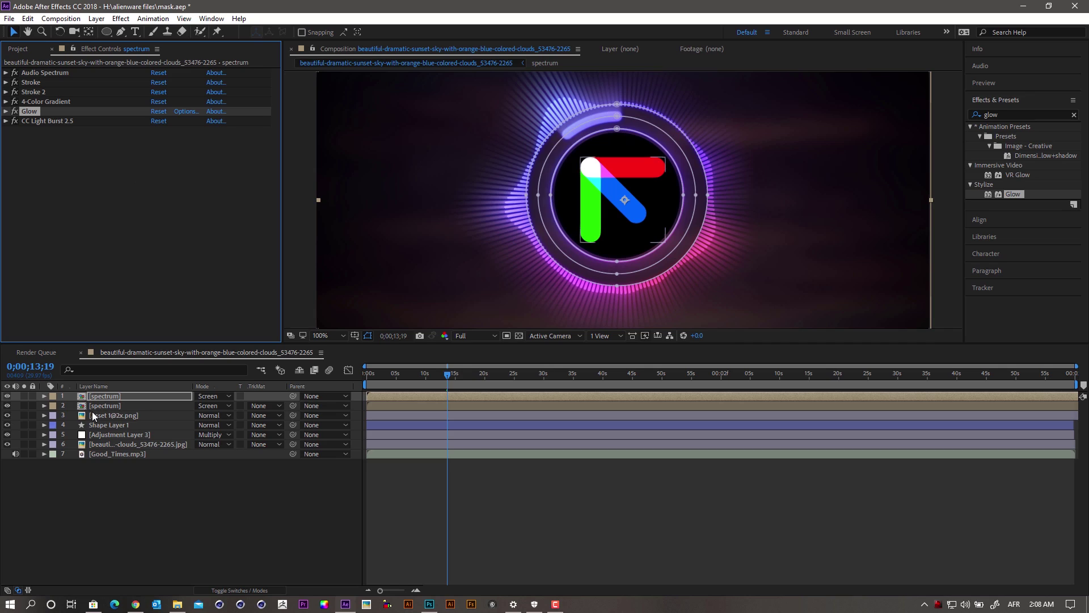
scroll(699, 201, down, 2)
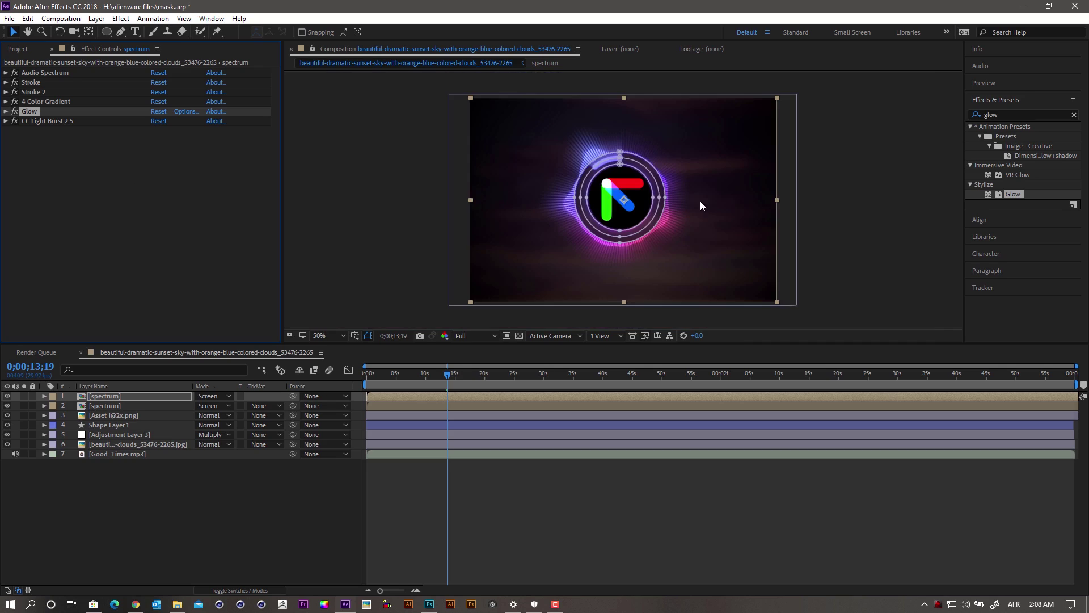
click(852, 240)
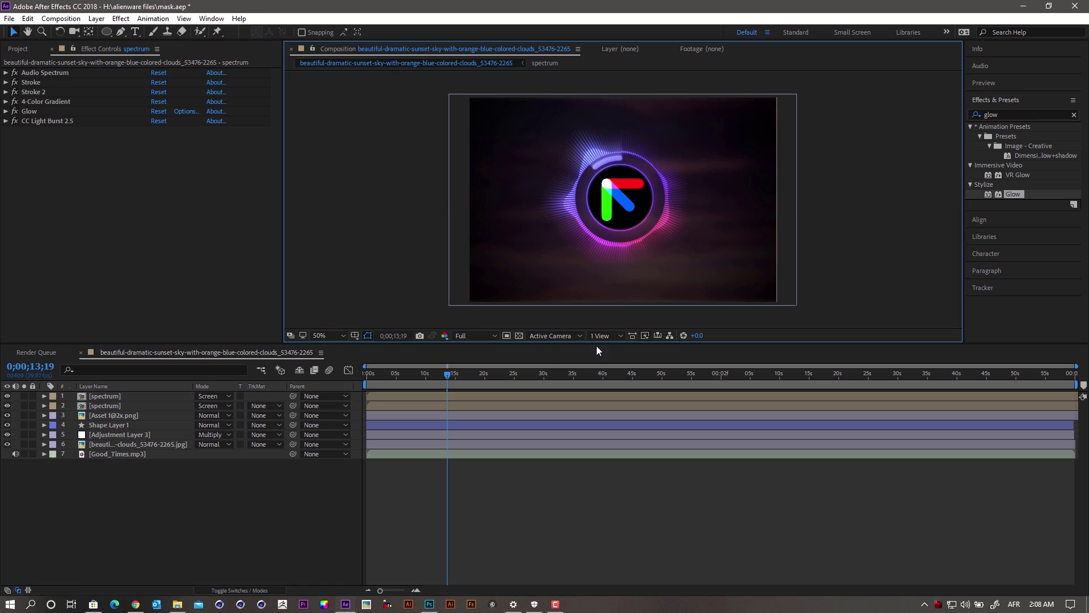
drag(447, 376, 361, 380)
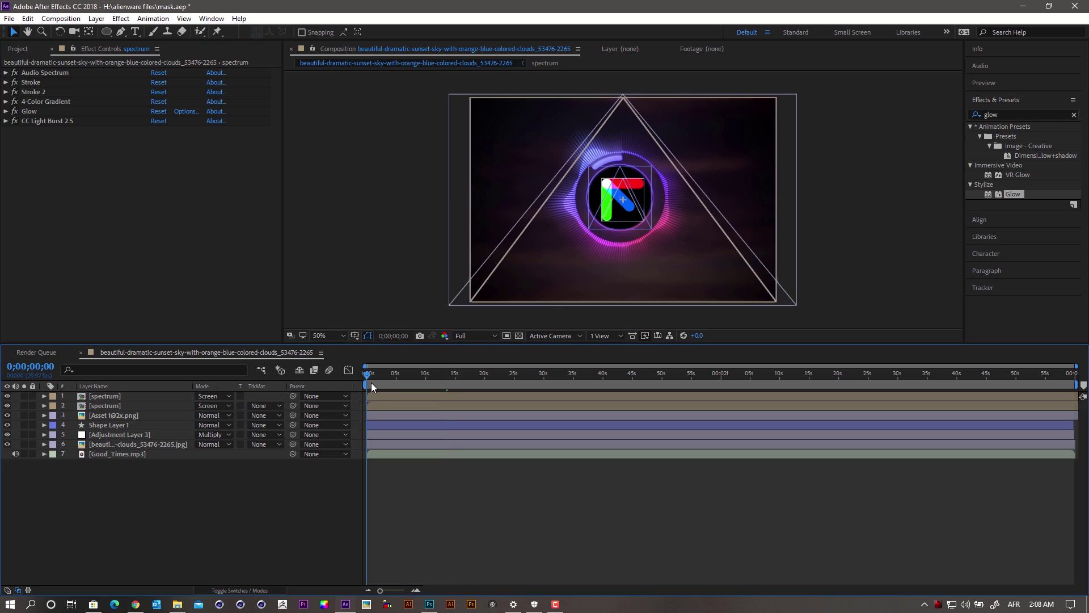